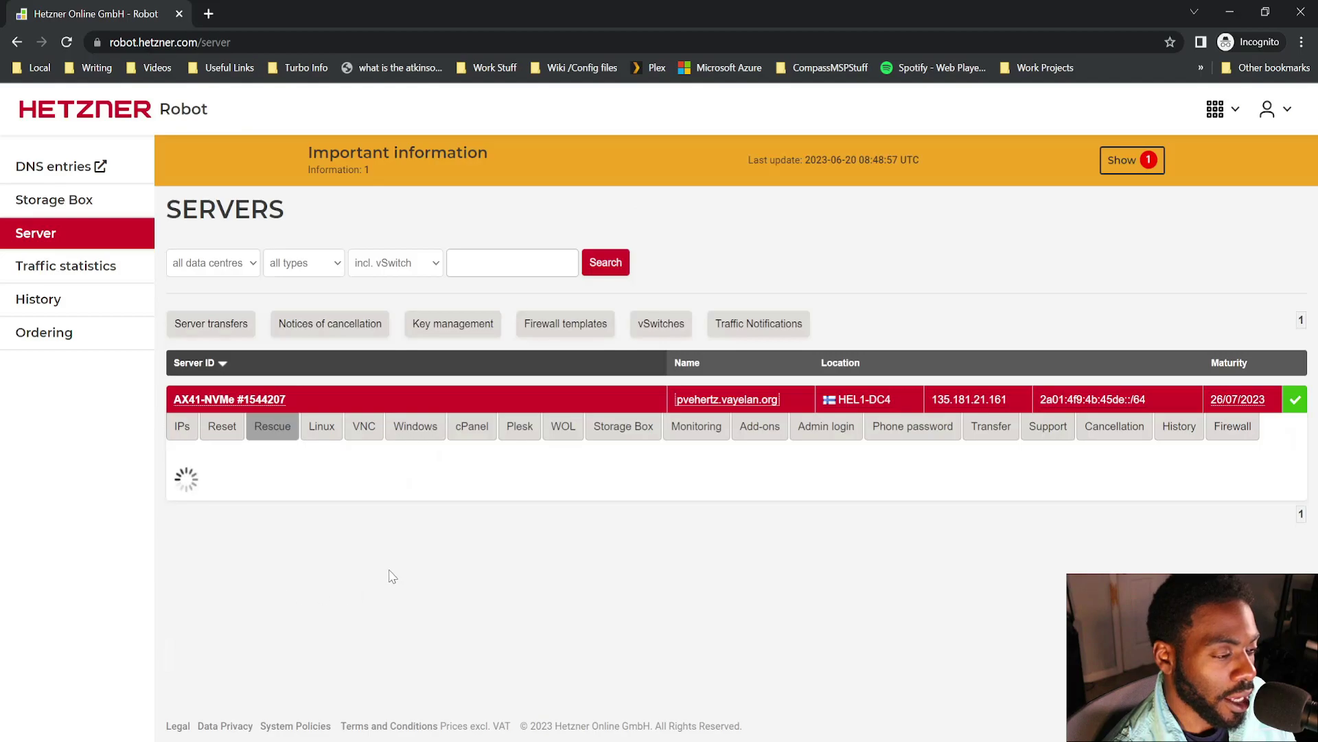
Select the rescue system root password shown for the AX41-NVMe server
{"action": "double_click", "coordinate": [635, 549]}
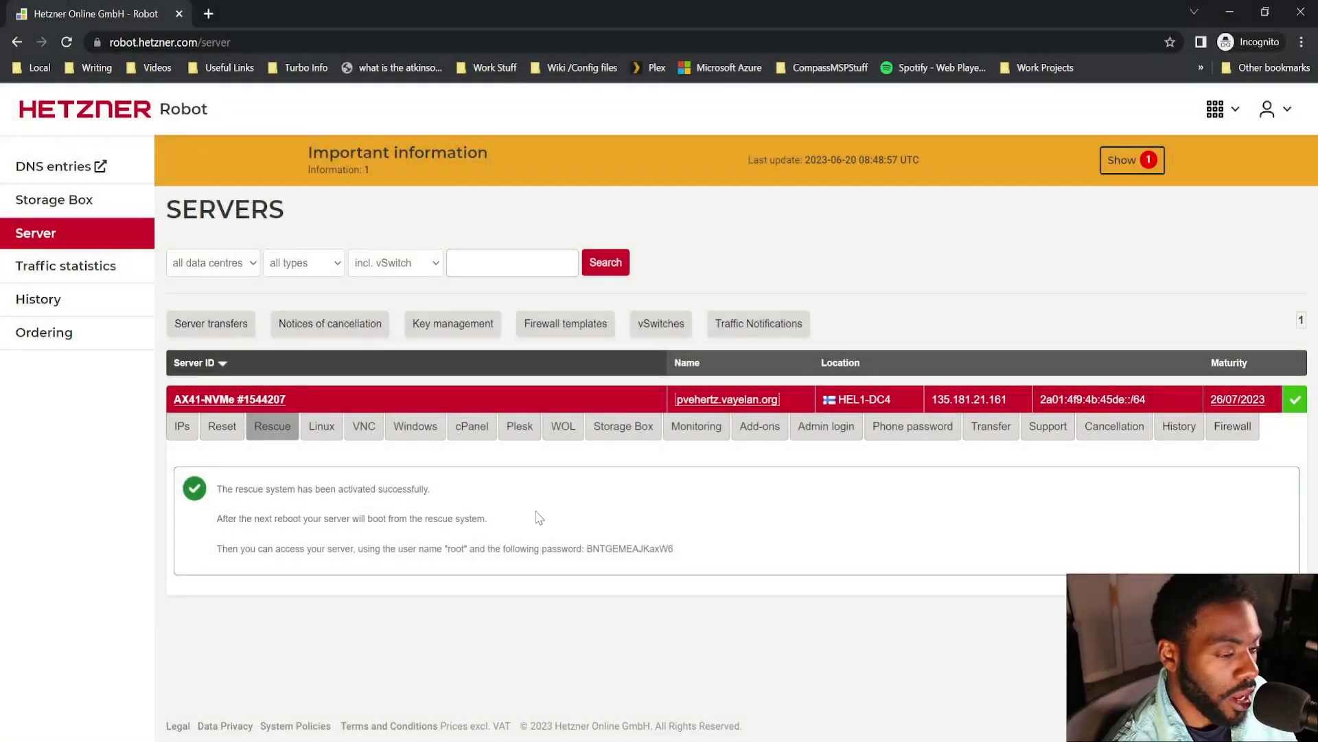
Copy the rescue root password into a new Incognito tab for safekeeping
{"action": "left_click_drag", "start_coordinate": [676, 552], "coordinate": [601, 549]}
{"action": "key", "text": "ctrl+c"}
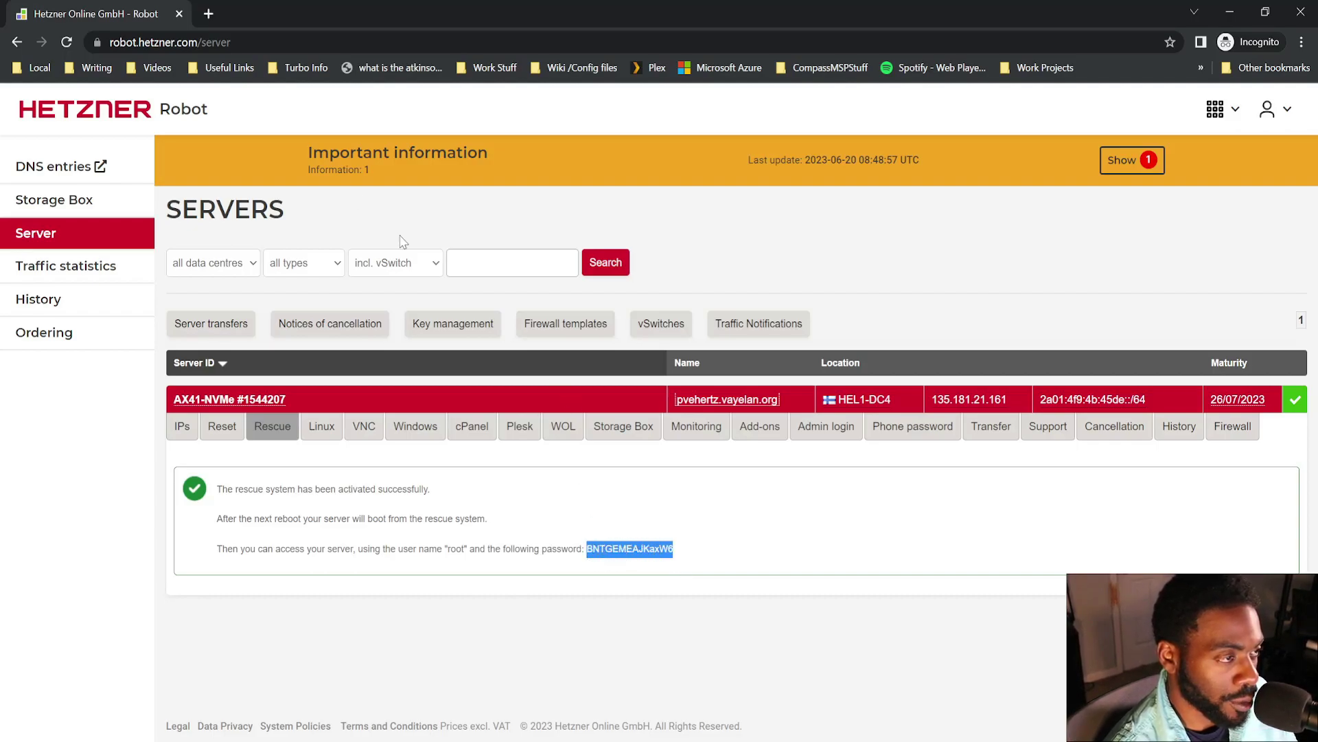
{"action": "left_click", "coordinate": [208, 14]}
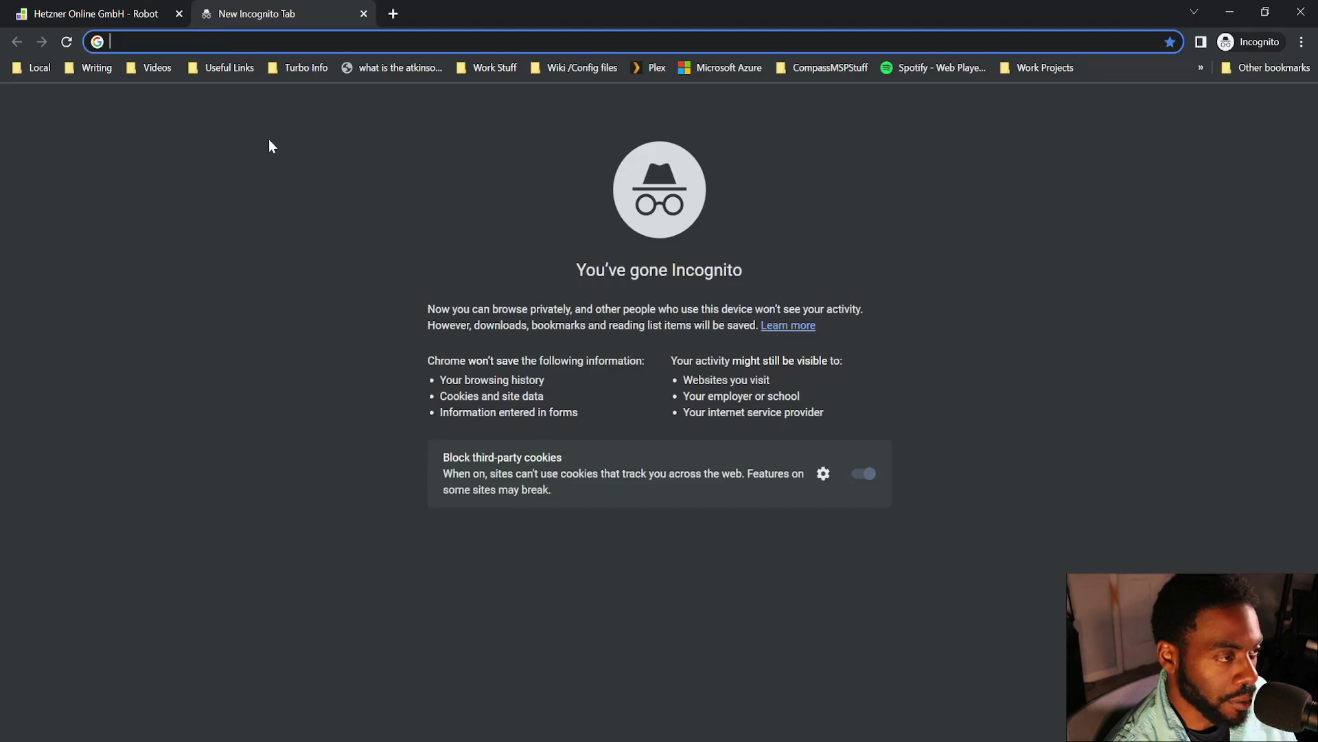
{"action": "key", "text": "ctrl+v"}
{"action": "left_click", "coordinate": [120, 22]}
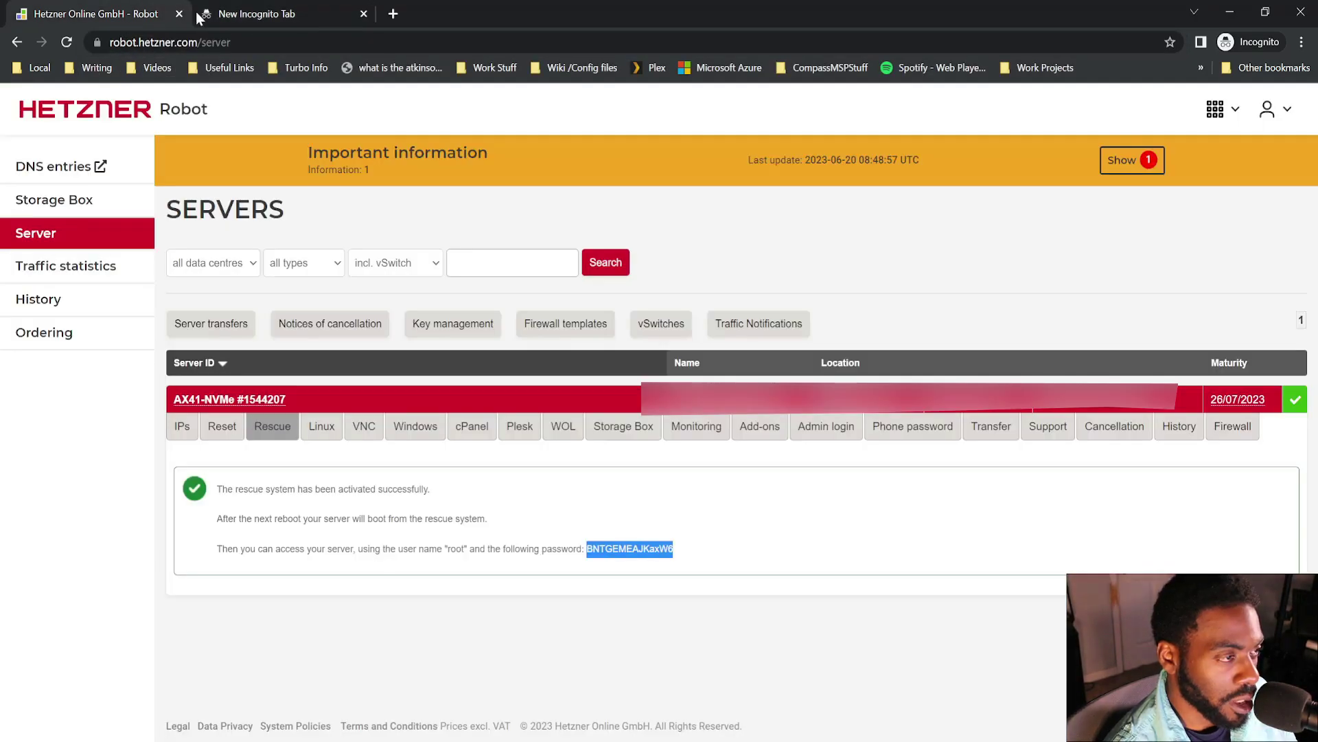
{"action": "left_click", "coordinate": [201, 14]}
{"action": "left_click", "coordinate": [108, 18]}
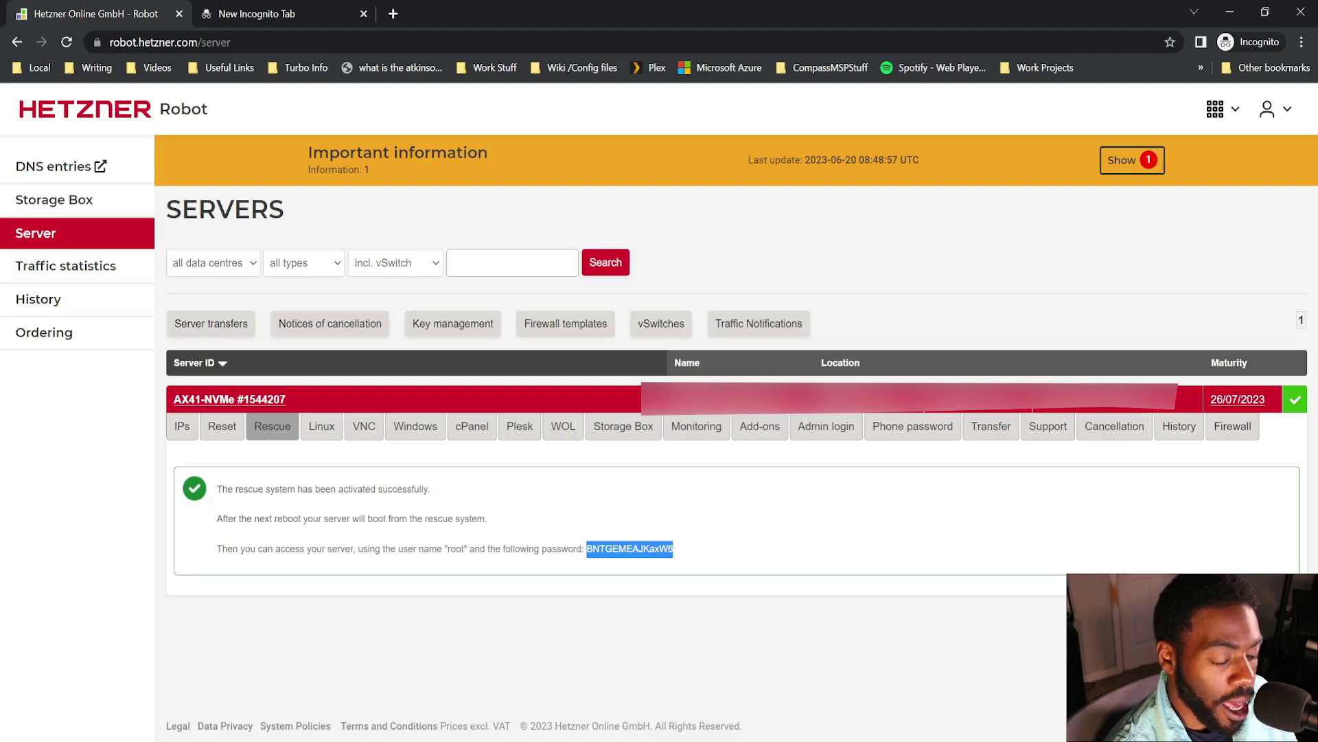
Send an automatic hardware reset for the server from the Reset tab
{"action": "left_click", "coordinate": [214, 428]}
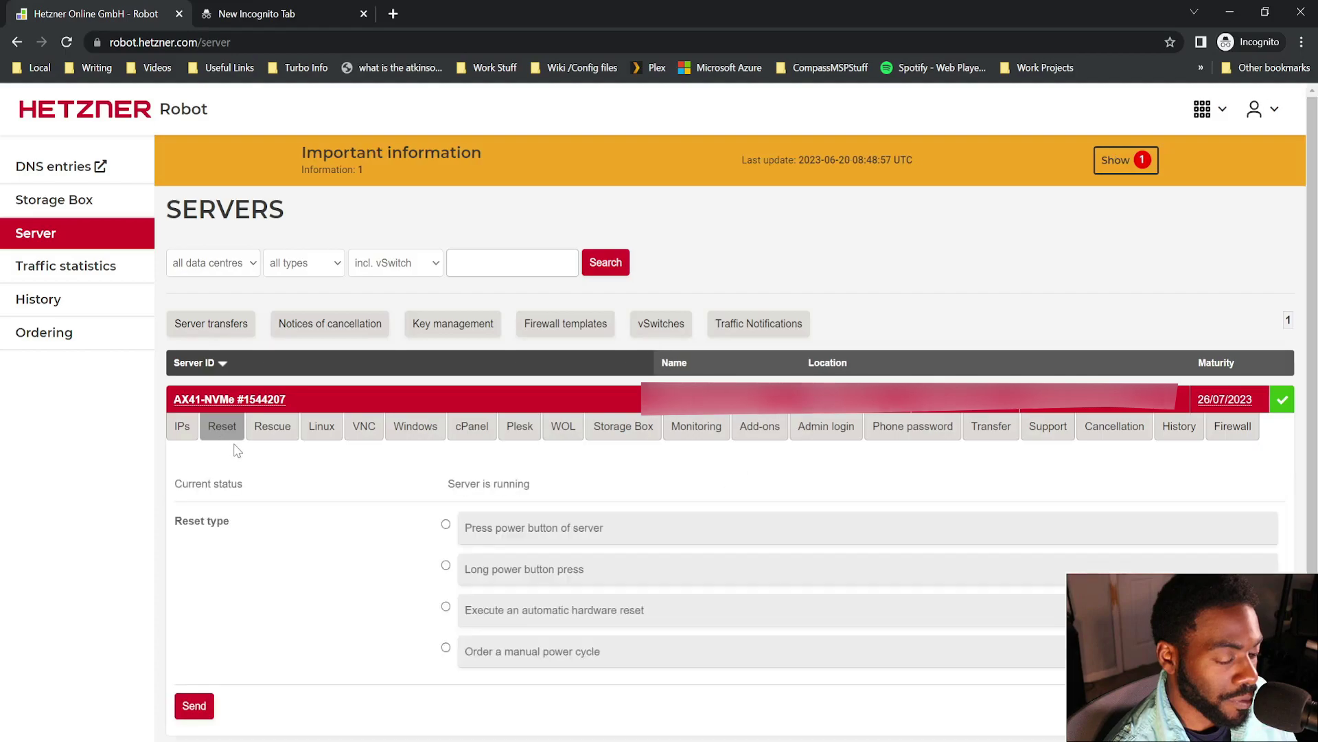
{"action": "left_click", "coordinate": [446, 607]}
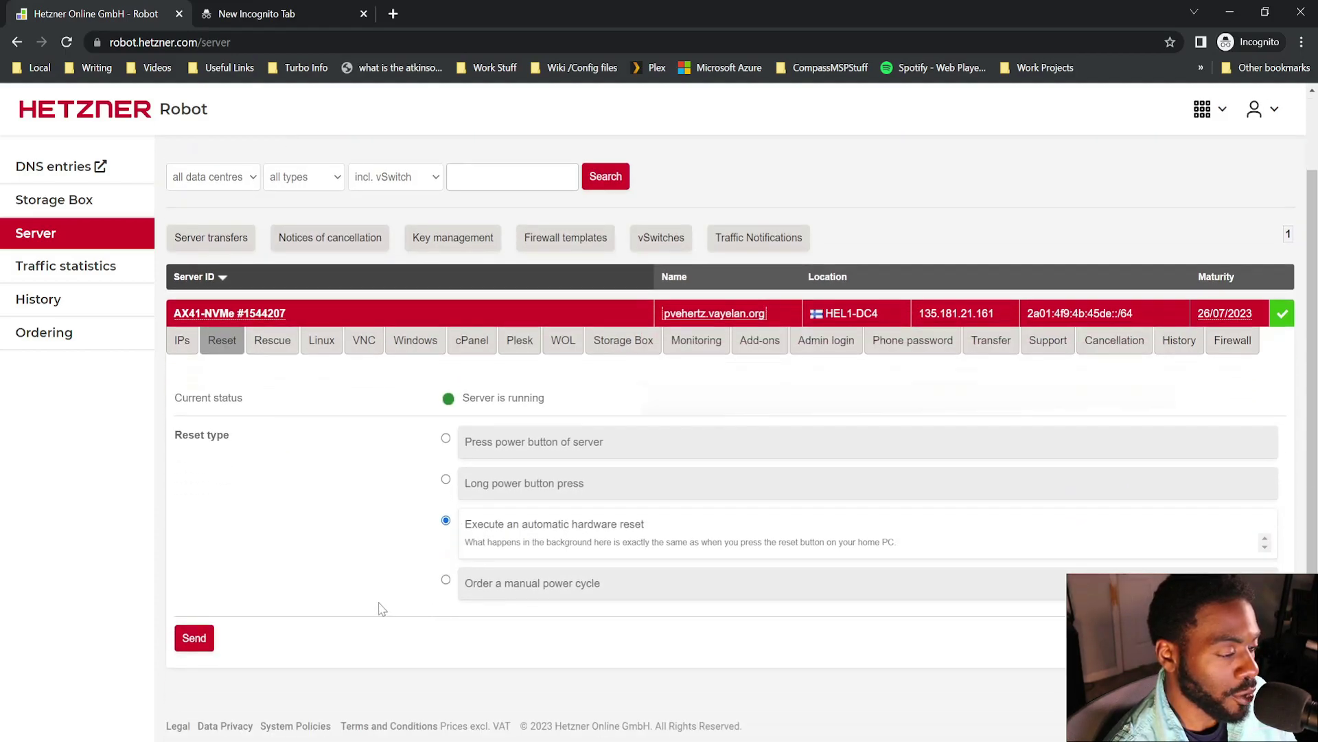
{"action": "left_click", "coordinate": [195, 638]}
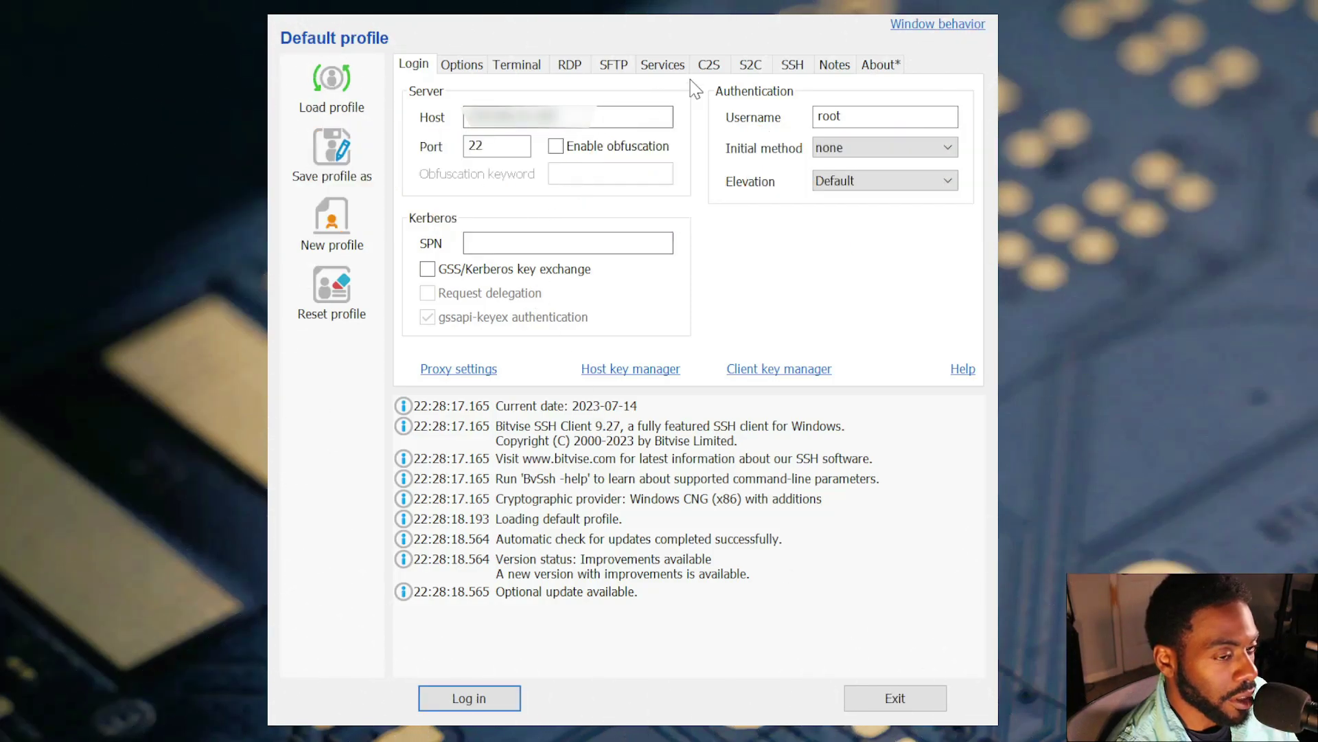
Check the root username and host address in the Bitvise login profile
{"action": "left_click", "coordinate": [861, 123]}
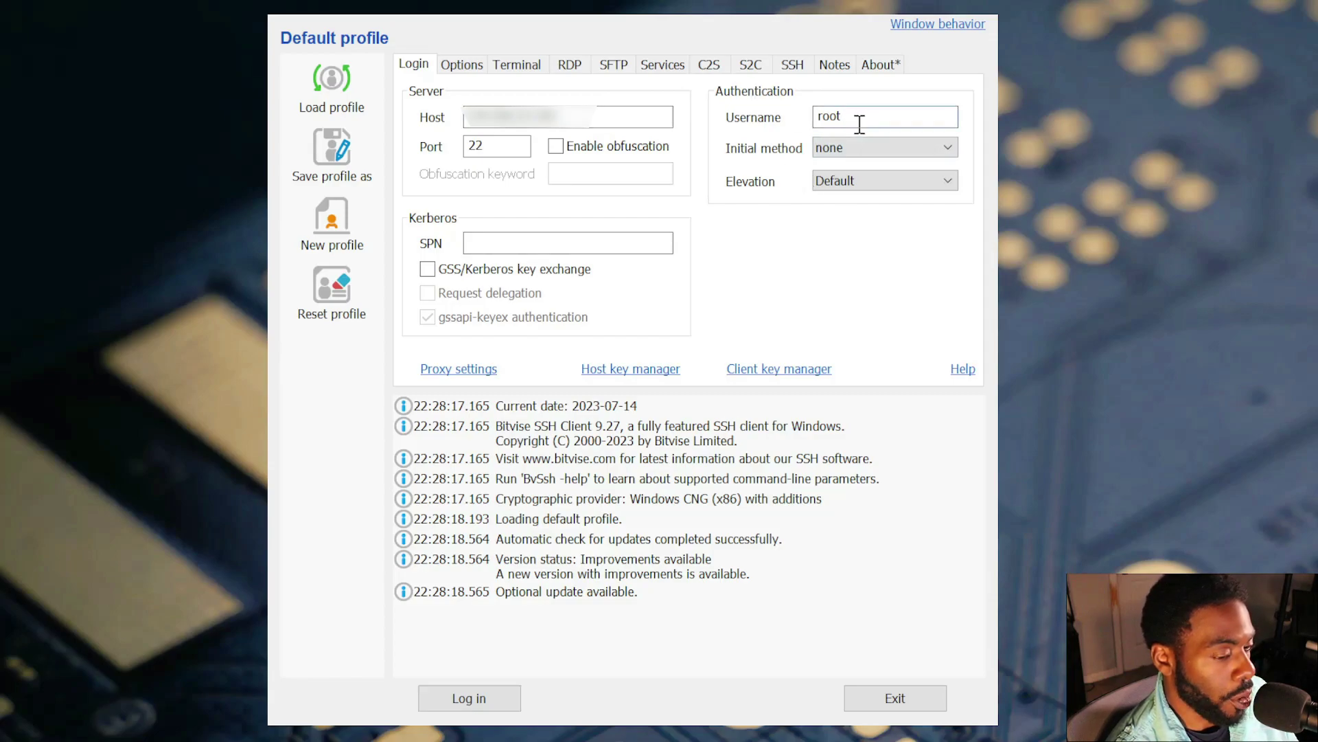
{"action": "left_click_drag", "start_coordinate": [851, 123], "coordinate": [809, 124]}
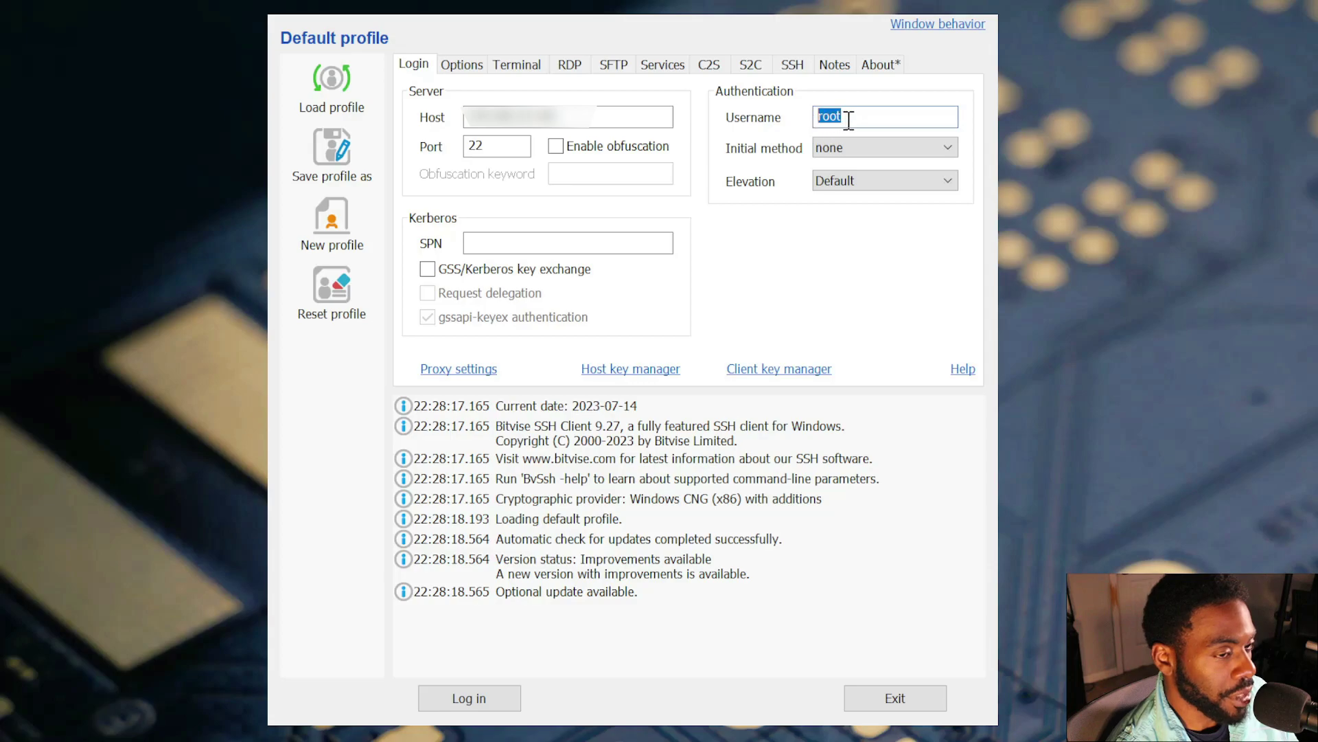
{"action": "left_click_drag", "start_coordinate": [553, 121], "coordinate": [453, 124]}
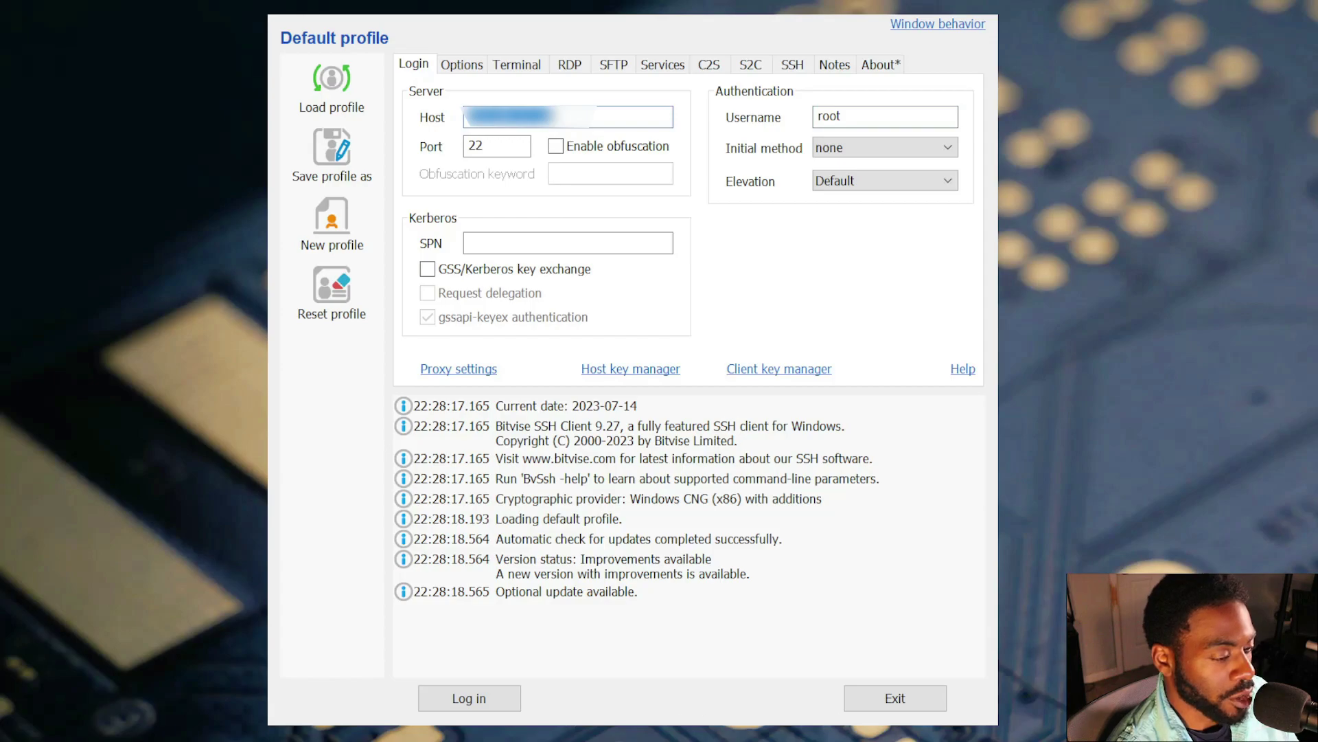
Verify the server's IP, gateway and netmask in Hetzner Robot's IPs tab and start the root login
{"action": "key", "text": "alt+Tab"}
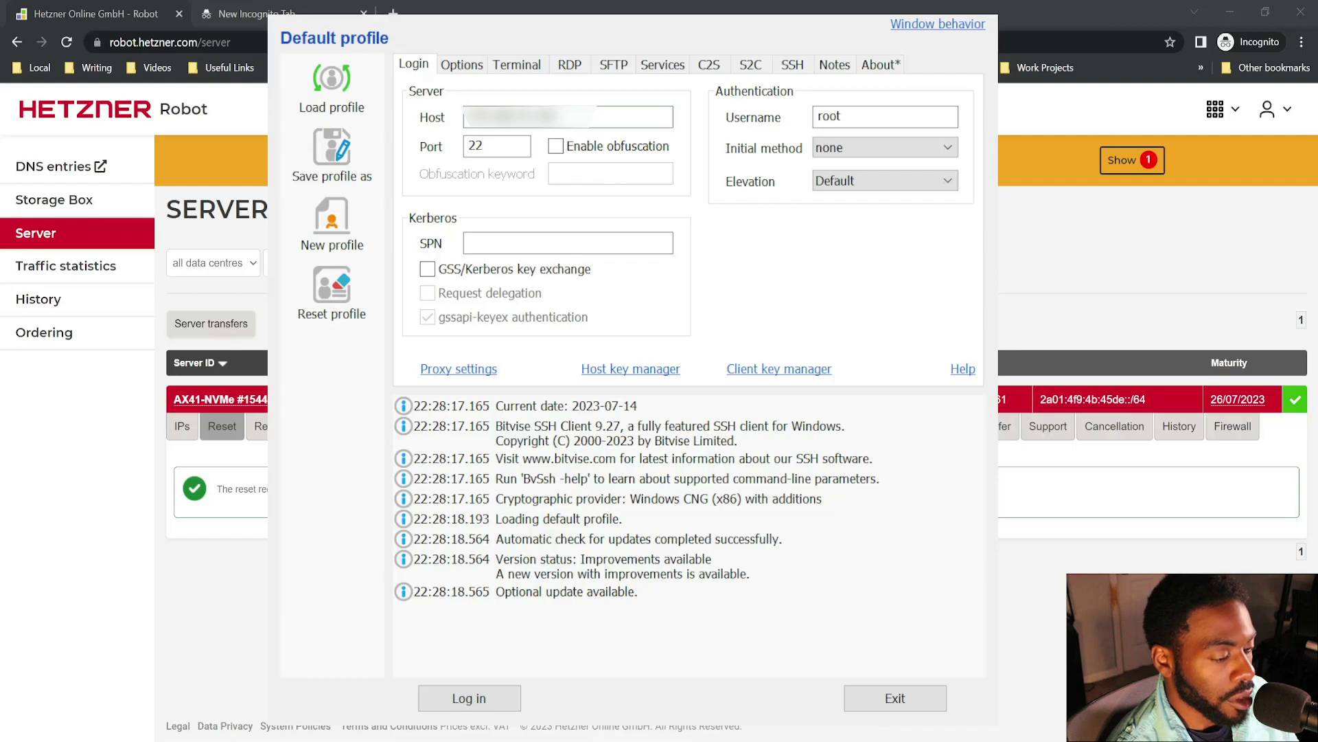
{"action": "left_click", "coordinate": [183, 440]}
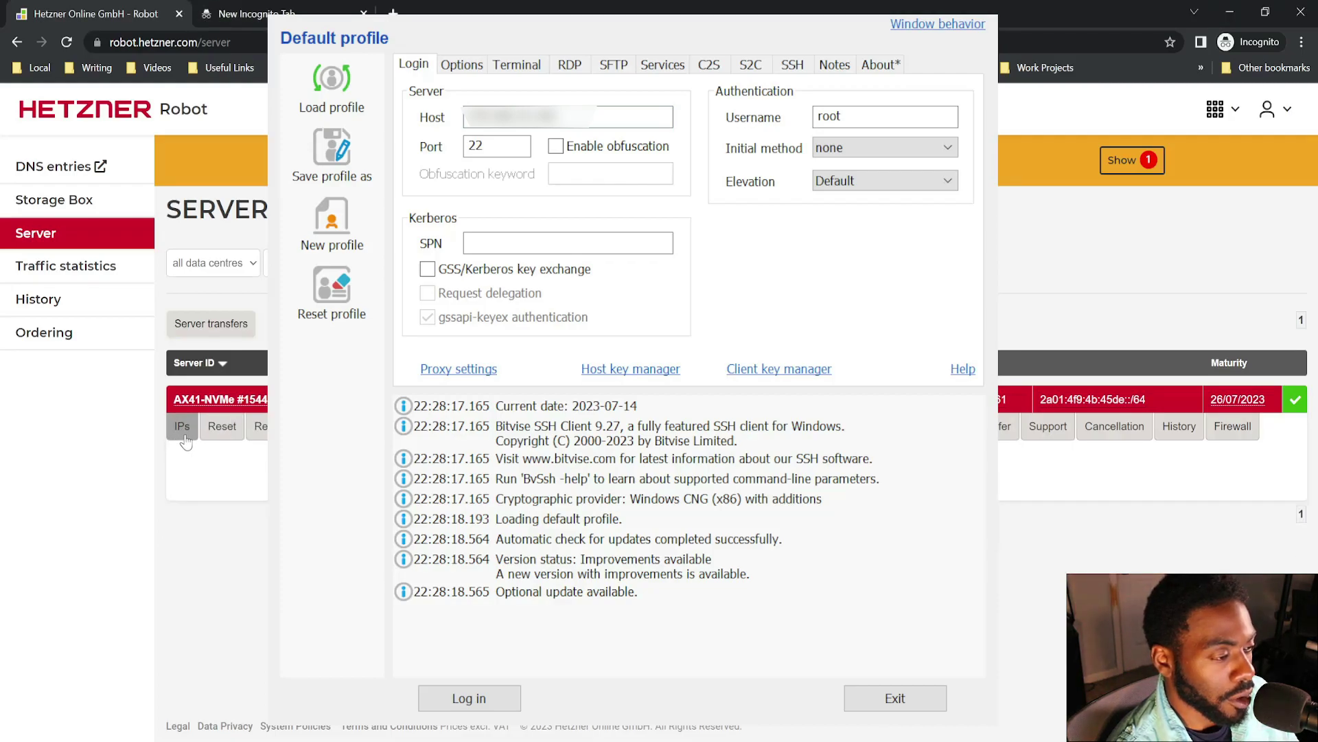
{"action": "left_click_drag", "start_coordinate": [266, 653], "coordinate": [207, 656]}
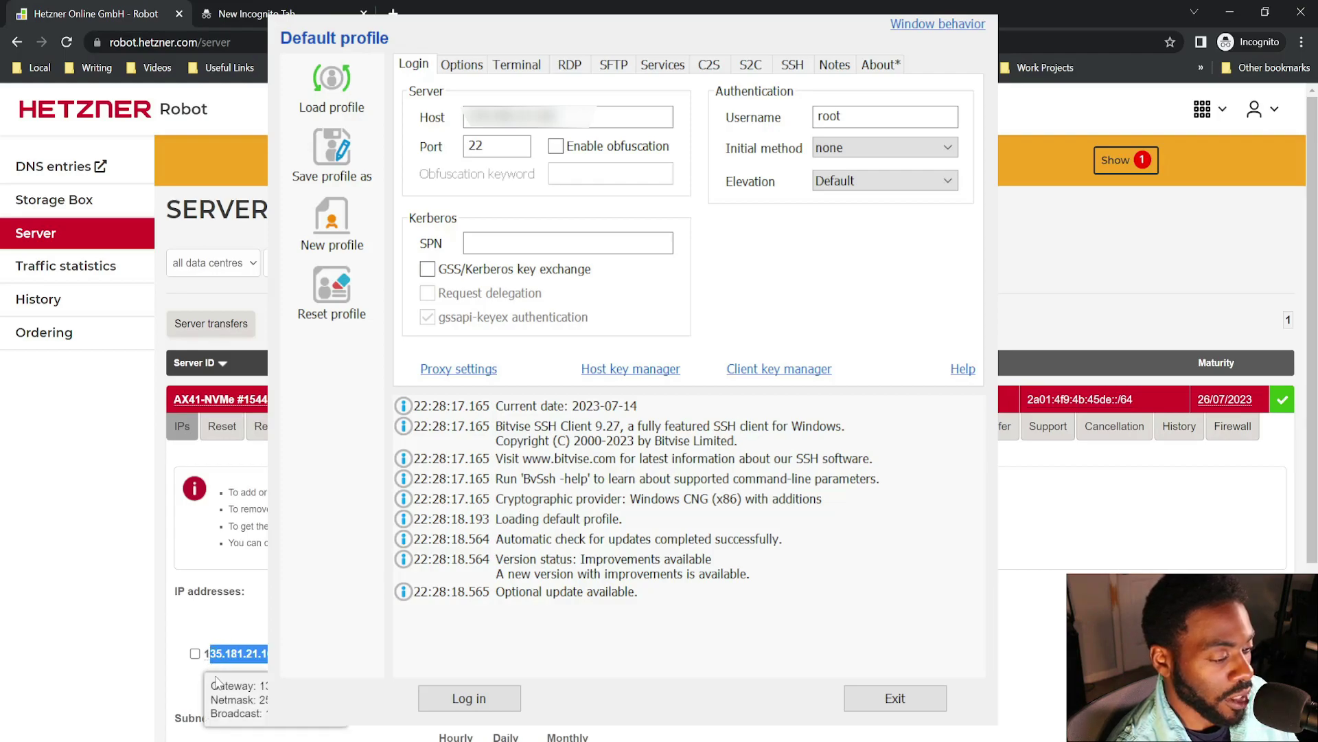
{"action": "left_click_drag", "start_coordinate": [265, 685], "coordinate": [267, 699]}
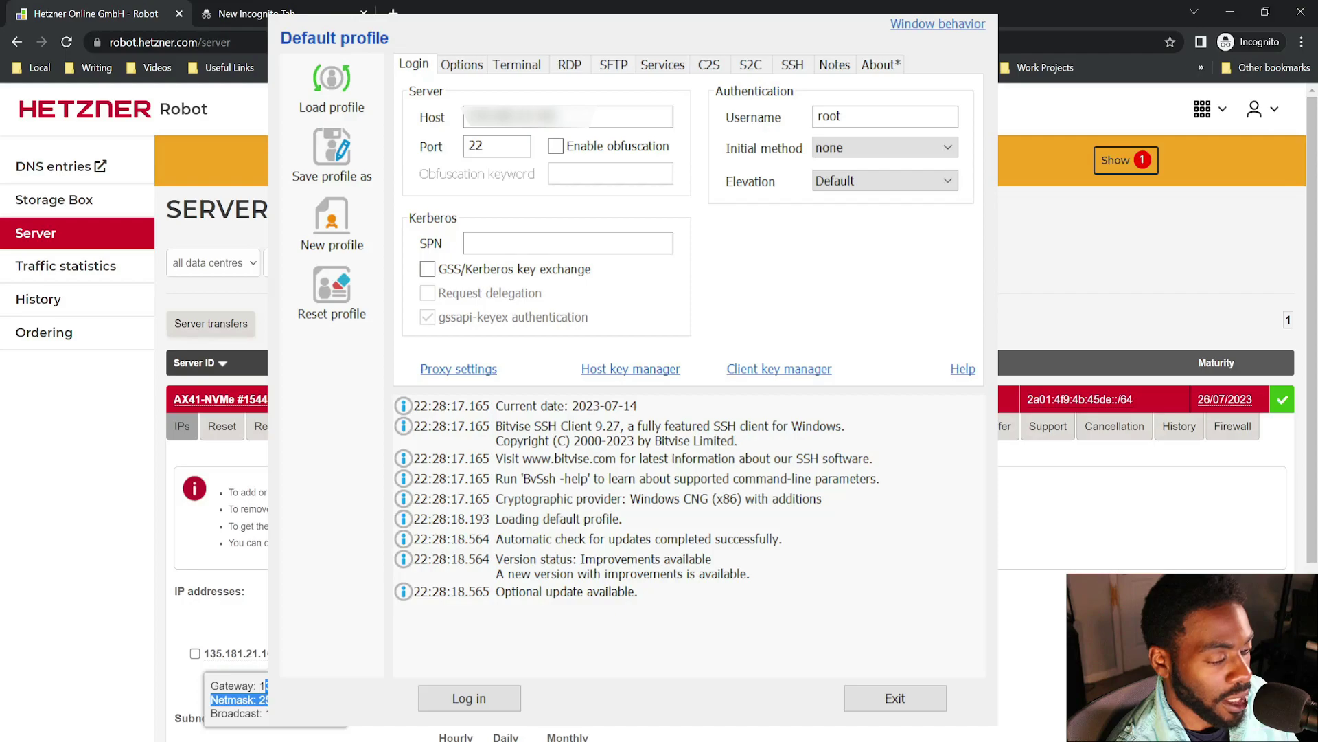
{"action": "left_click", "coordinate": [262, 649]}
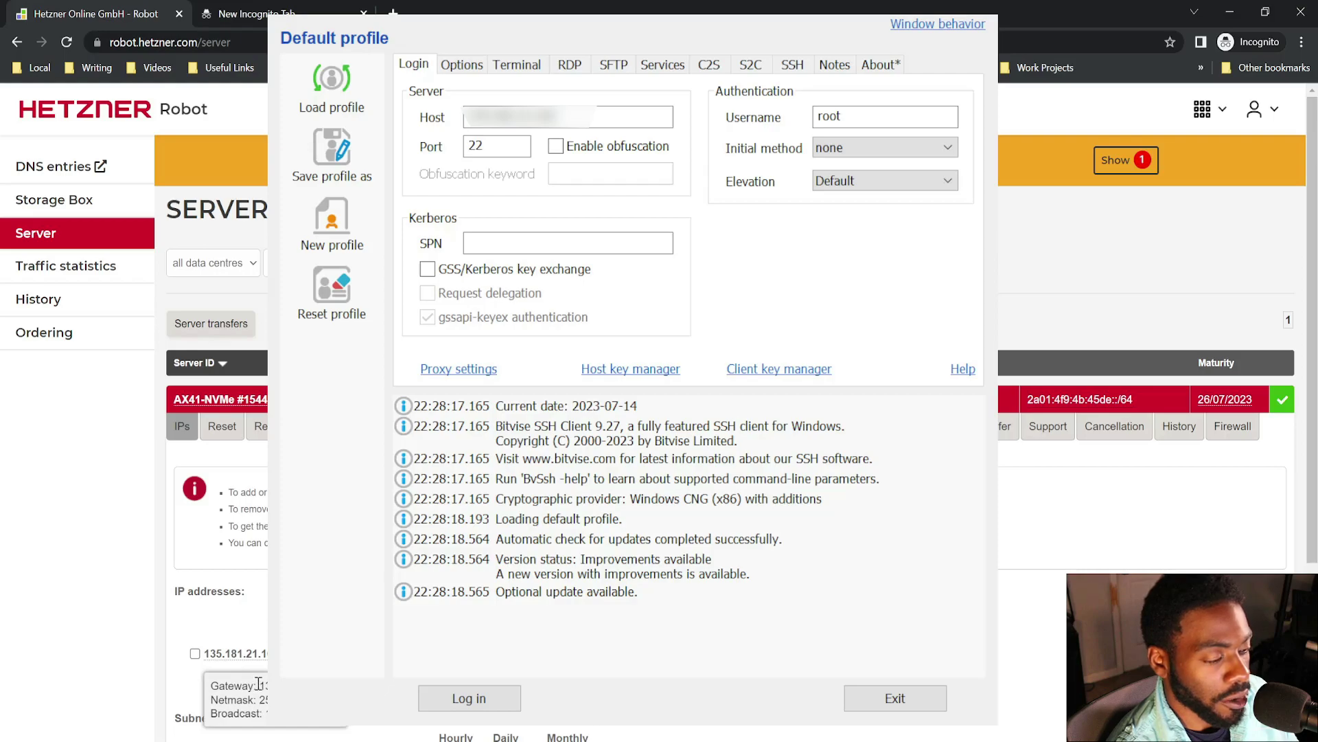
{"action": "left_click_drag", "start_coordinate": [260, 685], "coordinate": [271, 717]}
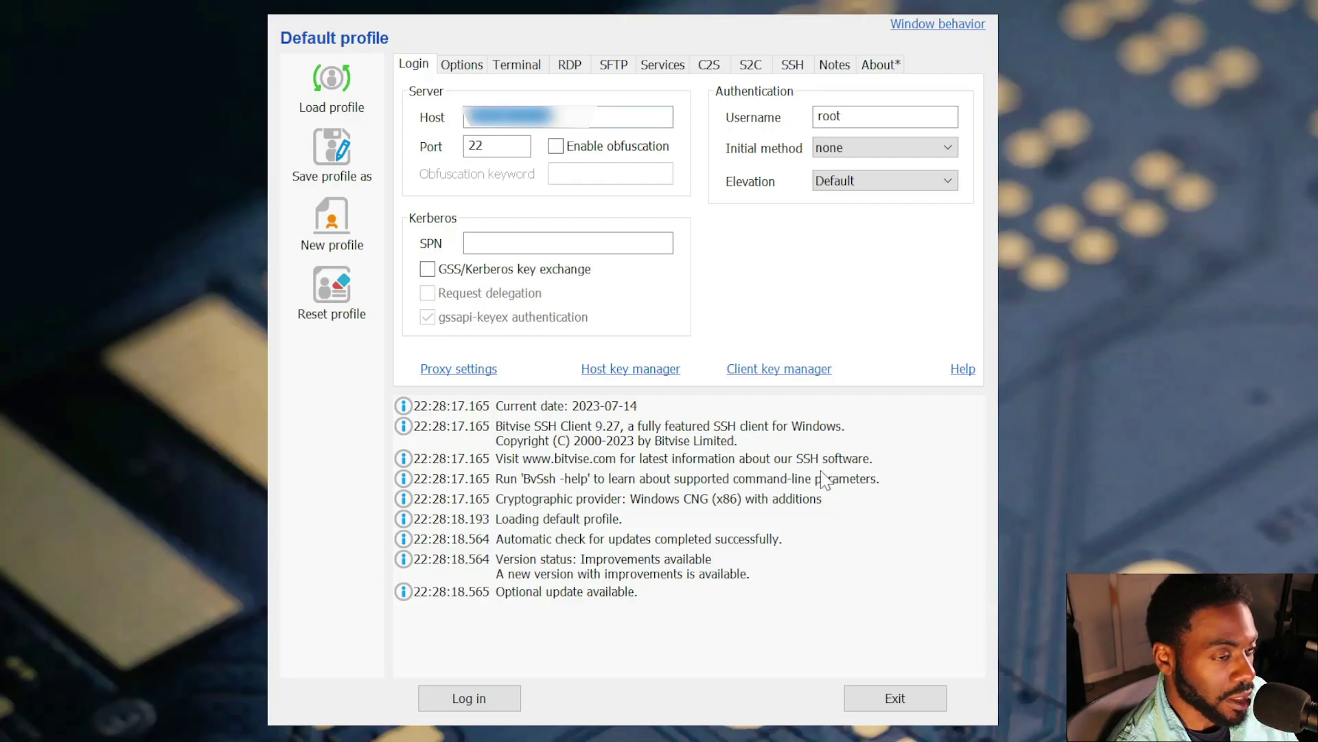
{"action": "left_click", "coordinate": [474, 697]}
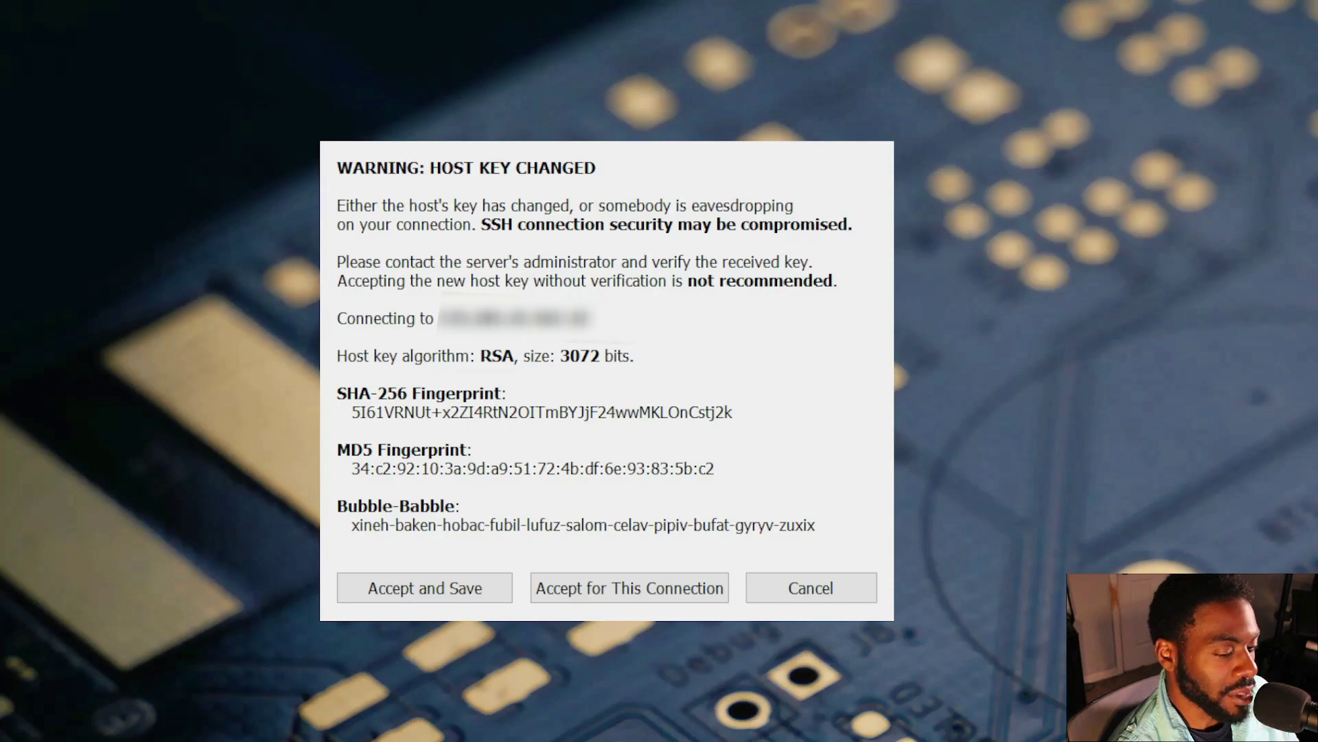
Accept and save the new host key, then retrieve the rescue password from the browser
{"action": "left_click", "coordinate": [395, 591]}
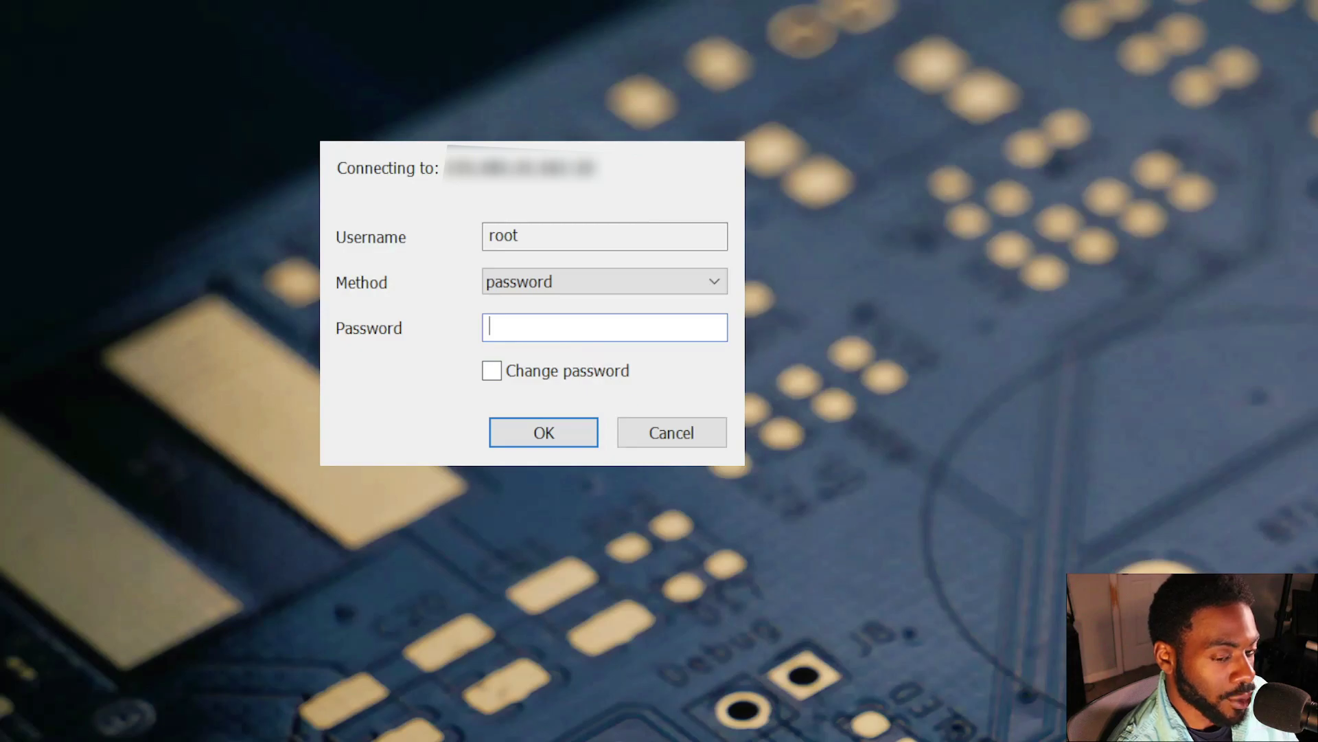
{"action": "key", "text": "alt+Tab"}
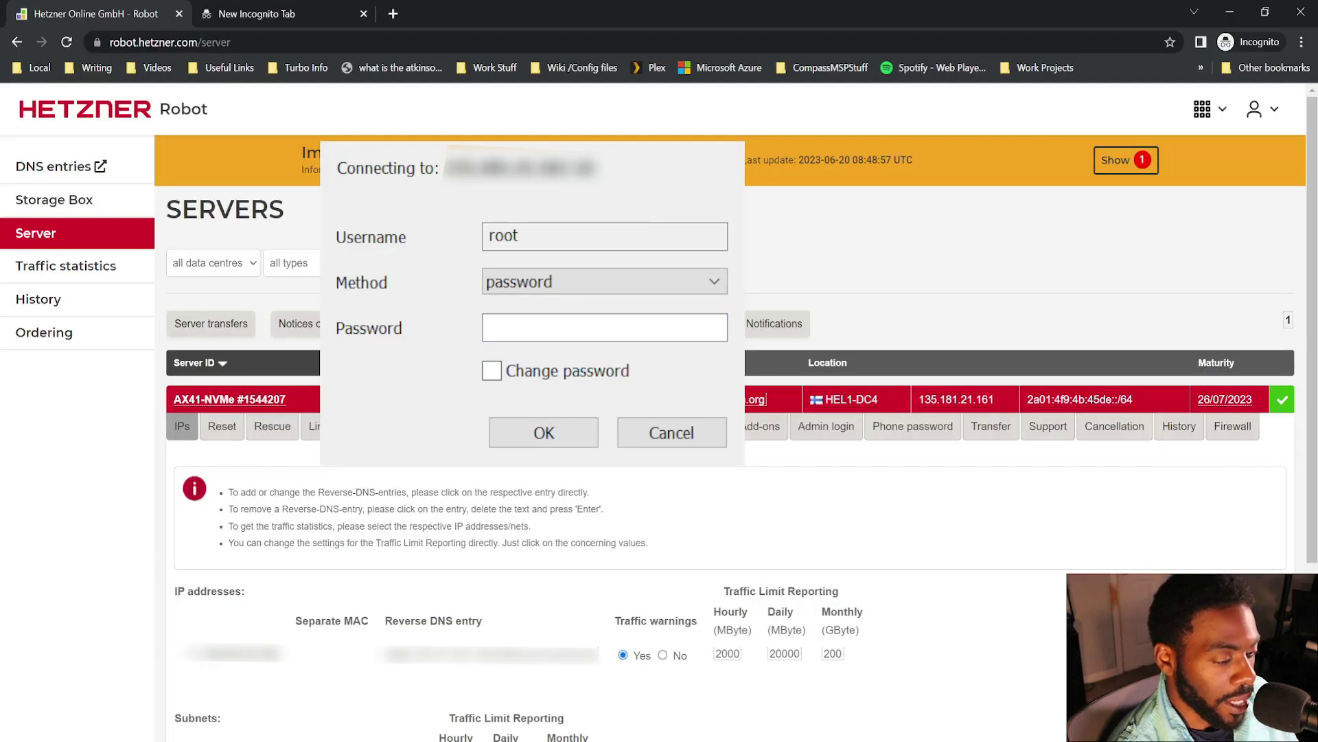
{"action": "left_click", "coordinate": [272, 426]}
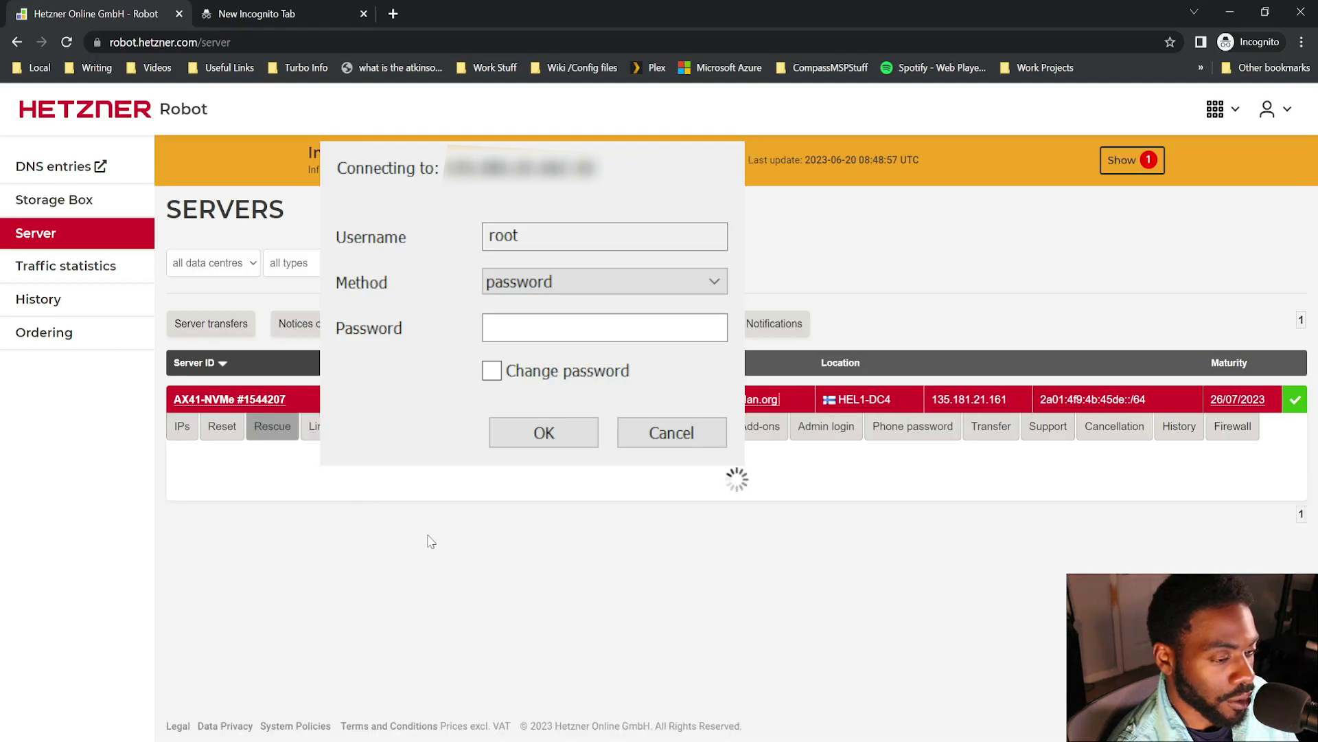
{"action": "scroll", "coordinate": [481, 603], "scroll_direction": "down", "scroll_amount": 2}
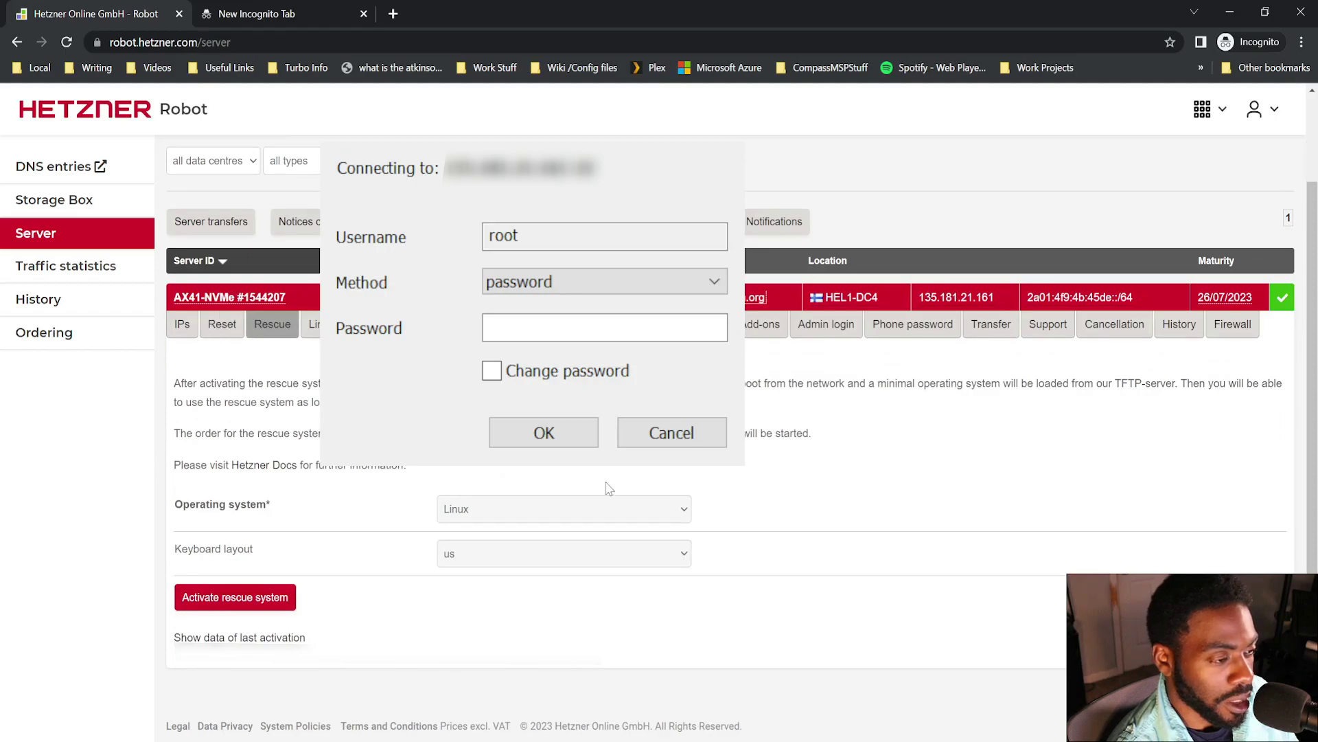
{"action": "left_click", "coordinate": [277, 15]}
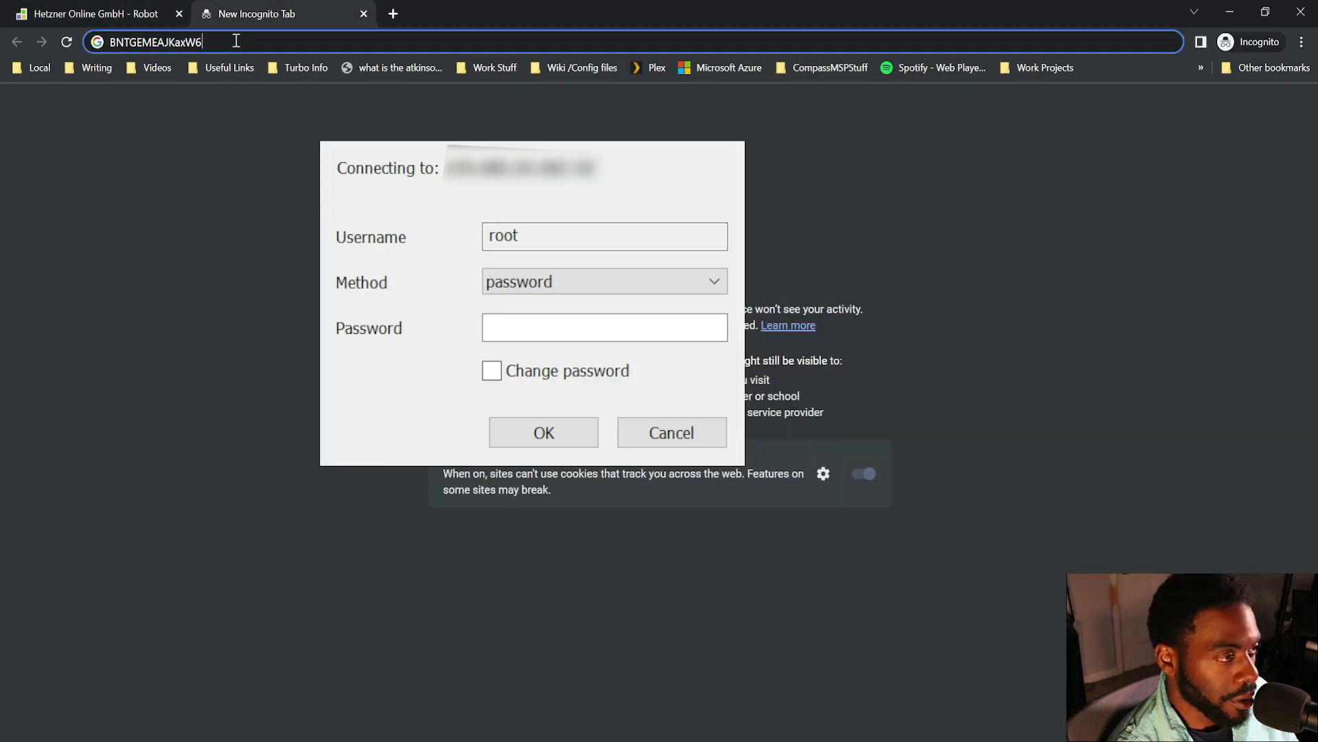
{"action": "left_click_drag", "start_coordinate": [239, 41], "coordinate": [110, 42]}
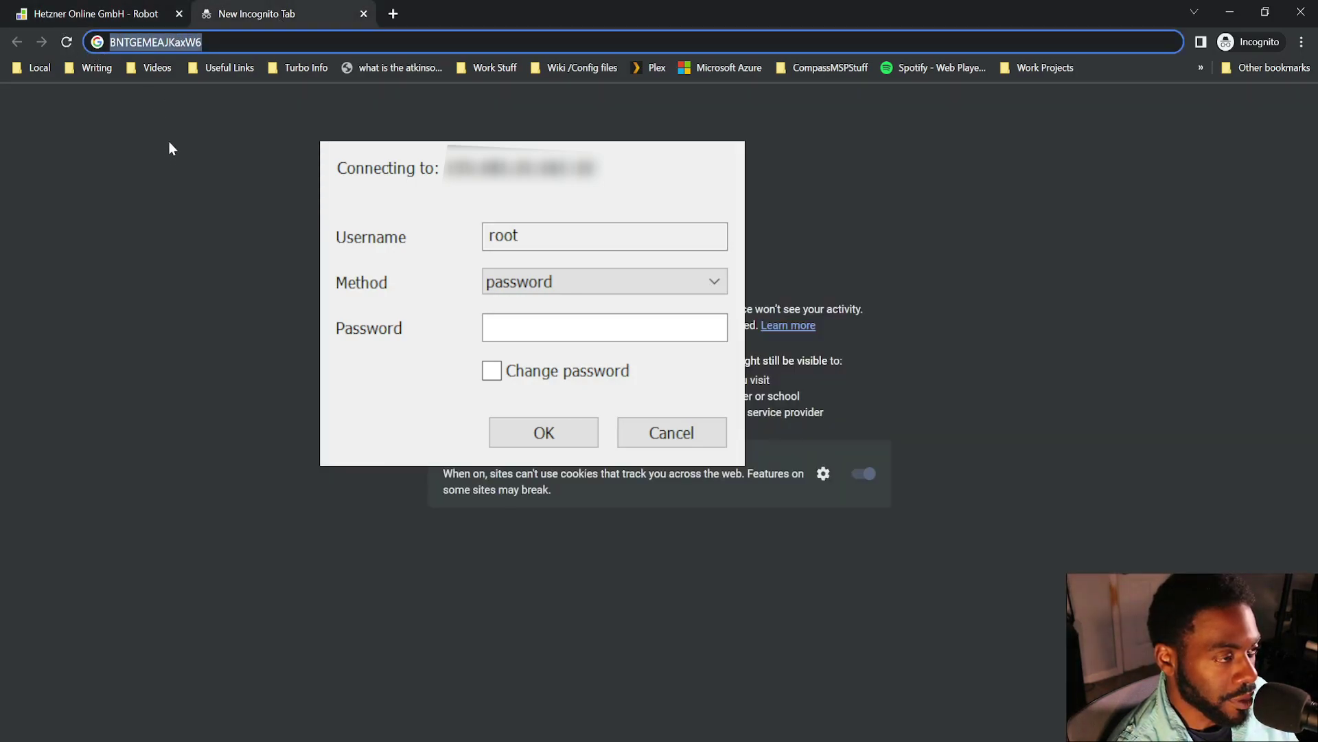
Paste the rescue password to authenticate as root and open a new terminal session
{"action": "left_click", "coordinate": [781, 728]}
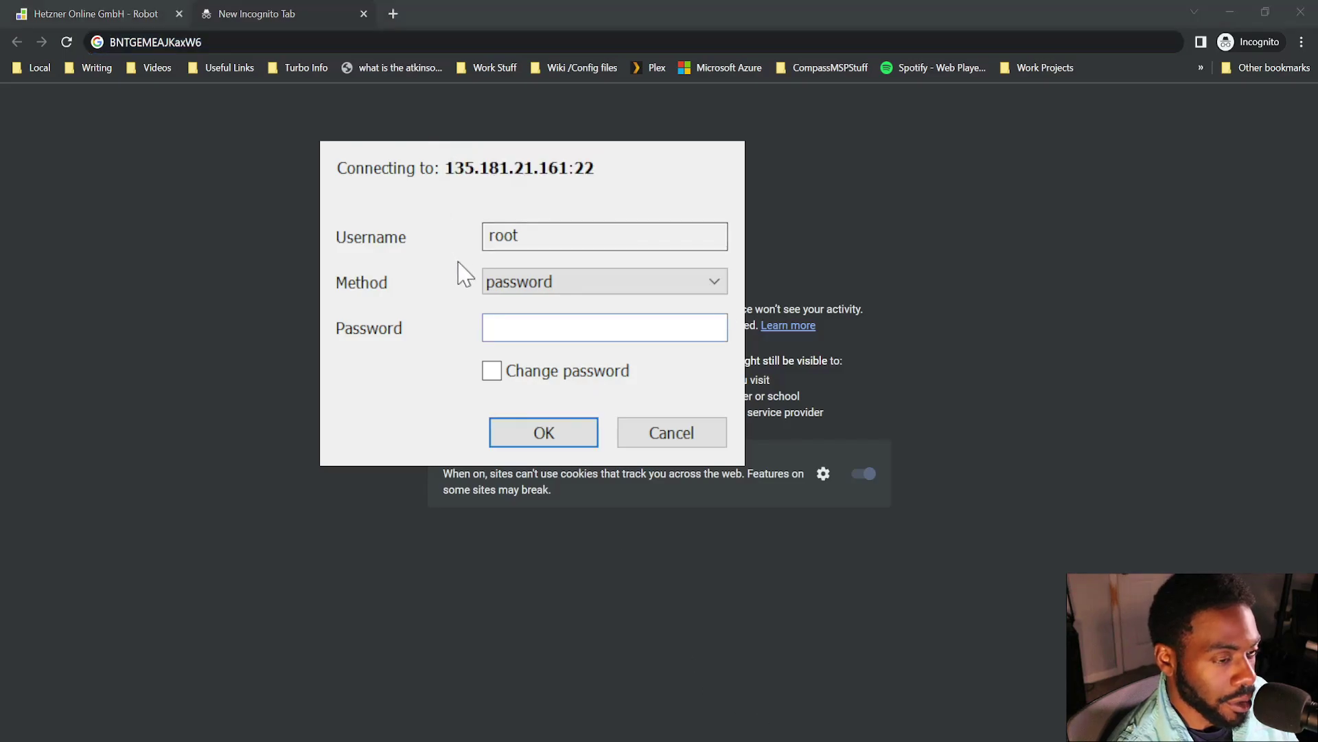
{"action": "key", "text": "ctrl+v"}
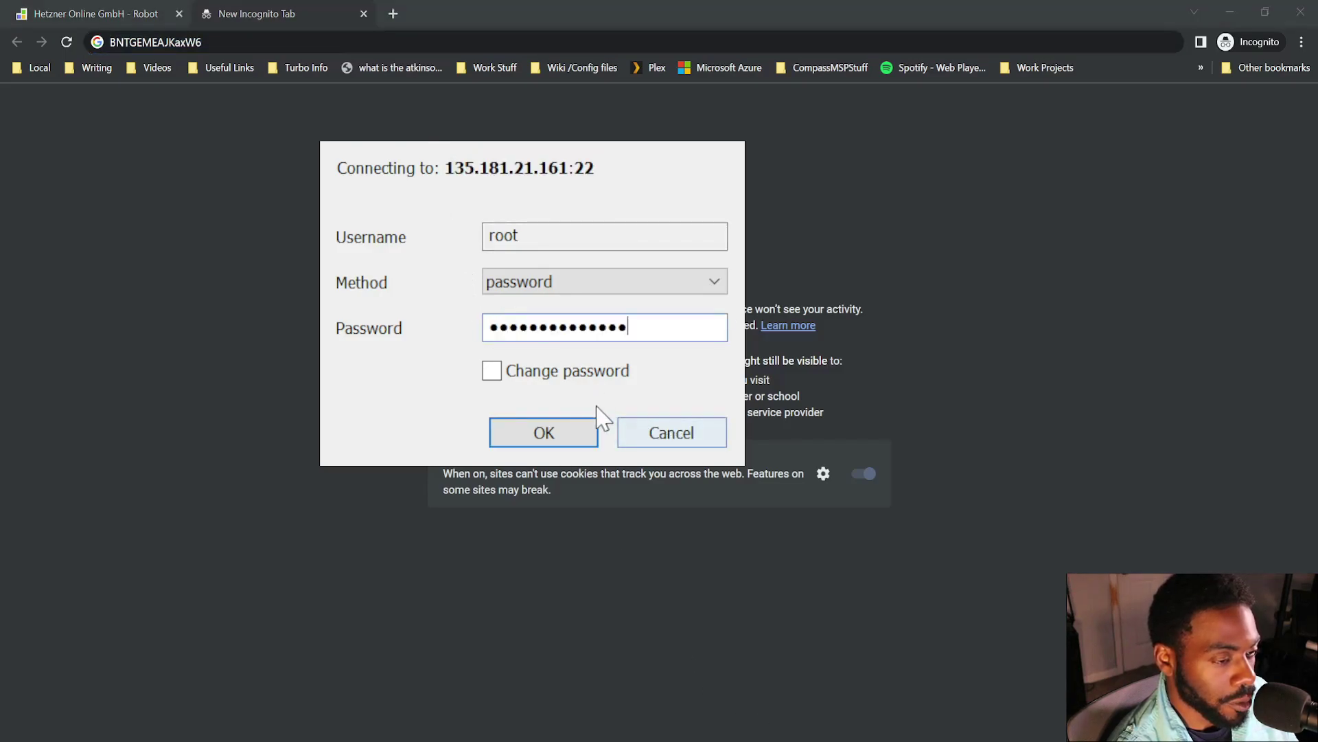
{"action": "left_click", "coordinate": [582, 425]}
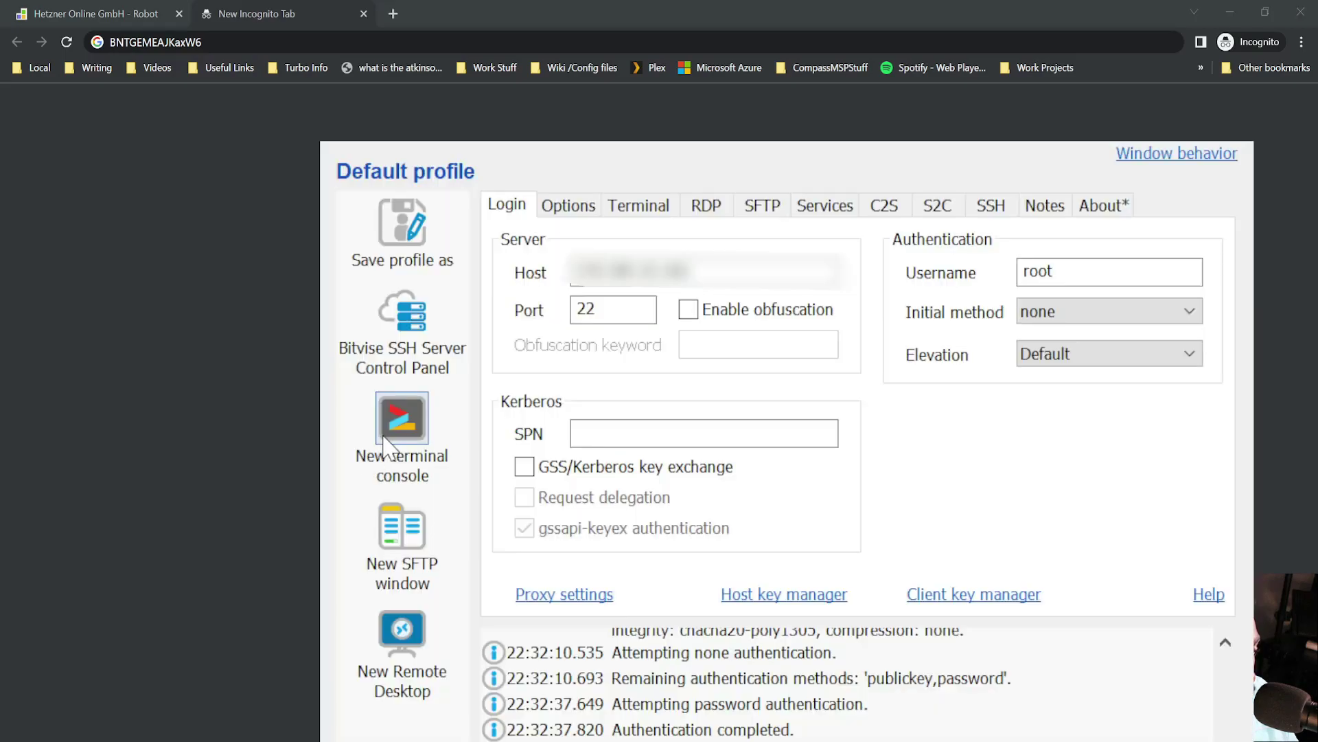
{"action": "left_click", "coordinate": [386, 443]}
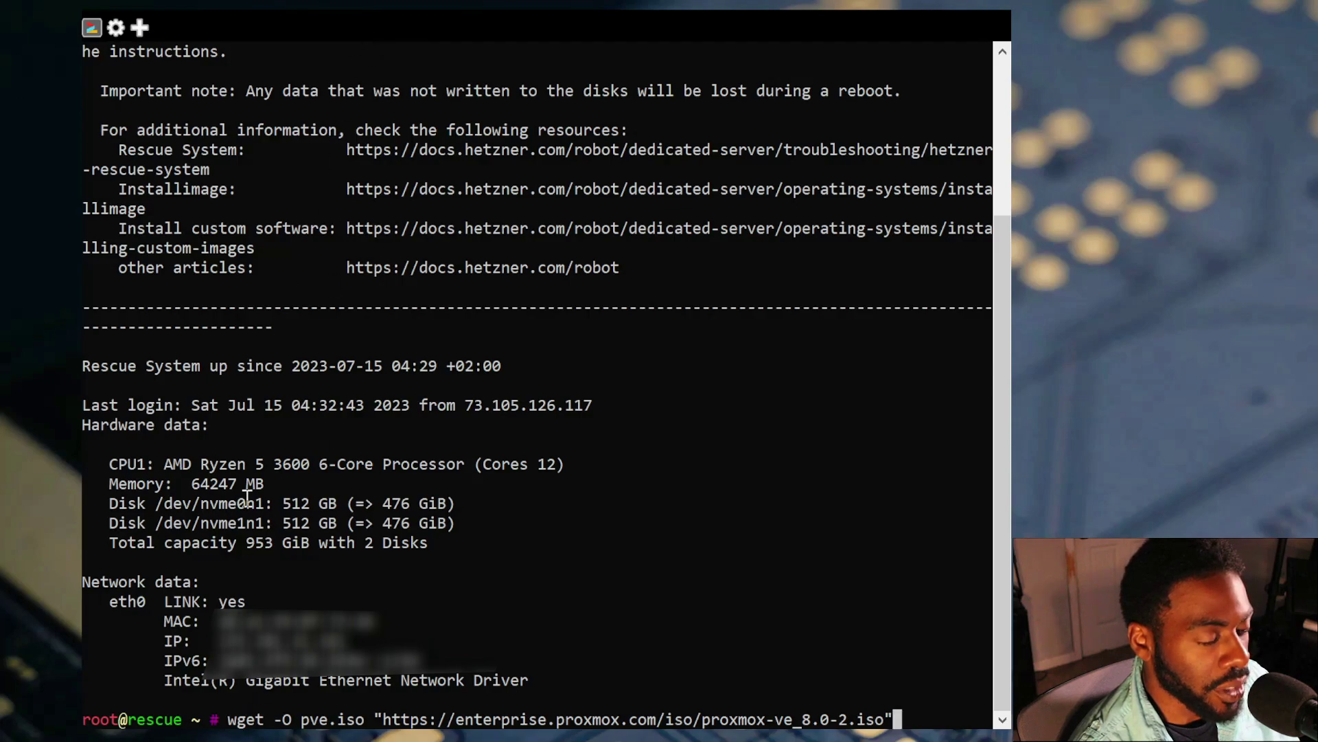
Highlight wget, -O and pve.iso in the command to explain them, then bring up the Proxmox ISO index
{"action": "left_click_drag", "start_coordinate": [227, 718], "coordinate": [265, 718]}
{"action": "left_click", "coordinate": [275, 718]}
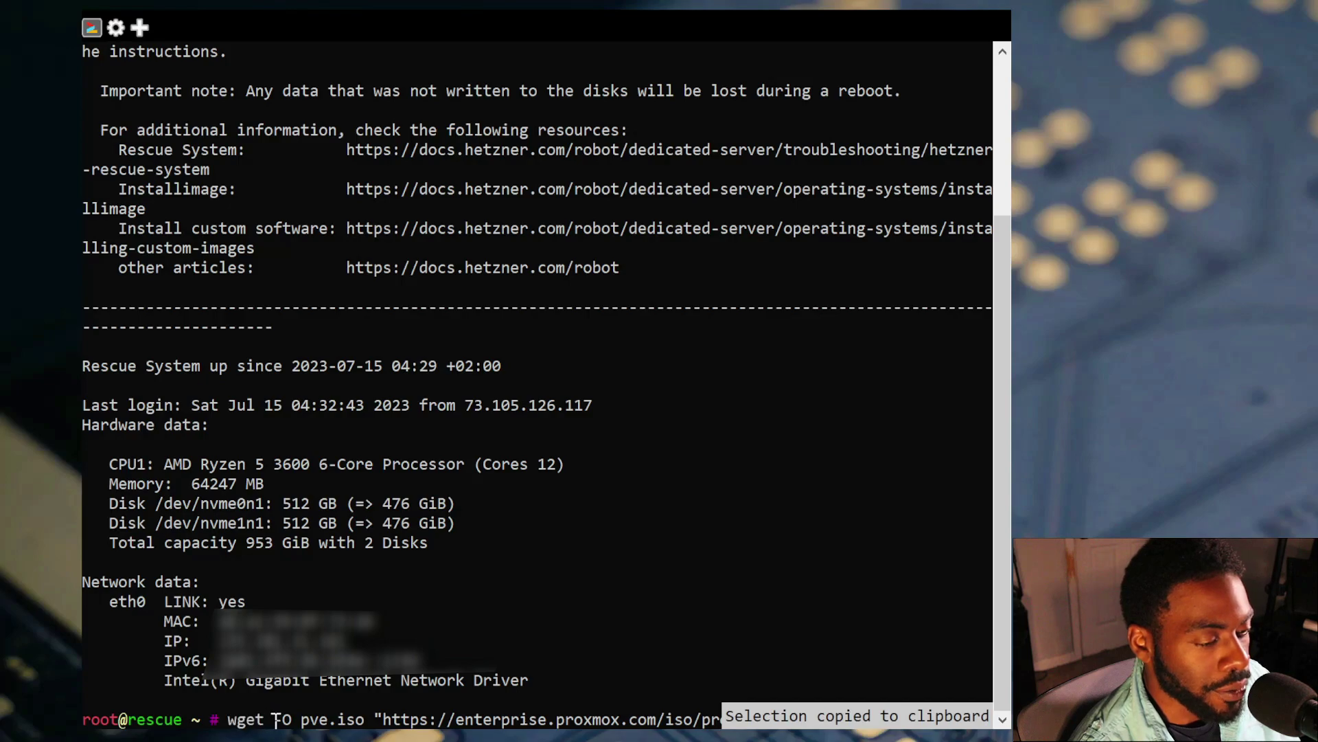
{"action": "double_click", "coordinate": [284, 718]}
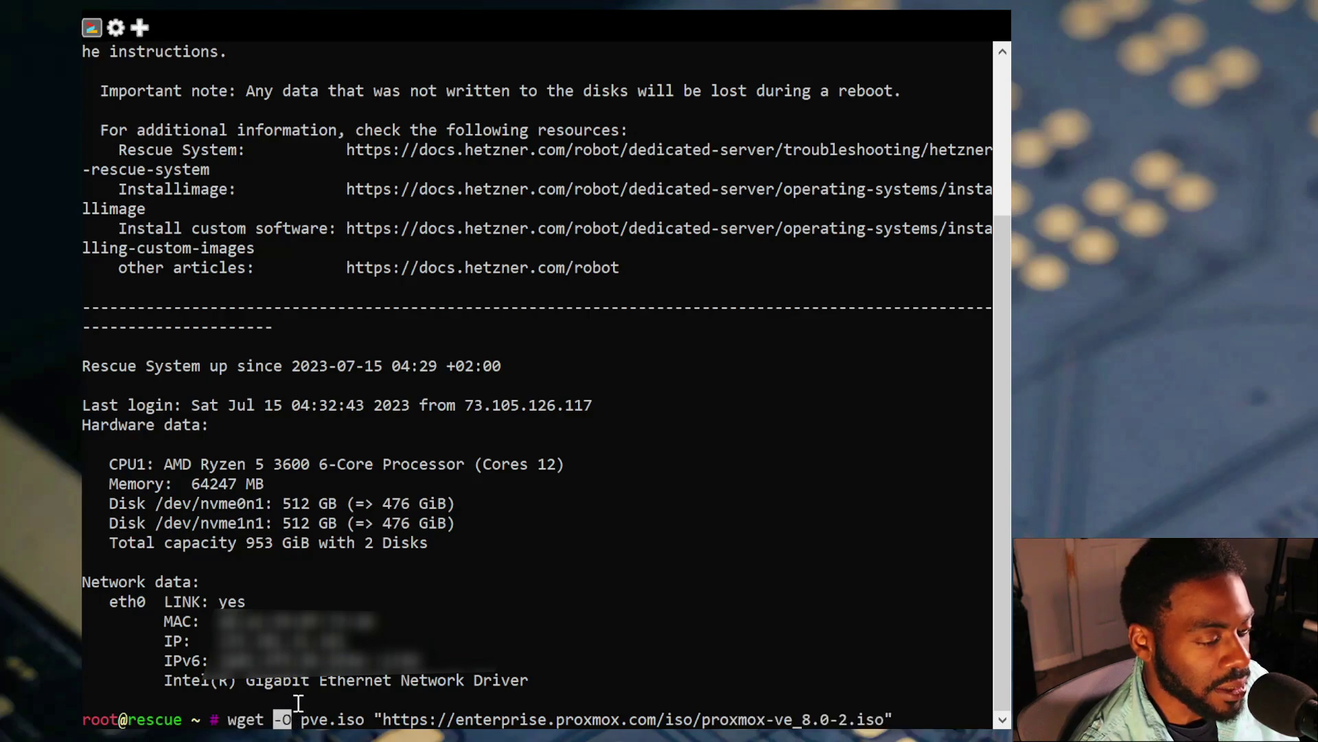
{"action": "left_click_drag", "start_coordinate": [300, 719], "coordinate": [892, 719]}
{"action": "left_click", "coordinate": [446, 719]}
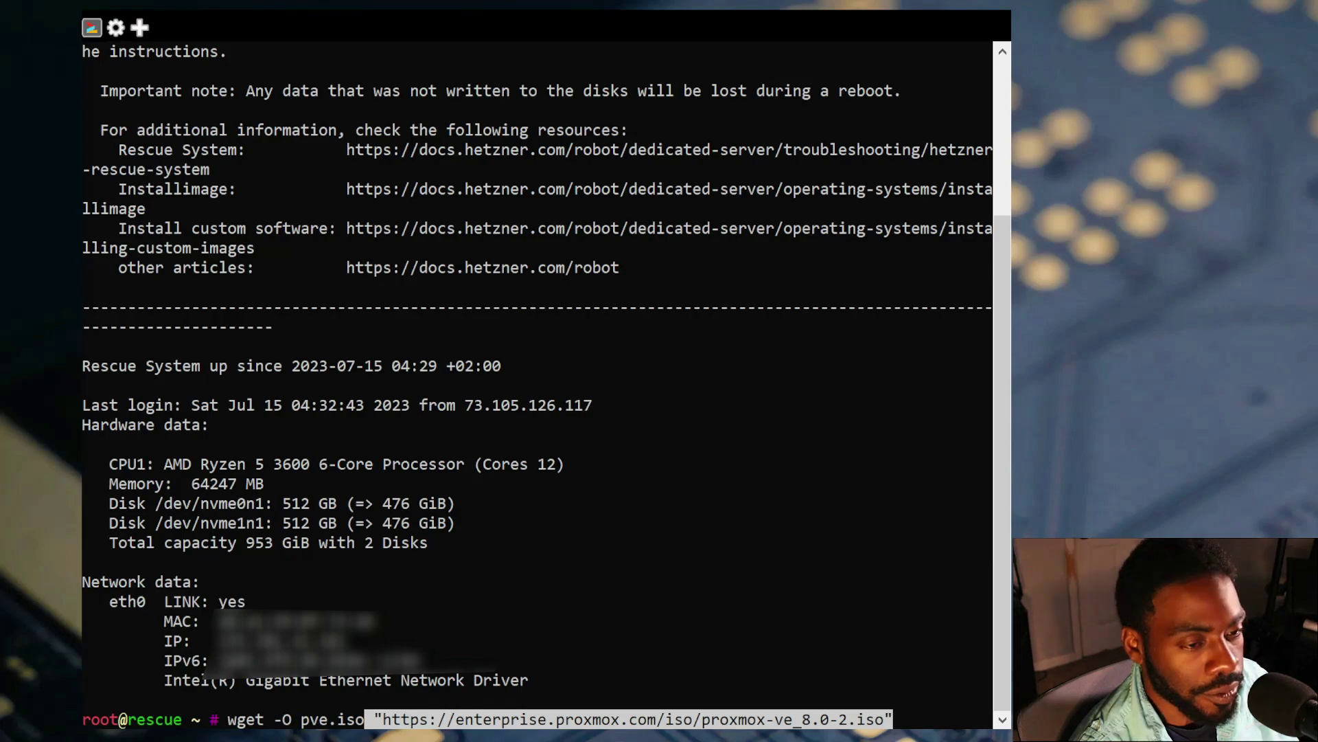
{"action": "key", "text": "alt+Tab"}
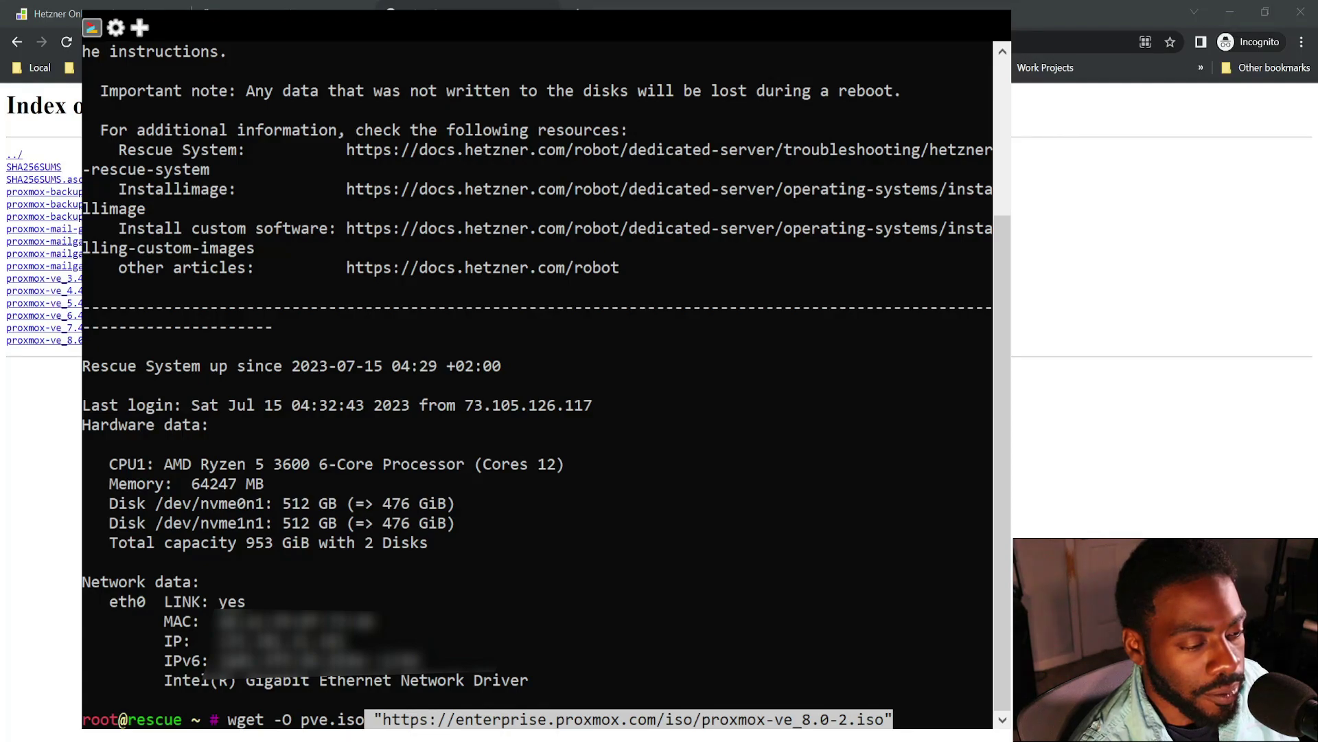
Bring the proxmox-ve_8.0-2.iso link from the ISO index into the terminal's wget -O pve.iso command
{"action": "key", "text": "alt+Tab"}
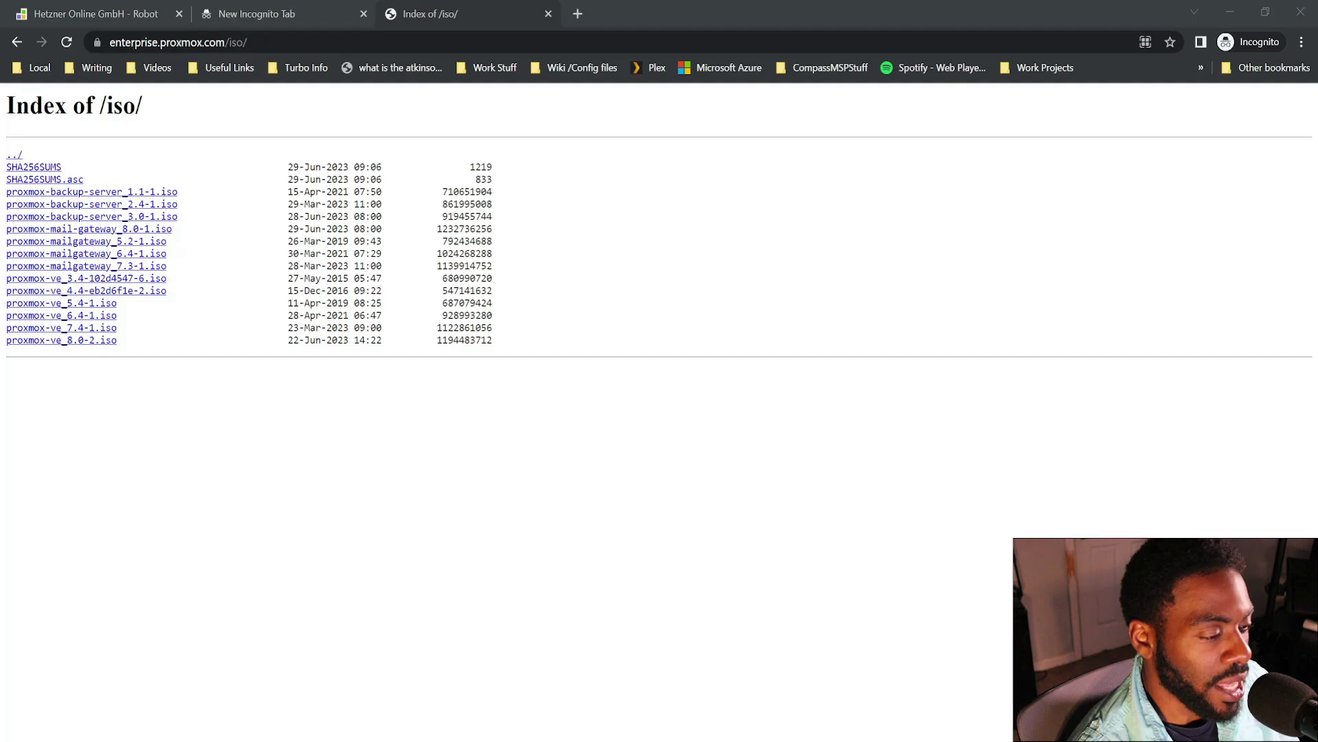
{"action": "key", "text": "alt+Tab"}
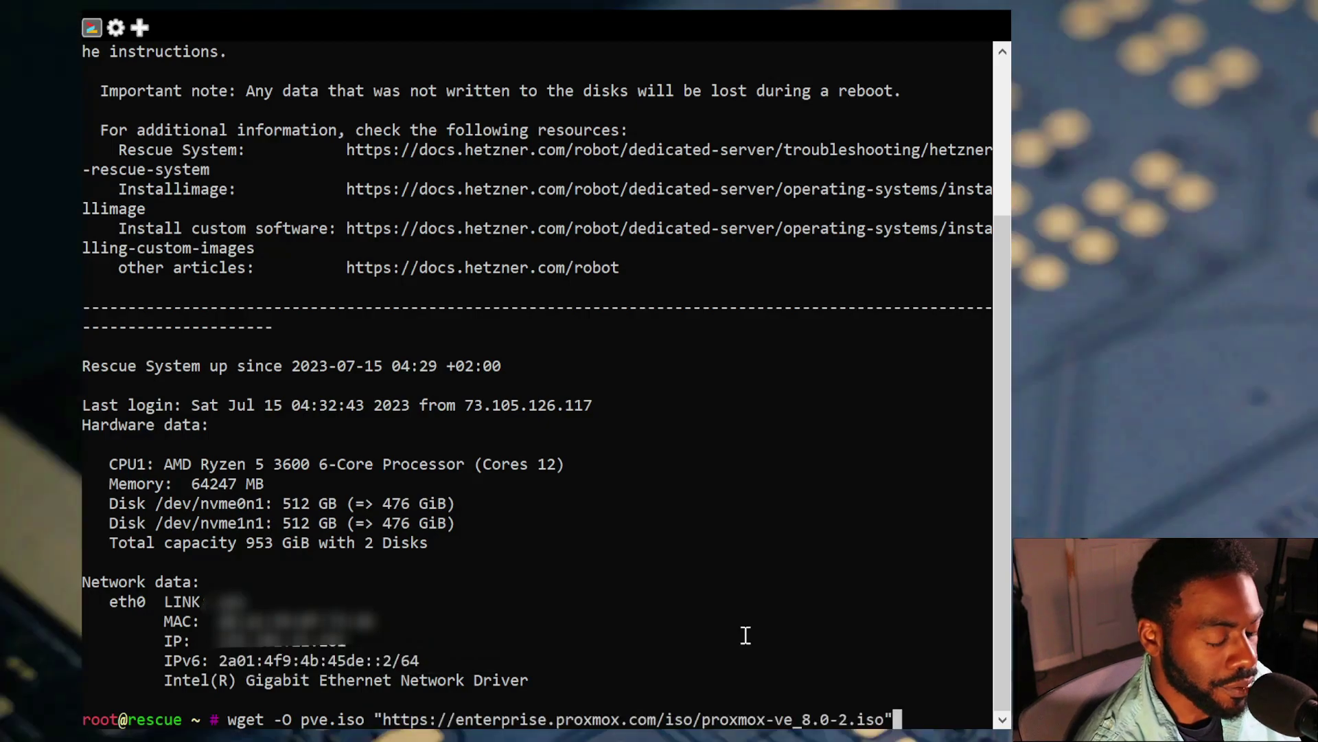
Run the wget command to download proxmox-ve_8.0-2.iso as pve.iso
{"action": "key", "text": "Return"}
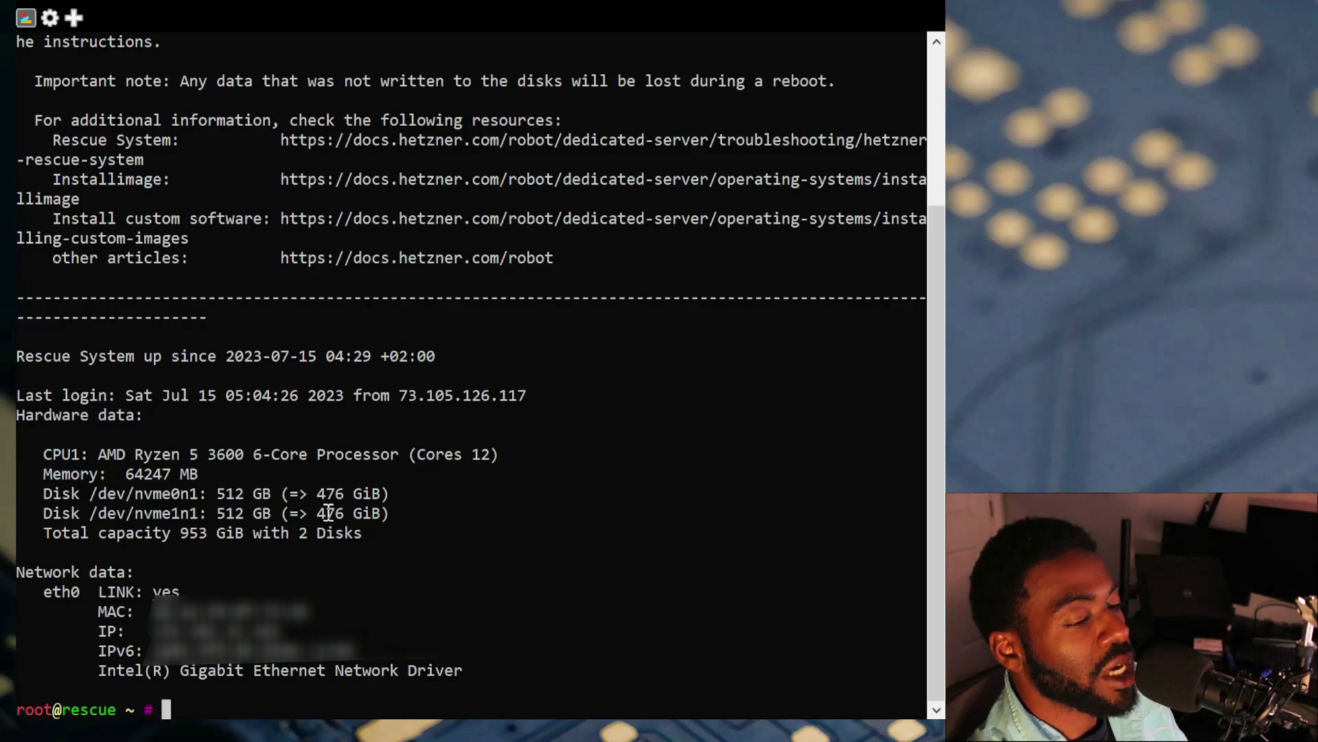
Paste the qemu-system-x86_64 command and review its 4096 MB memory, keyboard and pve.iso cdrom boot options
{"action": "right_click", "coordinate": [338, 493]}
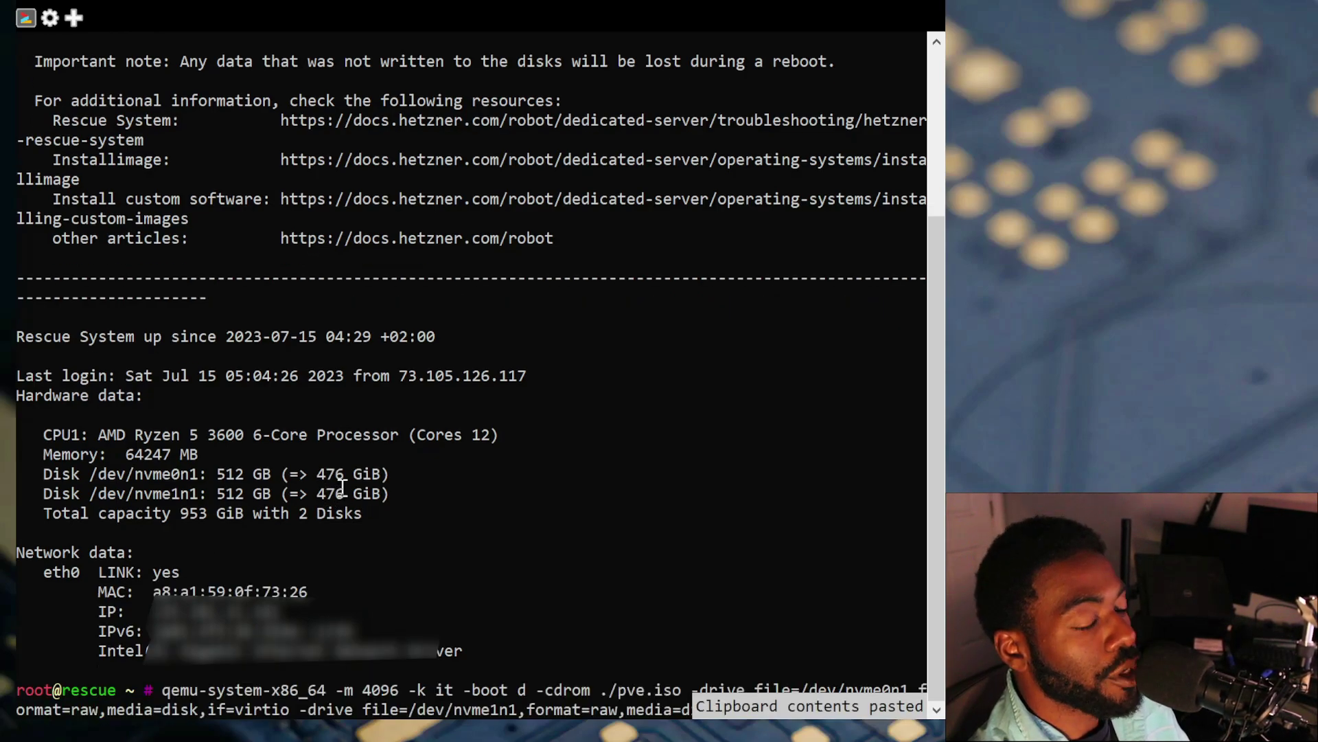
{"action": "key", "text": "Up"}
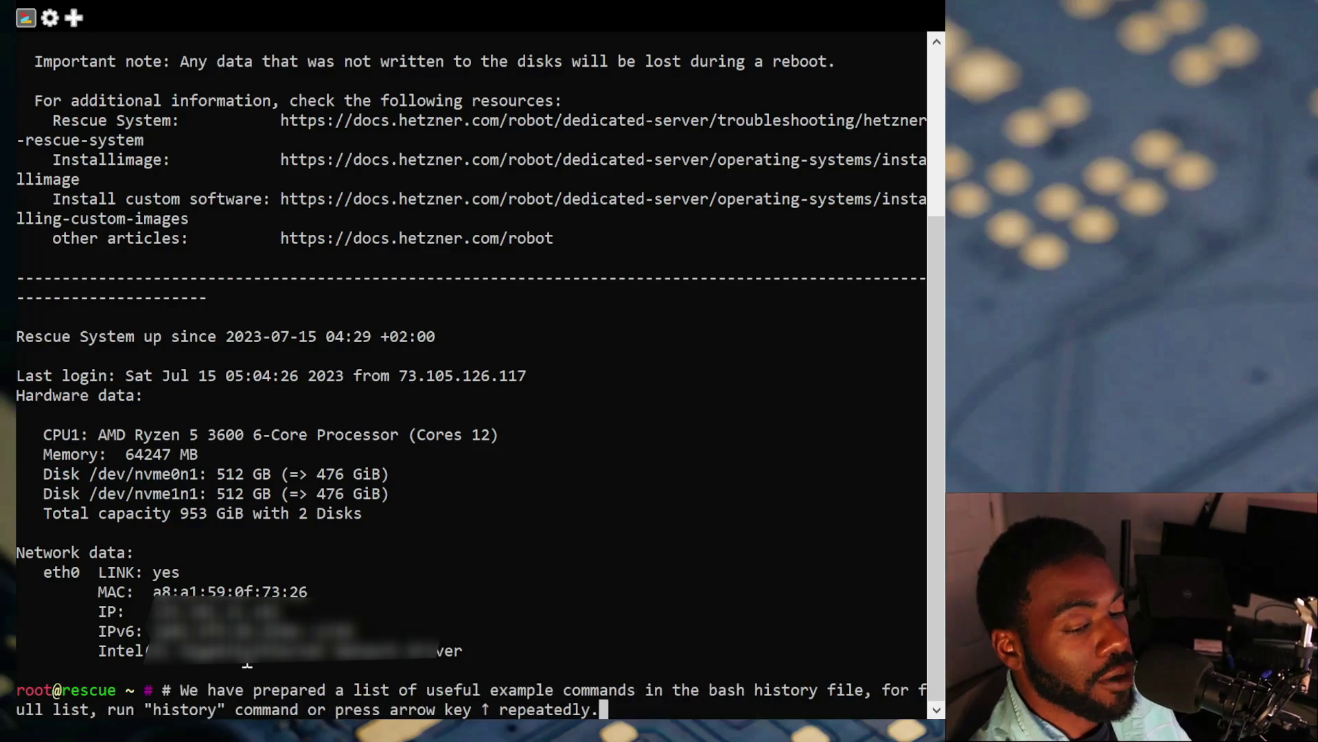
{"action": "key", "text": "Down"}
{"action": "key", "text": "Left"}
{"action": "key", "text": "Left"}
{"action": "key", "text": "Left"}
{"action": "key", "text": "Left"}
{"action": "key", "text": "Left"}
{"action": "key", "text": "Left"}
{"action": "key", "text": "Left"}
{"action": "key", "text": "Left"}
{"action": "key", "text": "Left"}
{"action": "key", "text": "Left"}
{"action": "key", "text": "Left"}
{"action": "key", "text": "Left"}
{"action": "key", "text": "Left"}
{"action": "key", "text": "Left"}
{"action": "key", "text": "Left"}
{"action": "key", "text": "Left"}
{"action": "key", "text": "Left"}
{"action": "key", "text": "Left"}
{"action": "key", "text": "Left"}
{"action": "key", "text": "Left"}
{"action": "key", "text": "Left"}
{"action": "key", "text": "Left"}
{"action": "key", "text": "Left"}
{"action": "key", "text": "Left"}
{"action": "key", "text": "Left"}
{"action": "key", "text": "Left"}
{"action": "key", "text": "Left"}
{"action": "key", "text": "Left"}
{"action": "key", "text": "Left"}
{"action": "key", "text": "Left"}
{"action": "key", "text": "Left"}
{"action": "key", "text": "Left"}
{"action": "key", "text": "Left"}
{"action": "key", "text": "Left"}
{"action": "key", "text": "Left"}
{"action": "key", "text": "Left"}
{"action": "key", "text": "Left"}
{"action": "key", "text": "Left"}
{"action": "key", "text": "Left"}
{"action": "key", "text": "Left"}
{"action": "key", "text": "Left"}
{"action": "key", "text": "Left"}
{"action": "key", "text": "Left"}
{"action": "key", "text": "Left"}
{"action": "key", "text": "Left"}
{"action": "key", "text": "Left"}
{"action": "key", "text": "Left"}
{"action": "key", "text": "Left"}
{"action": "key", "text": "Left"}
{"action": "key", "text": "Left"}
{"action": "key", "text": "Left"}
{"action": "key", "text": "Left"}
{"action": "key", "text": "Left"}
{"action": "key", "text": "Left"}
{"action": "key", "text": "Left"}
{"action": "key", "text": "Left"}
{"action": "key", "text": "Left"}
{"action": "key", "text": "Left"}
{"action": "key", "text": "Left"}
{"action": "key", "text": "Left"}
{"action": "key", "text": "Left"}
{"action": "key", "text": "Left"}
{"action": "key", "text": "Left"}
{"action": "key", "text": "Left"}
{"action": "key", "text": "Left"}
{"action": "key", "text": "Left"}
{"action": "key", "text": "Left"}
{"action": "key", "text": "Left"}
{"action": "key", "text": "Left"}
{"action": "key", "text": "Left"}
{"action": "key", "text": "Left"}
{"action": "key", "text": "Left"}
{"action": "key", "text": "Right"}
{"action": "key", "text": "Right"}
{"action": "key", "text": "Right"}
{"action": "key", "text": "Right"}
{"action": "key", "text": "Right"}
{"action": "key", "text": "Right"}
{"action": "key", "text": "Right"}
{"action": "key", "text": "Right"}
{"action": "key", "text": "Right"}
{"action": "key", "text": "Right"}
{"action": "key", "text": "Right"}
{"action": "key", "text": "Right"}
{"action": "key", "text": "Right"}
{"action": "key", "text": "Right"}
{"action": "key", "text": "Right"}
{"action": "key", "text": "Right"}
{"action": "key", "text": "Right"}
{"action": "key", "text": "Right"}
{"action": "key", "text": "Right"}
{"action": "key", "text": "Right"}
{"action": "key", "text": "Right"}
{"action": "key", "text": "Right"}
{"action": "key", "text": "Right"}
{"action": "key", "text": "Right"}
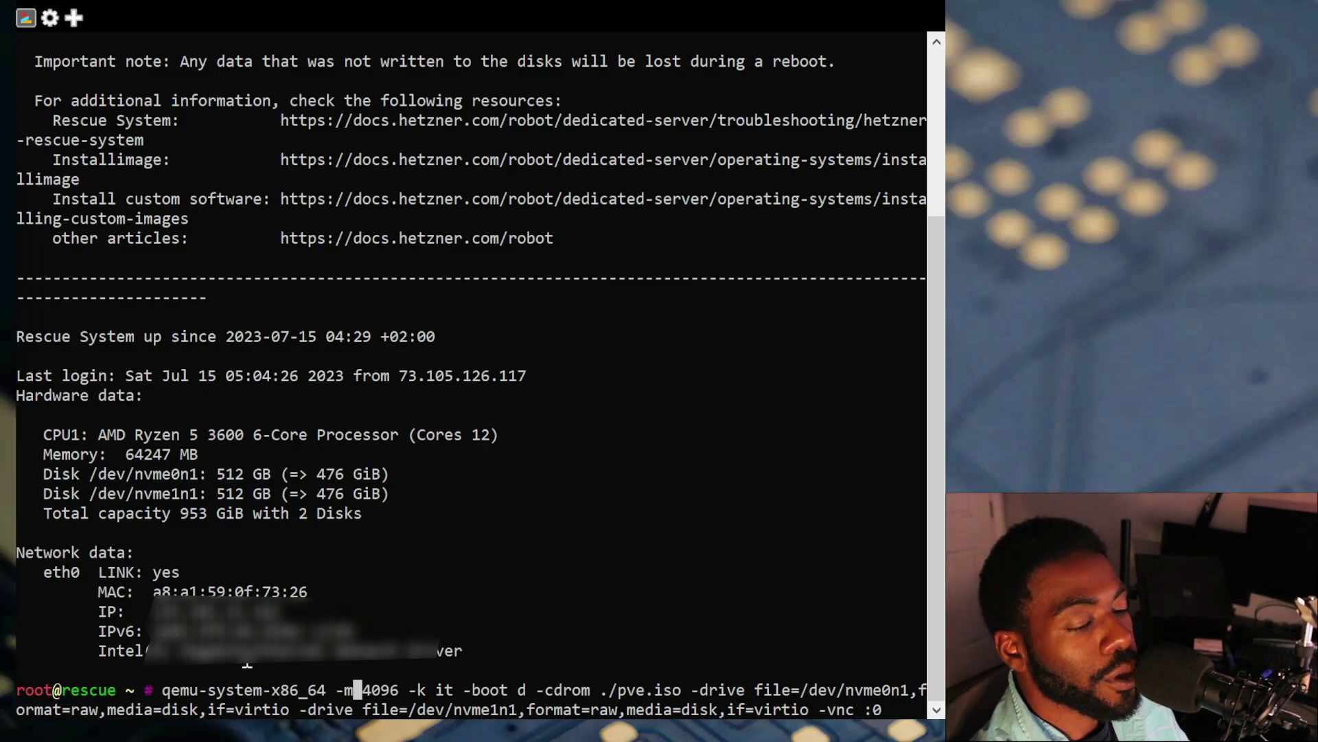
{"action": "key", "text": "Right"}
{"action": "key", "text": "Right"}
{"action": "key", "text": "Right"}
{"action": "key", "text": "Right"}
{"action": "key", "text": "Right"}
{"action": "key", "text": "Right"}
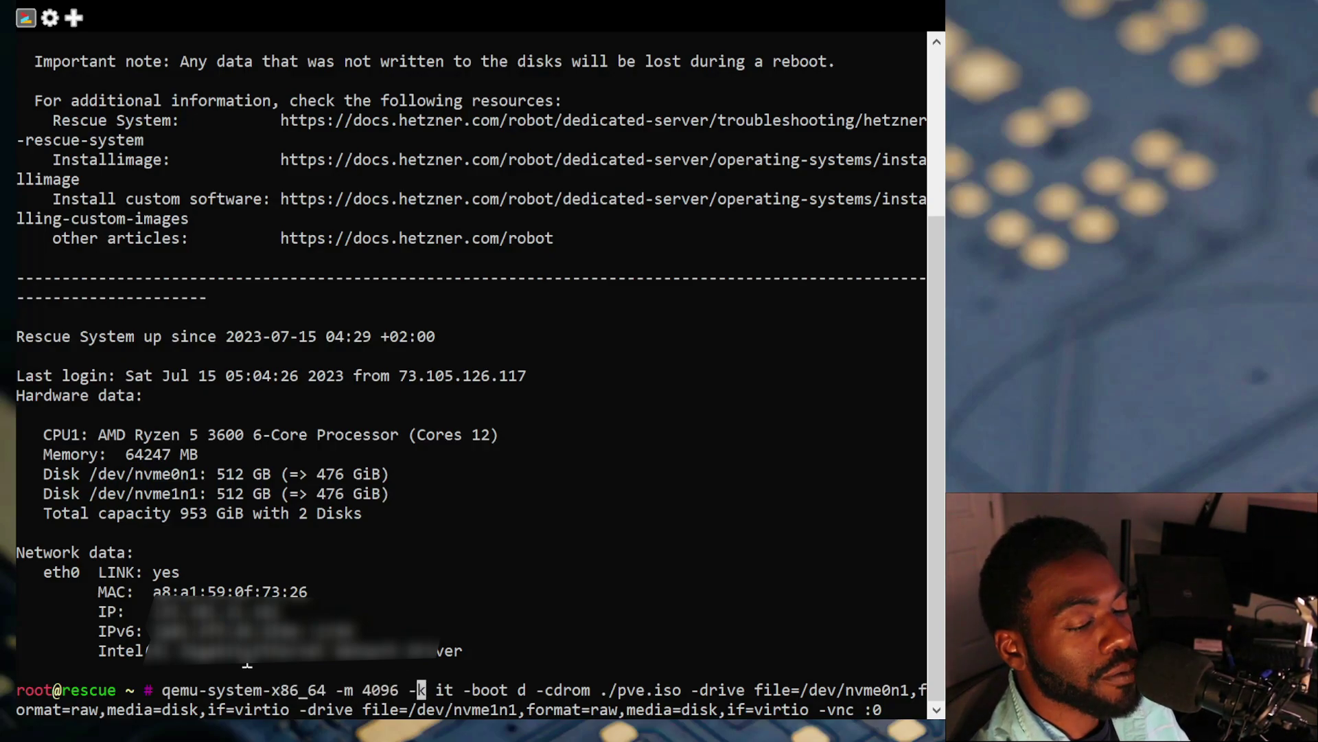
{"action": "key", "text": "Right"}
{"action": "key", "text": "Right"}
{"action": "key", "text": "Right"}
{"action": "key", "text": "Right"}
{"action": "key", "text": "Right"}
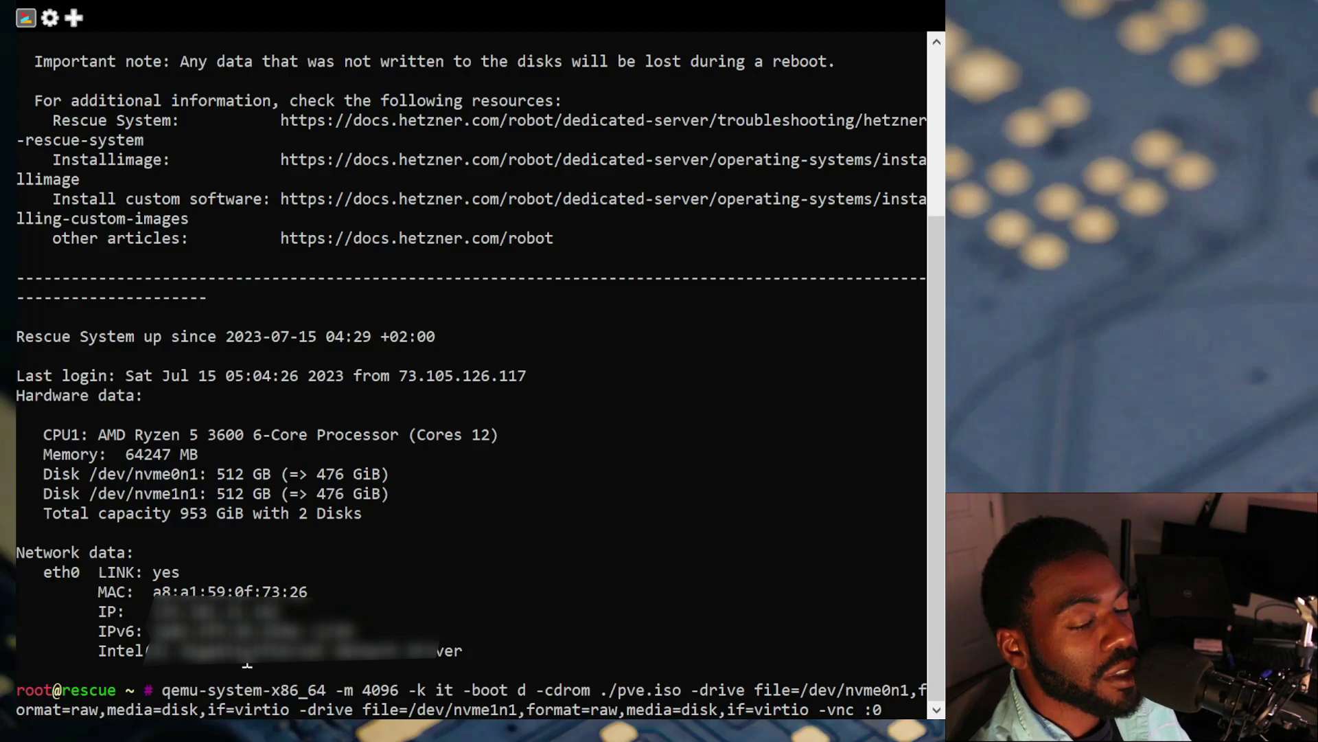
{"action": "key", "text": "Right"}
{"action": "key", "text": "Right"}
{"action": "key", "text": "Right"}
{"action": "key", "text": "Right"}
{"action": "key", "text": "Right"}
{"action": "key", "text": "Right"}
{"action": "key", "text": "Right"}
{"action": "key", "text": "Right"}
{"action": "key", "text": "Right"}
{"action": "key", "text": "Right"}
{"action": "key", "text": "Right"}
{"action": "key", "text": "Right"}
{"action": "key", "text": "Right"}
{"action": "key", "text": "Right"}
{"action": "key", "text": "Right"}
{"action": "key", "text": "Right"}
{"action": "key", "text": "Right"}
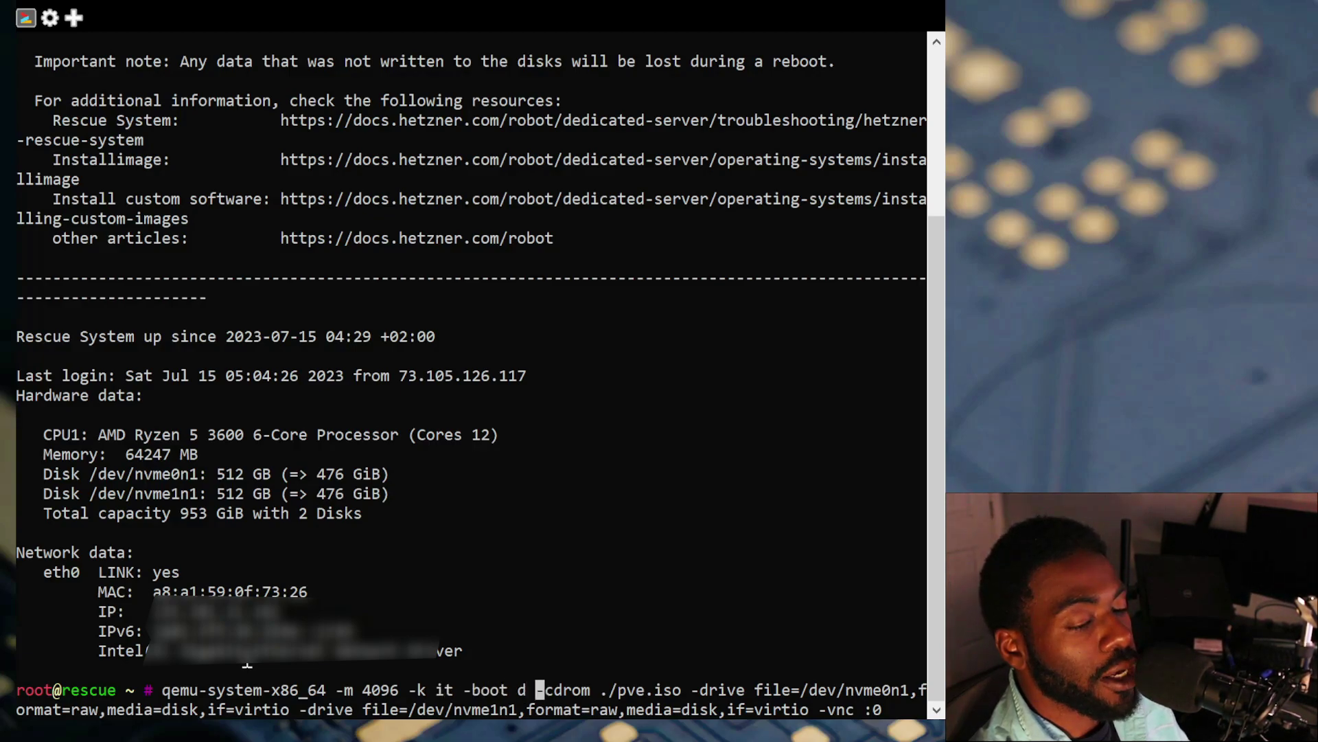
{"action": "key", "text": "Right"}
{"action": "key", "text": "Right"}
{"action": "key", "text": "Right"}
{"action": "key", "text": "Right"}
{"action": "key", "text": "Right"}
{"action": "key", "text": "Right"}
{"action": "key", "text": "Right"}
{"action": "key", "text": "Right"}
{"action": "key", "text": "Right"}
{"action": "key", "text": "Right"}
{"action": "key", "text": "Right"}
{"action": "key", "text": "Right"}
{"action": "key", "text": "Right"}
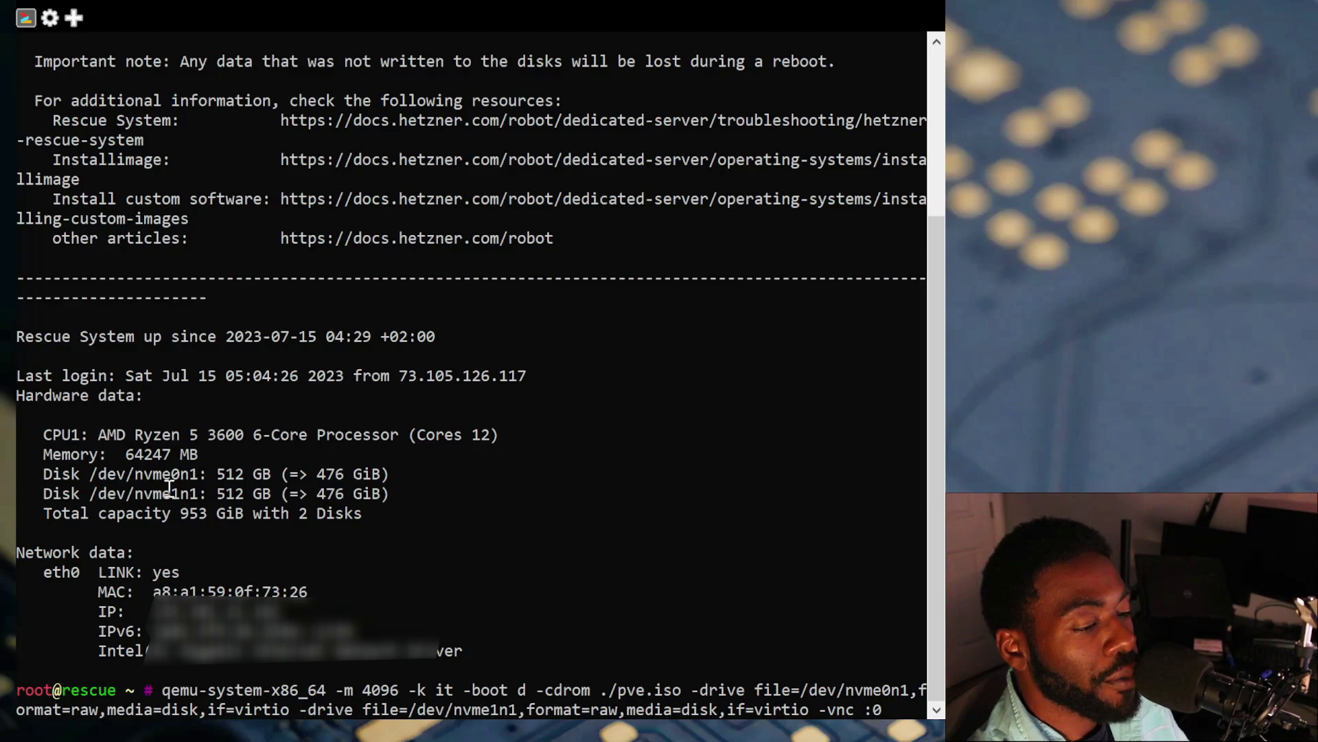
Review the two NVMe drive, virtio and -vnc :0 settings, then run the command to boot the installer VM
{"action": "key", "text": "Right"}
{"action": "key", "text": "Right"}
{"action": "key", "text": "Right"}
{"action": "key", "text": "Right"}
{"action": "key", "text": "Right"}
{"action": "key", "text": "Right"}
{"action": "key", "text": "Right"}
{"action": "key", "text": "Right"}
{"action": "key", "text": "Right"}
{"action": "key", "text": "Right"}
{"action": "key", "text": "Right"}
{"action": "key", "text": "Right"}
{"action": "key", "text": "Right"}
{"action": "key", "text": "Right"}
{"action": "key", "text": "Right"}
{"action": "key", "text": "Right"}
{"action": "key", "text": "Right"}
{"action": "key", "text": "Right"}
{"action": "key", "text": "Right"}
{"action": "key", "text": "Right"}
{"action": "key", "text": "Right"}
{"action": "key", "text": "Right"}
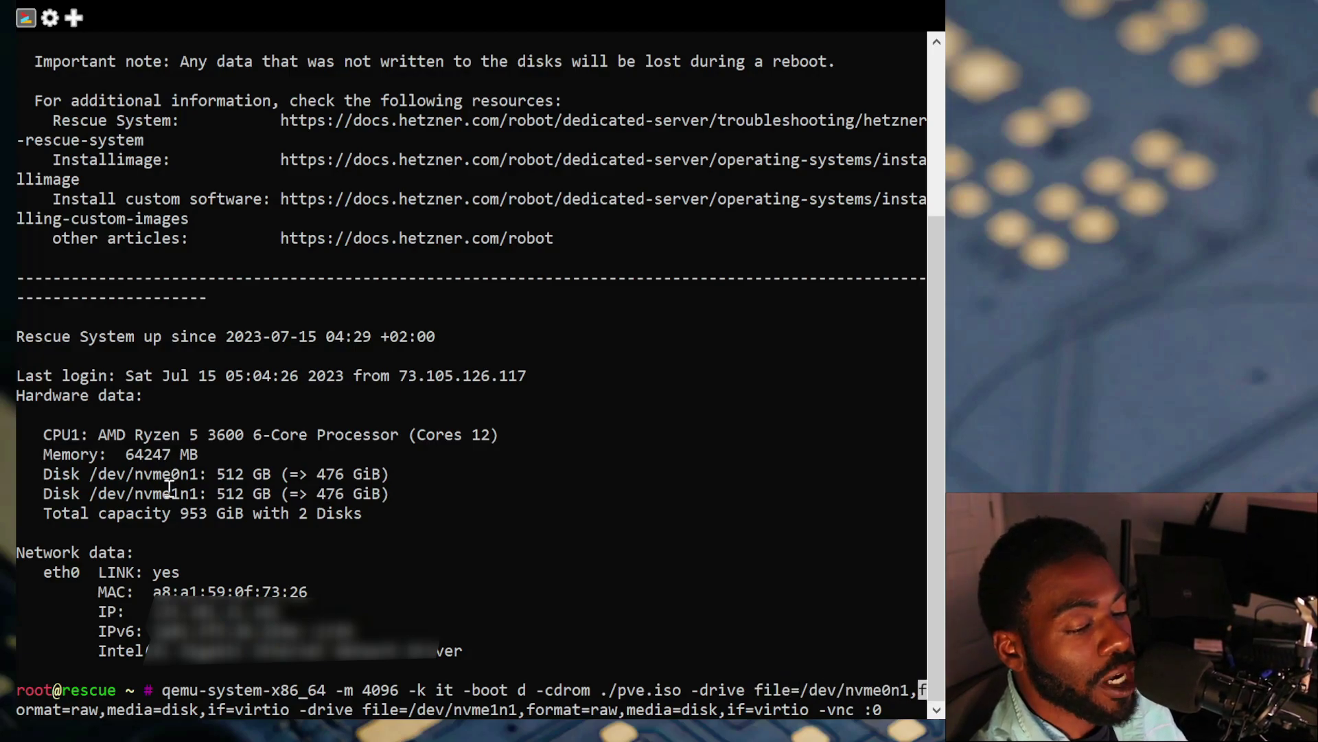
{"action": "key", "text": "Right"}
{"action": "key", "text": "Right"}
{"action": "key", "text": "Right"}
{"action": "key", "text": "Right"}
{"action": "key", "text": "Right"}
{"action": "key", "text": "Right"}
{"action": "key", "text": "Right"}
{"action": "key", "text": "Right"}
{"action": "key", "text": "Right"}
{"action": "key", "text": "Right"}
{"action": "key", "text": "Right"}
{"action": "key", "text": "Right"}
{"action": "key", "text": "Right"}
{"action": "key", "text": "Right"}
{"action": "key", "text": "Right"}
{"action": "key", "text": "Right"}
{"action": "key", "text": "Right"}
{"action": "key", "text": "Right"}
{"action": "key", "text": "Right"}
{"action": "key", "text": "Right"}
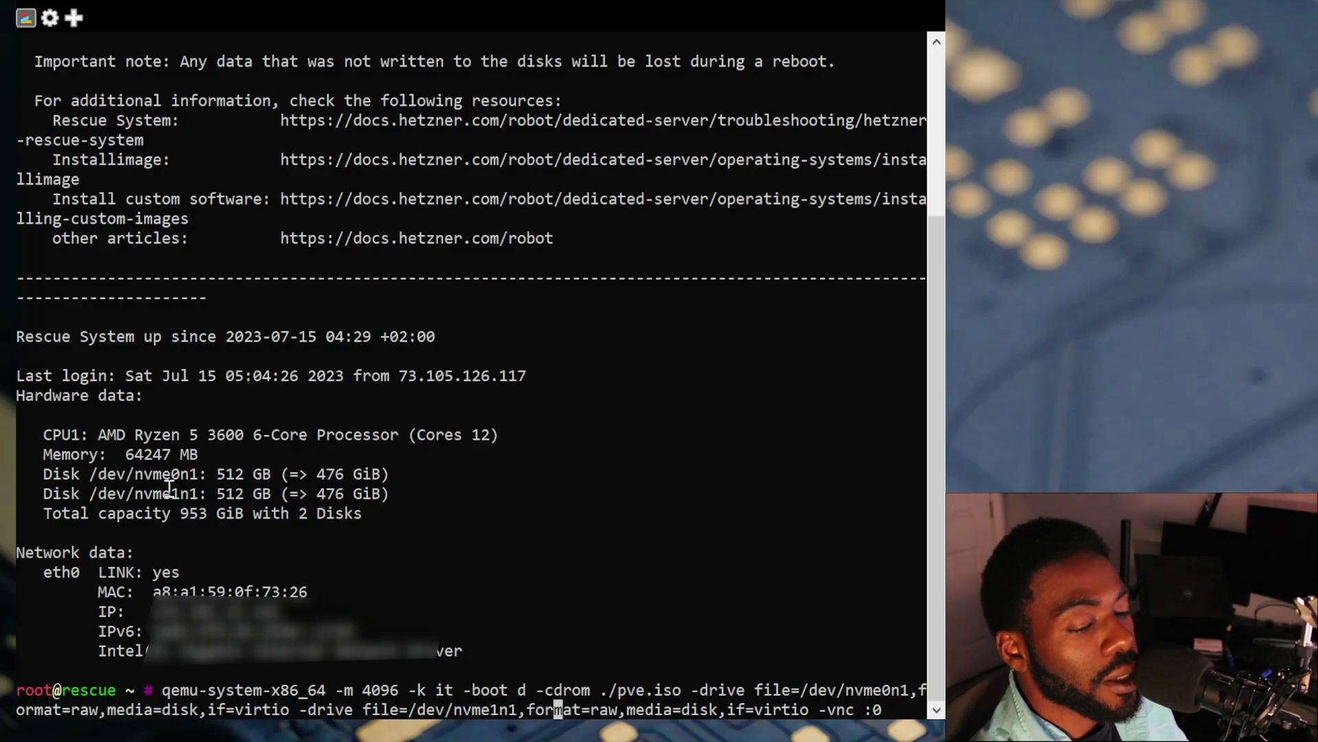
{"action": "key", "text": "Right"}
{"action": "key", "text": "Right"}
{"action": "key", "text": "Right"}
{"action": "key", "text": "Right"}
{"action": "key", "text": "Right"}
{"action": "key", "text": "Right"}
{"action": "key", "text": "Right"}
{"action": "key", "text": "Right"}
{"action": "key", "text": "Right"}
{"action": "key", "text": "Right"}
{"action": "key", "text": "Right"}
{"action": "key", "text": "Right"}
{"action": "key", "text": "Right"}
{"action": "key", "text": "Right"}
{"action": "key", "text": "Right"}
{"action": "key", "text": "Right"}
{"action": "key", "text": "Right"}
{"action": "key", "text": "Right"}
{"action": "key", "text": "Right"}
{"action": "key", "text": "Right"}
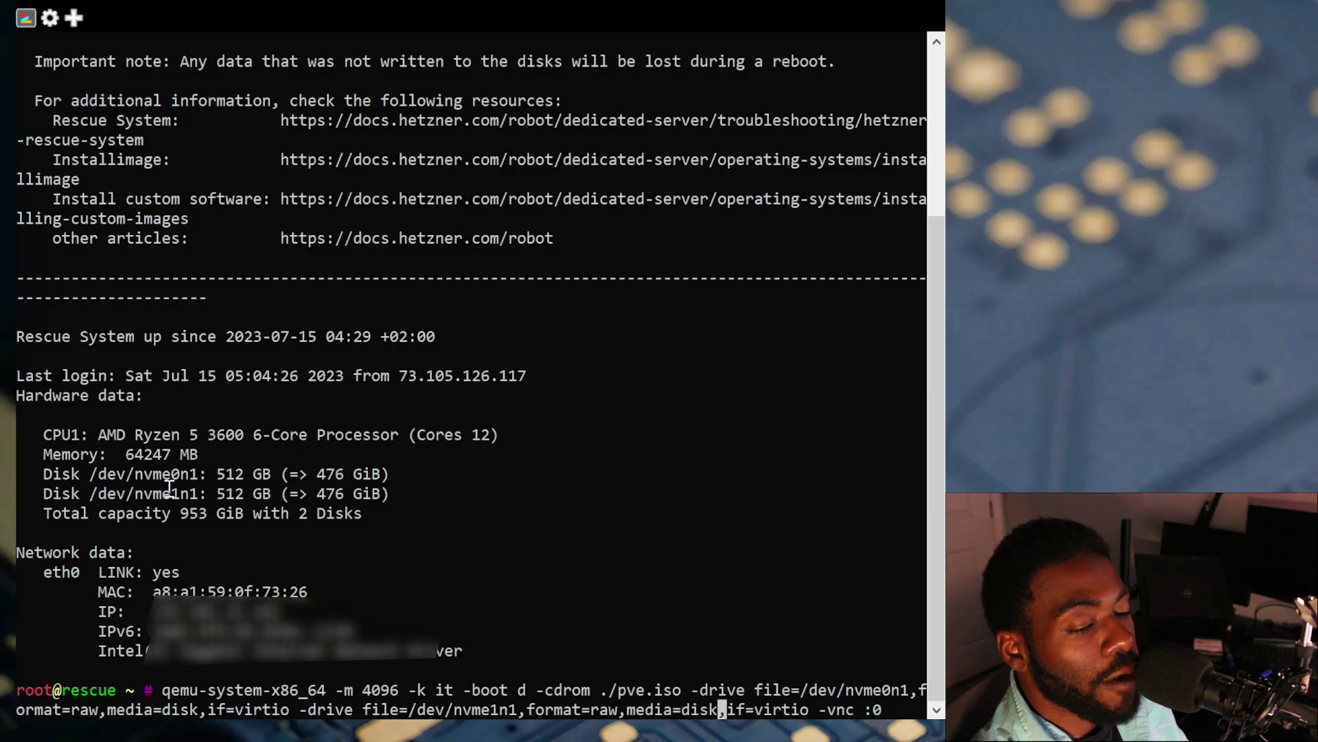
{"action": "key", "text": "Right"}
{"action": "key", "text": "Right"}
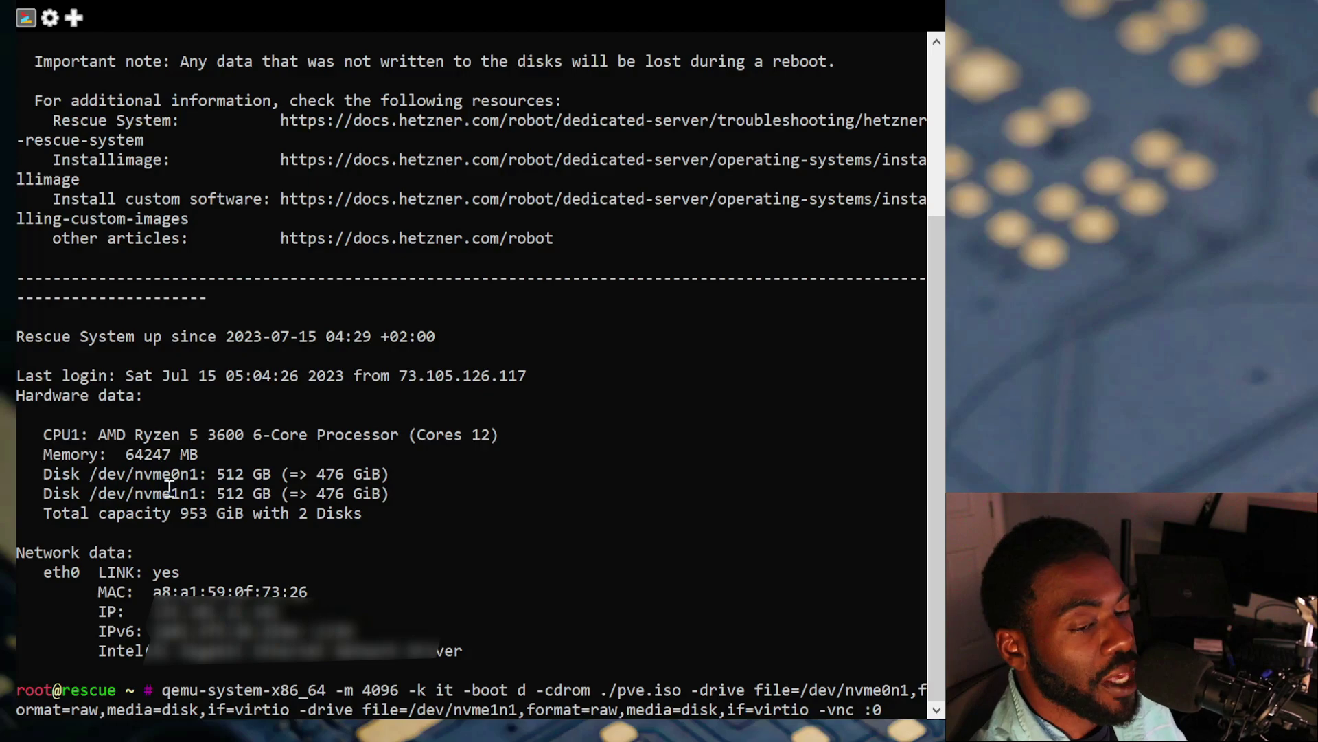
{"action": "key", "text": "Right"}
{"action": "key", "text": "Right"}
{"action": "key", "text": "Right"}
{"action": "key", "text": "Right"}
{"action": "key", "text": "Right"}
{"action": "key", "text": "Right"}
{"action": "key", "text": "Right"}
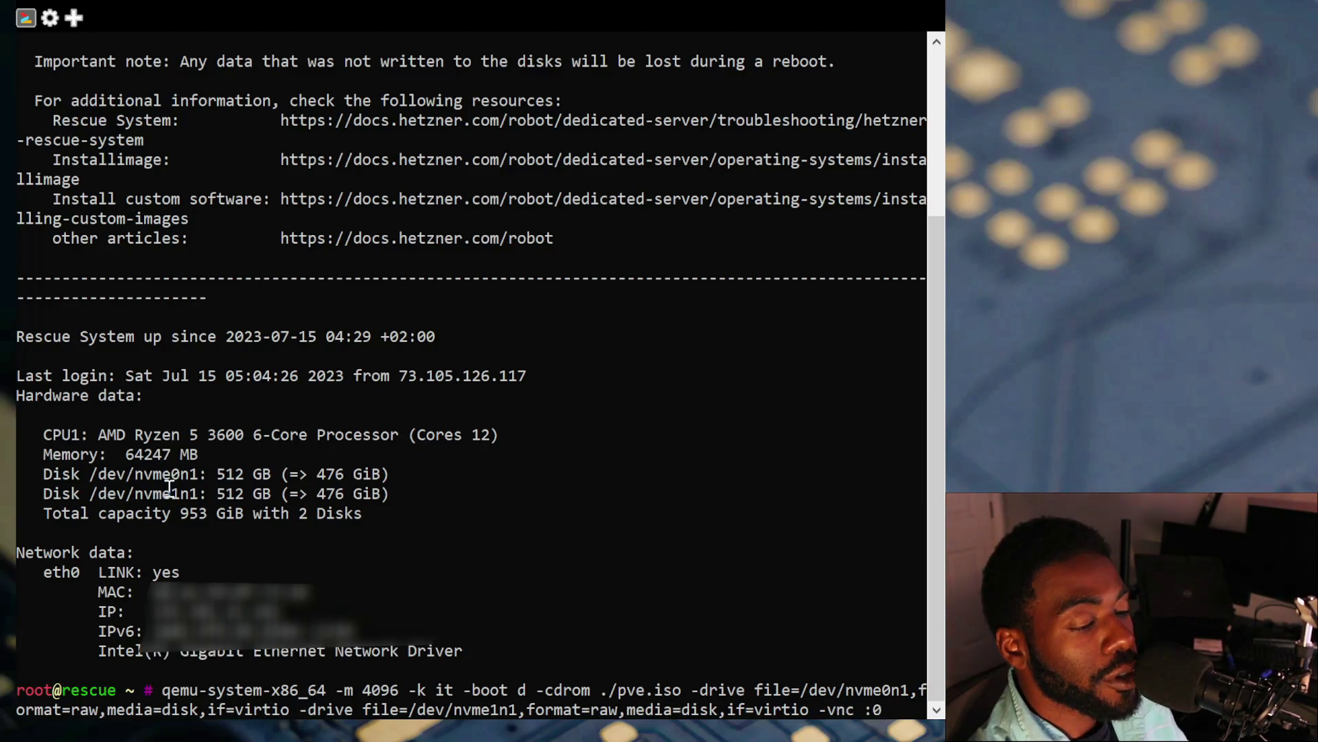
{"action": "key", "text": "Return"}
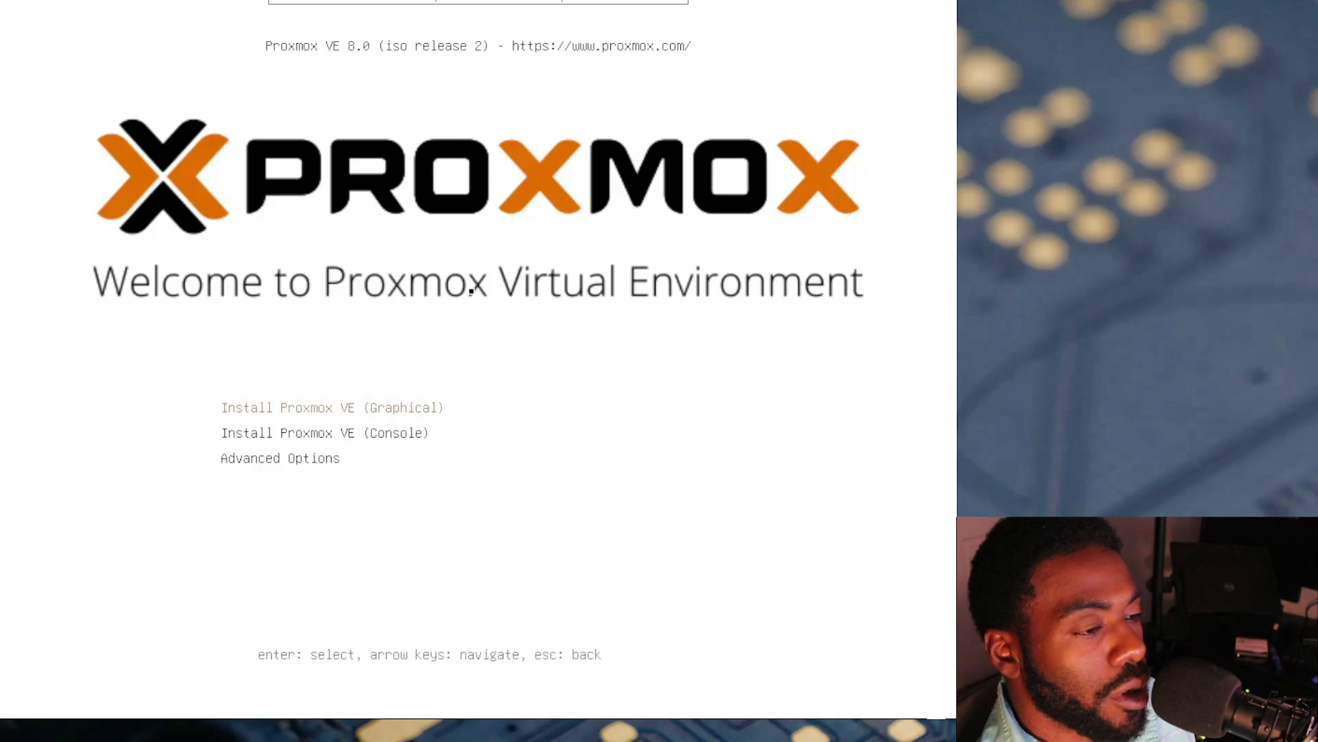
Launch Install Proxmox VE (Graphical) and accept the EULA to reach the /dev/vda target disk page
{"action": "key", "text": "Return"}
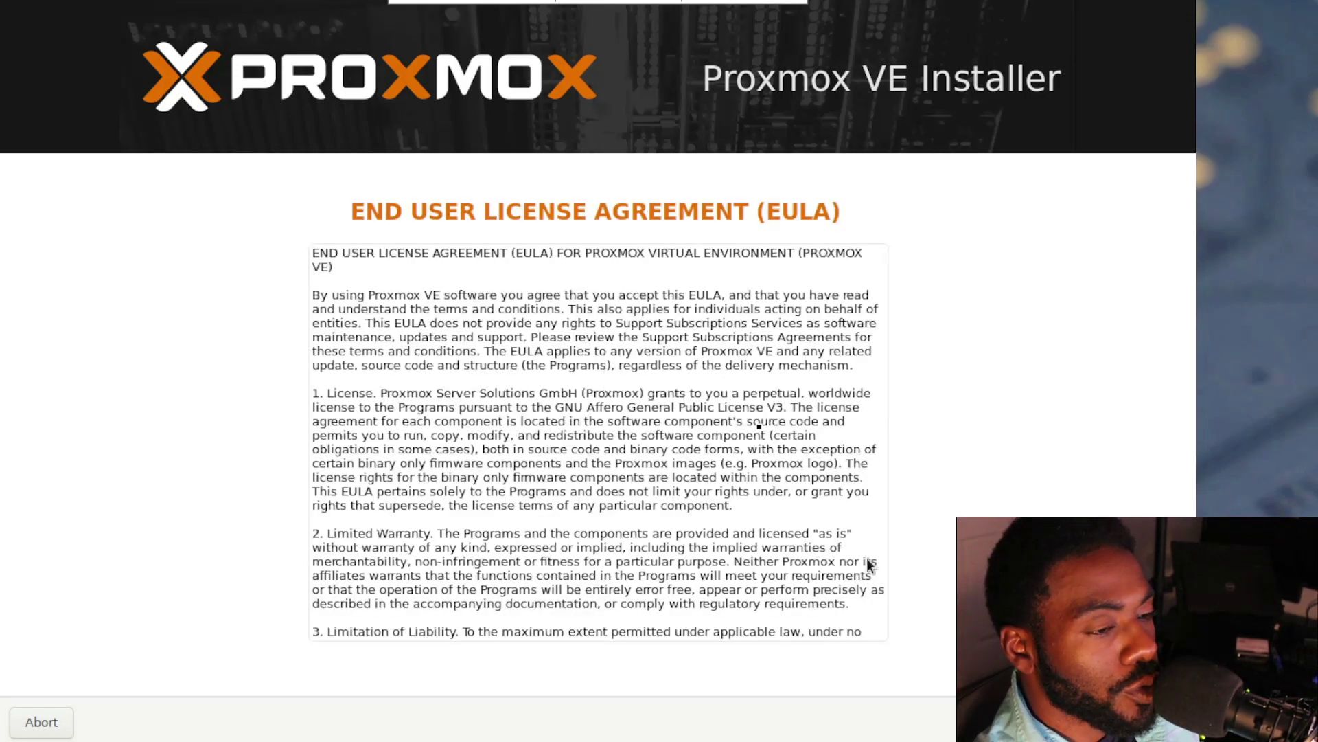
{"action": "scroll", "coordinate": [597, 440], "scroll_direction": "down", "scroll_amount": 10}
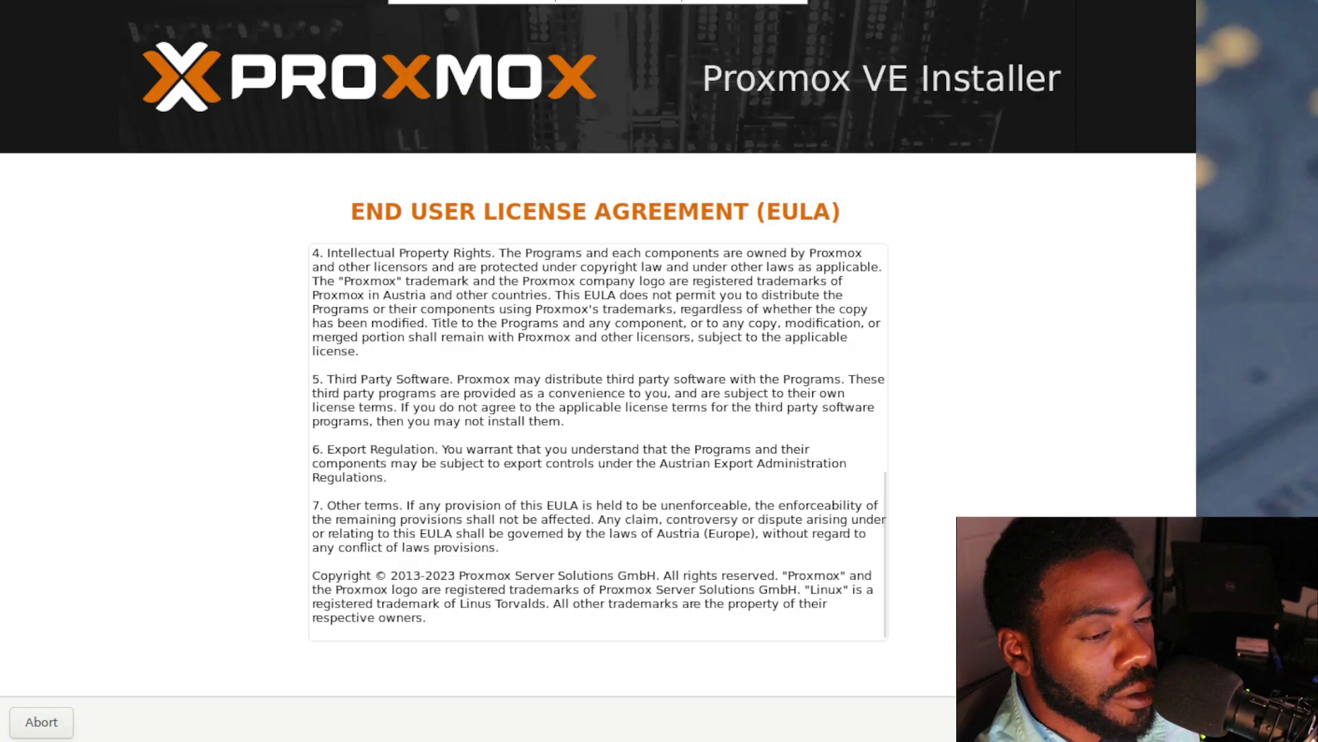
{"action": "key", "text": "Return"}
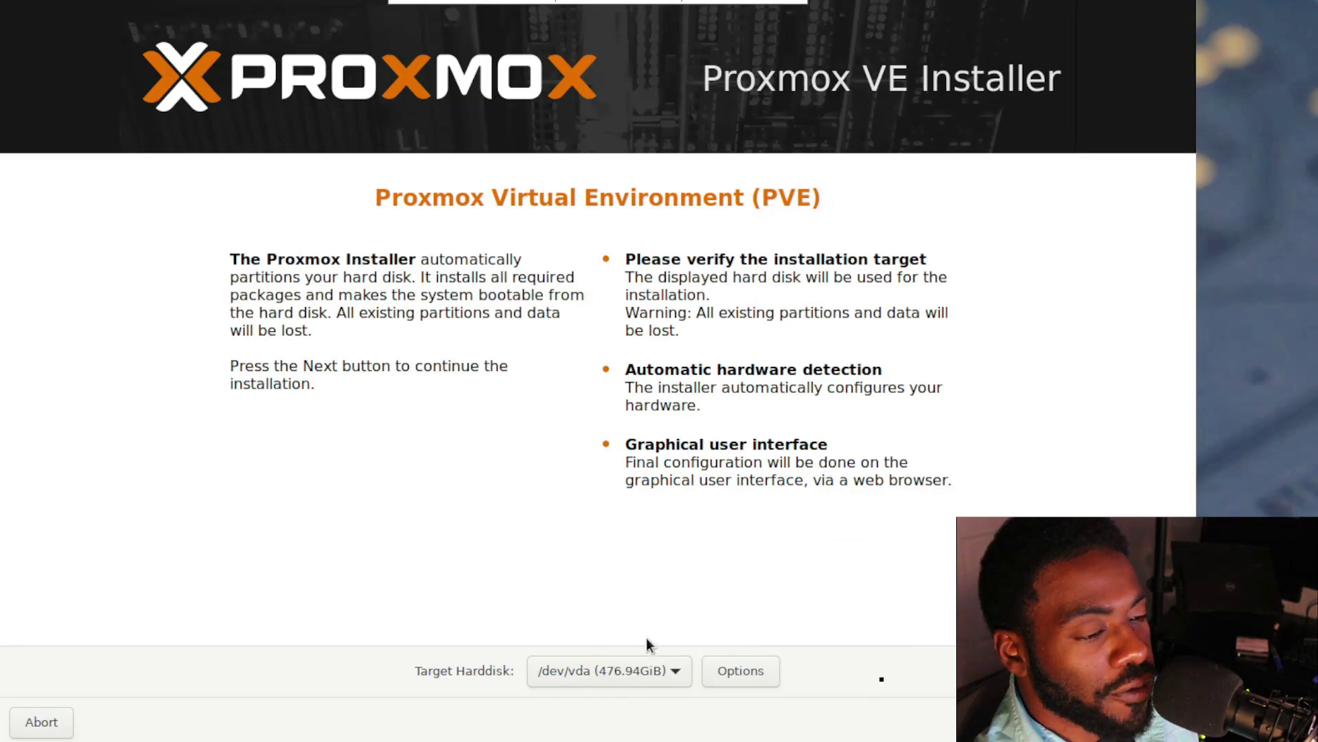
Set the target filesystem to zfs (RAID0) striping /dev/vda and /dev/vdb, then continue to location settings
{"action": "left_click", "coordinate": [714, 671]}
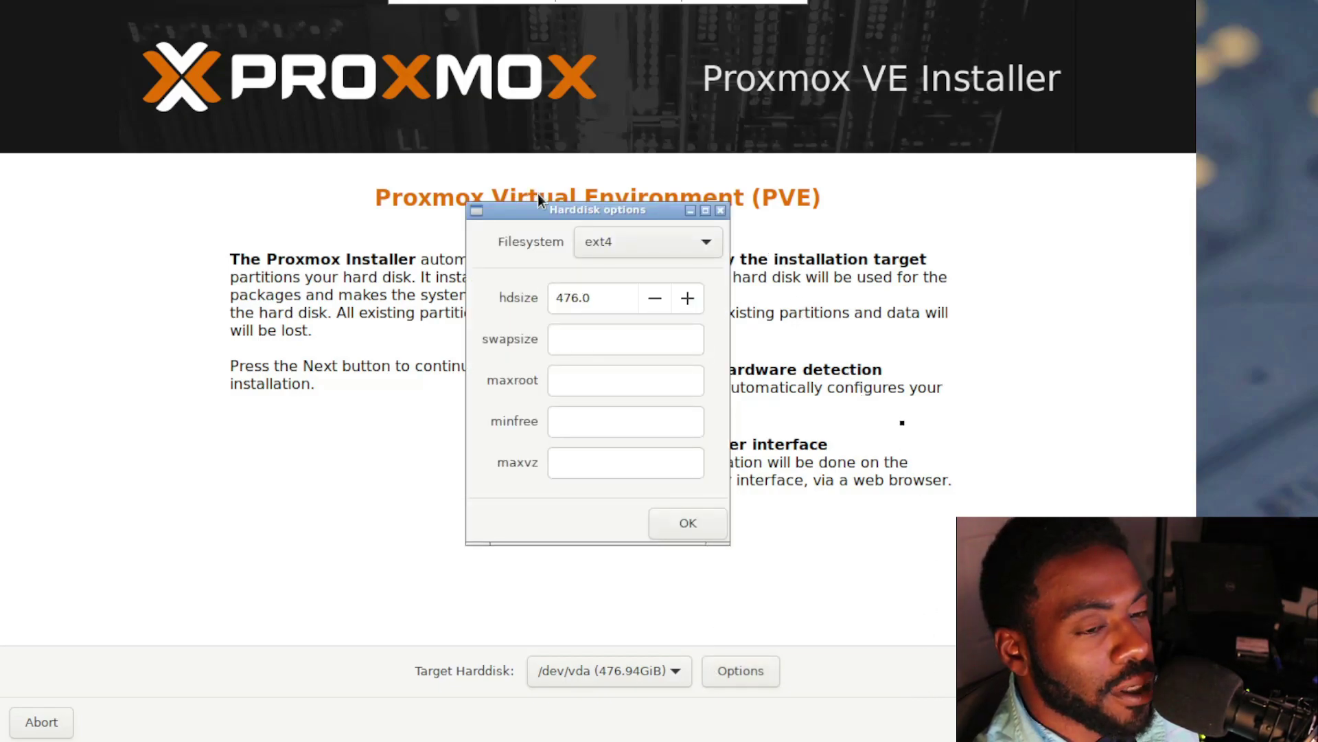
{"action": "left_click", "coordinate": [588, 237]}
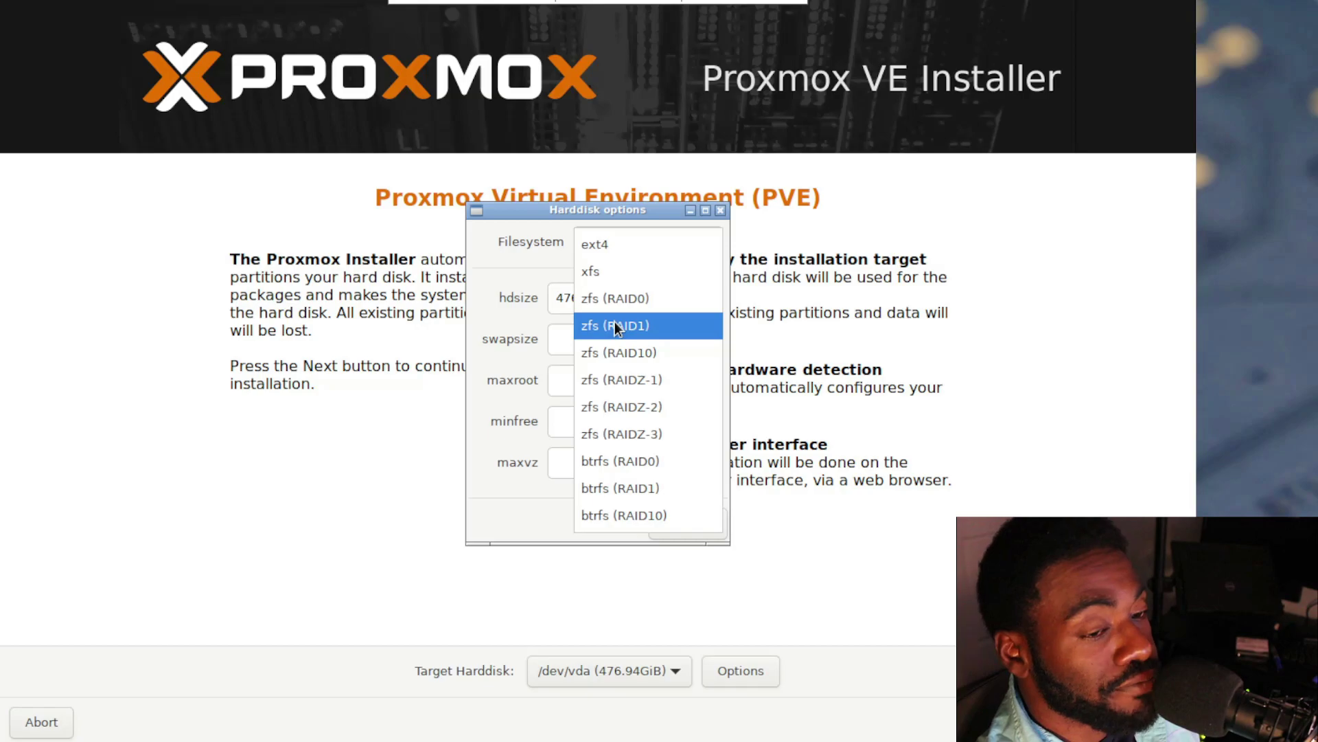
{"action": "left_click", "coordinate": [624, 277]}
{"action": "left_click", "coordinate": [635, 245]}
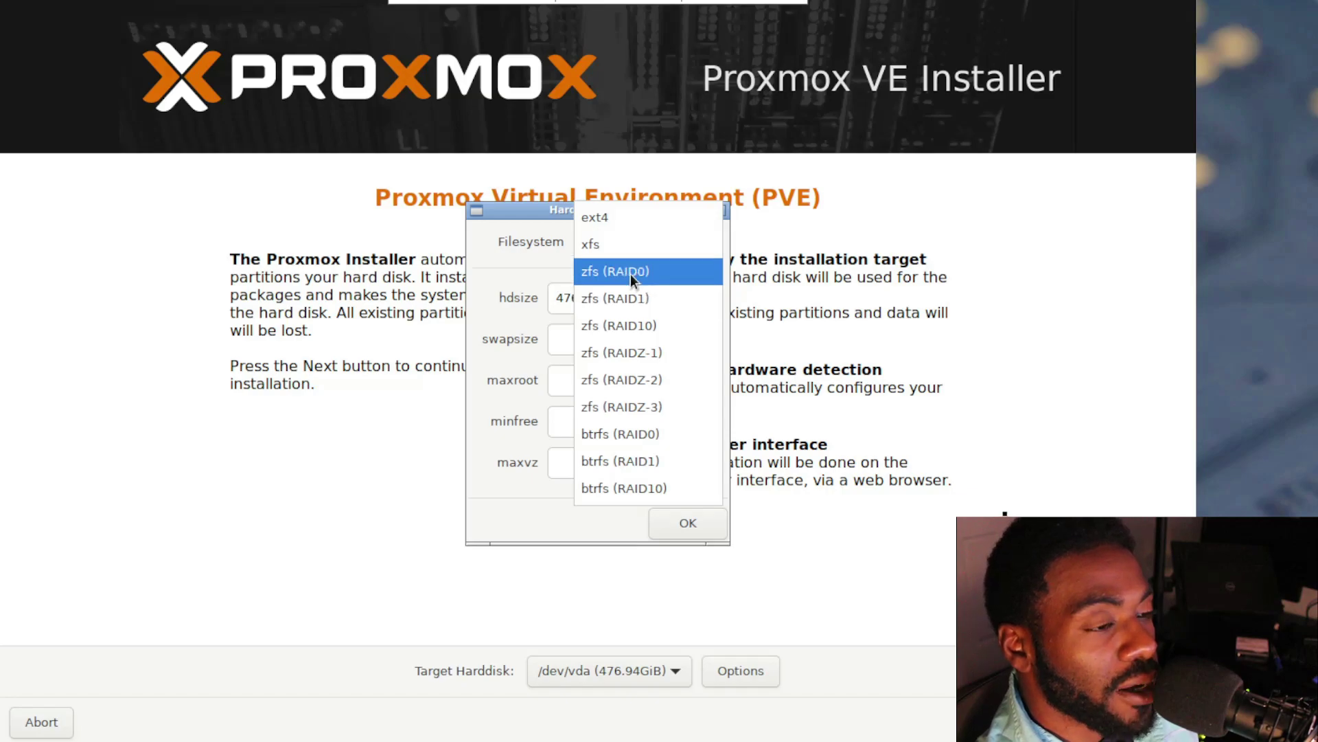
{"action": "left_click", "coordinate": [630, 274]}
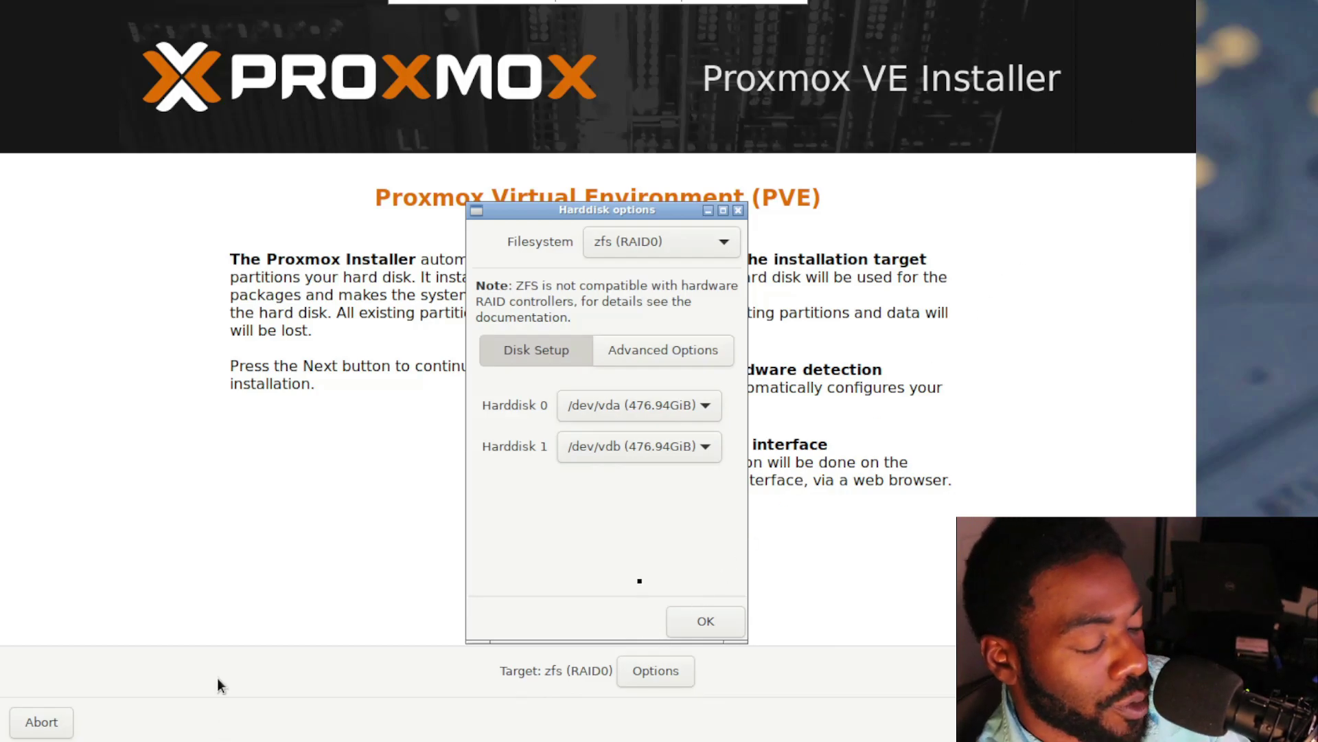
{"action": "key", "text": "Tab"}
{"action": "key", "text": "Tab"}
{"action": "key", "text": "Tab"}
{"action": "key", "text": "Tab"}
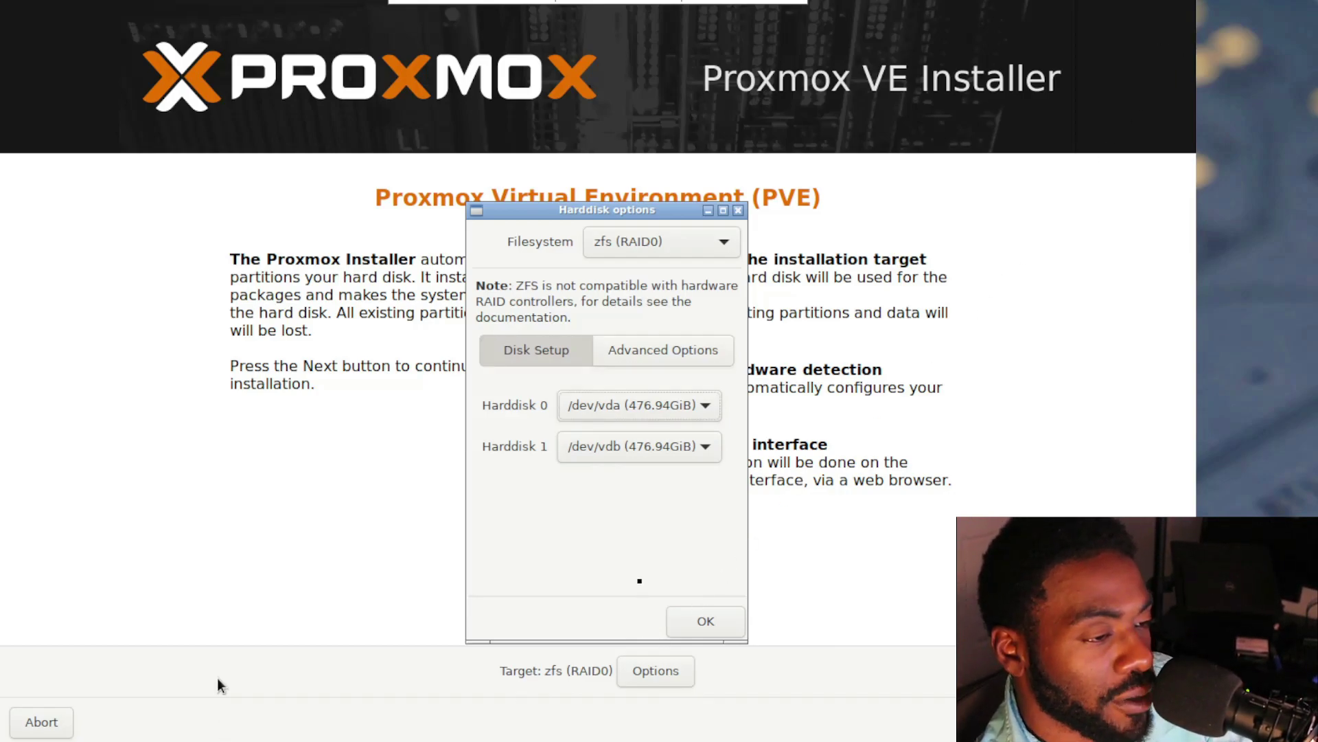
{"action": "key", "text": "Return"}
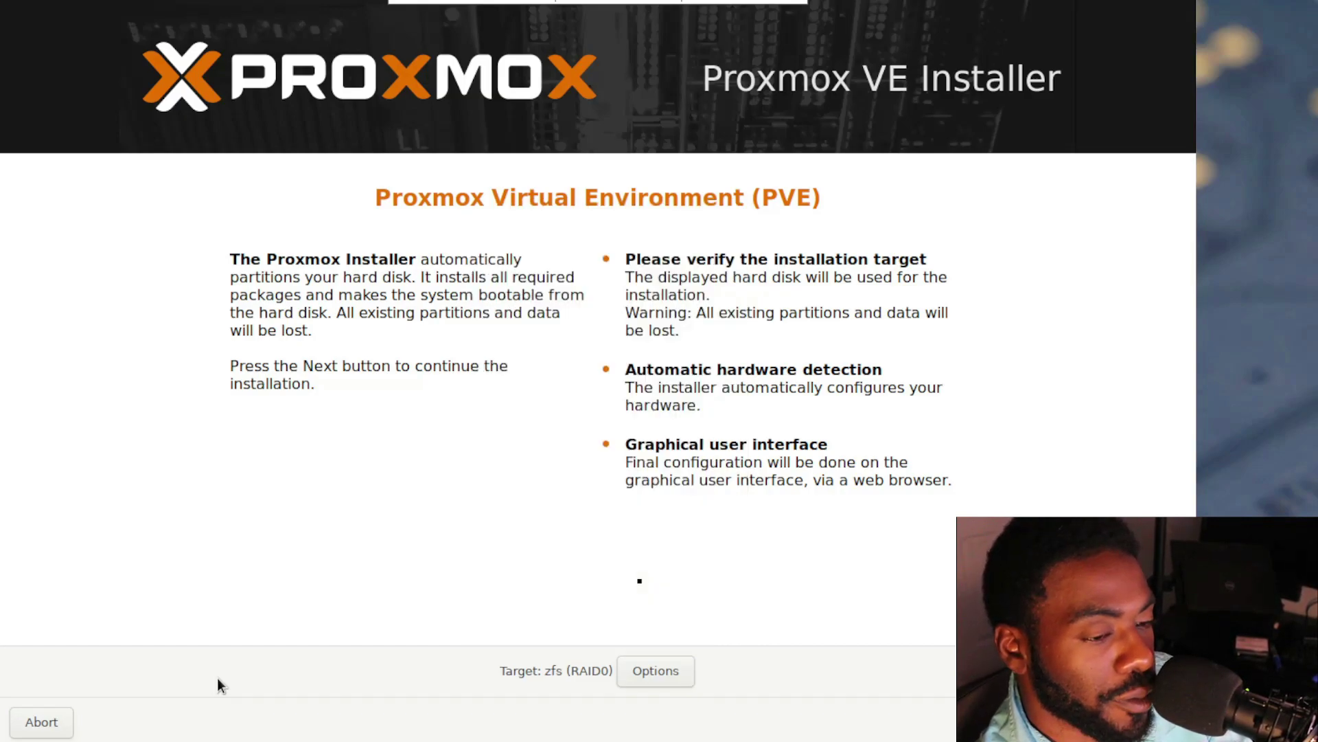
{"action": "key", "text": "Return"}
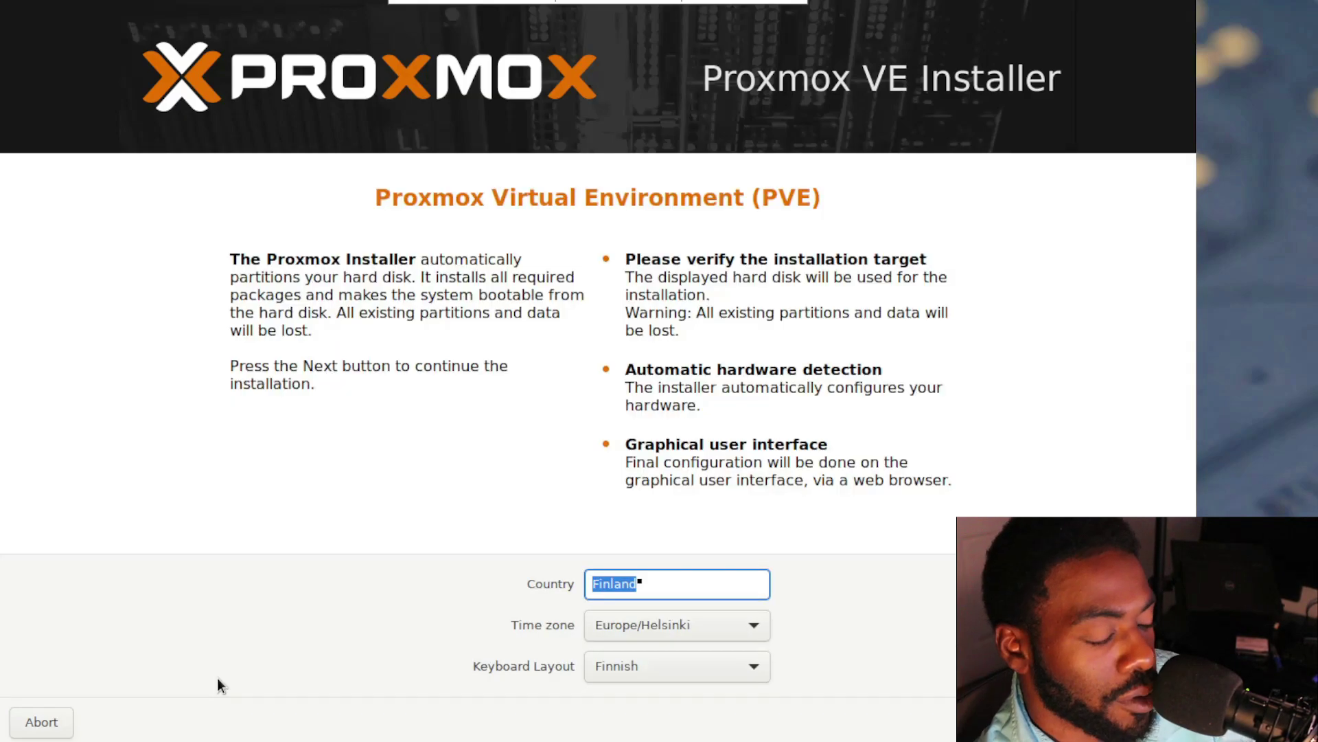
Set the country to United States
{"action": "type", "text": "unite"}
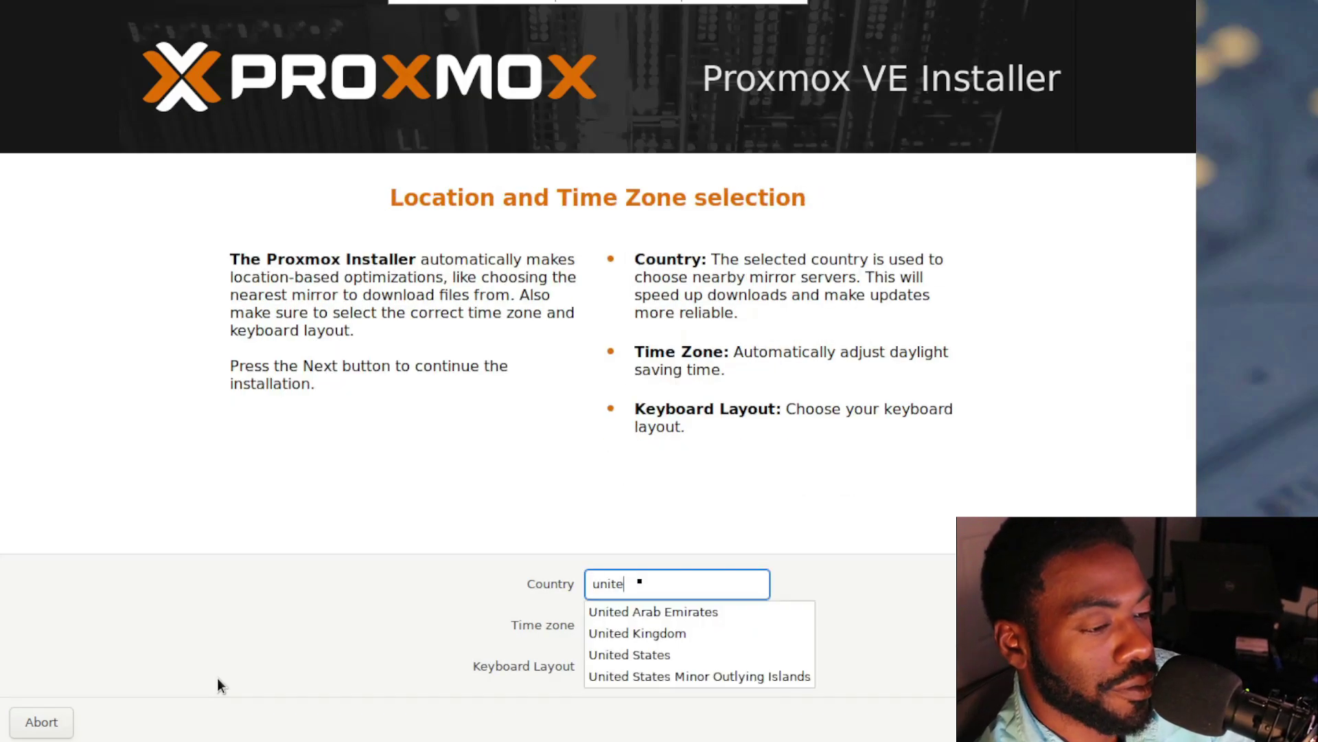
{"action": "key", "text": "Down"}
{"action": "key", "text": "Down"}
{"action": "key", "text": "Down"}
{"action": "key", "text": "Down"}
{"action": "key", "text": "Up"}
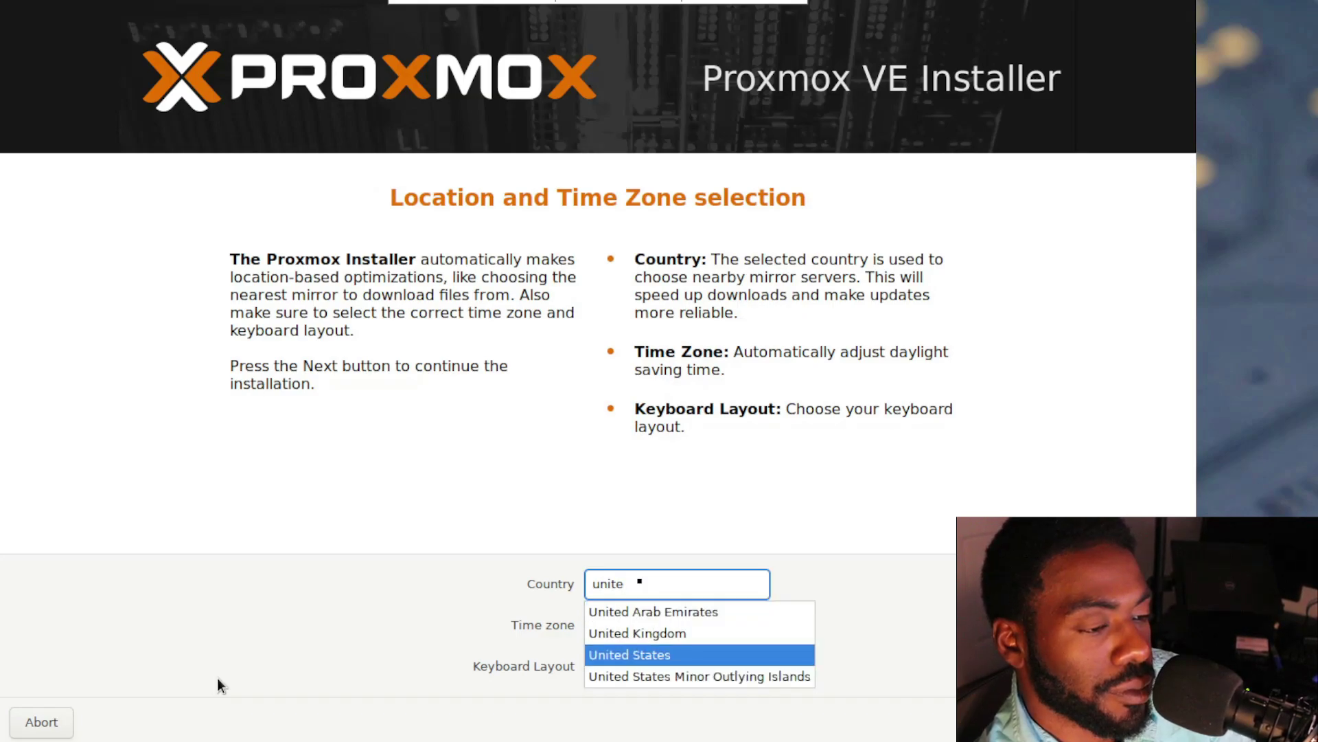
{"action": "key", "text": "Return"}
Choose America/New_York as the time zone and continue to the password step
{"action": "key", "text": "Tab"}
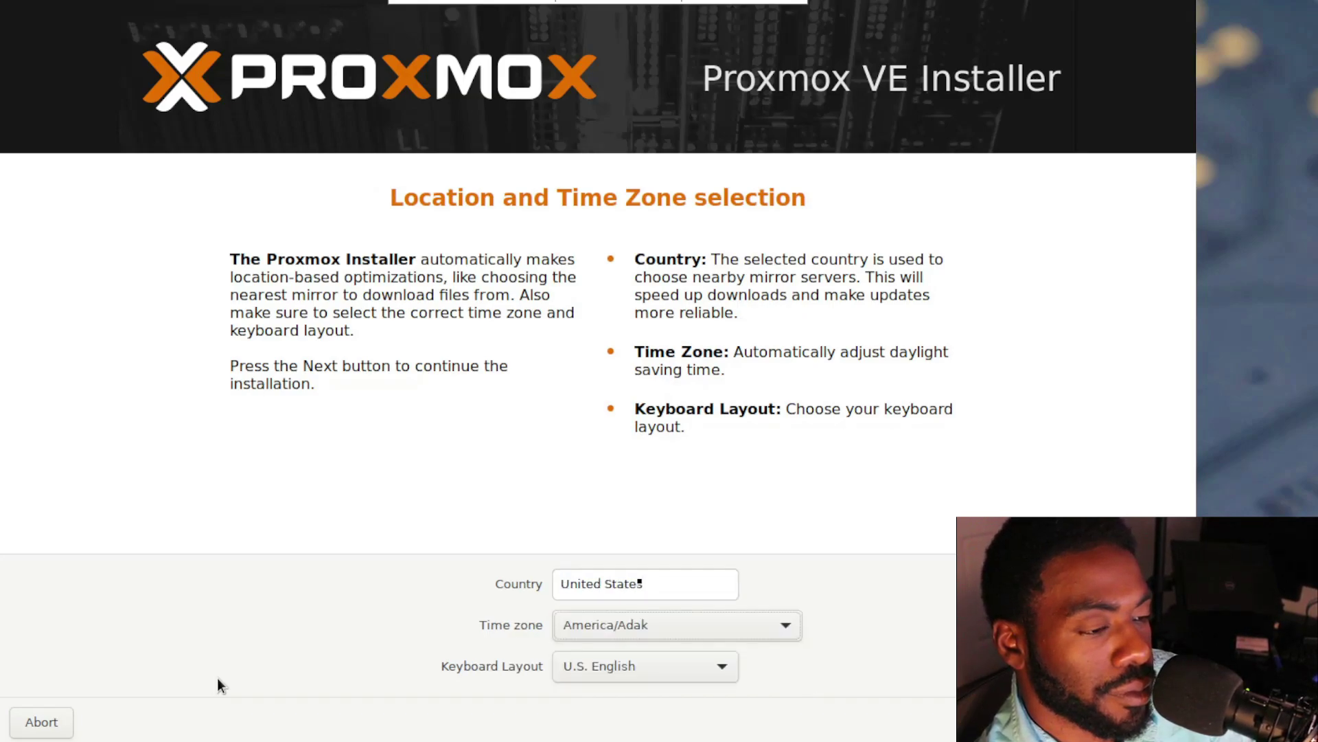
{"action": "key", "text": "space"}
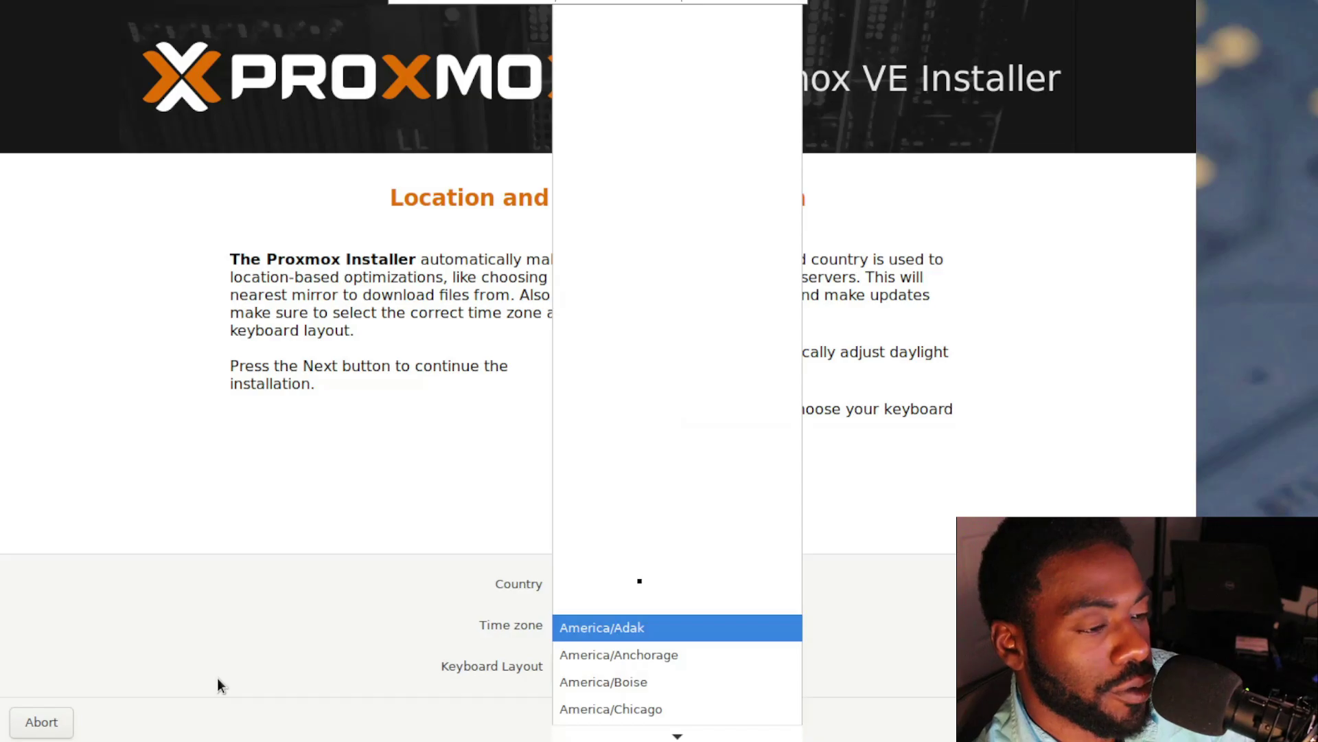
{"action": "key", "text": "Down"}
{"action": "key", "text": "Down"}
{"action": "key", "text": "Down"}
{"action": "key", "text": "Down"}
{"action": "key", "text": "Down"}
{"action": "key", "text": "Down"}
{"action": "key", "text": "Down"}
{"action": "key", "text": "Down"}
{"action": "key", "text": "Down"}
{"action": "key", "text": "Down"}
{"action": "key", "text": "Down"}
{"action": "key", "text": "Down"}
{"action": "key", "text": "Down"}
{"action": "key", "text": "Down"}
{"action": "key", "text": "Down"}
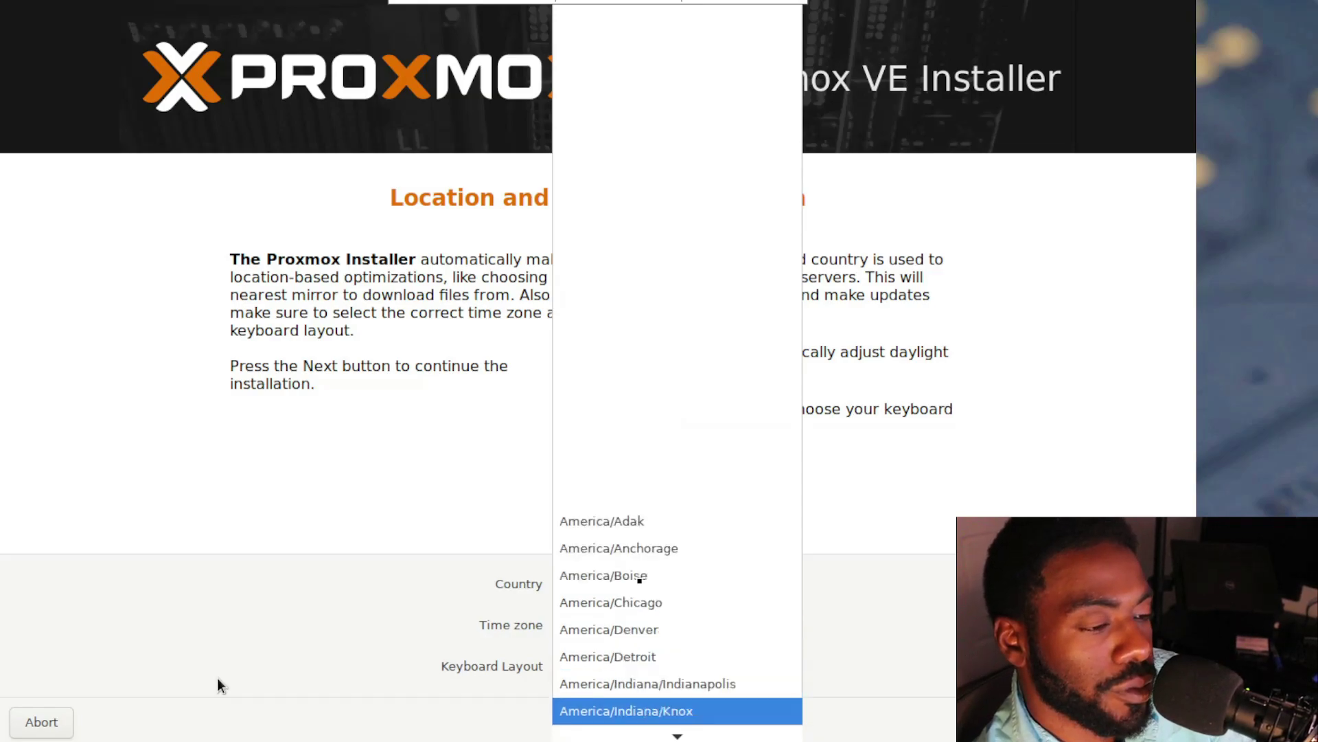
{"action": "key", "text": "Down"}
{"action": "key", "text": "Down"}
{"action": "key", "text": "Down"}
{"action": "key", "text": "Down"}
{"action": "key", "text": "Down"}
{"action": "key", "text": "Down"}
{"action": "key", "text": "Down"}
{"action": "key", "text": "Down"}
{"action": "key", "text": "Down"}
{"action": "key", "text": "Down"}
{"action": "key", "text": "Down"}
{"action": "key", "text": "Down"}
{"action": "key", "text": "Down"}
{"action": "key", "text": "Page_Up"}
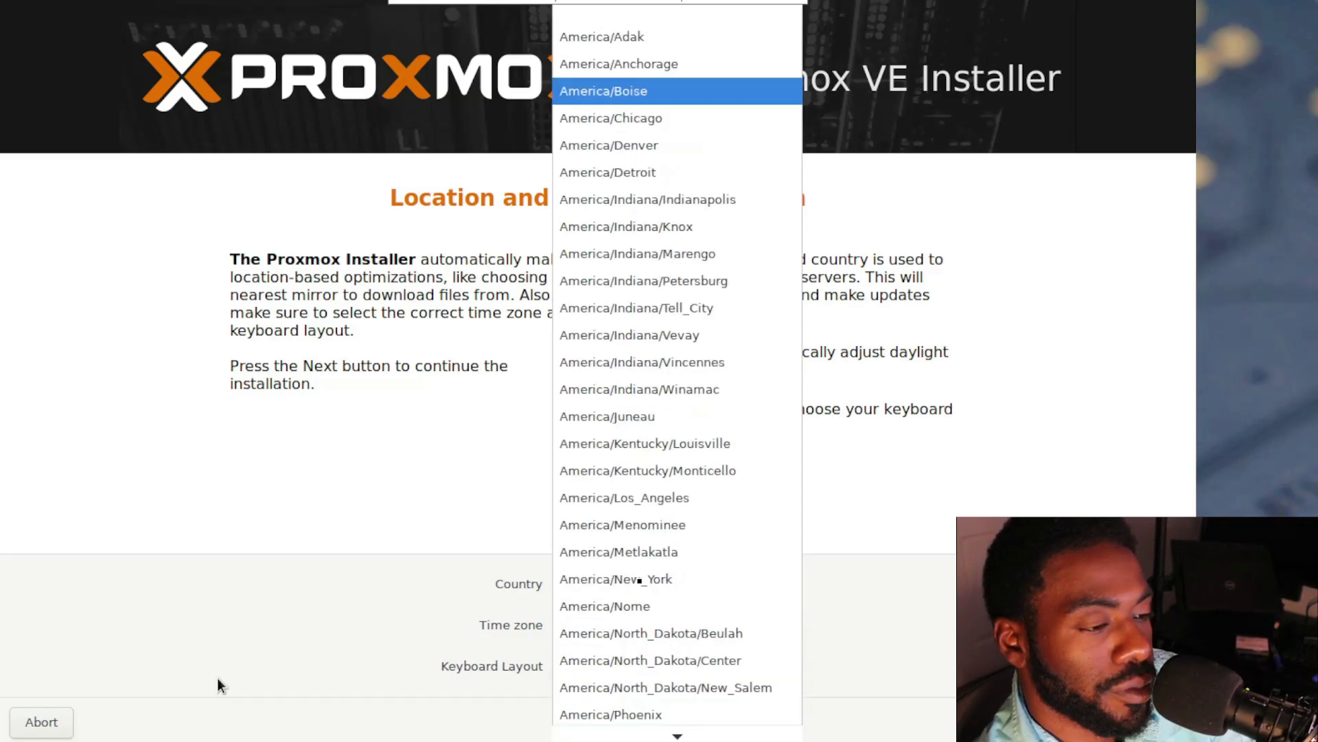
{"action": "key", "text": "Up"}
{"action": "key", "text": "Up"}
{"action": "key", "text": "Down"}
{"action": "key", "text": "Down"}
{"action": "key", "text": "Down"}
{"action": "key", "text": "Down"}
{"action": "key", "text": "Down"}
{"action": "key", "text": "Down"}
{"action": "key", "text": "Down"}
{"action": "key", "text": "Down"}
{"action": "key", "text": "Down"}
{"action": "key", "text": "Down"}
{"action": "key", "text": "Down"}
{"action": "key", "text": "Down"}
{"action": "key", "text": "Down"}
{"action": "key", "text": "Down"}
{"action": "key", "text": "Down"}
{"action": "key", "text": "Down"}
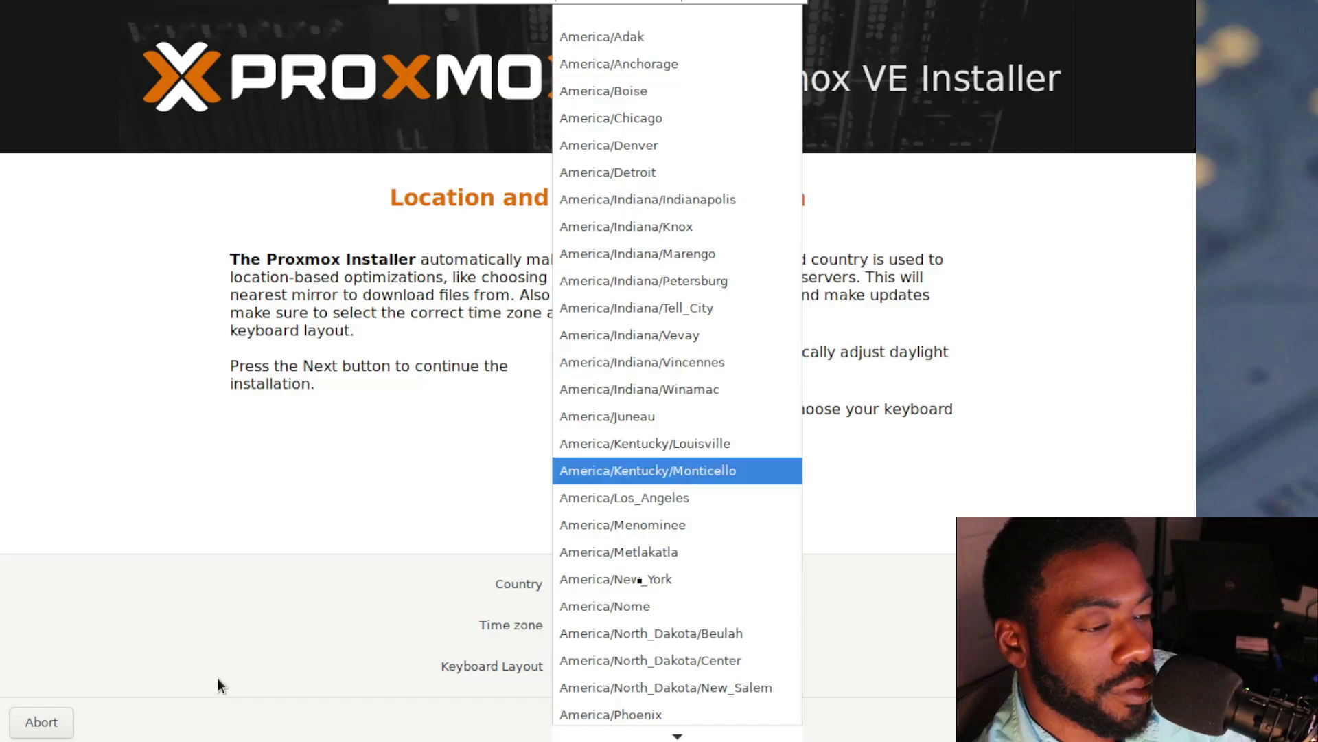
{"action": "key", "text": "Down"}
{"action": "key", "text": "Down"}
{"action": "key", "text": "Down"}
{"action": "key", "text": "Down"}
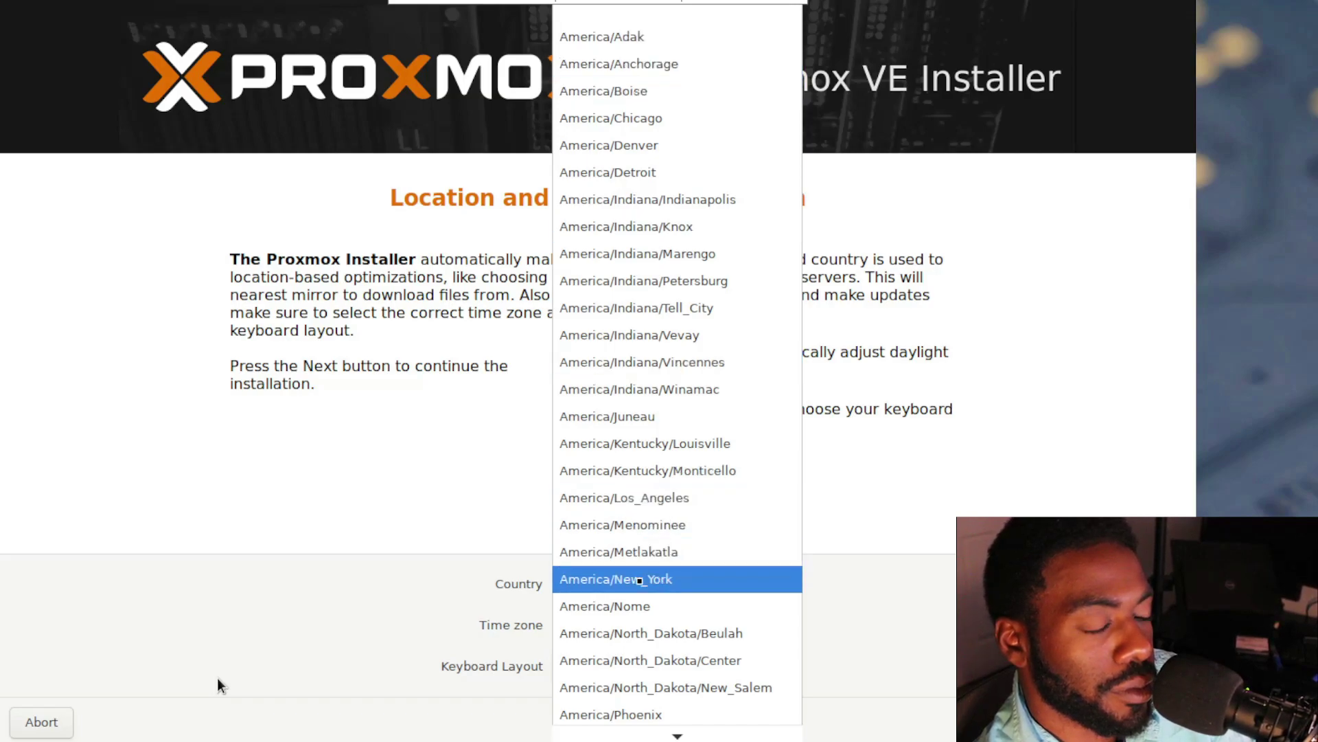
{"action": "key", "text": "Return"}
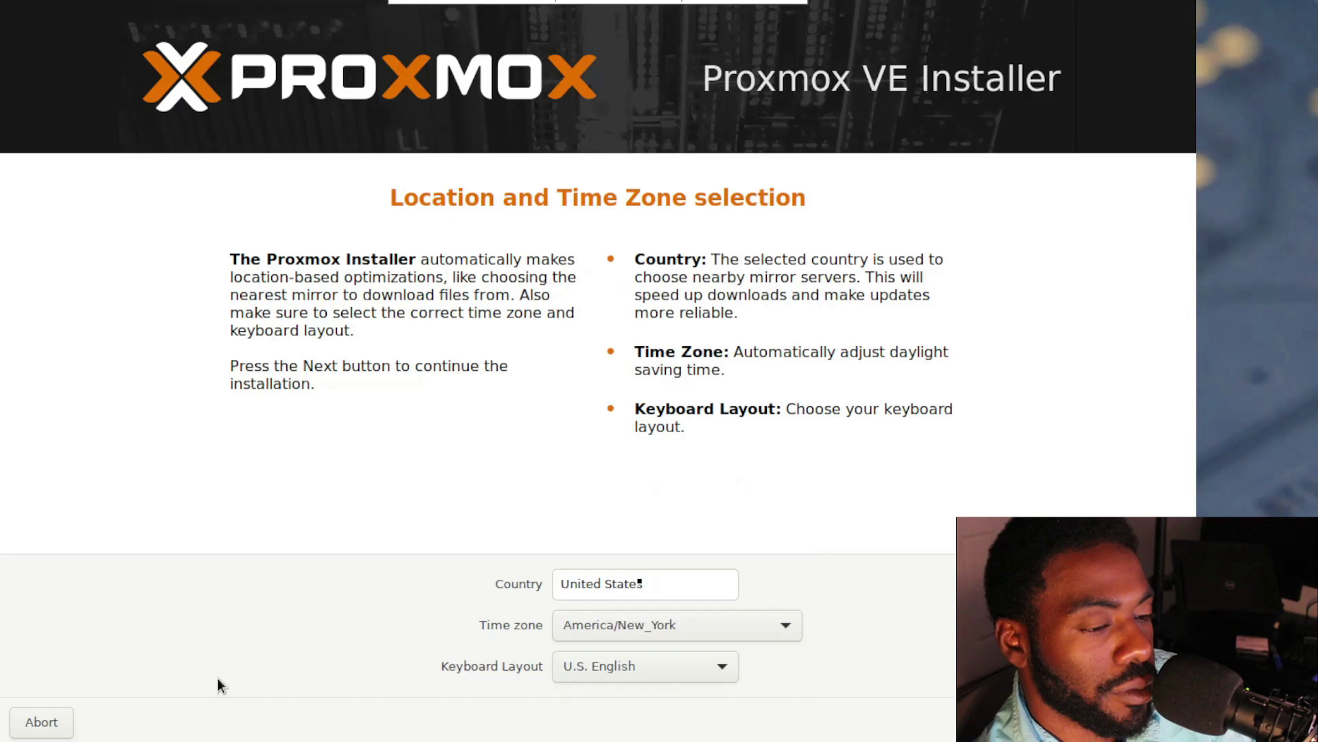
{"action": "key", "text": "alt+n"}
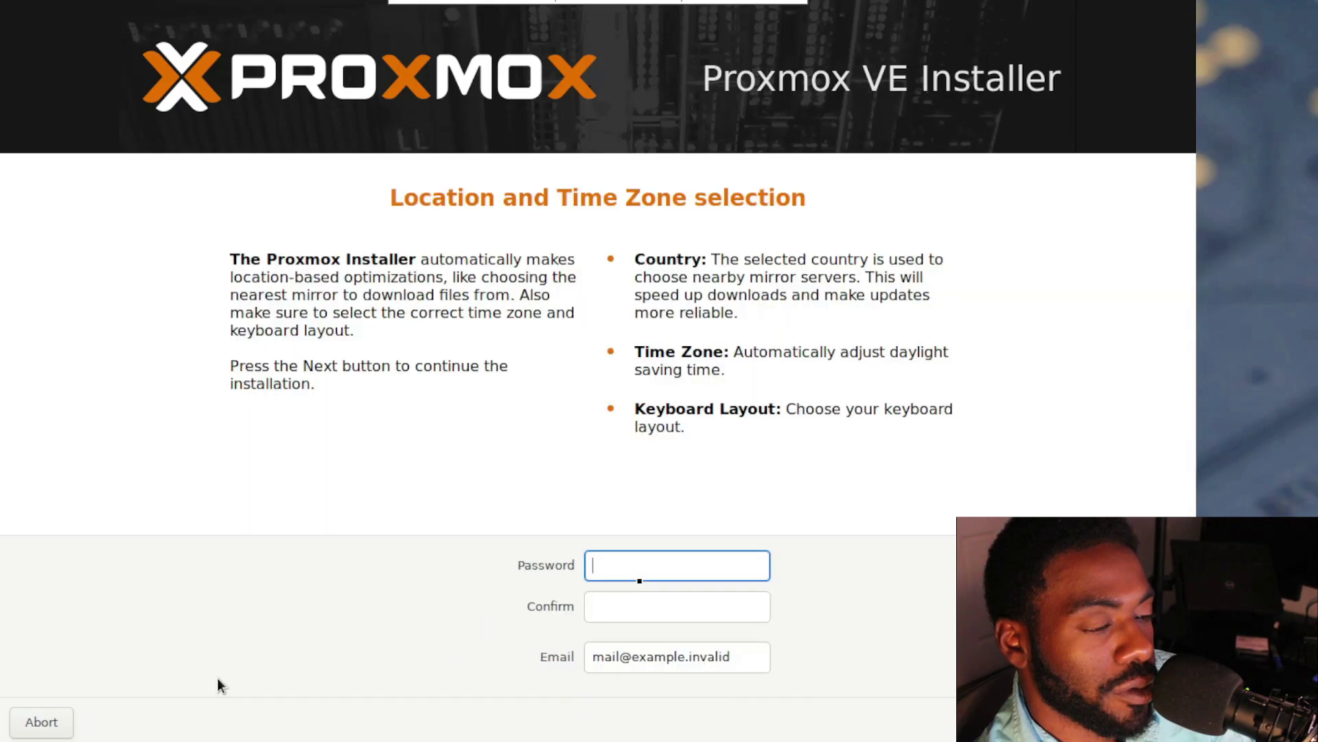
Enter and confirm the root password
{"action": "type", "text": "**"}
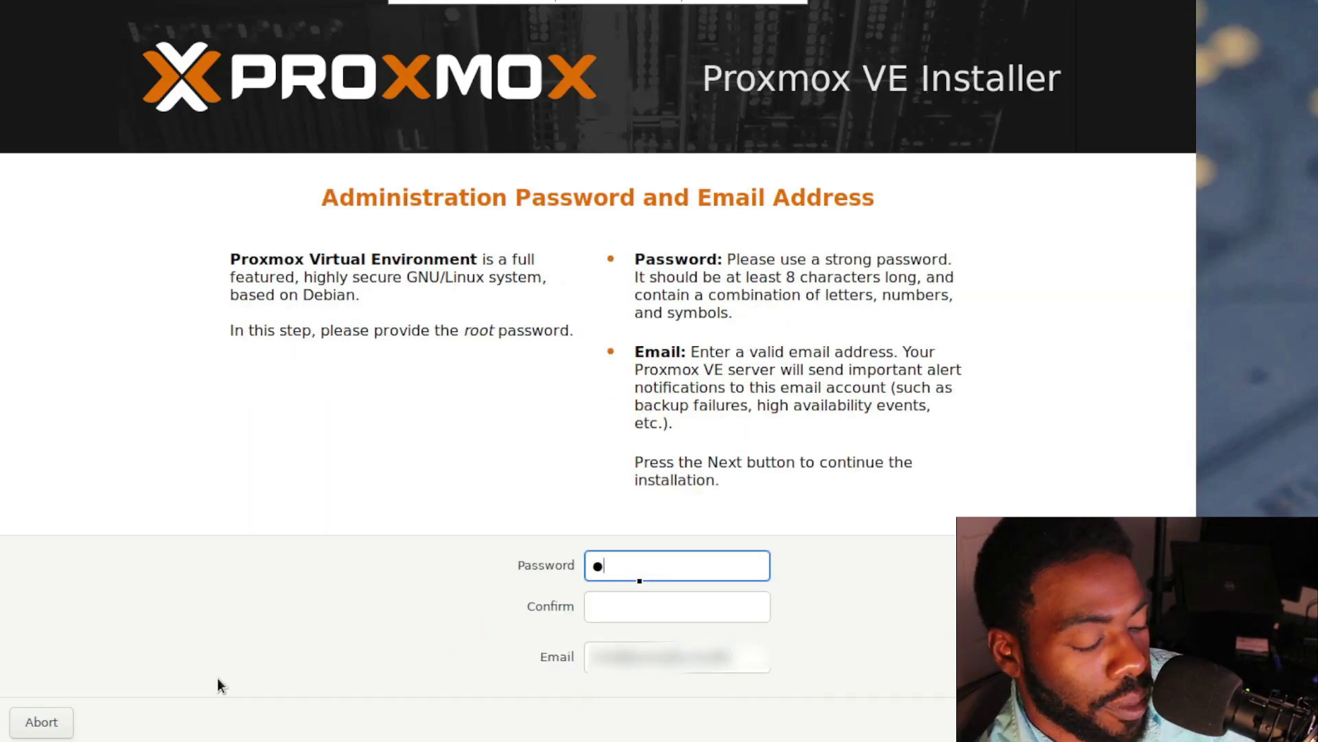
{"action": "type", "text": "******"}
{"action": "key", "text": "Tab"}
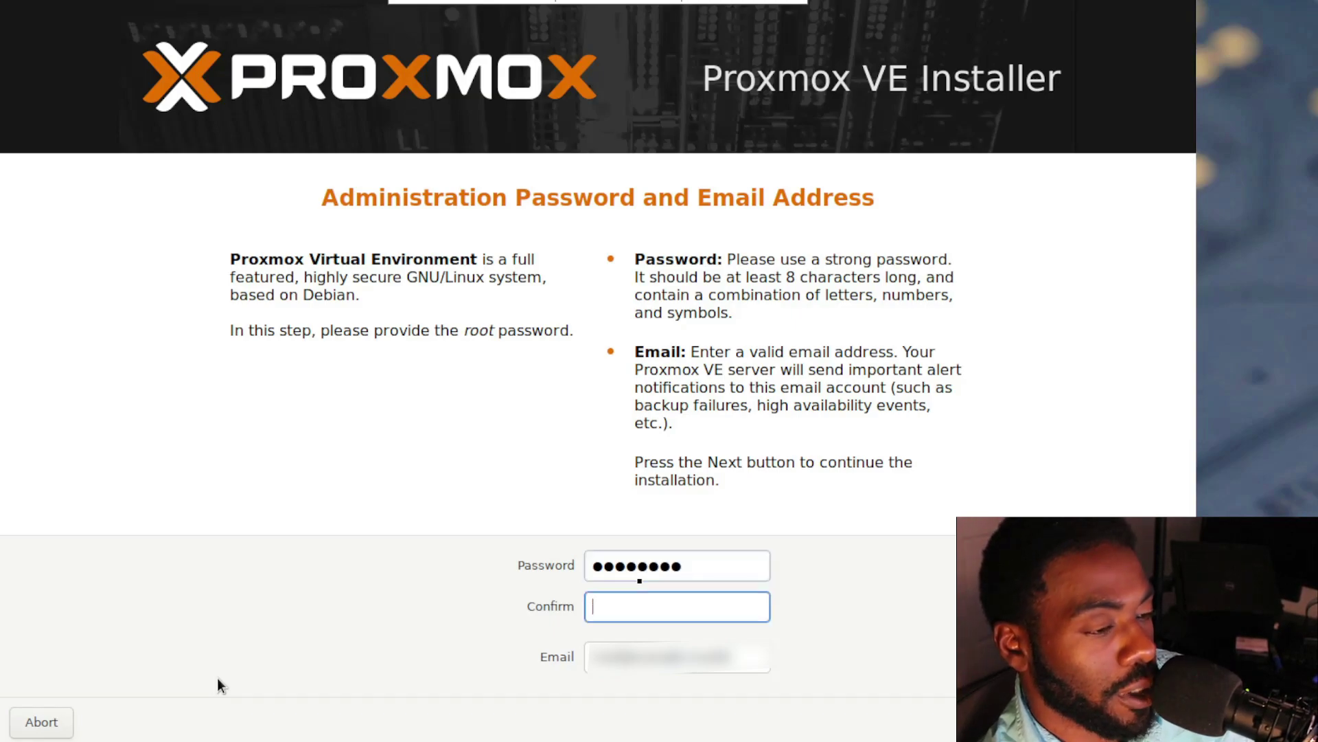
{"action": "type", "text": "*****"}
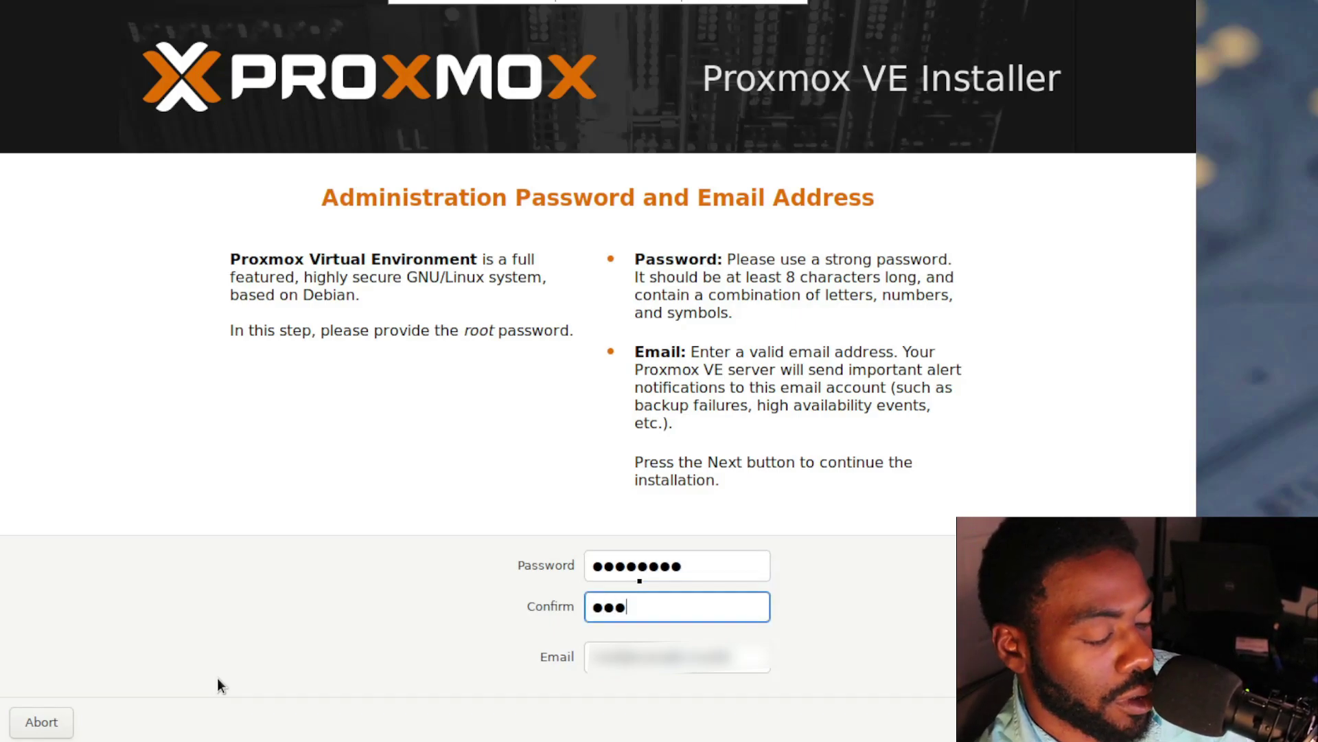
{"action": "type", "text": "***"}
{"action": "key", "text": "Tab"}
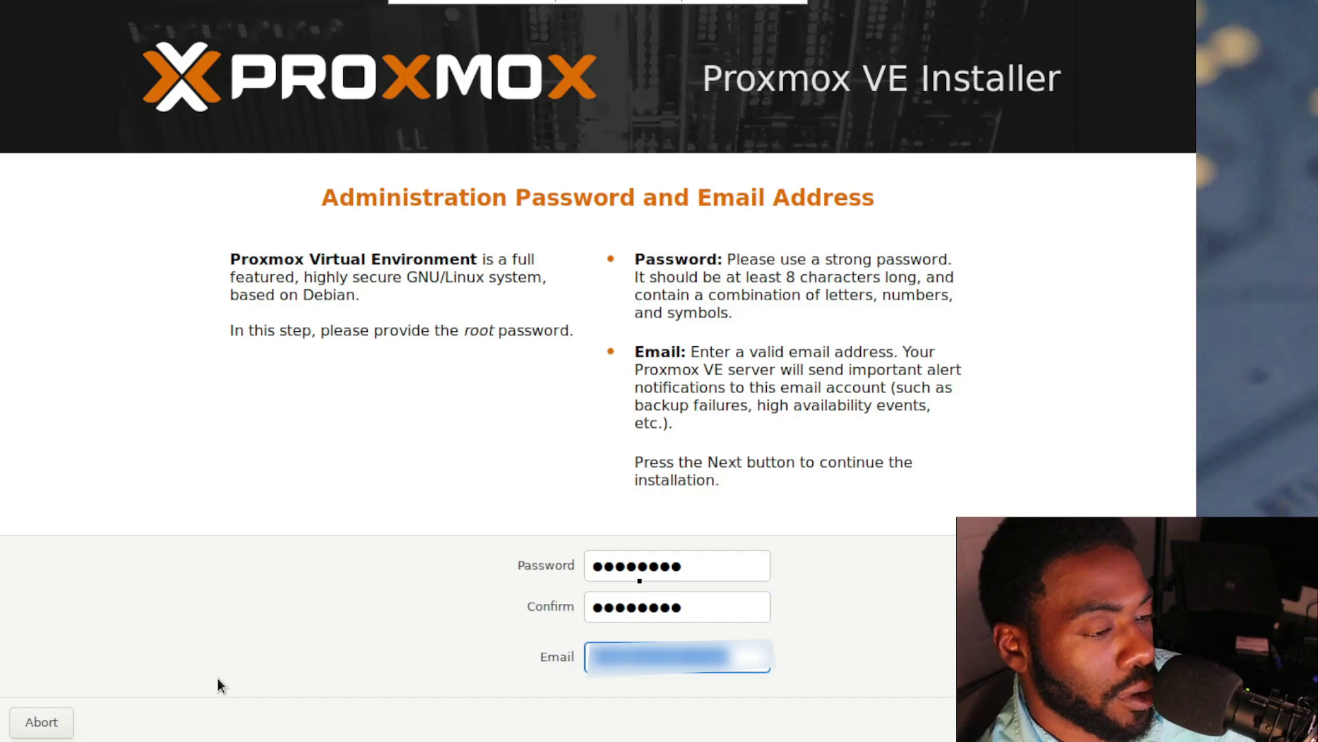
Replace the email with the admin's address and continue to network configuration
{"action": "type", "text": "************"}
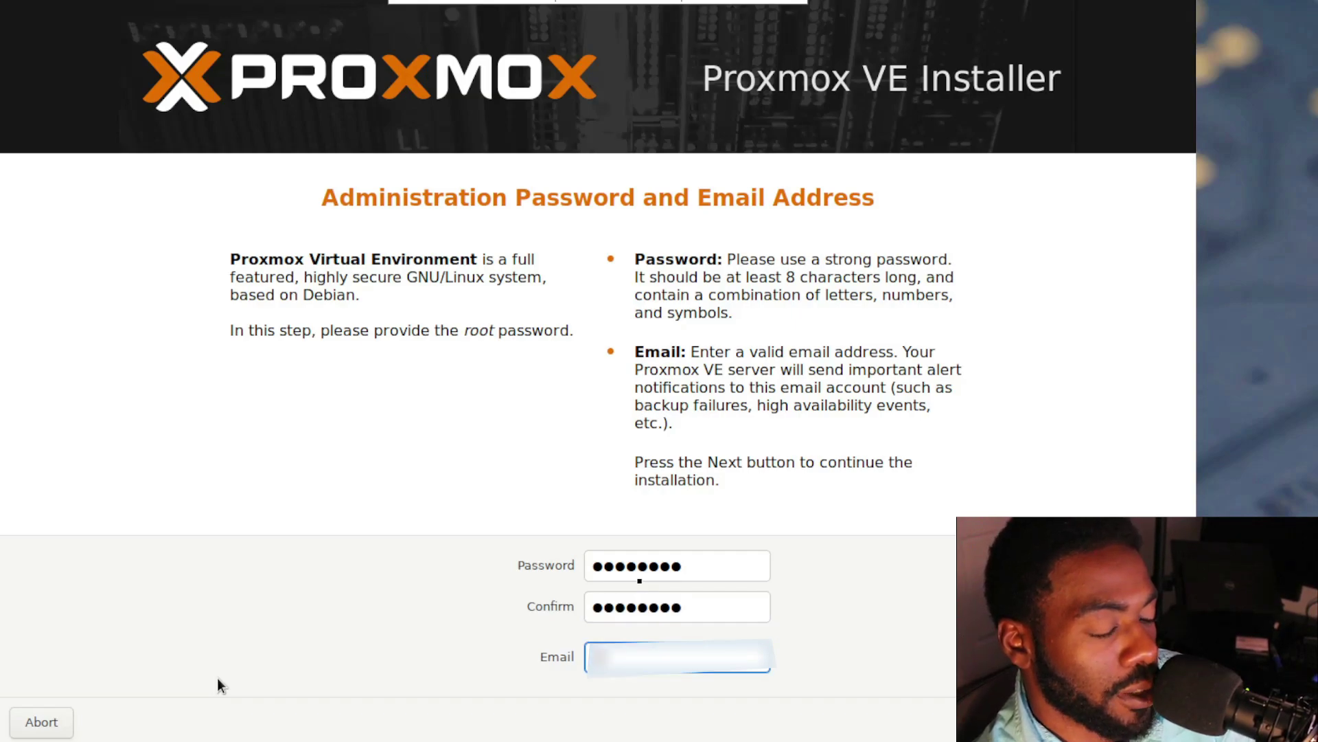
{"action": "type", "text": "******"}
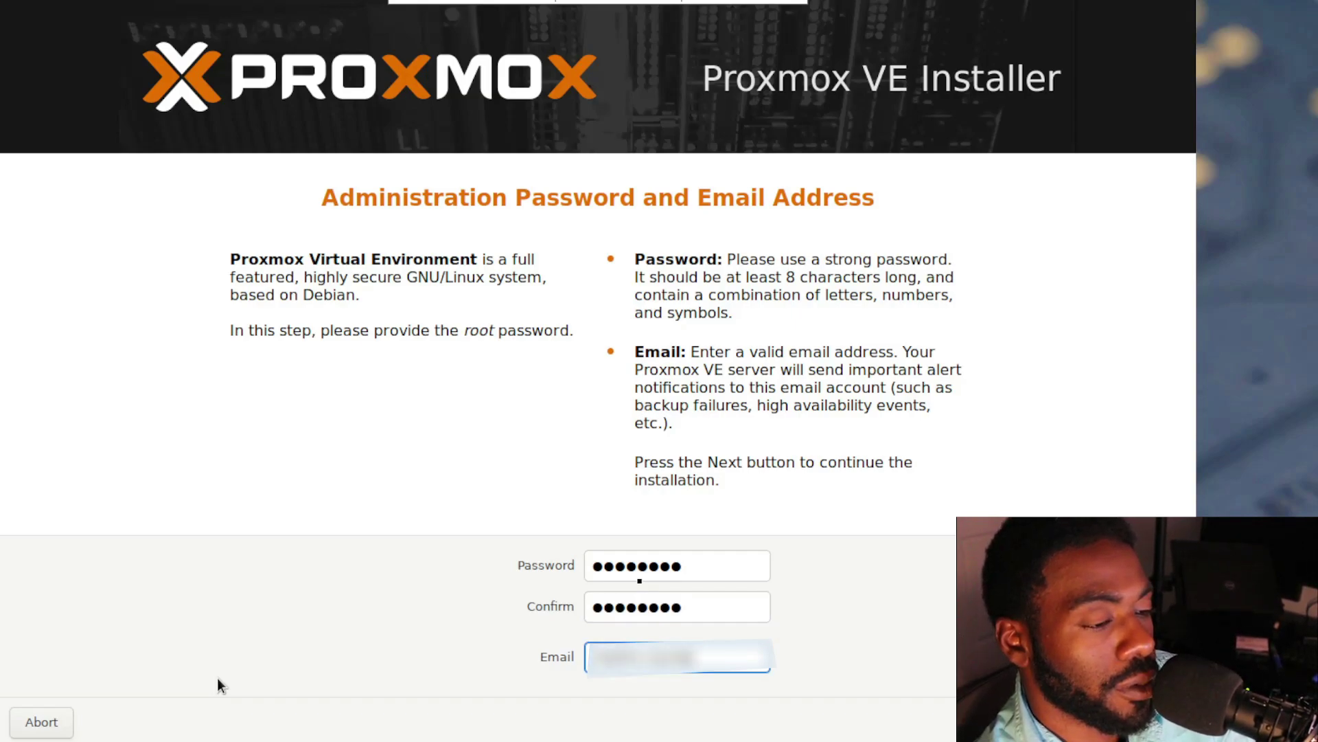
{"action": "key", "text": "BackSpace"}
{"action": "key", "text": "BackSpace"}
{"action": "key", "text": "BackSpace"}
{"action": "key", "text": "BackSpace"}
{"action": "key", "text": "BackSpace"}
{"action": "key", "text": "BackSpace"}
{"action": "key", "text": "BackSpace"}
{"action": "key", "text": "BackSpace"}
{"action": "key", "text": "BackSpace"}
{"action": "key", "text": "BackSpace"}
{"action": "key", "text": "BackSpace"}
{"action": "key", "text": "BackSpace"}
{"action": "key", "text": "BackSpace"}
{"action": "key", "text": "BackSpace"}
{"action": "key", "text": "BackSpace"}
{"action": "key", "text": "BackSpace"}
{"action": "key", "text": "BackSpace"}
{"action": "key", "text": "BackSpace"}
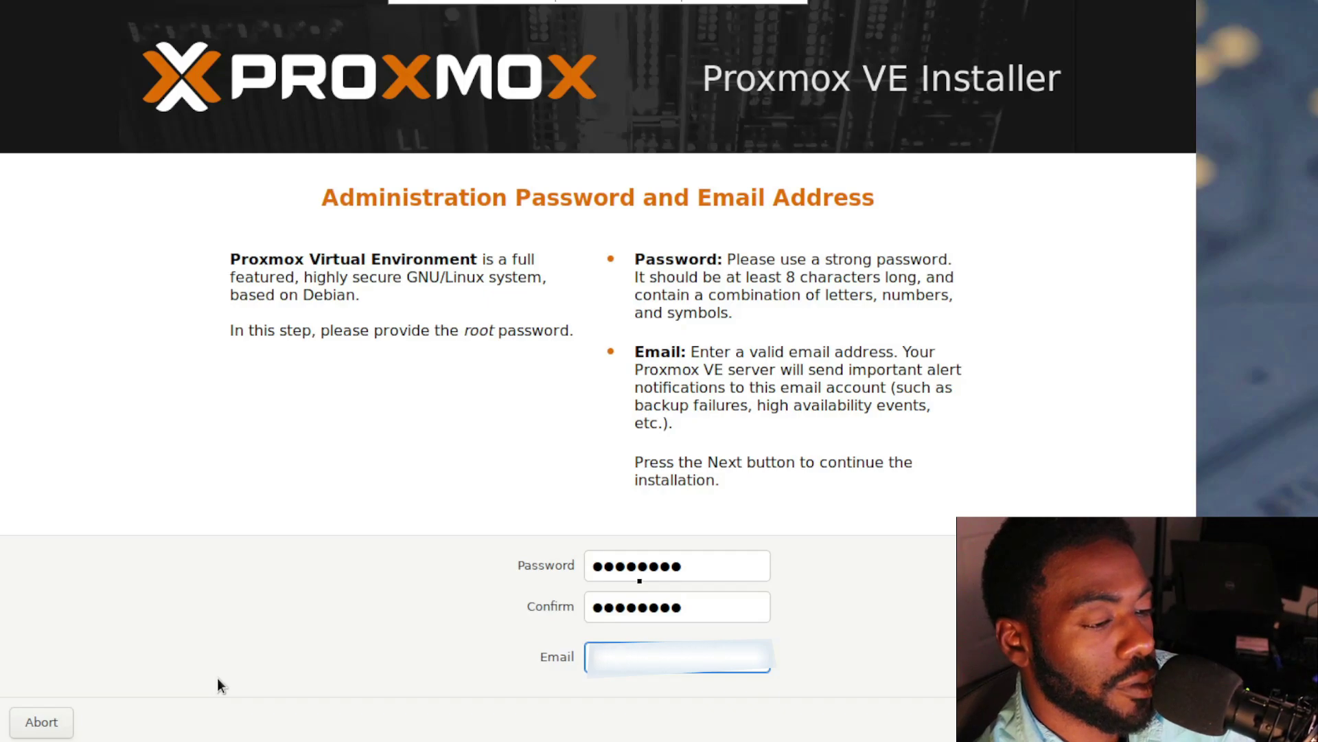
{"action": "type", "text": "*************"}
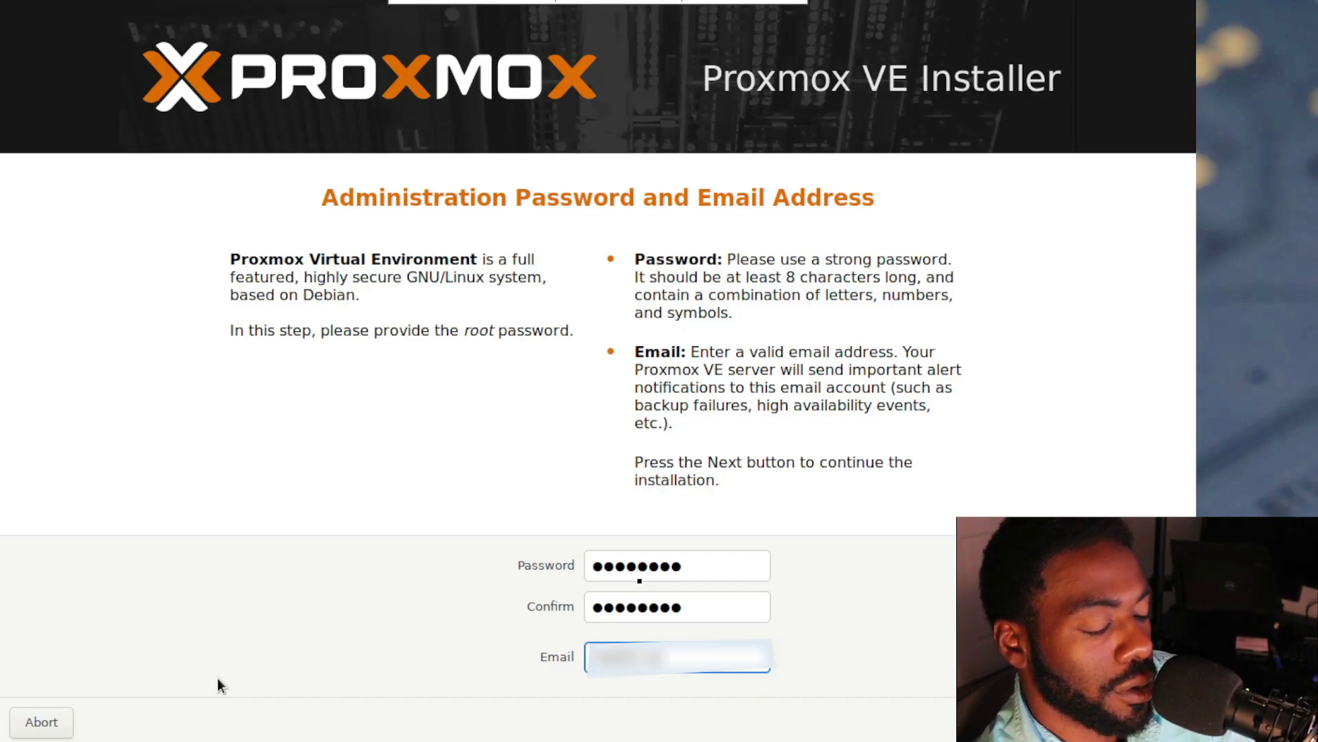
{"action": "type", "text": "*********"}
{"action": "key", "text": "Tab"}
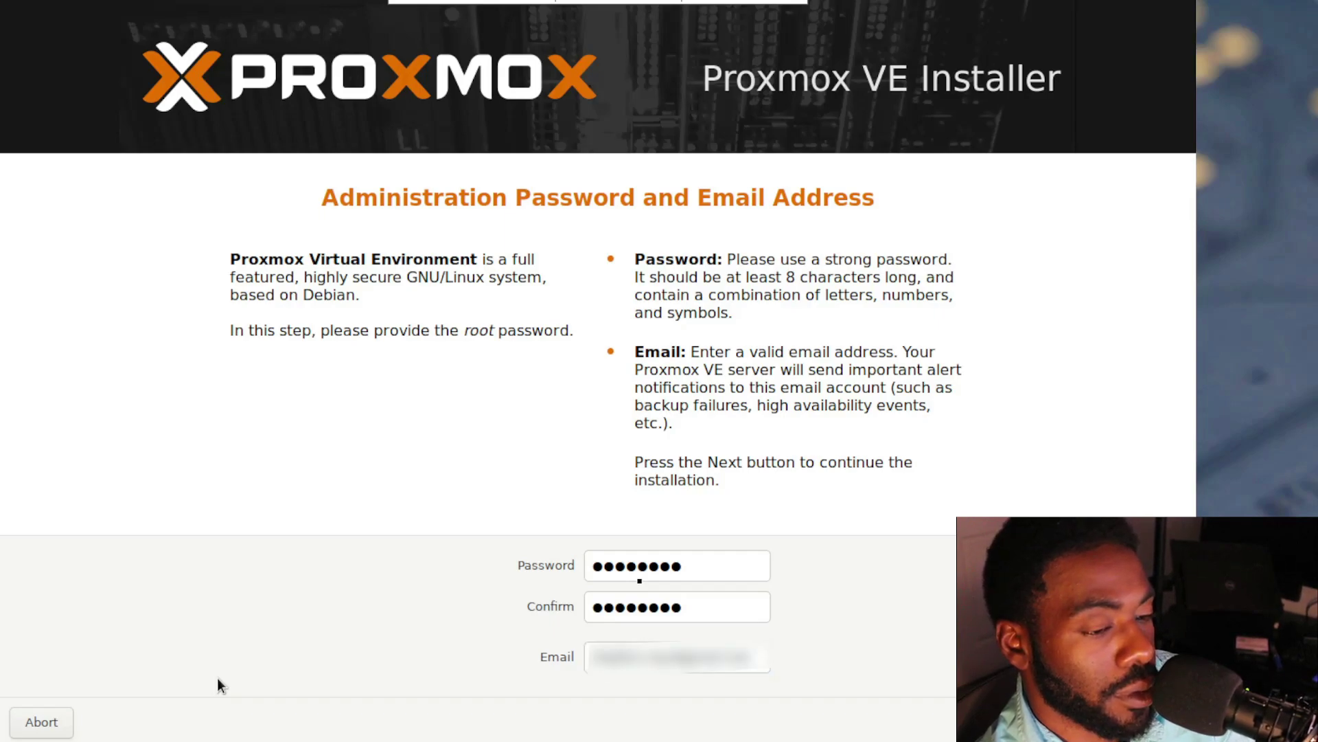
{"action": "key", "text": "Return"}
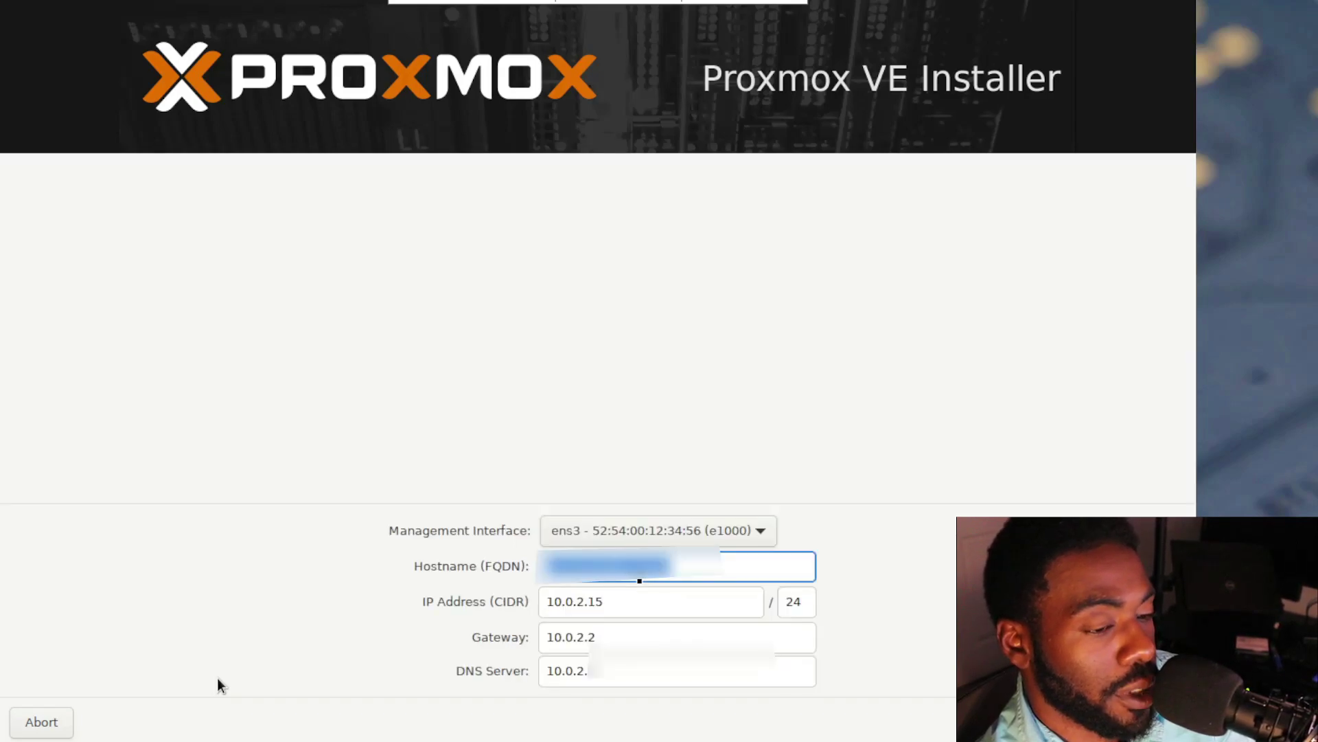
Set the hostname to proxmox.local.lan, then switch to the Hetzner Robot server page
{"action": "type", "text": "p"}
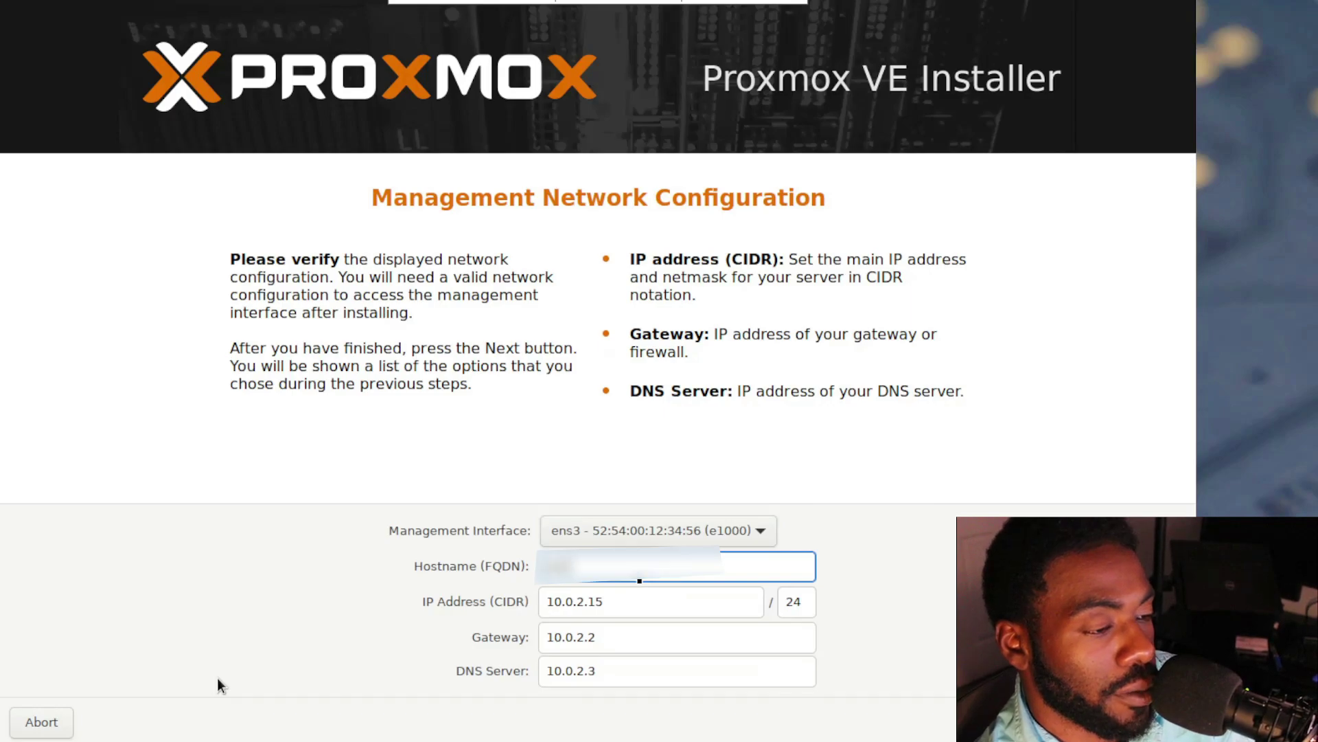
{"action": "type", "text": "roxmox"}
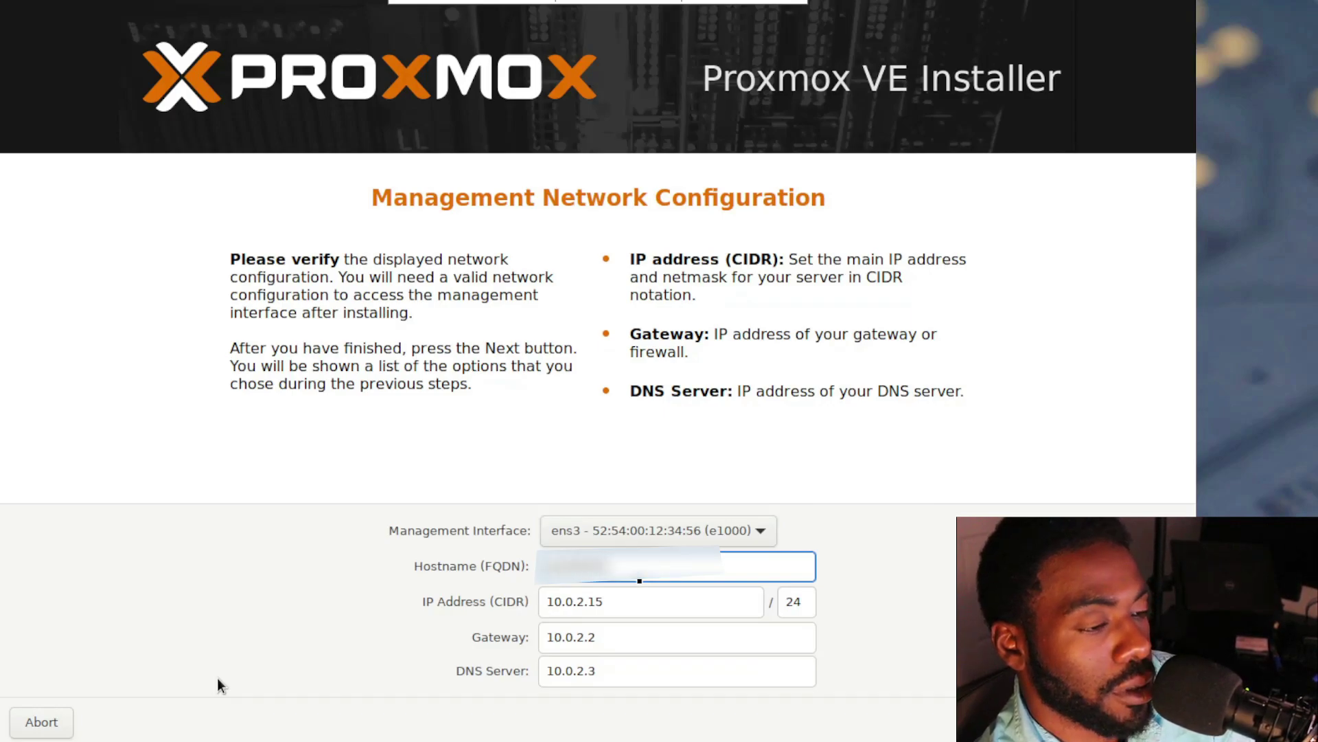
{"action": "type", "text": ".local"}
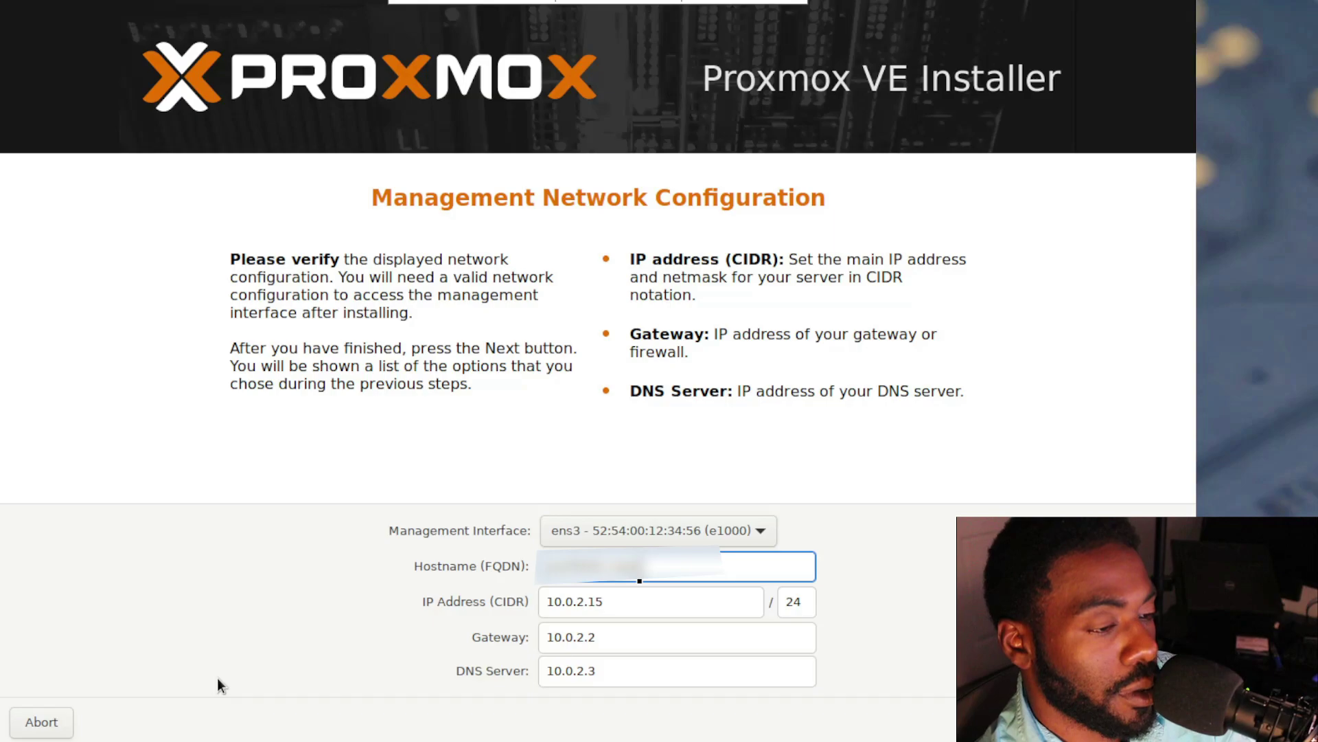
{"action": "type", "text": ".lan"}
{"action": "key", "text": "Tab"}
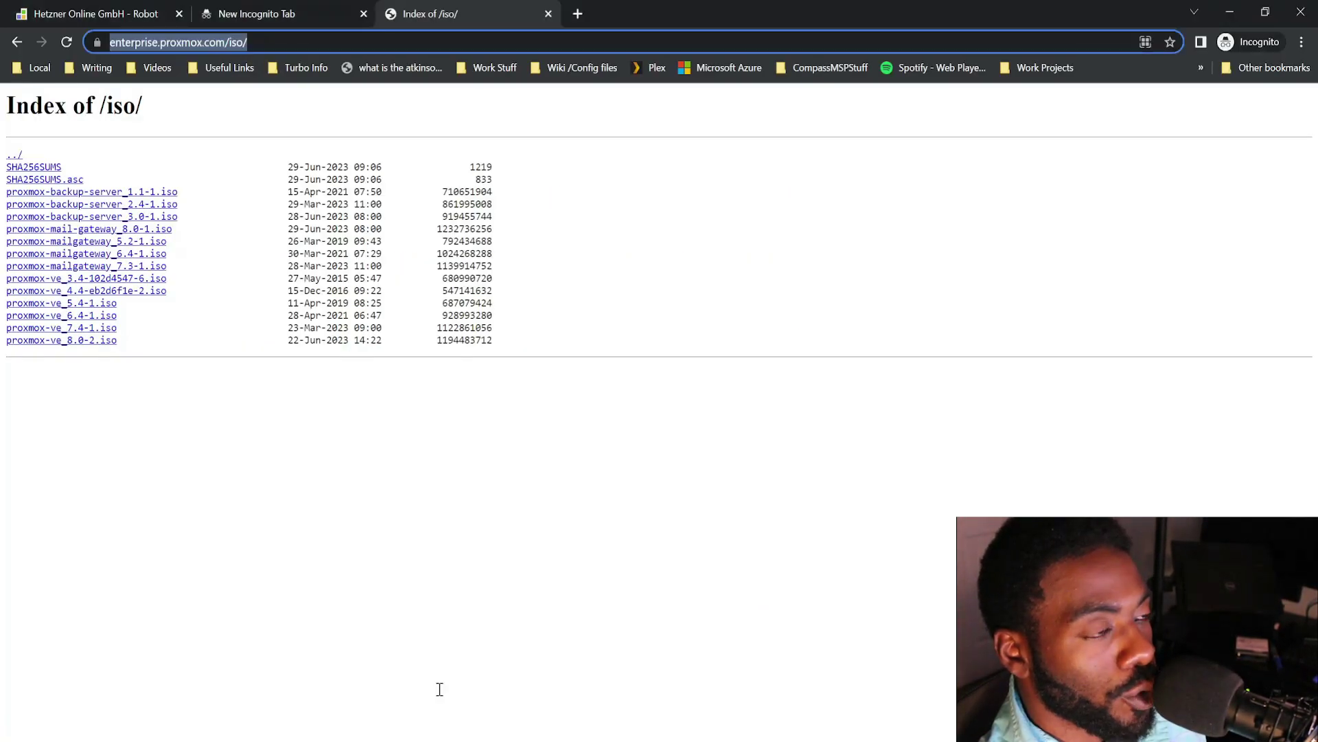
{"action": "left_click", "coordinate": [31, 14]}
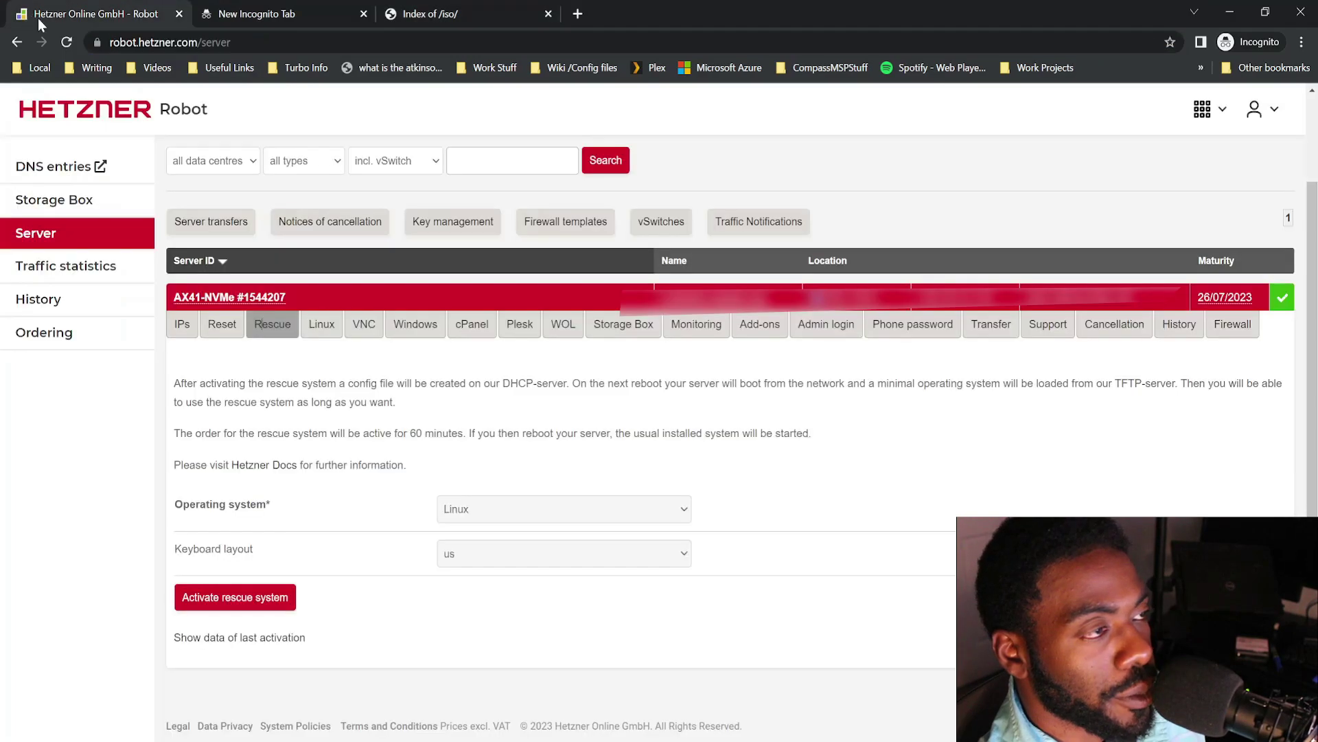
View the server's IPv4 address, gateway and IPv6 subnet under IPs in Hetzner Robot
{"action": "left_click", "coordinate": [176, 328]}
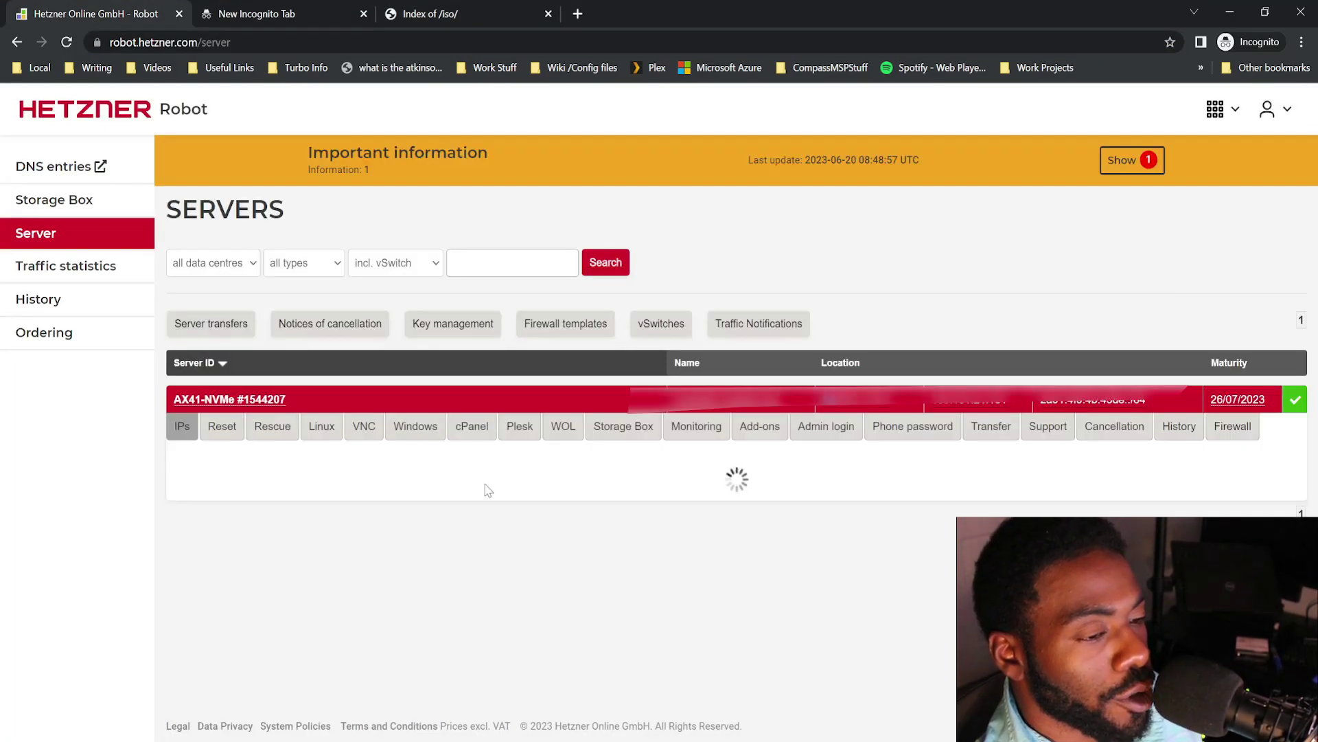
{"action": "scroll", "coordinate": [531, 493], "scroll_direction": "down", "scroll_amount": 1}
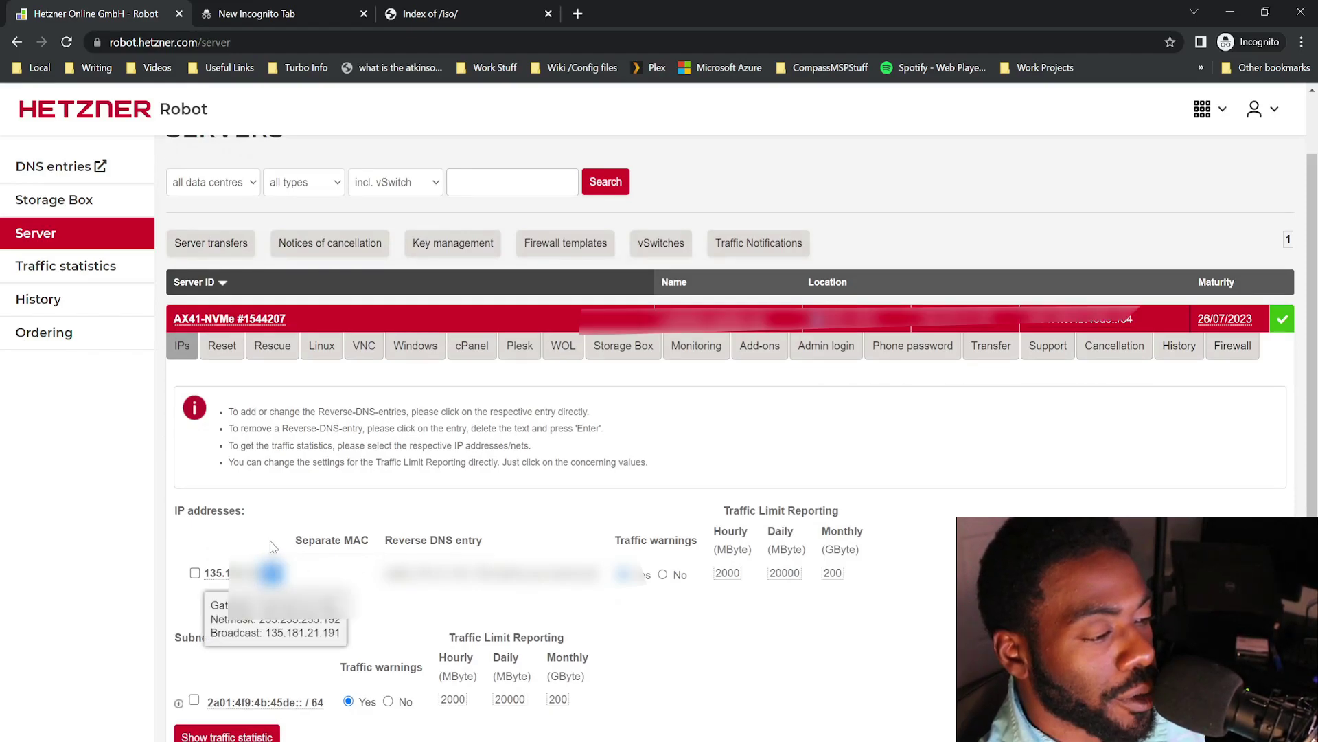
{"action": "mouse_move", "coordinate": [213, 574]}
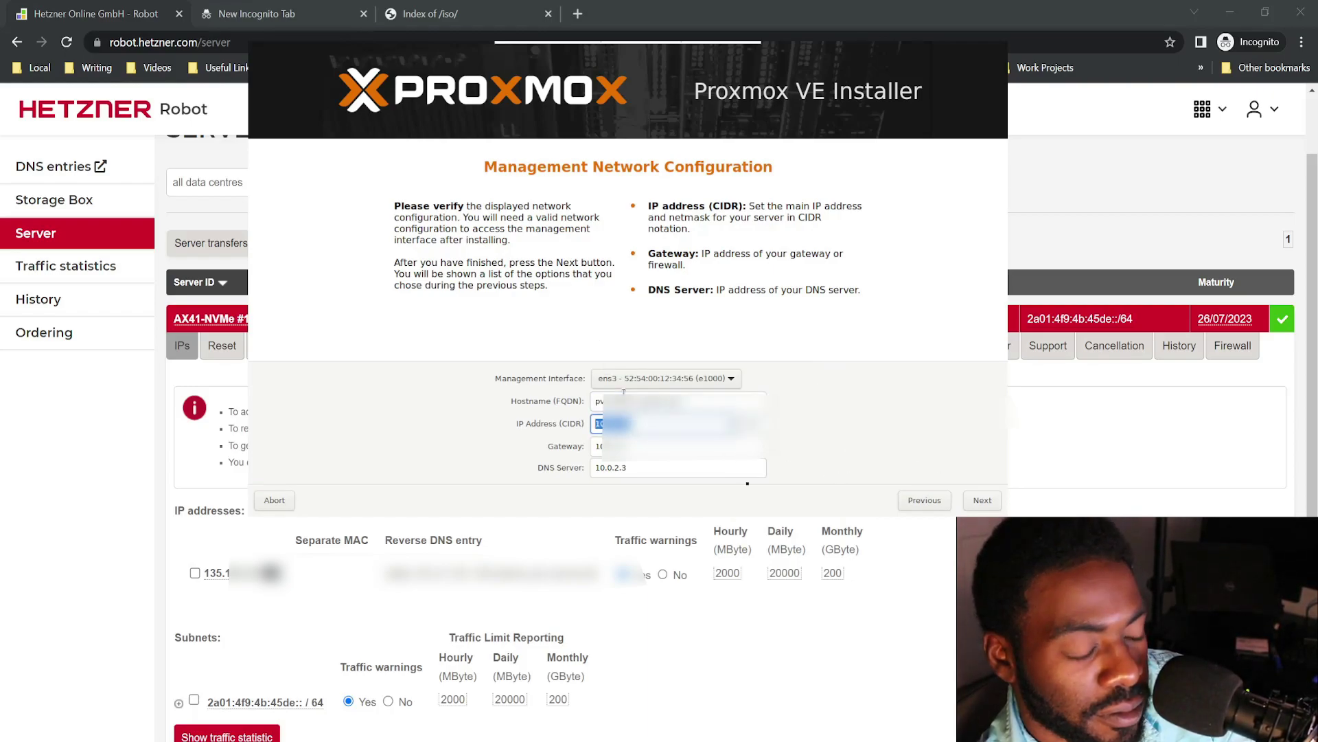
Enter the server's public IP and gateway, set DNS to 1.1.1.1, and continue to Summary
{"action": "type", "text": "1"}
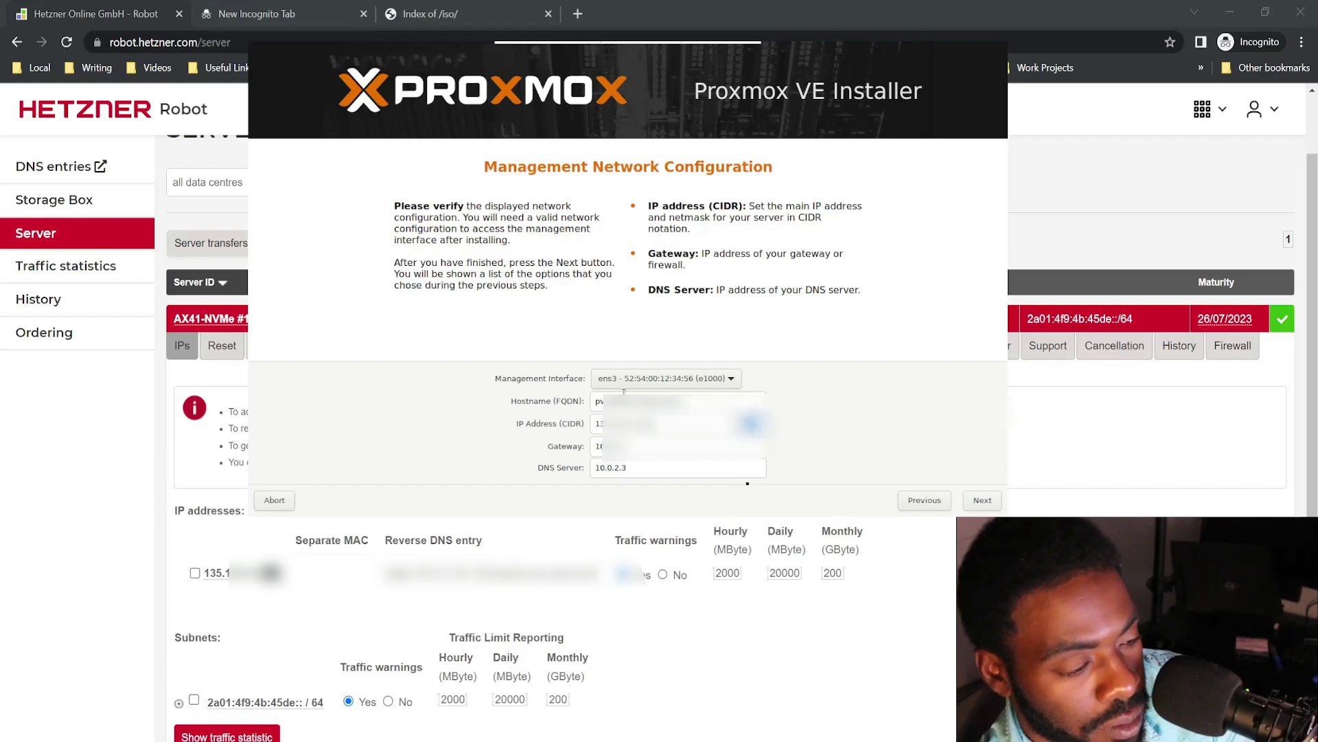
{"action": "key", "text": "Tab"}
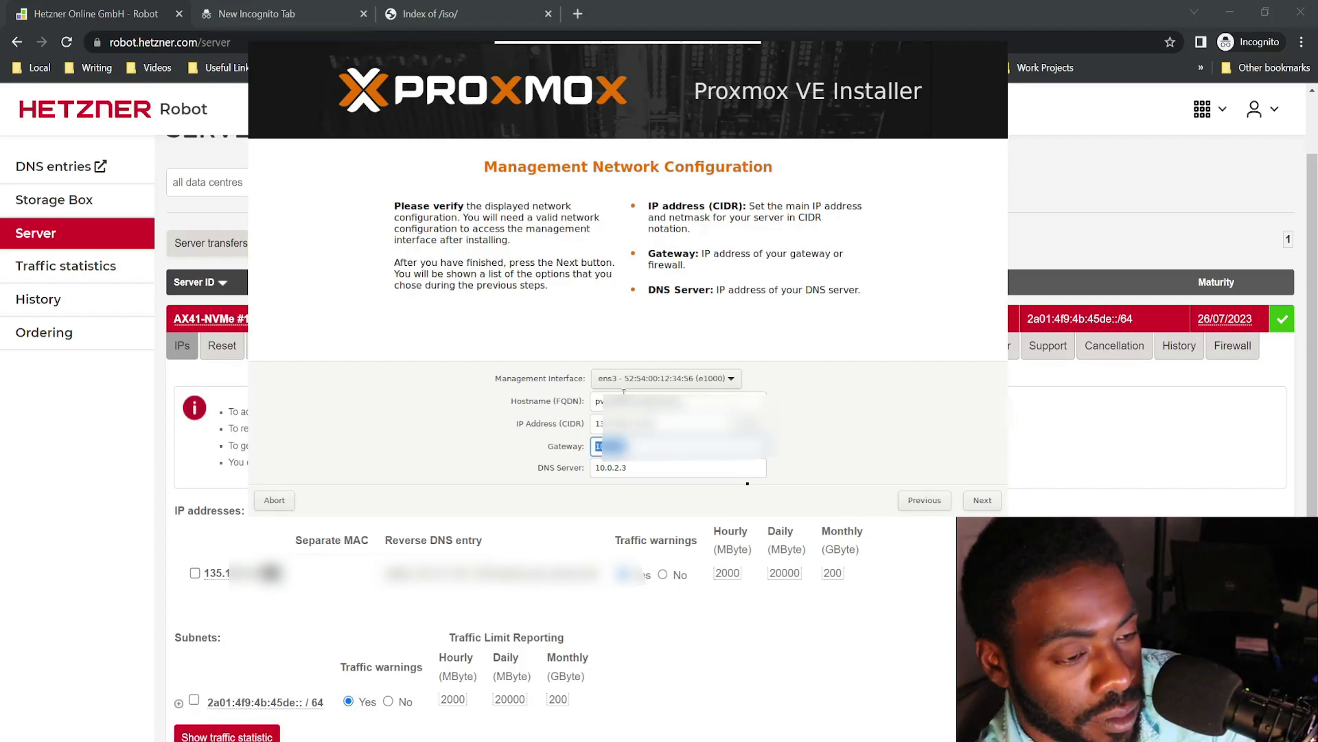
{"action": "key", "text": "ctrl+v"}
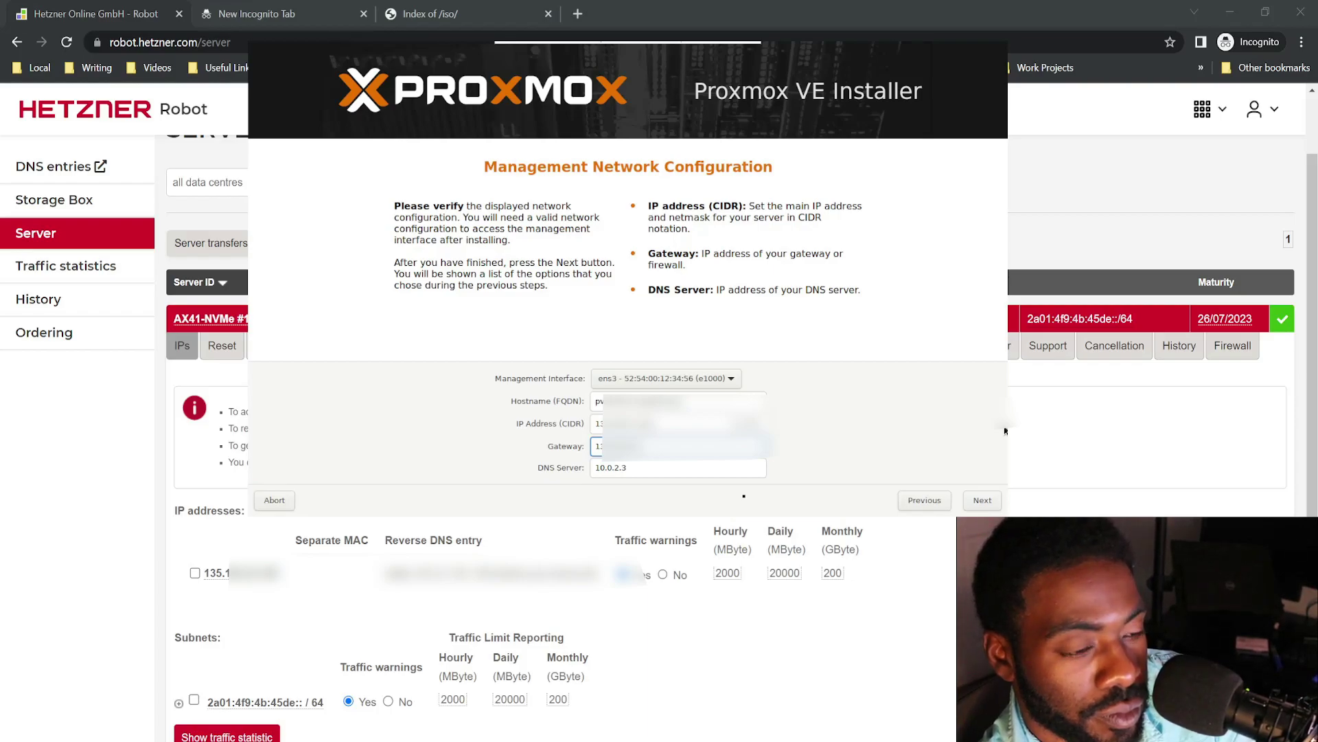
{"action": "key", "text": "Tab"}
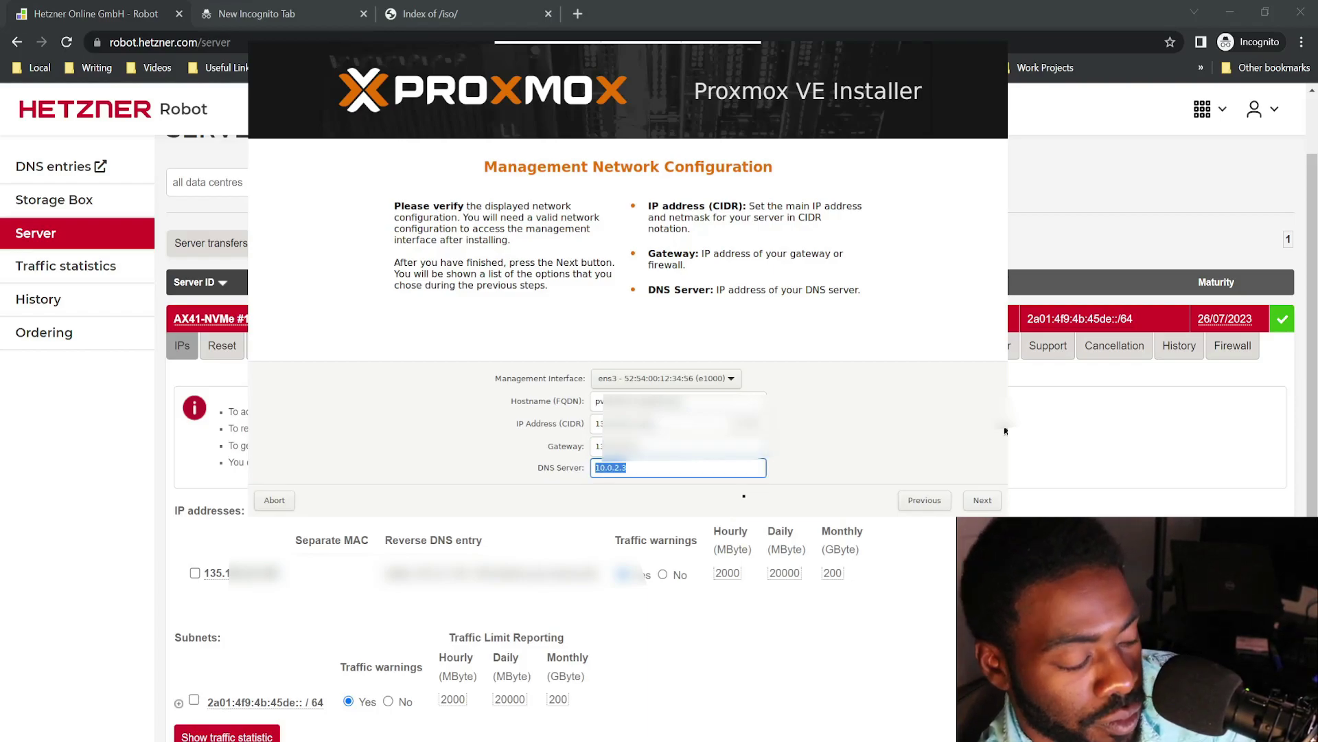
{"action": "key", "text": "shift+Tab"}
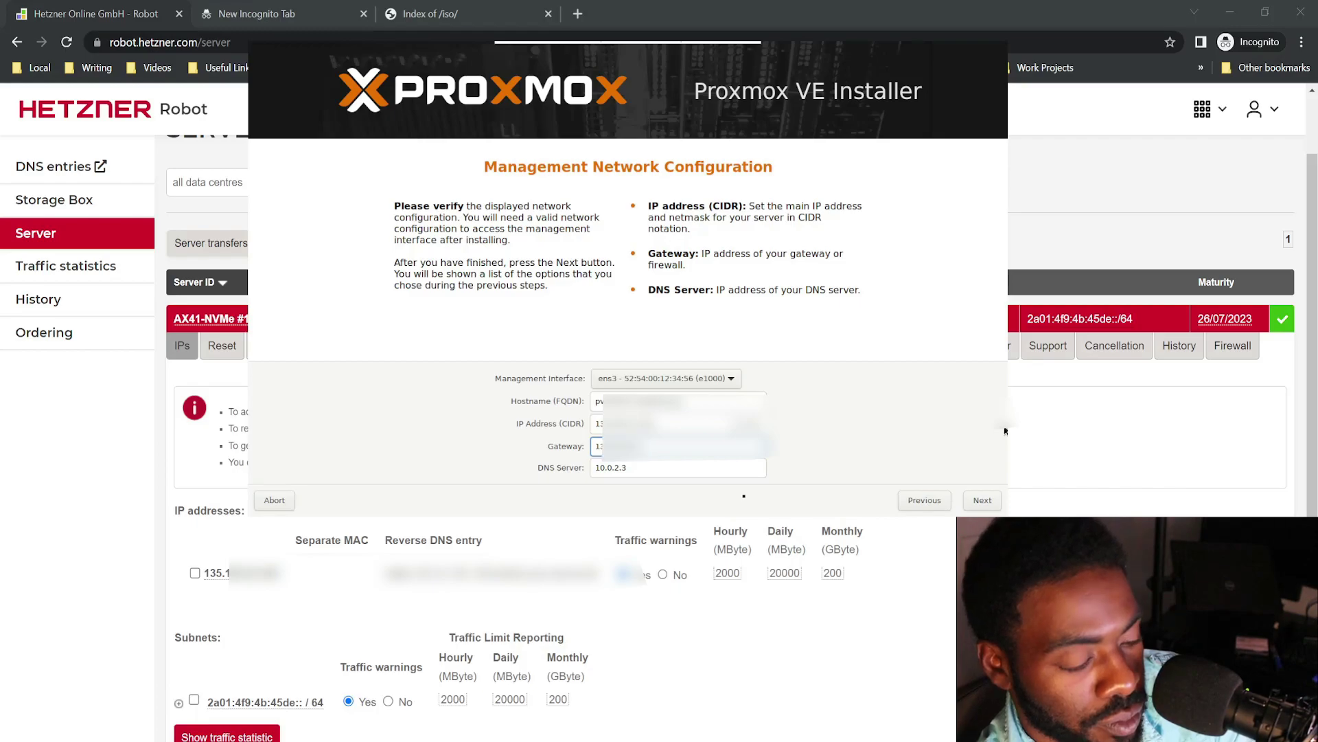
{"action": "key", "text": "Tab"}
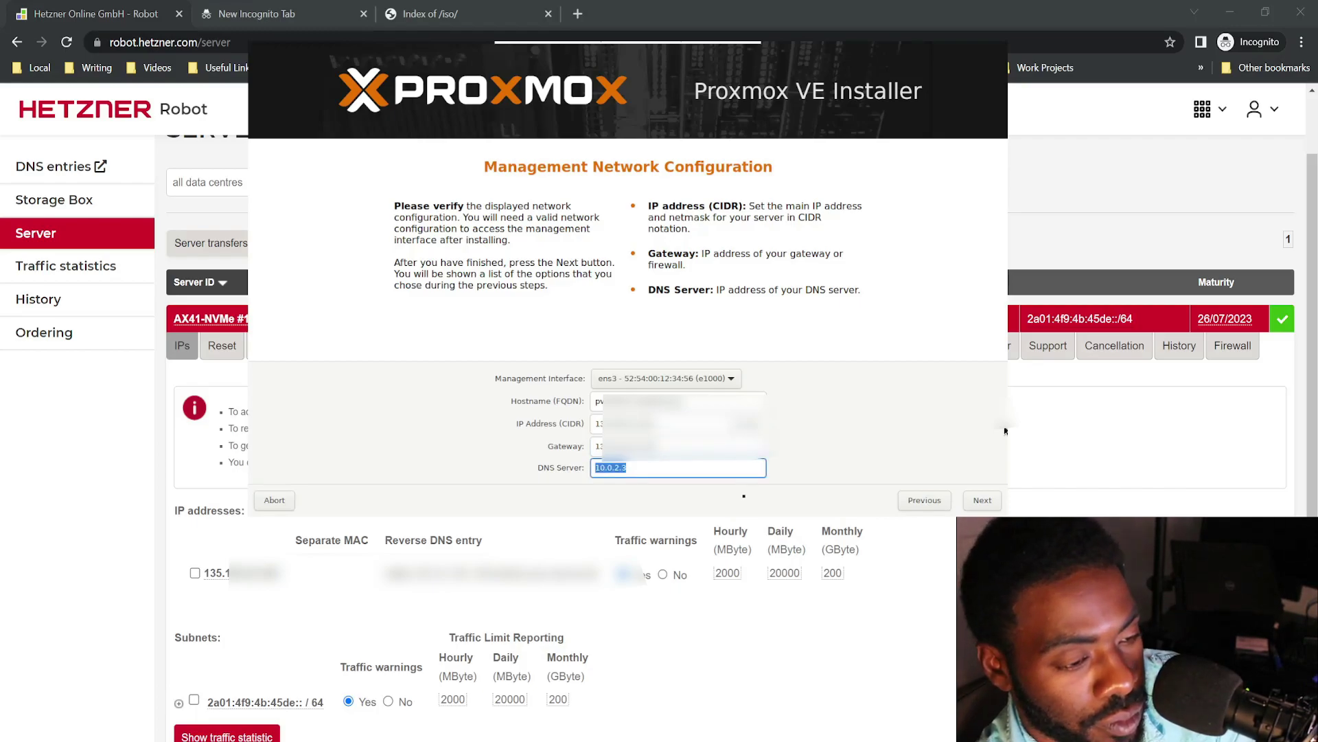
{"action": "type", "text": "1.1.1.1"}
{"action": "key", "text": "Tab"}
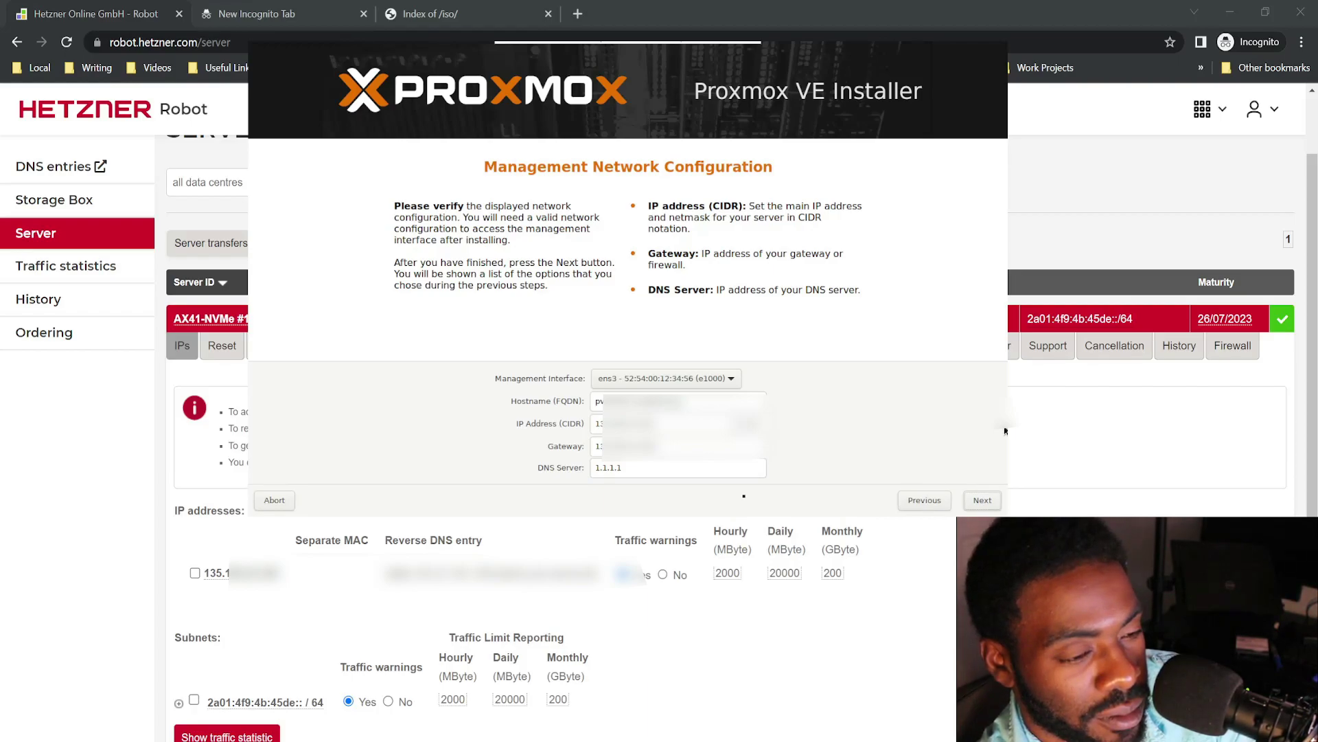
{"action": "key", "text": "Return"}
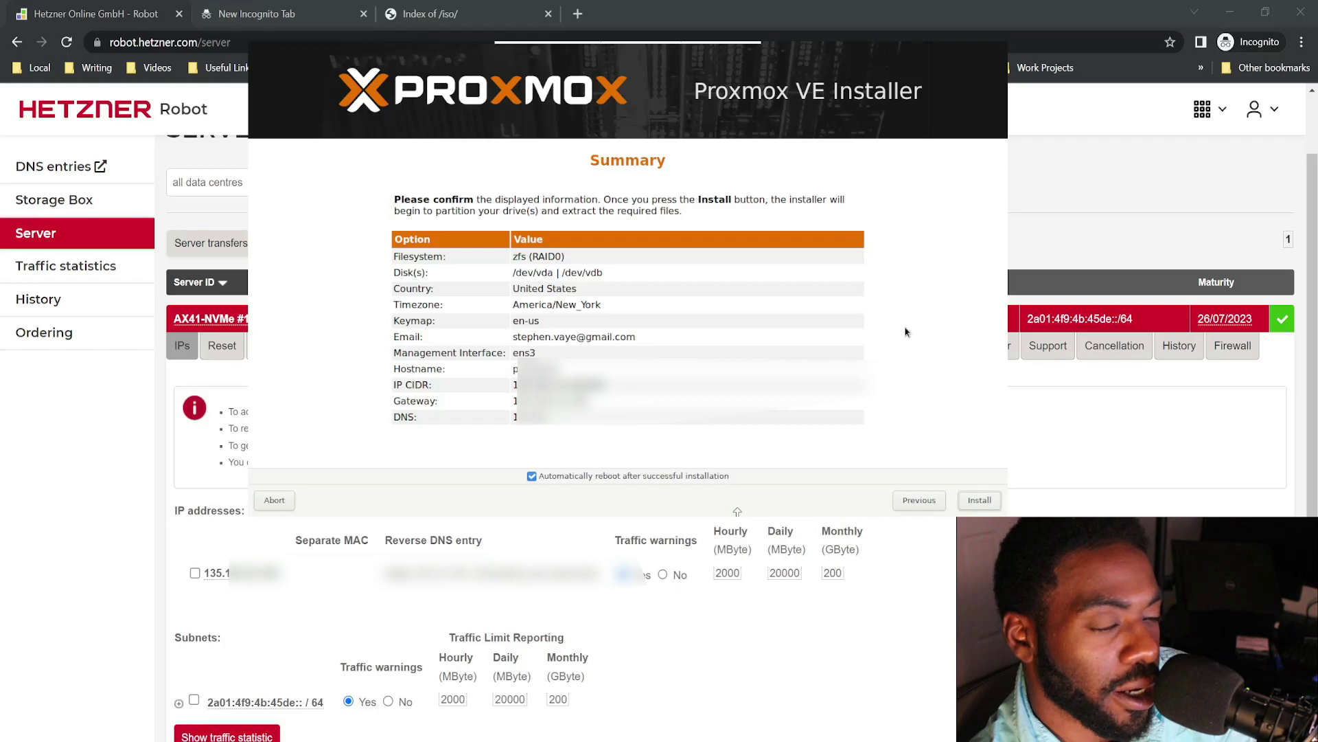
Start the Proxmox VE installation onto the ZFS RAID0 disks
{"action": "key", "text": "Tab"}
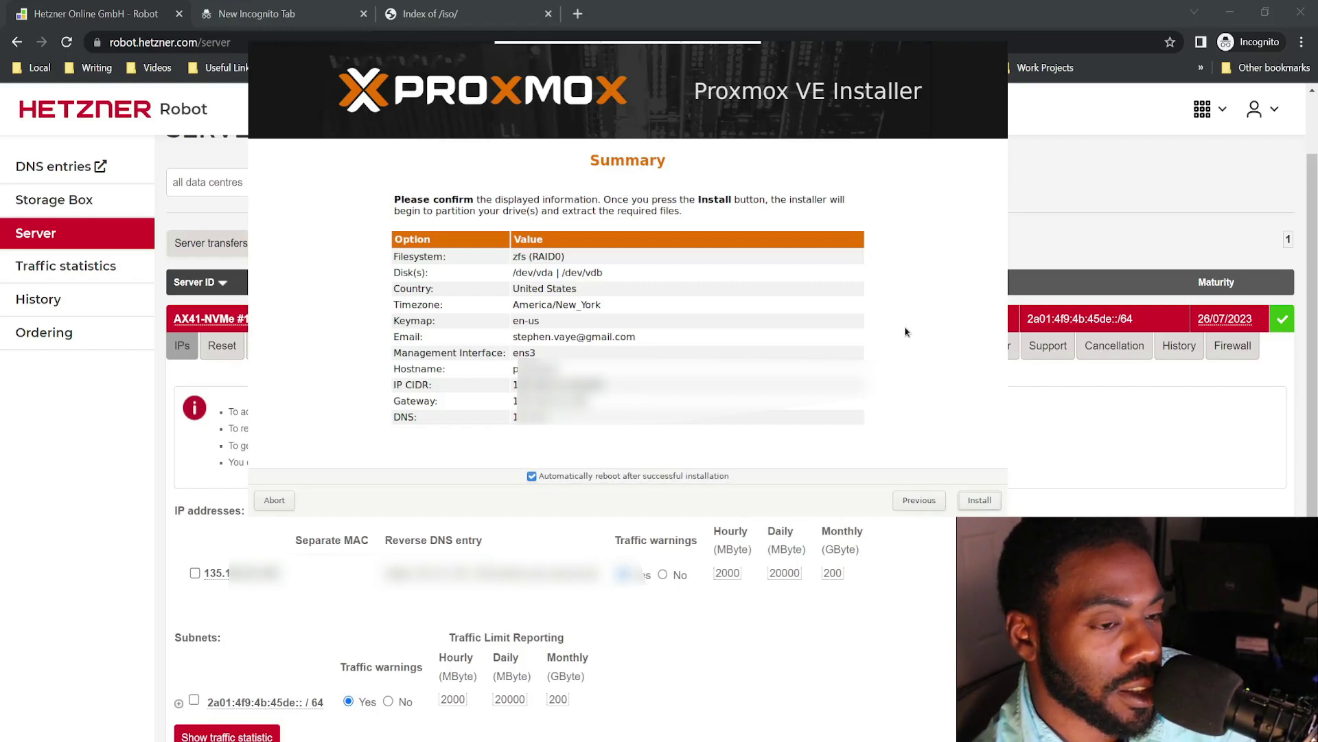
{"action": "key", "text": "Return"}
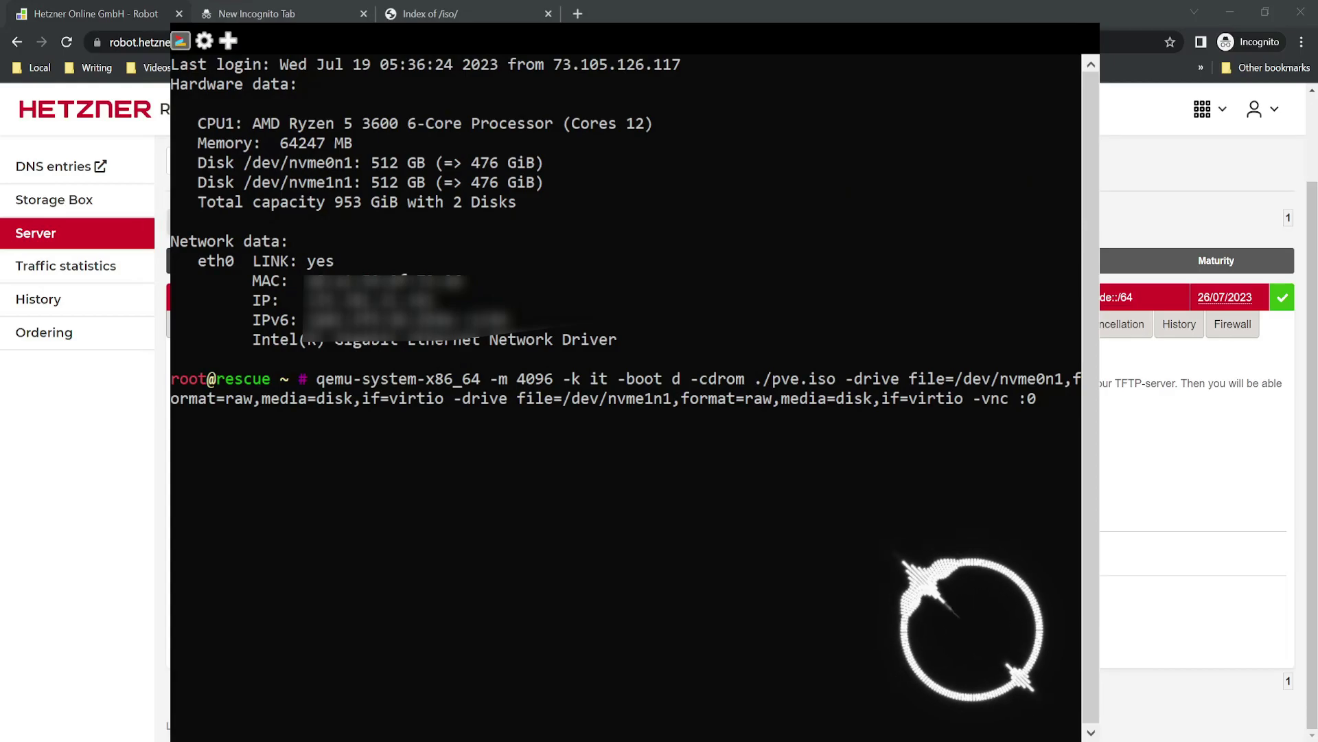
Stop the installer VM and rerun the qemu command with keymap en
{"action": "key", "text": "ctrl+c"}
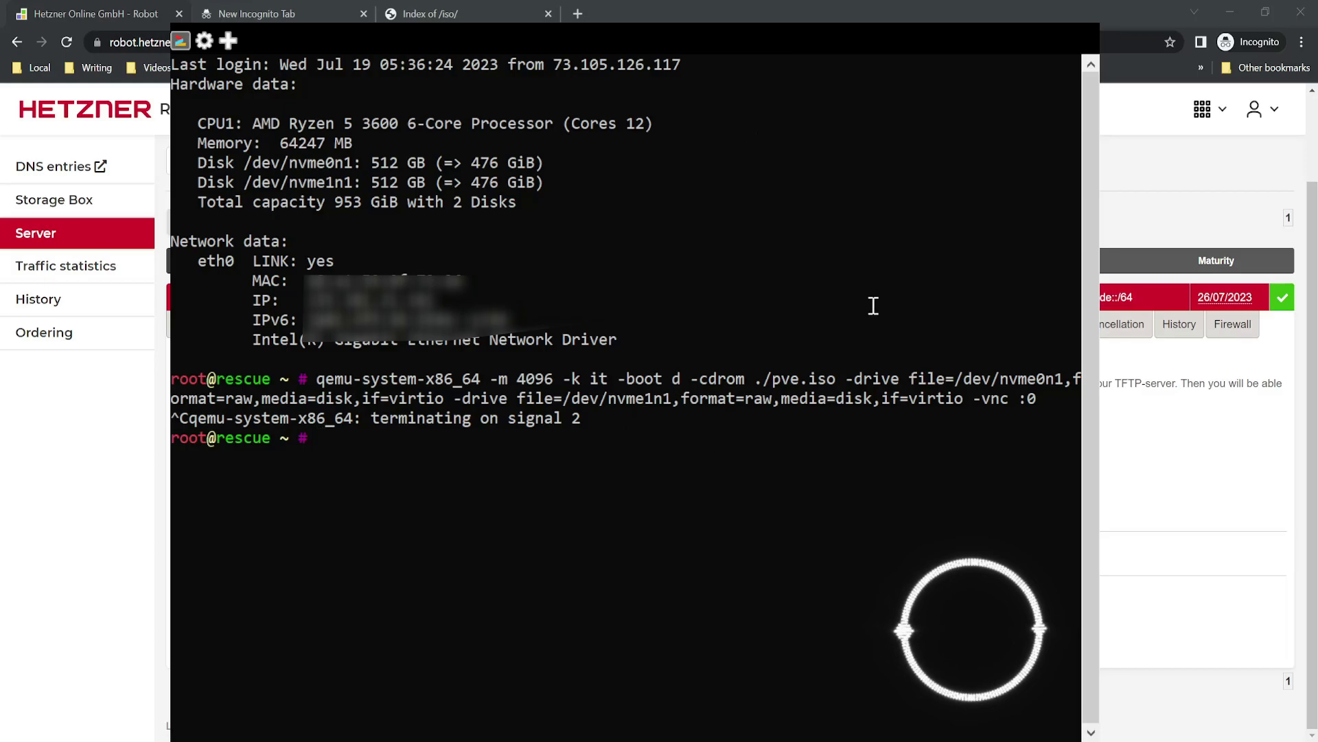
{"action": "key", "text": "Up"}
{"action": "key", "text": "Left"}
{"action": "key", "text": "Left"}
{"action": "key", "text": "Left"}
{"action": "key", "text": "Left"}
{"action": "key", "text": "Left"}
{"action": "key", "text": "Left"}
{"action": "key", "text": "Left"}
{"action": "key", "text": "Left"}
{"action": "key", "text": "Left"}
{"action": "key", "text": "Left"}
{"action": "key", "text": "Left"}
{"action": "key", "text": "Left"}
{"action": "key", "text": "Left"}
{"action": "key", "text": "Left"}
{"action": "key", "text": "Left"}
{"action": "key", "text": "Left"}
{"action": "key", "text": "Left"}
{"action": "key", "text": "Left"}
{"action": "key", "text": "Left"}
{"action": "key", "text": "Left"}
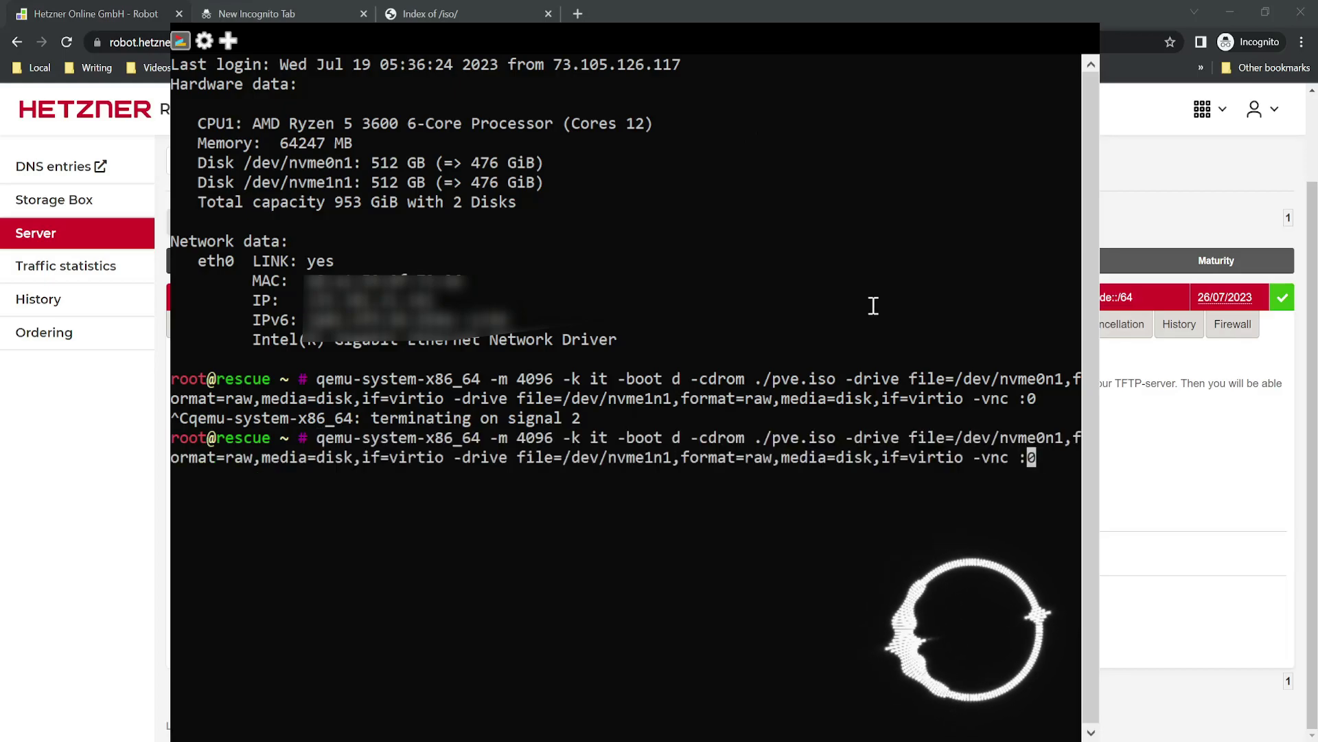
{"action": "key", "text": "Left"}
{"action": "key", "text": "Left"}
{"action": "key", "text": "Left"}
{"action": "key", "text": "Left"}
{"action": "key", "text": "Left"}
{"action": "key", "text": "Left"}
{"action": "key", "text": "Left"}
{"action": "key", "text": "Left"}
{"action": "key", "text": "Left"}
{"action": "key", "text": "Left"}
{"action": "key", "text": "Left"}
{"action": "key", "text": "Left"}
{"action": "key", "text": "Left"}
{"action": "key", "text": "Left"}
{"action": "key", "text": "Left"}
{"action": "key", "text": "Left"}
{"action": "key", "text": "Left"}
{"action": "key", "text": "Left"}
{"action": "key", "text": "Left"}
{"action": "key", "text": "Left"}
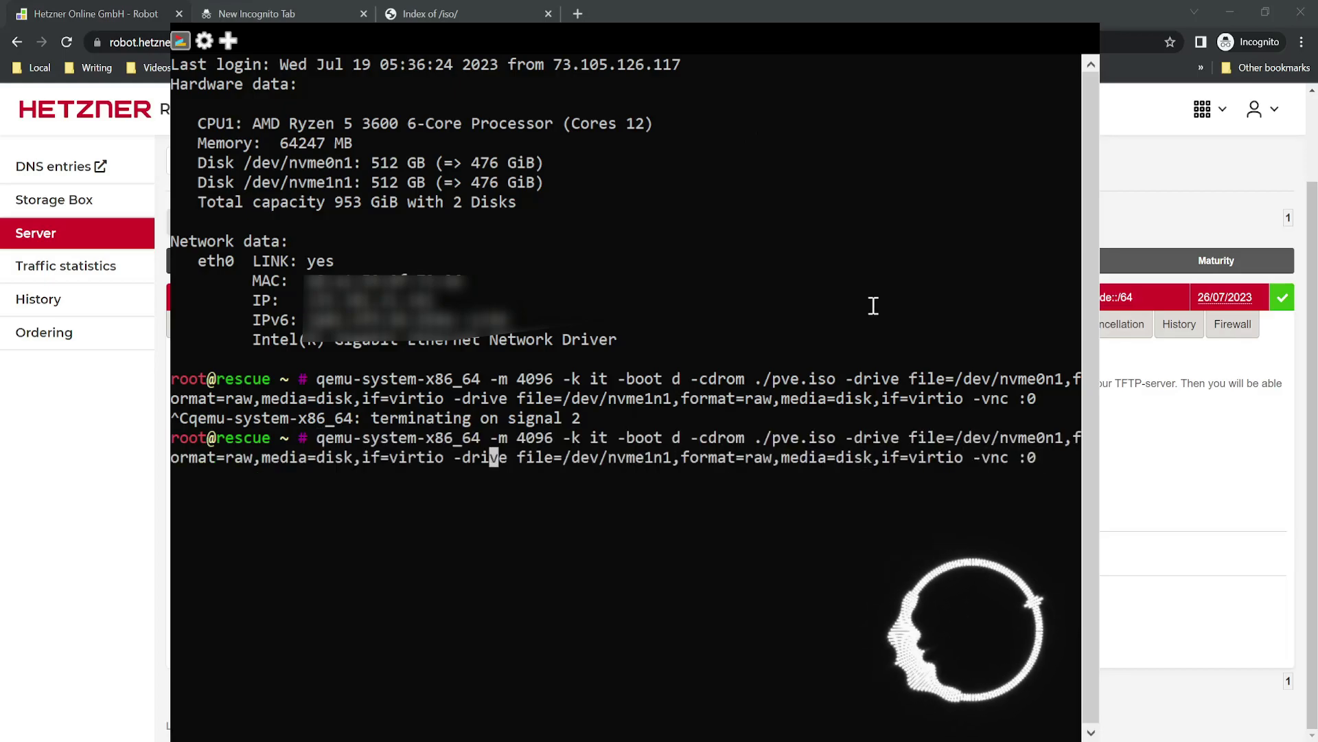
{"action": "key", "text": "Left"}
{"action": "key", "text": "Left"}
{"action": "key", "text": "Left"}
{"action": "key", "text": "Left"}
{"action": "key", "text": "Left"}
{"action": "key", "text": "Left"}
{"action": "key", "text": "Left"}
{"action": "key", "text": "Left"}
{"action": "key", "text": "Left"}
{"action": "key", "text": "Left"}
{"action": "key", "text": "Left"}
{"action": "key", "text": "Left"}
{"action": "key", "text": "Left"}
{"action": "key", "text": "Left"}
{"action": "key", "text": "Left"}
{"action": "key", "text": "Left"}
{"action": "key", "text": "Left"}
{"action": "key", "text": "Left"}
{"action": "key", "text": "Left"}
{"action": "key", "text": "Left"}
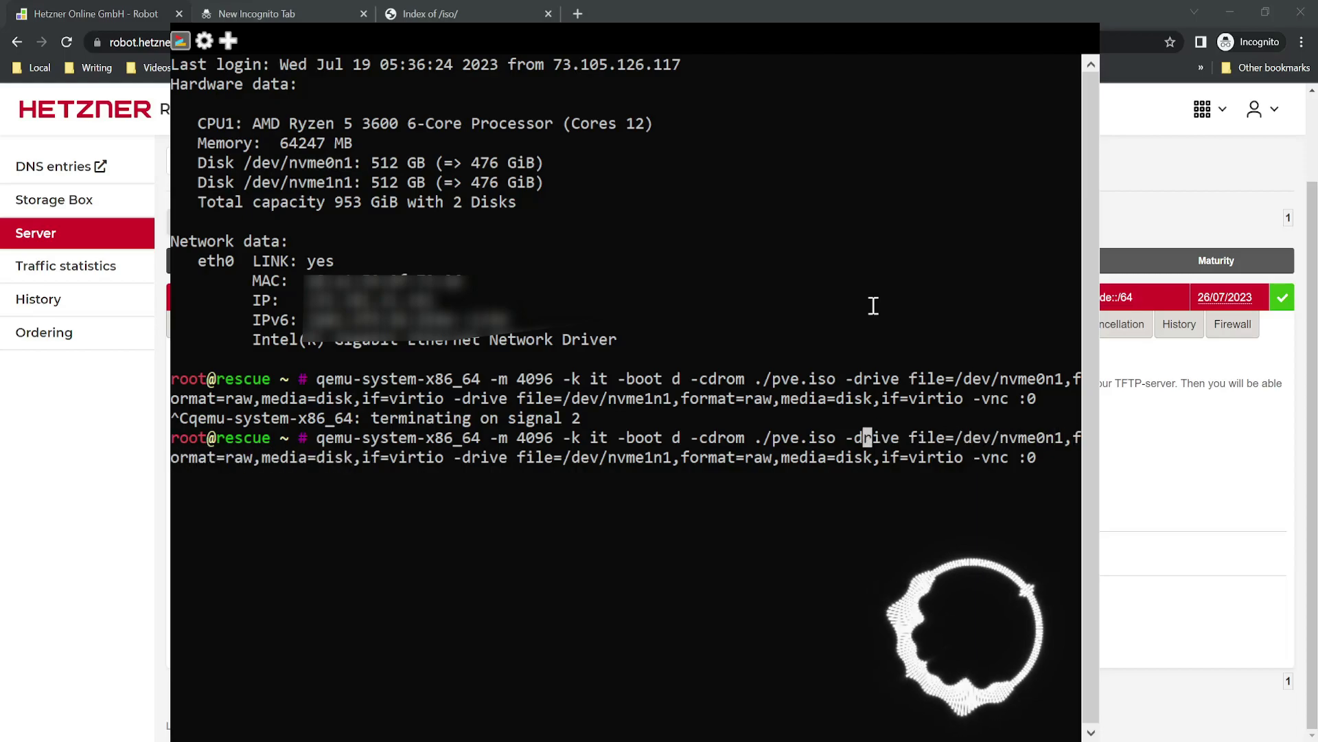
{"action": "key", "text": "Left"}
{"action": "key", "text": "Left"}
{"action": "key", "text": "Left"}
{"action": "key", "text": "Left"}
{"action": "key", "text": "Left"}
{"action": "key", "text": "Left"}
{"action": "key", "text": "Left"}
{"action": "key", "text": "Left"}
{"action": "key", "text": "Left"}
{"action": "key", "text": "Left"}
{"action": "key", "text": "Left"}
{"action": "key", "text": "Left"}
{"action": "key", "text": "Left"}
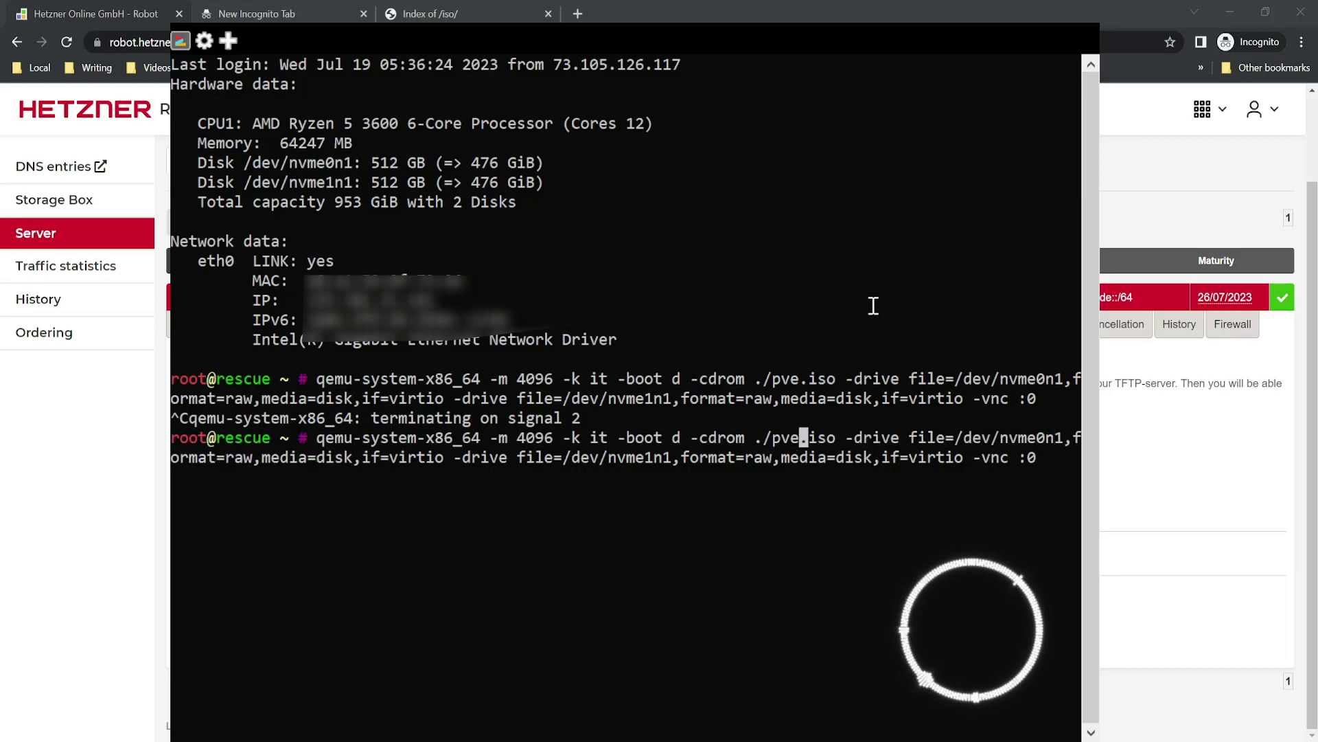
{"action": "key", "text": "Left"}
{"action": "key", "text": "Left"}
{"action": "key", "text": "Right"}
{"action": "key", "text": "Right"}
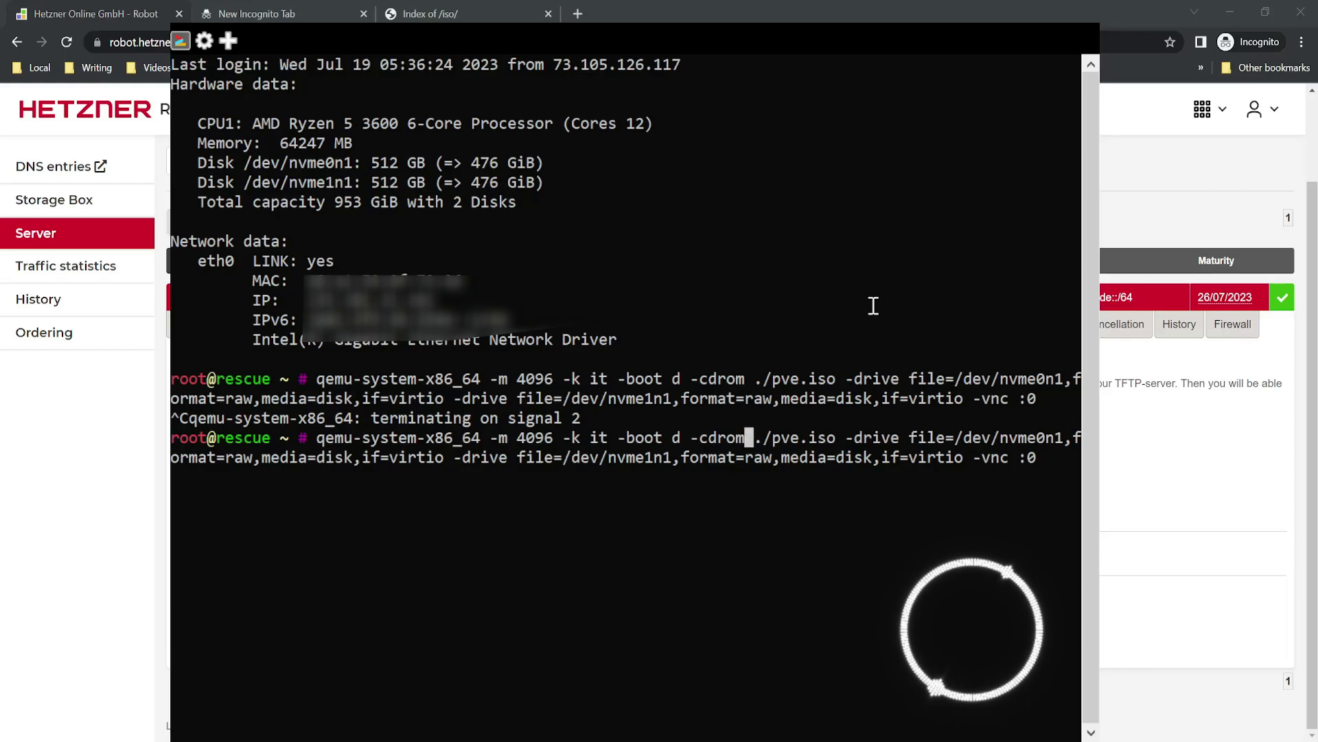
{"action": "key", "text": "BackSpace"}
{"action": "key", "text": "BackSpace"}
{"action": "key", "text": "BackSpace"}
{"action": "key", "text": "BackSpace"}
{"action": "key", "text": "BackSpace"}
{"action": "key", "text": "BackSpace"}
{"action": "key", "text": "BackSpace"}
{"action": "key", "text": "BackSpace"}
{"action": "key", "text": "BackSpace"}
{"action": "key", "text": "BackSpace"}
{"action": "key", "text": "BackSpace"}
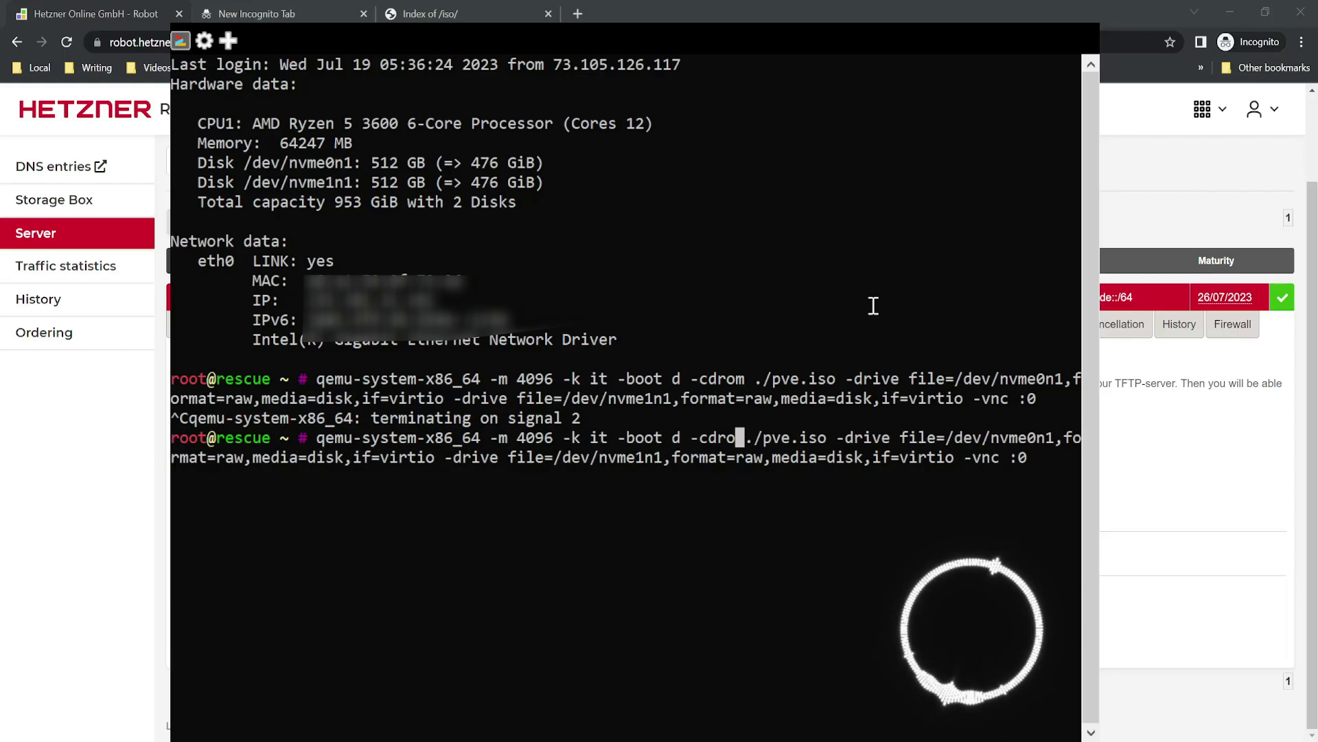
{"action": "key", "text": "BackSpace"}
{"action": "key", "text": "BackSpace"}
{"action": "key", "text": "BackSpace"}
{"action": "key", "text": "BackSpace"}
{"action": "key", "text": "BackSpace"}
{"action": "key", "text": "BackSpace"}
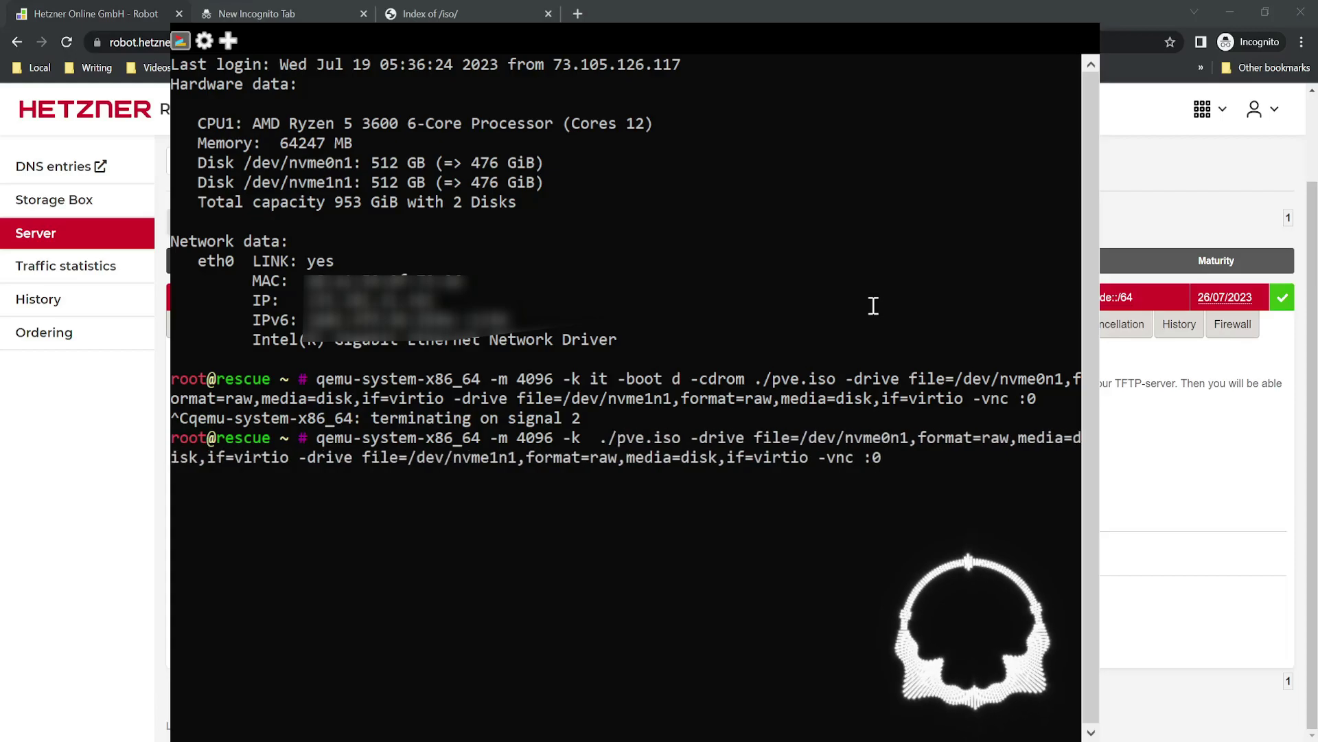
{"action": "type", "text": "en"}
{"action": "key", "text": "Left"}
{"action": "key", "text": "Left"}
{"action": "key", "text": "Left"}
{"action": "key", "text": "Left"}
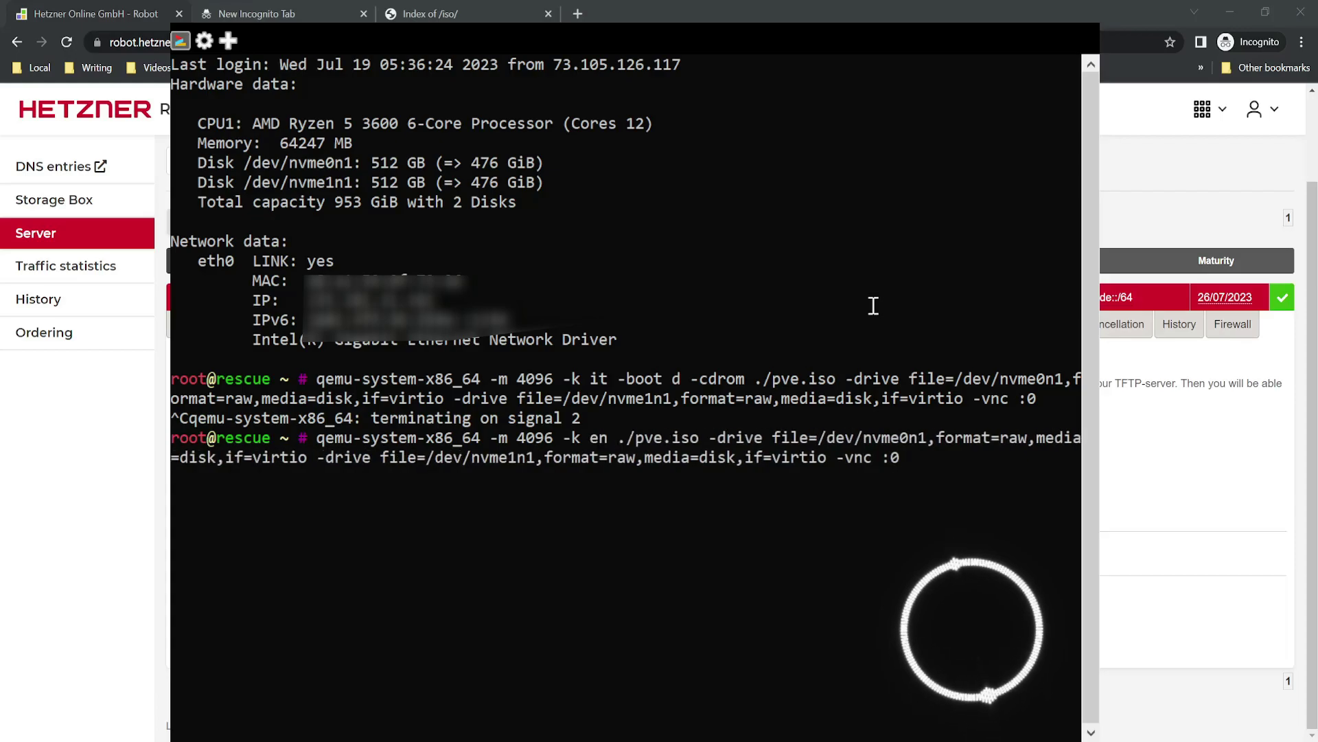
{"action": "key", "text": "Right"}
{"action": "key", "text": "Right"}
{"action": "key", "text": "Right"}
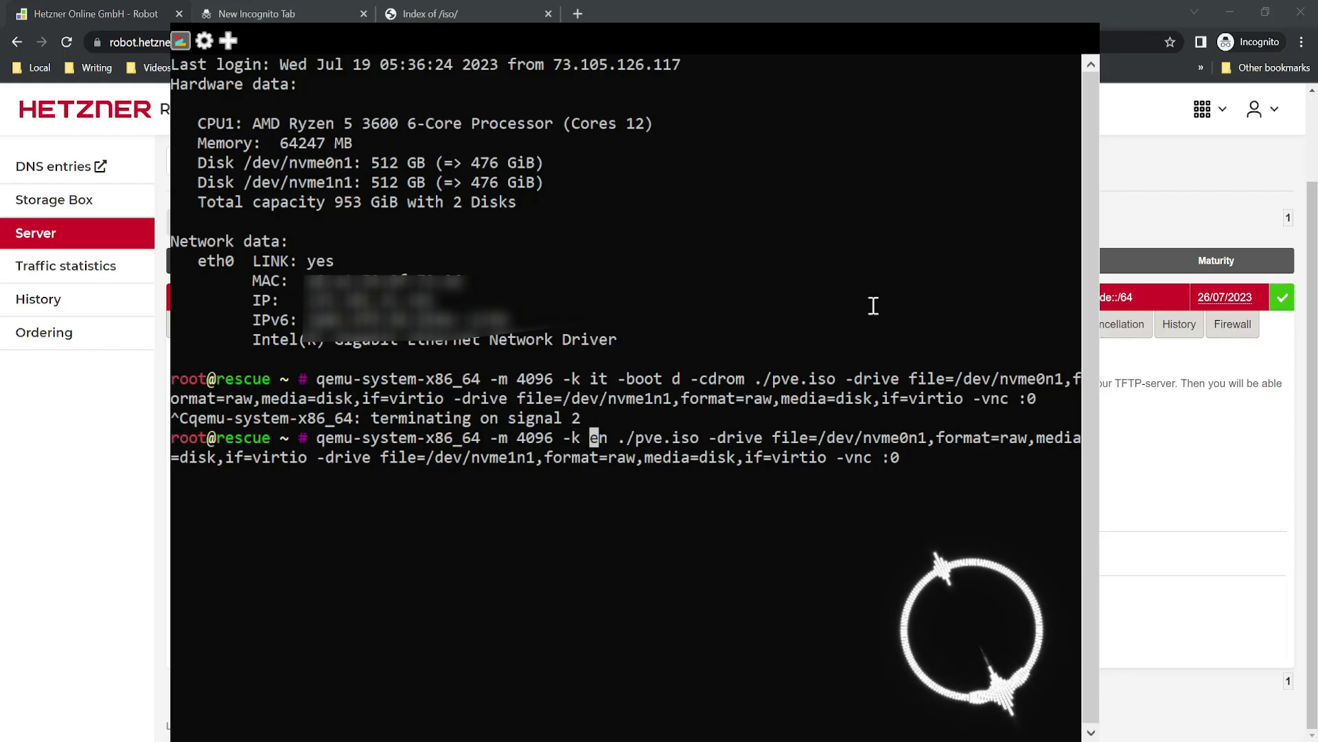
{"action": "key", "text": "Return"}
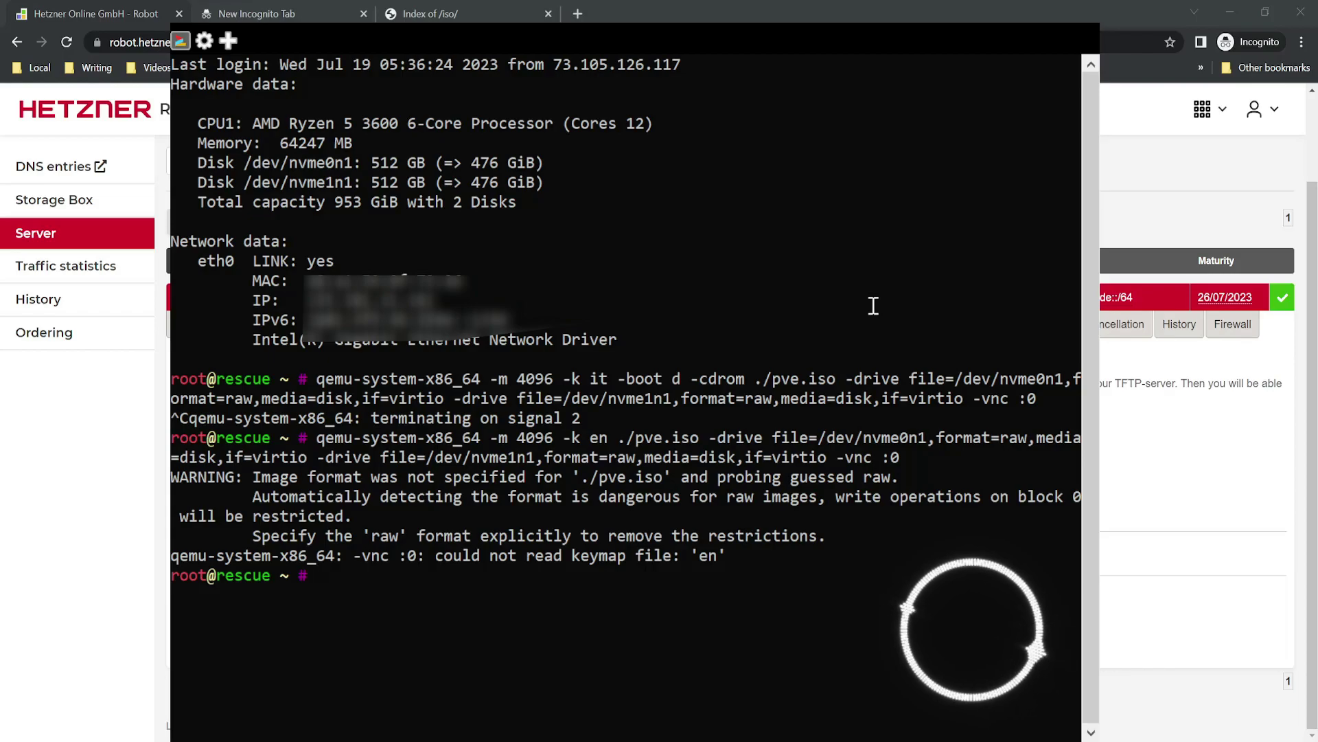
Rerun qemu with keymap en-us, then stop the VM and clear the terminal
{"action": "key", "text": "Up"}
{"action": "key", "text": "ctrl+Left"}
{"action": "key", "text": "ctrl+Left"}
{"action": "key", "text": "ctrl+Left"}
{"action": "key", "text": "ctrl+Left"}
{"action": "key", "text": "ctrl+Left"}
{"action": "key", "text": "ctrl+Left"}
{"action": "key", "text": "ctrl+Left"}
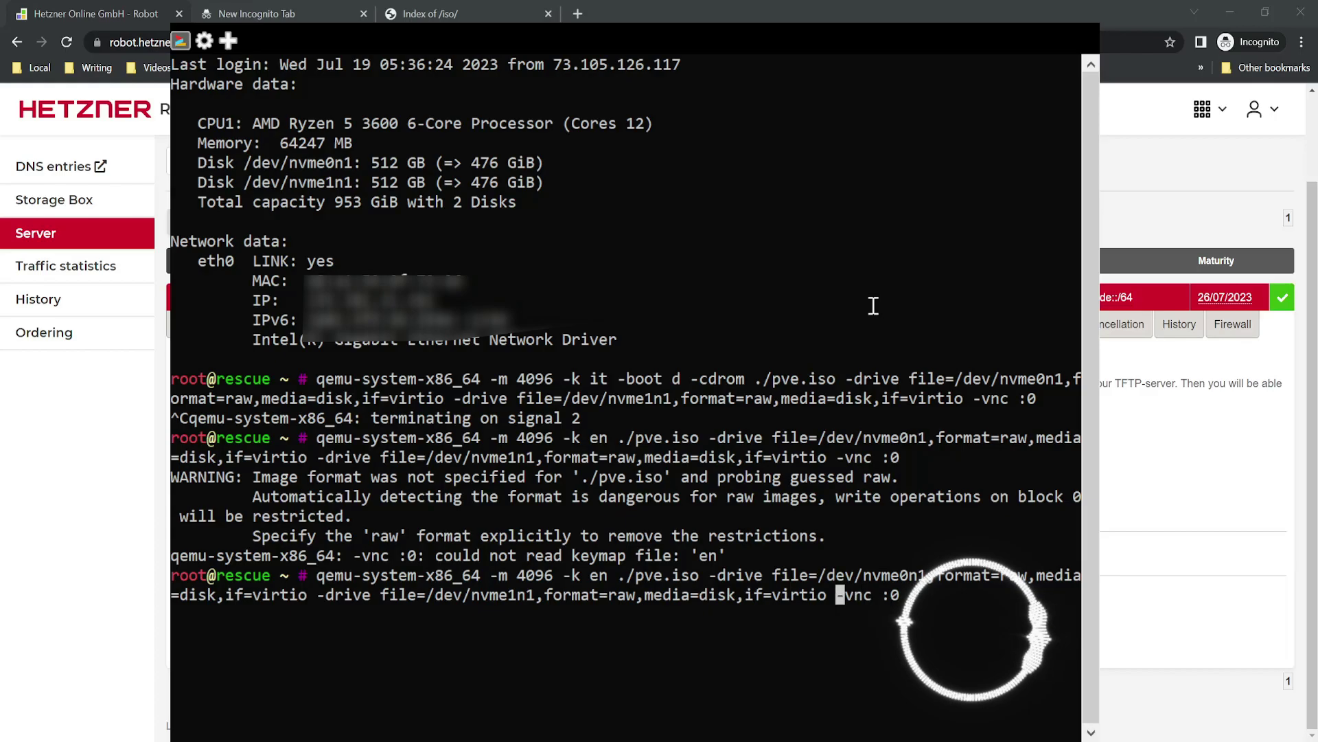
{"action": "key", "text": "ctrl+Left"}
{"action": "key", "text": "ctrl+Left"}
{"action": "key", "text": "ctrl+Left"}
{"action": "key", "text": "ctrl+Left"}
{"action": "key", "text": "ctrl+Left"}
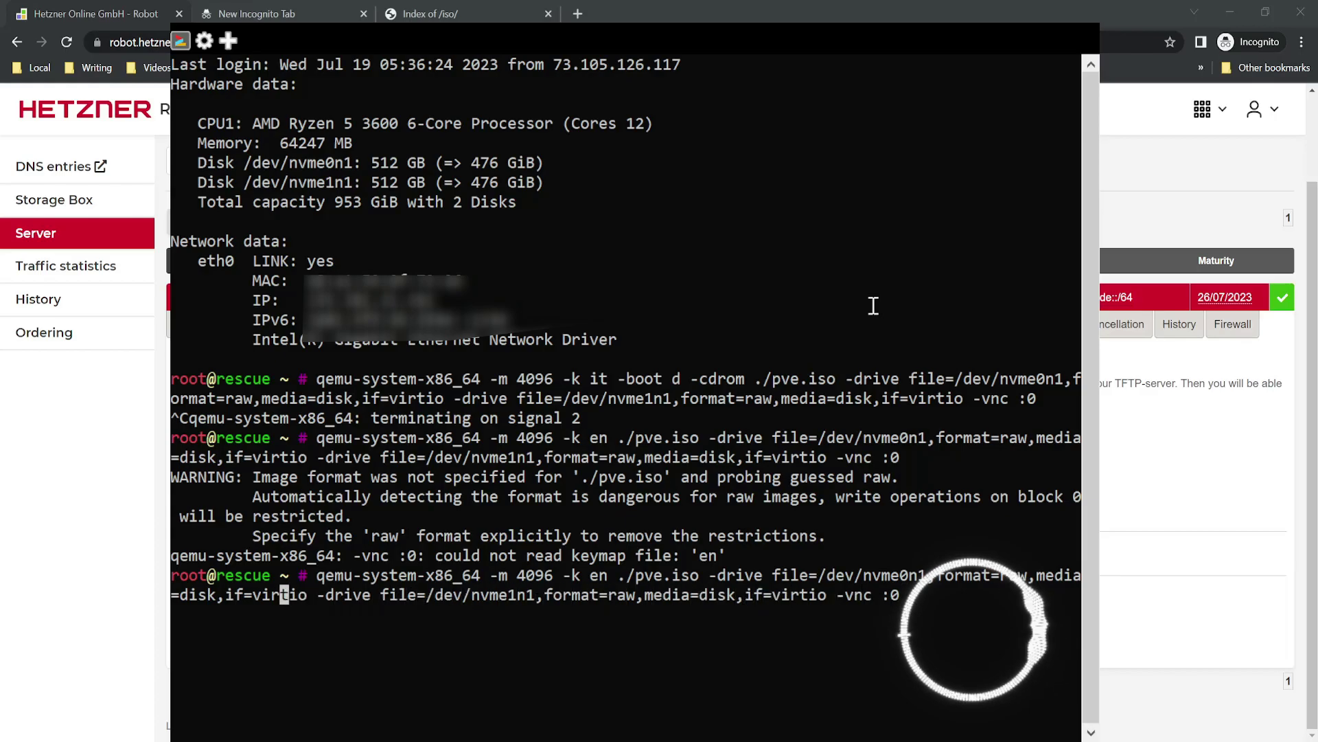
{"action": "key", "text": "ctrl+Left"}
{"action": "key", "text": "ctrl+Left"}
{"action": "key", "text": "ctrl+Left"}
{"action": "key", "text": "ctrl+Left"}
{"action": "key", "text": "ctrl+Left"}
{"action": "key", "text": "ctrl+Left"}
{"action": "key", "text": "ctrl+Left"}
{"action": "key", "text": "ctrl+Left"}
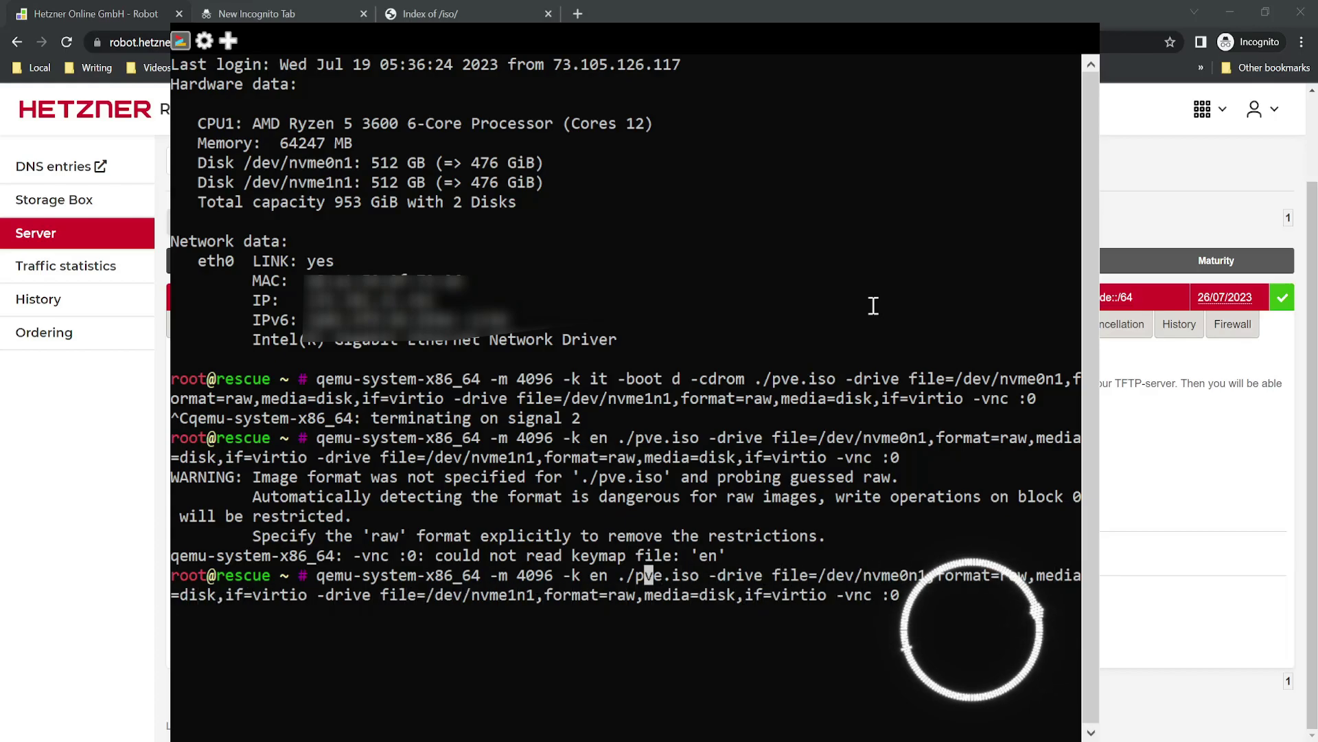
{"action": "key", "text": "Right"}
{"action": "key", "text": "Right"}
{"action": "key", "text": "Right"}
{"action": "type", "text": "-us"}
{"action": "key", "text": "Return"}
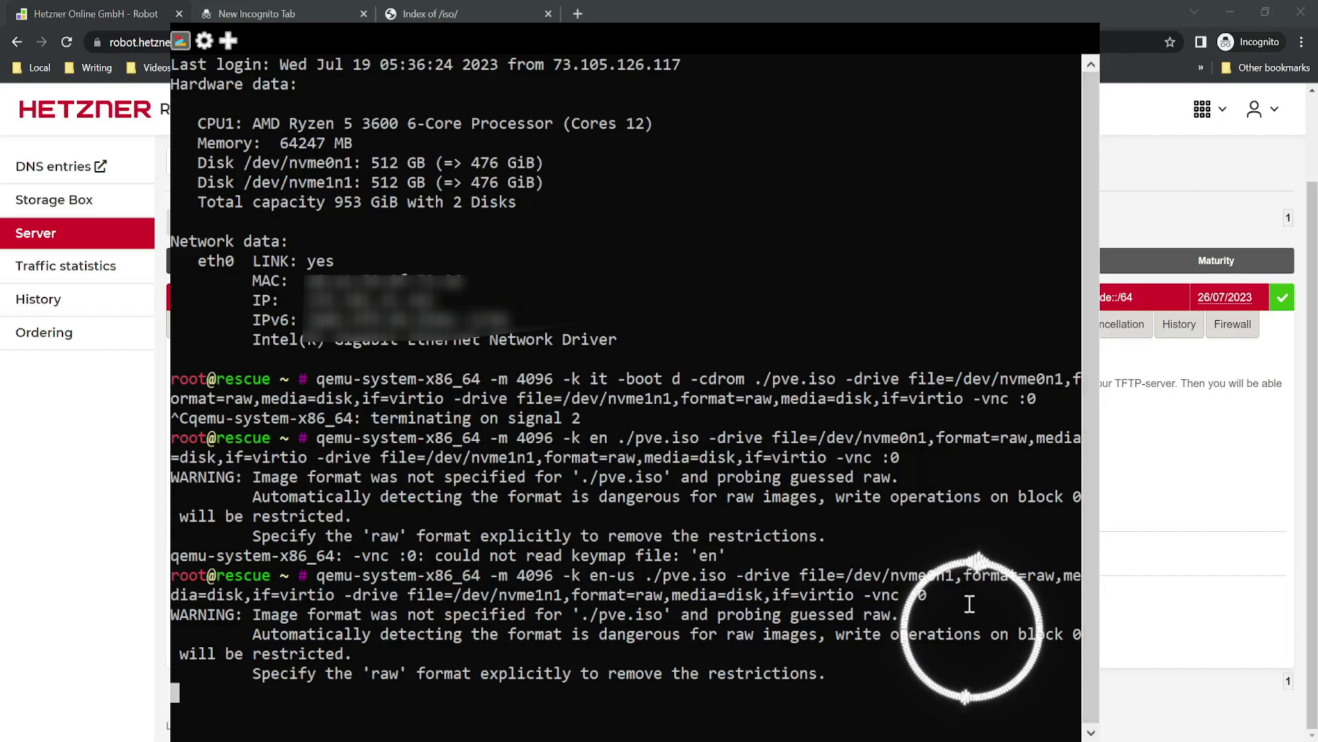
{"action": "key", "text": "ctrl+c"}
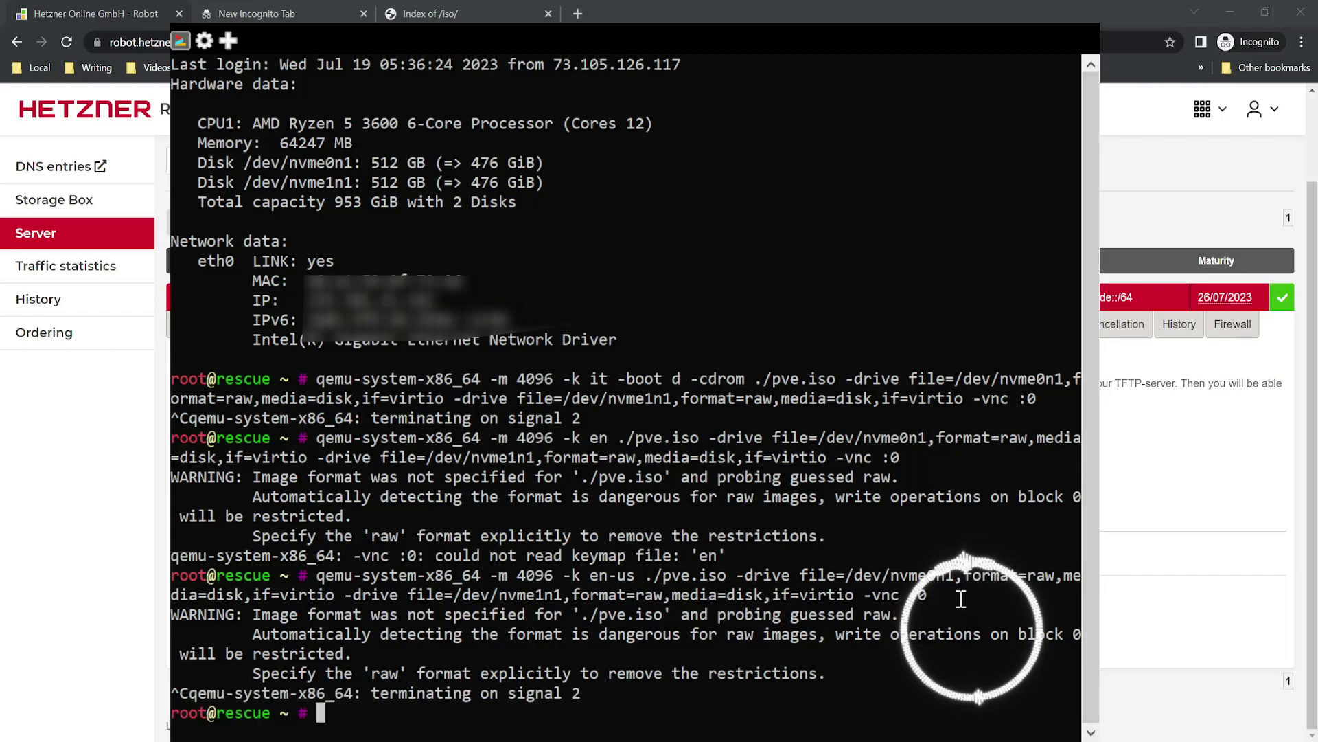
{"action": "type", "text": "clear"}
{"action": "key", "text": "Return"}
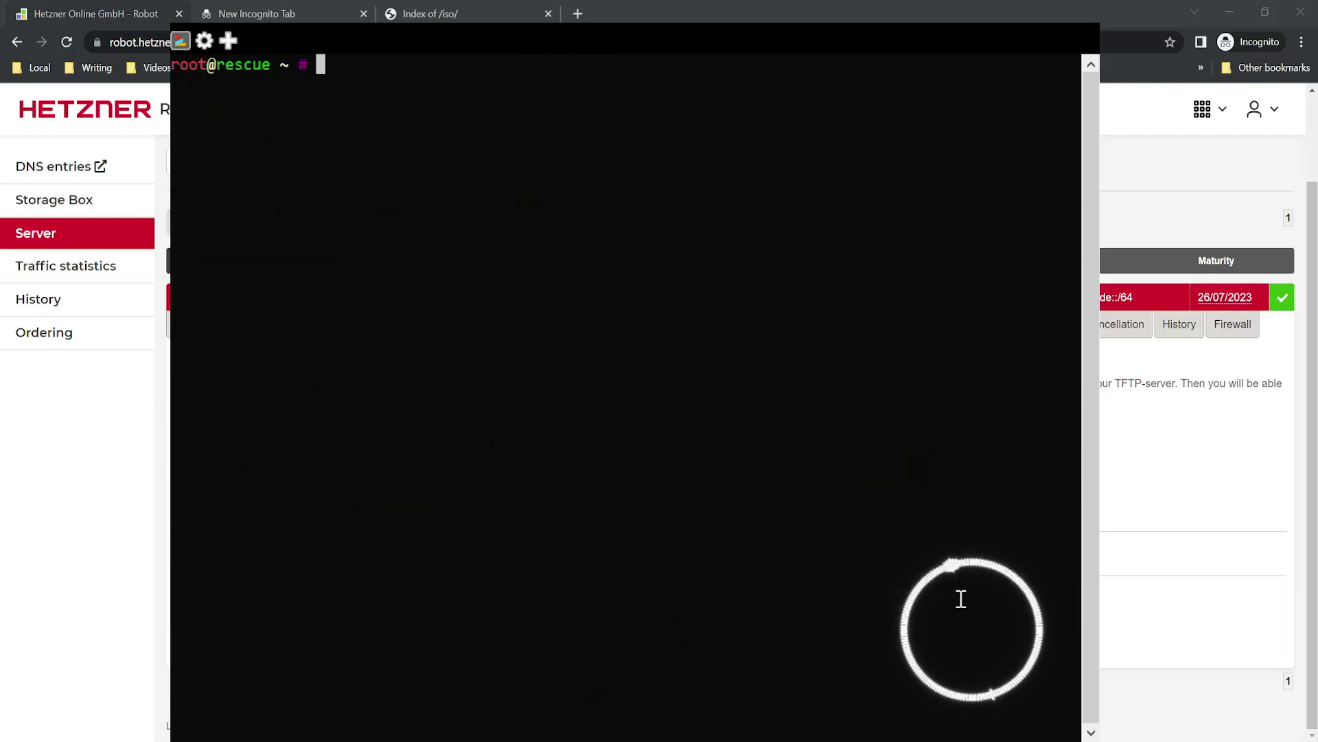
Run ip addr, copy interface enp35s0 and the IPv4 address, and recall the en-us qemu command
{"action": "key", "text": "Up"}
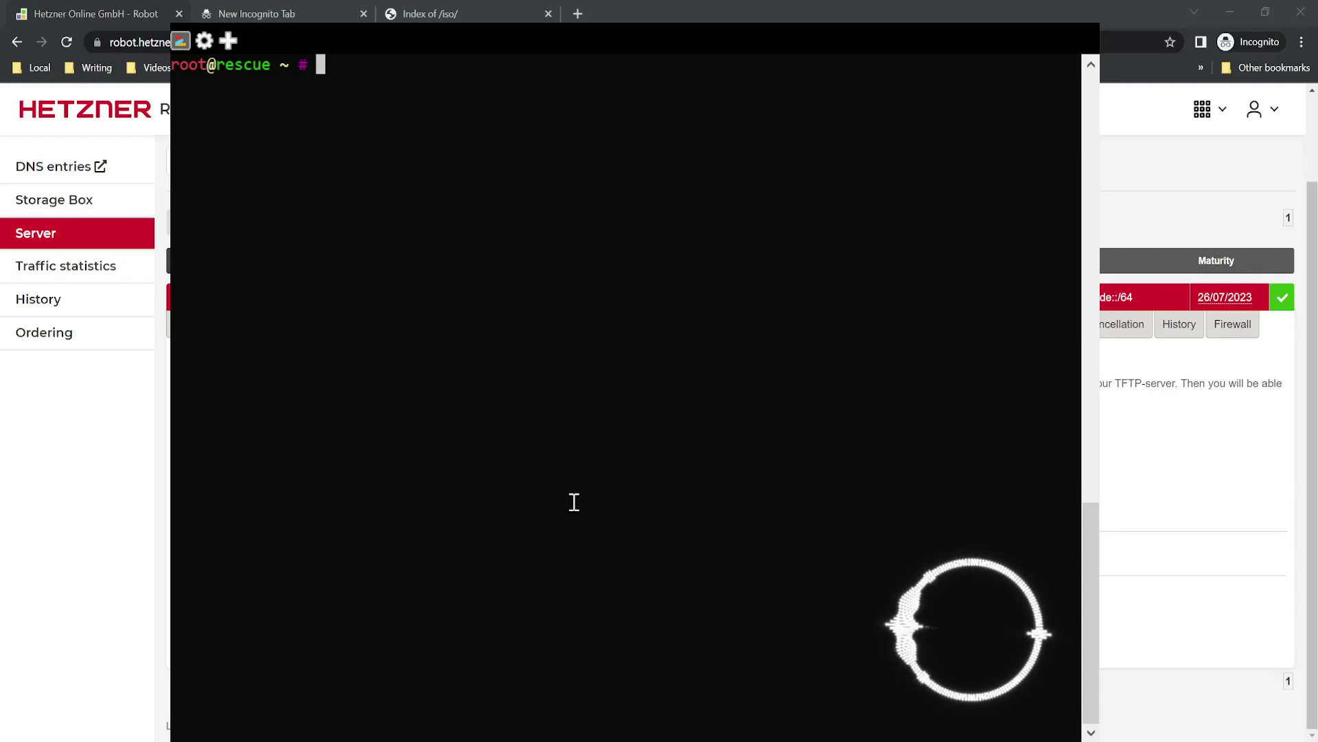
{"action": "type", "text": "ip addr"}
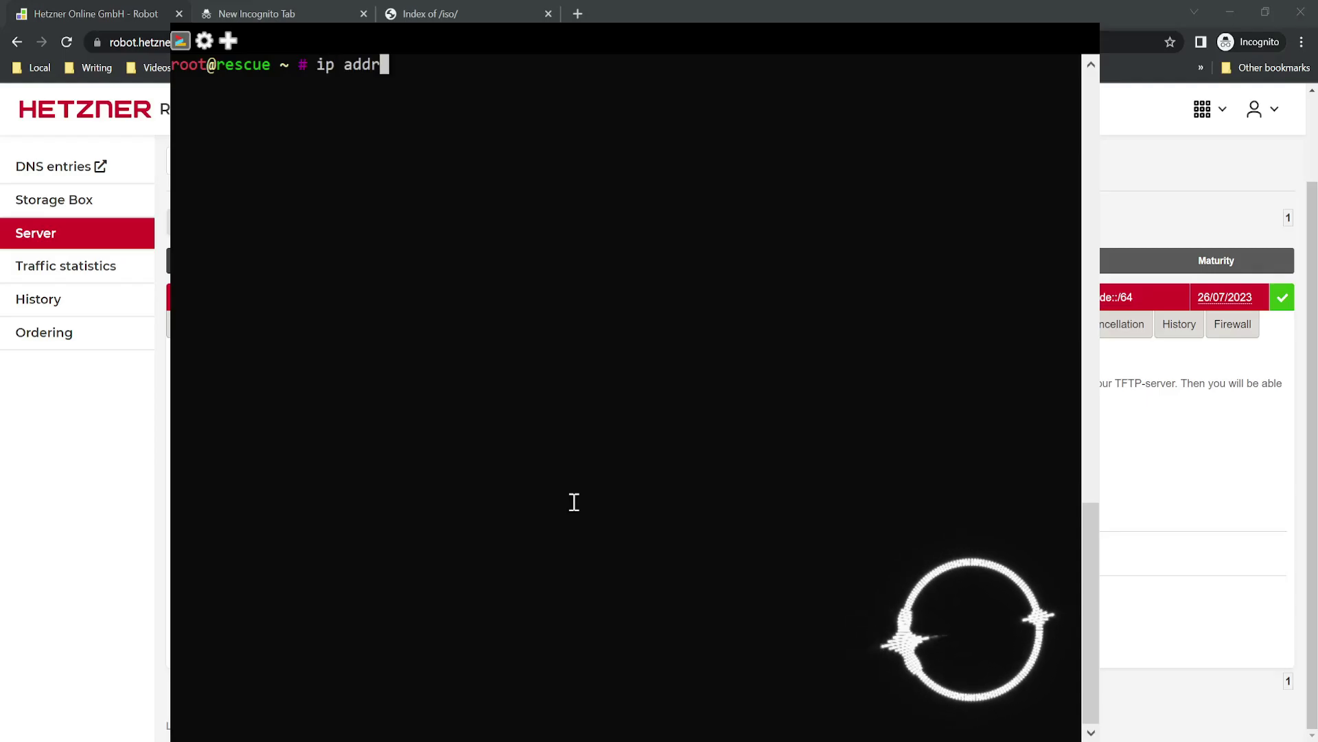
{"action": "key", "text": "Return"}
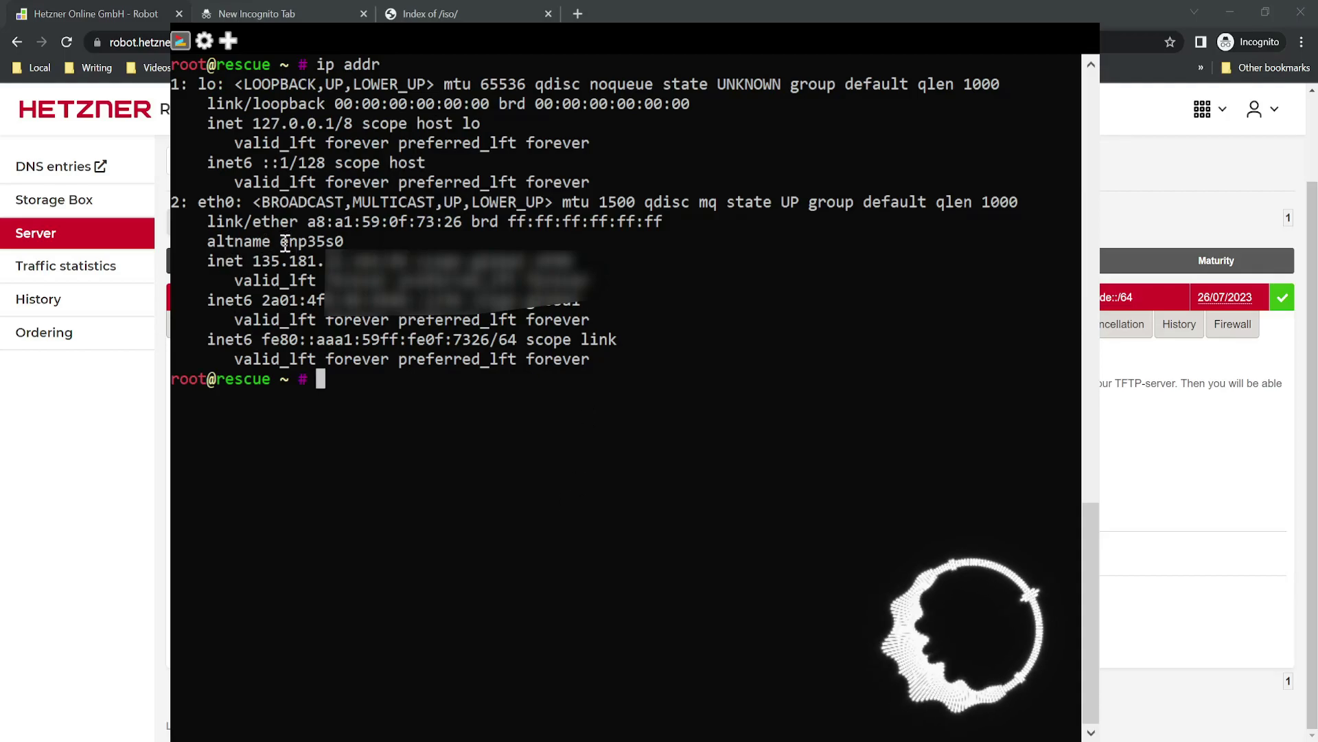
{"action": "left_click_drag", "start_coordinate": [281, 240], "coordinate": [339, 242]}
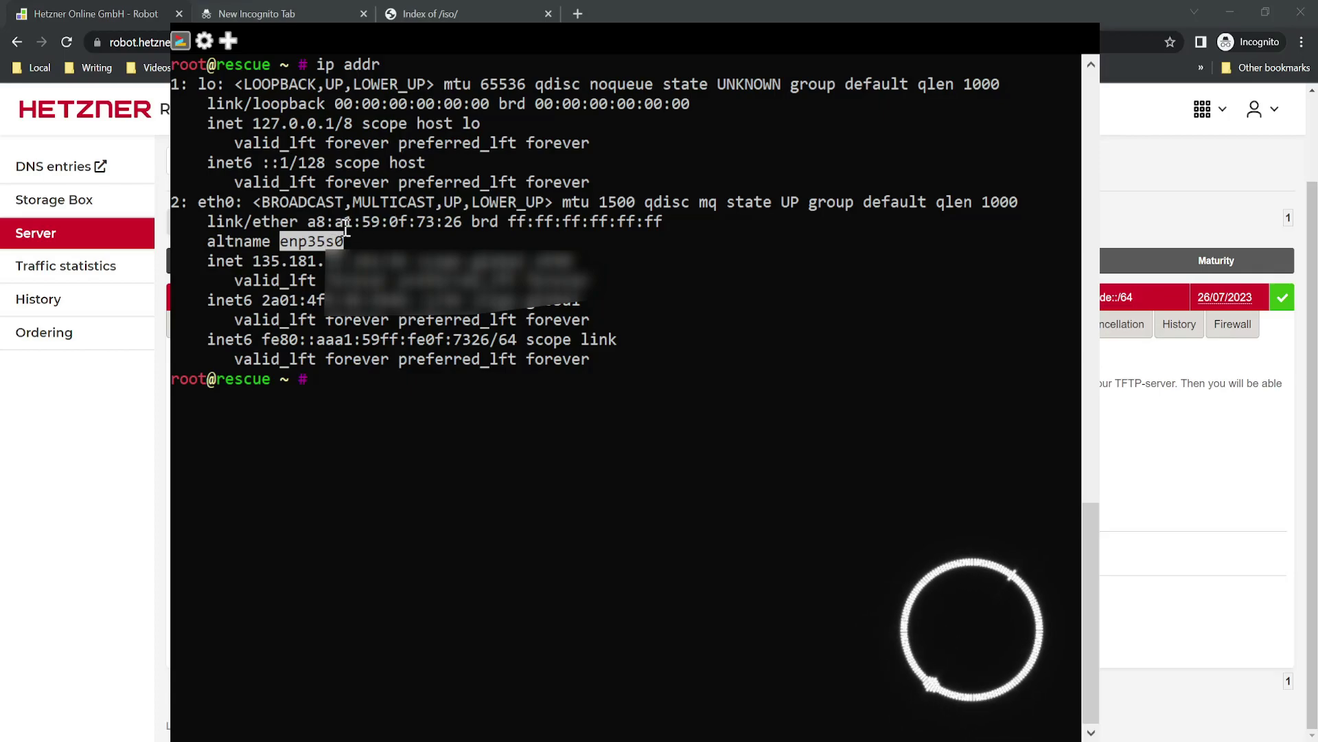
{"action": "right_click", "coordinate": [325, 231]}
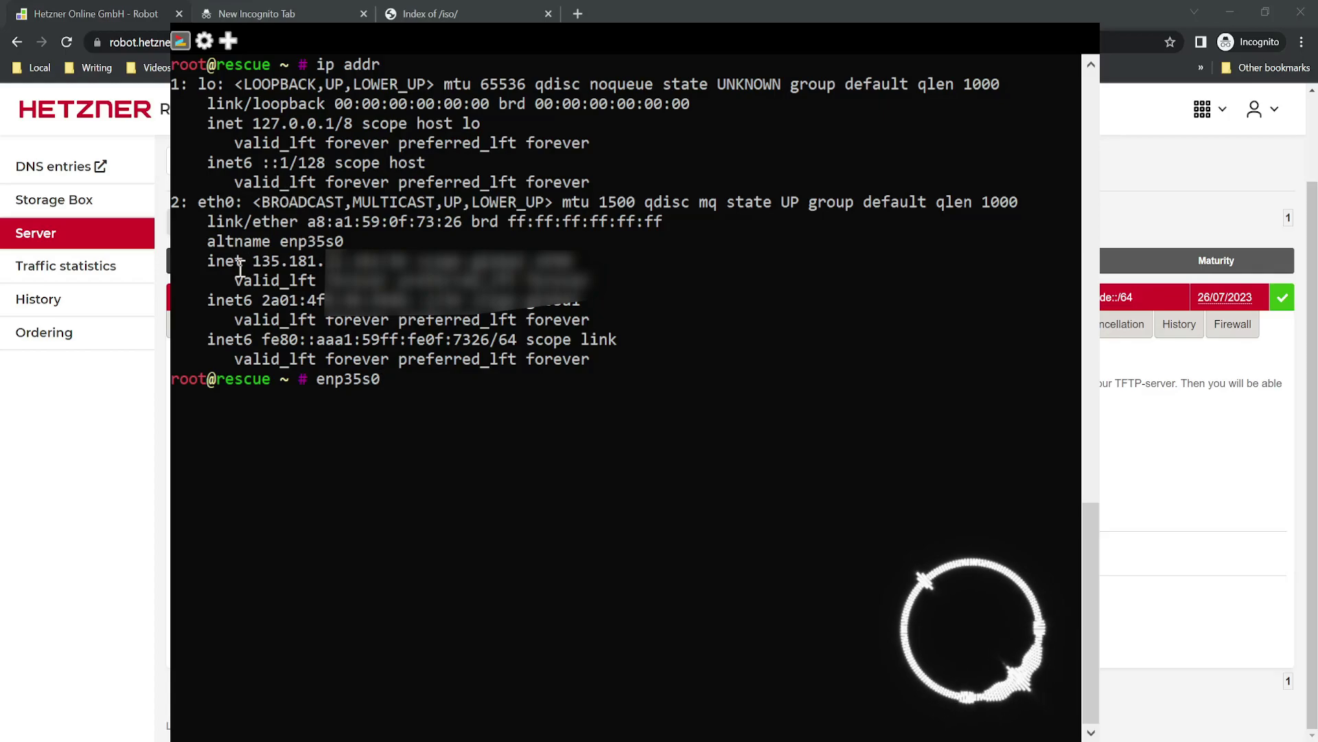
{"action": "left_click_drag", "start_coordinate": [254, 261], "coordinate": [408, 261]}
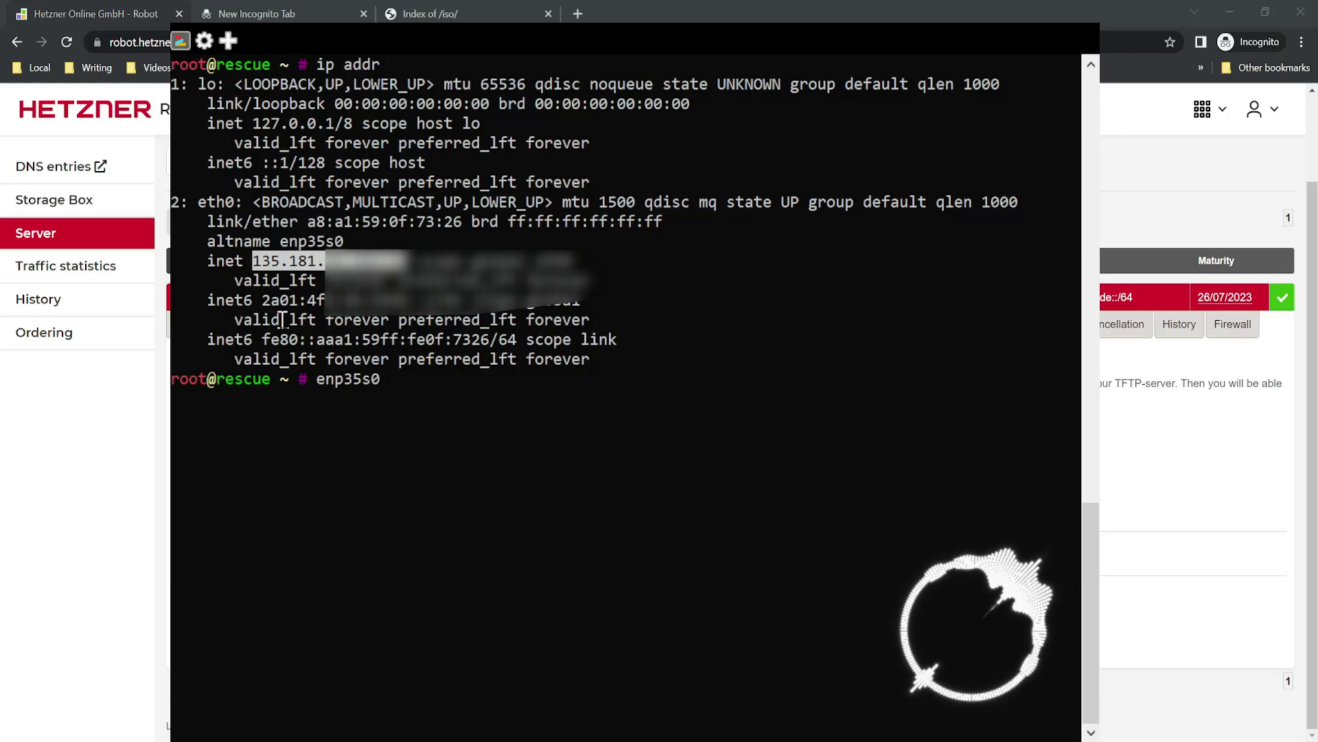
{"action": "left_click", "coordinate": [337, 383]}
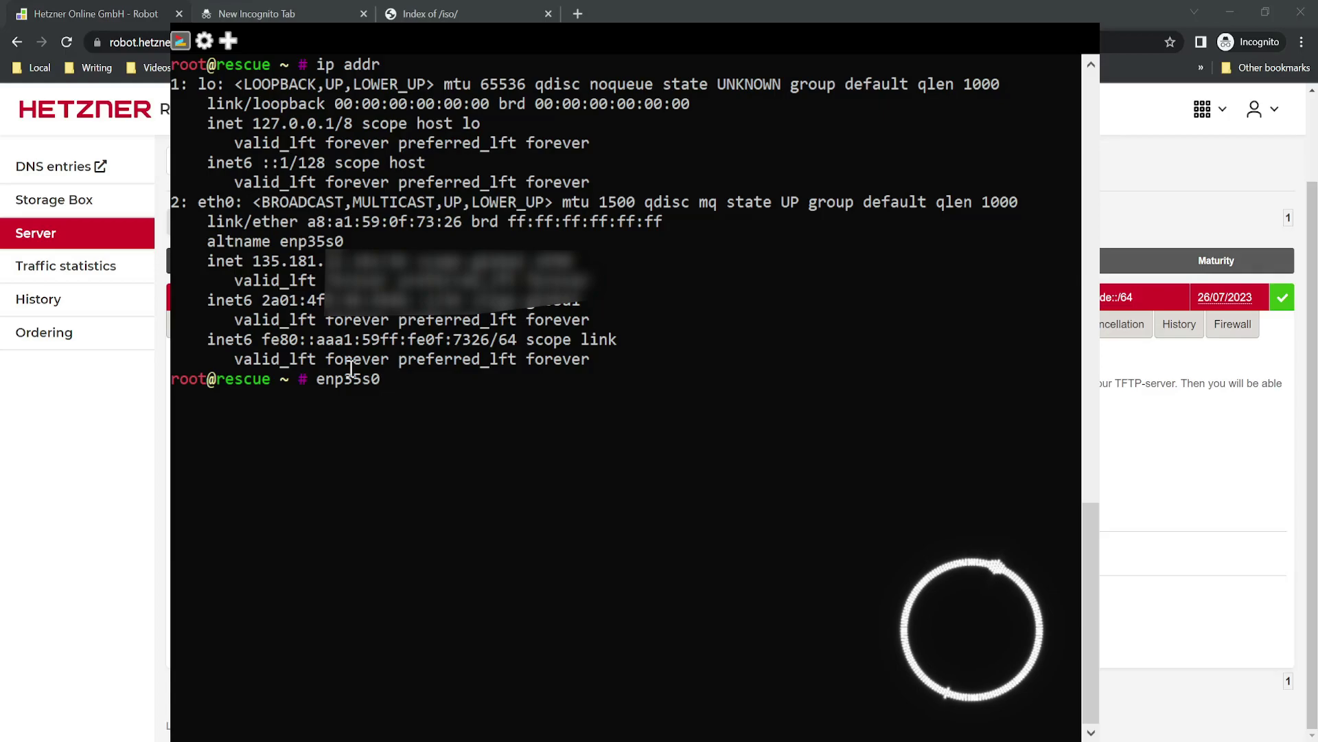
{"action": "key", "text": "Up"}
{"action": "key", "text": "Up"}
{"action": "key", "text": "Up"}
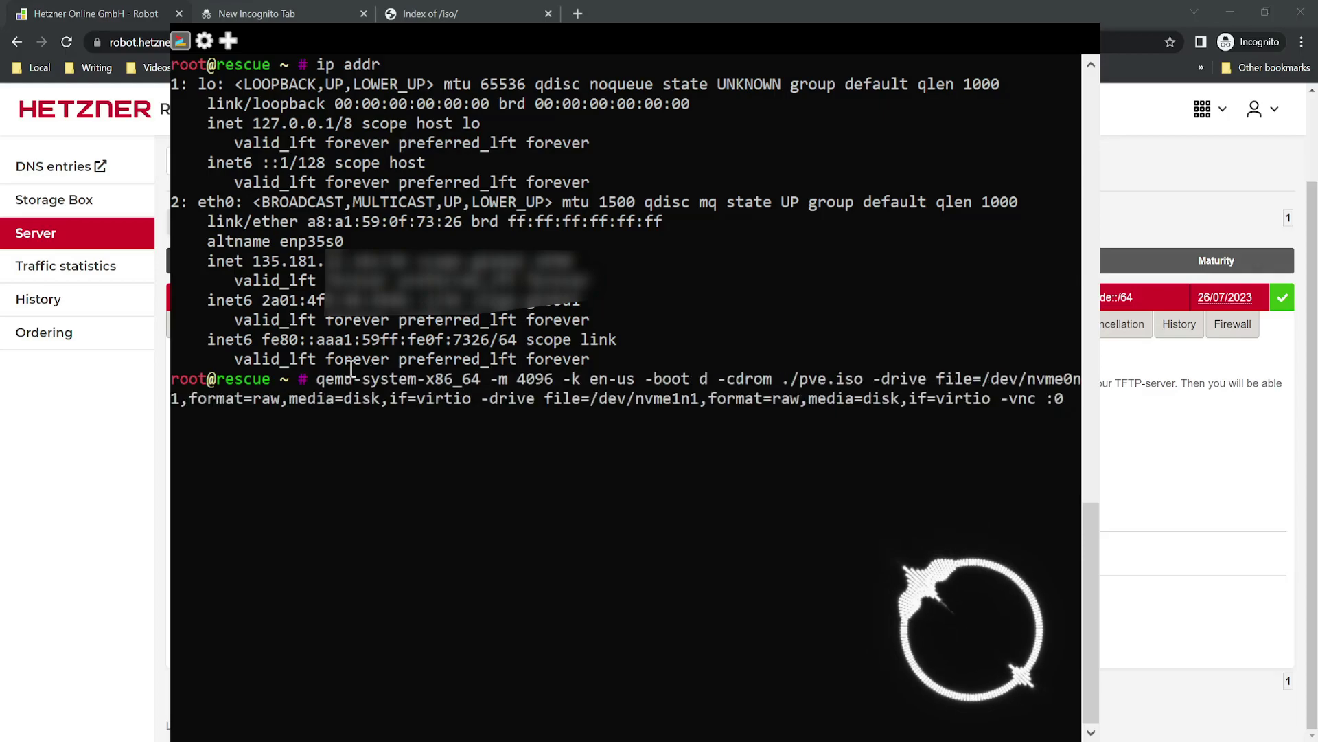
Remove '-boot d -cdrom ./pve.iso' from the qemu command and boot the VM from the NVMe disks
{"action": "left_click_drag", "start_coordinate": [648, 384], "coordinate": [864, 379]}
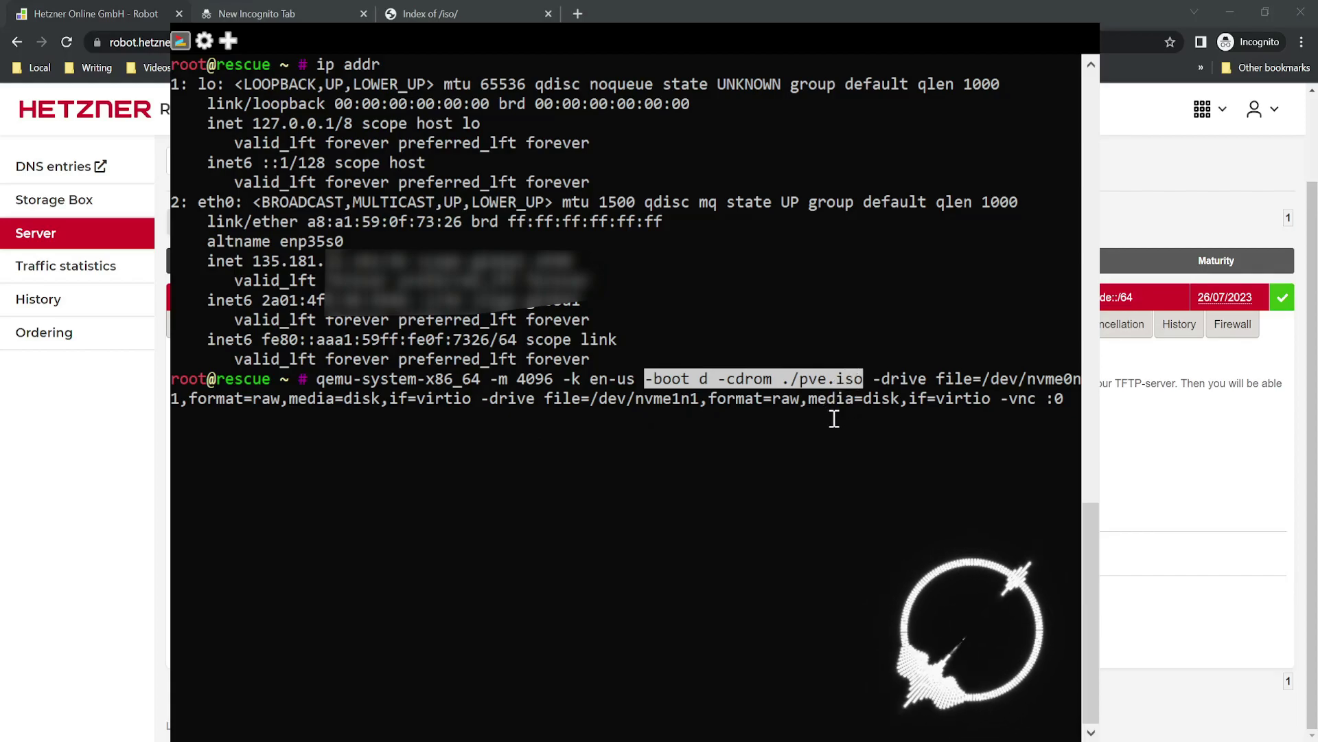
{"action": "key", "text": "BackSpace"}
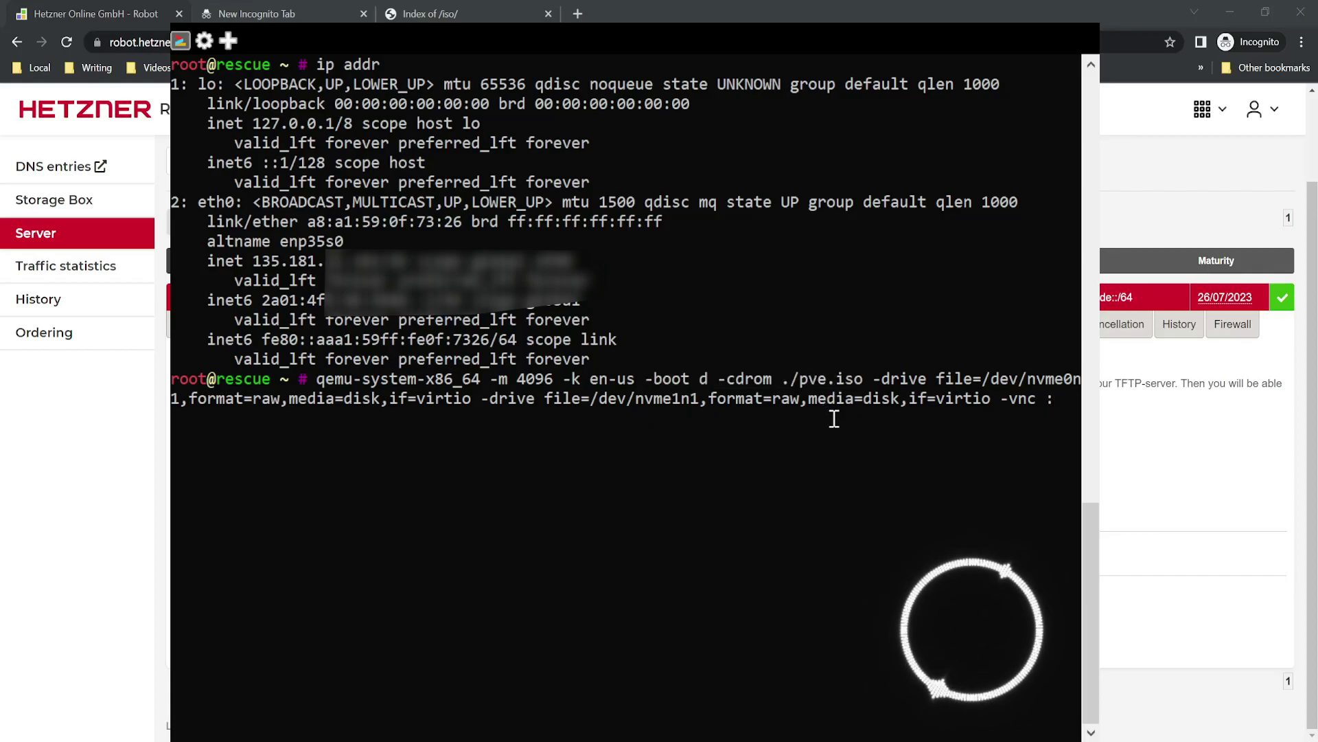
{"action": "key", "text": "Up"}
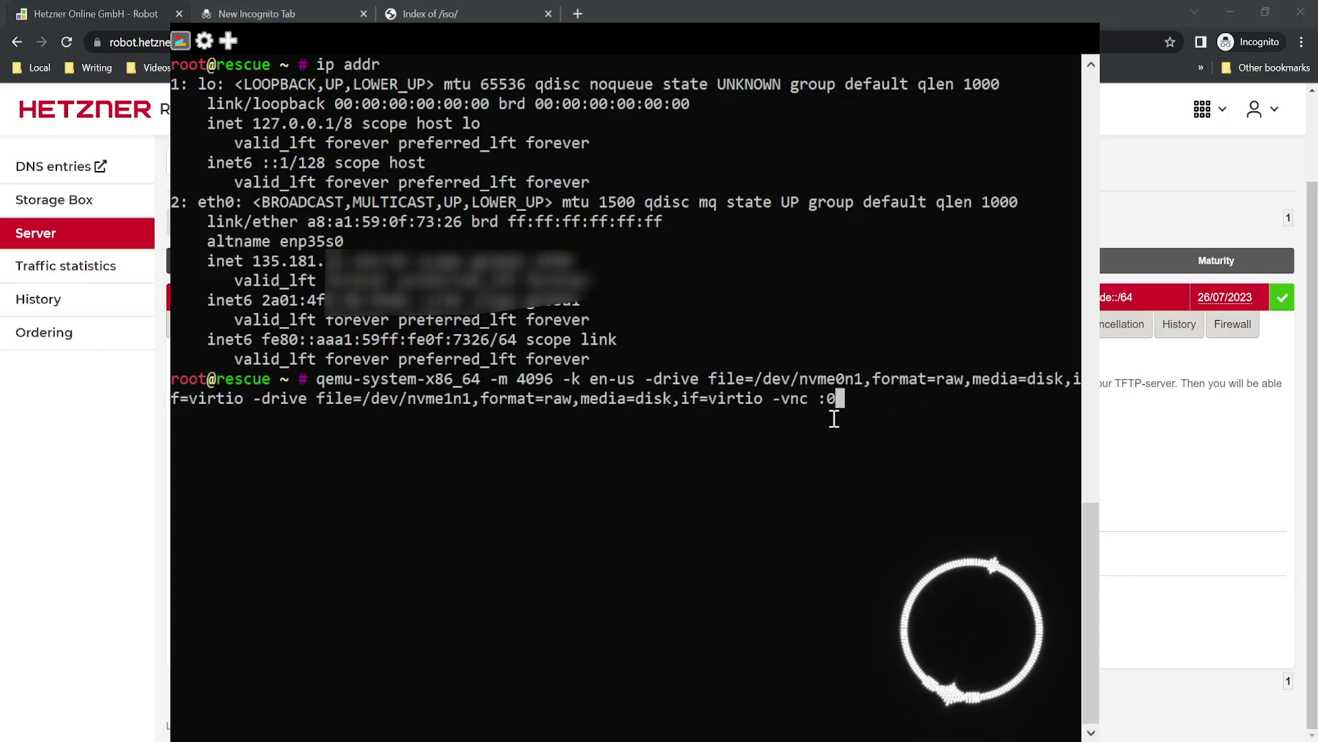
{"action": "key", "text": "Return"}
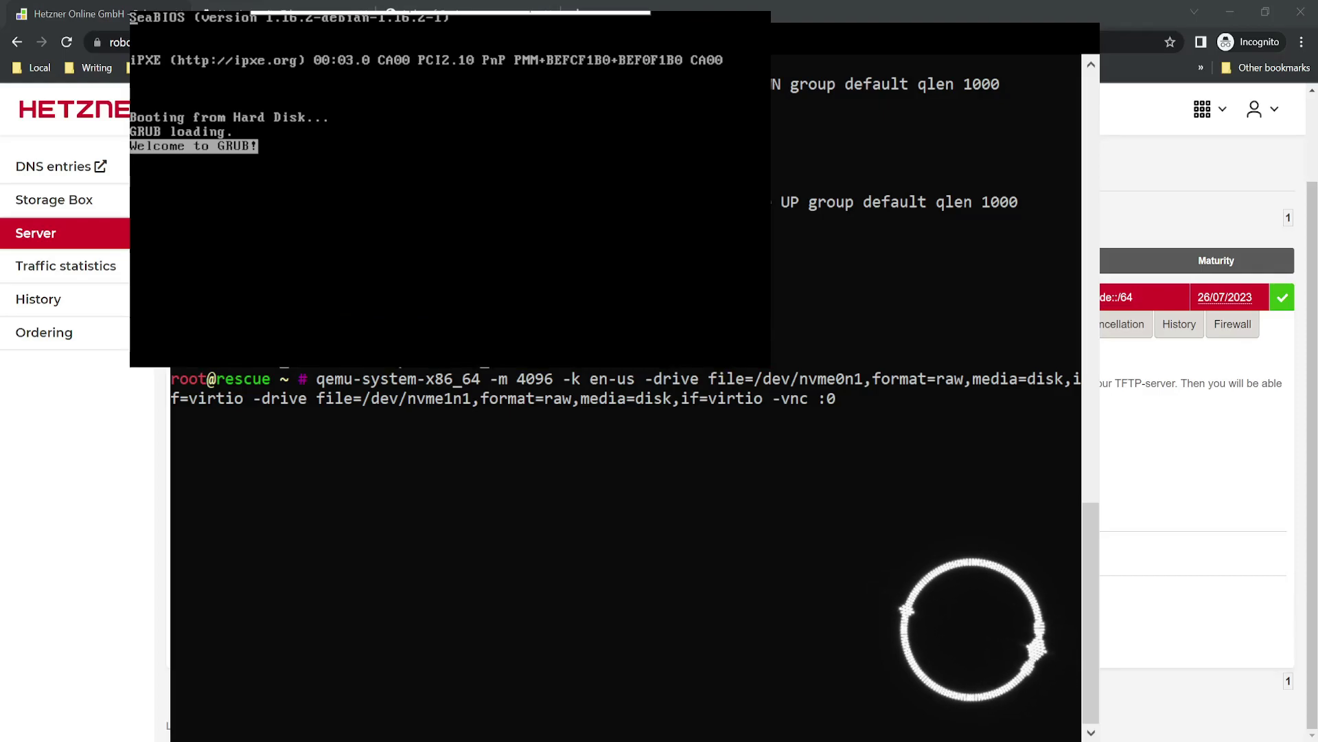
Bring the VNC Viewer window into view to watch Proxmox VE boot to its login prompt
{"action": "key", "text": "alt+Tab"}
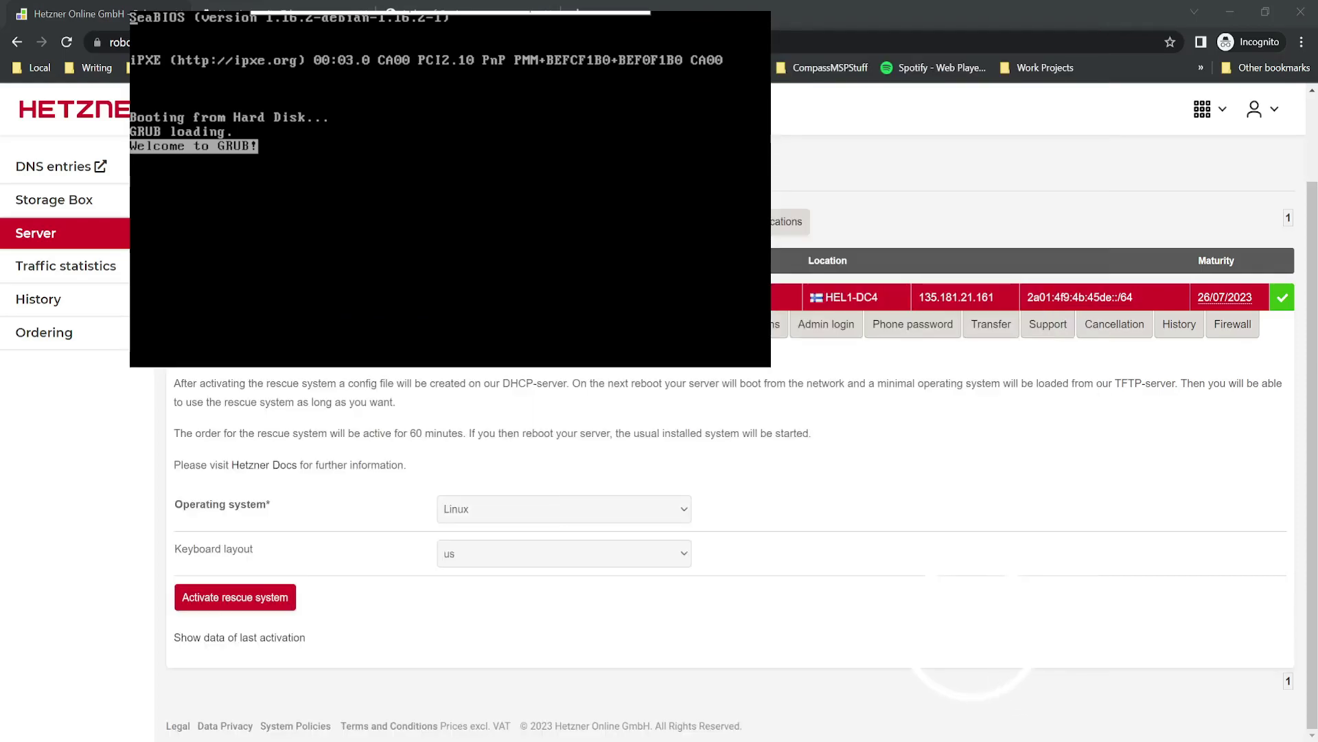
{"action": "left_click_drag", "start_coordinate": [450, 12], "coordinate": [451, 100]}
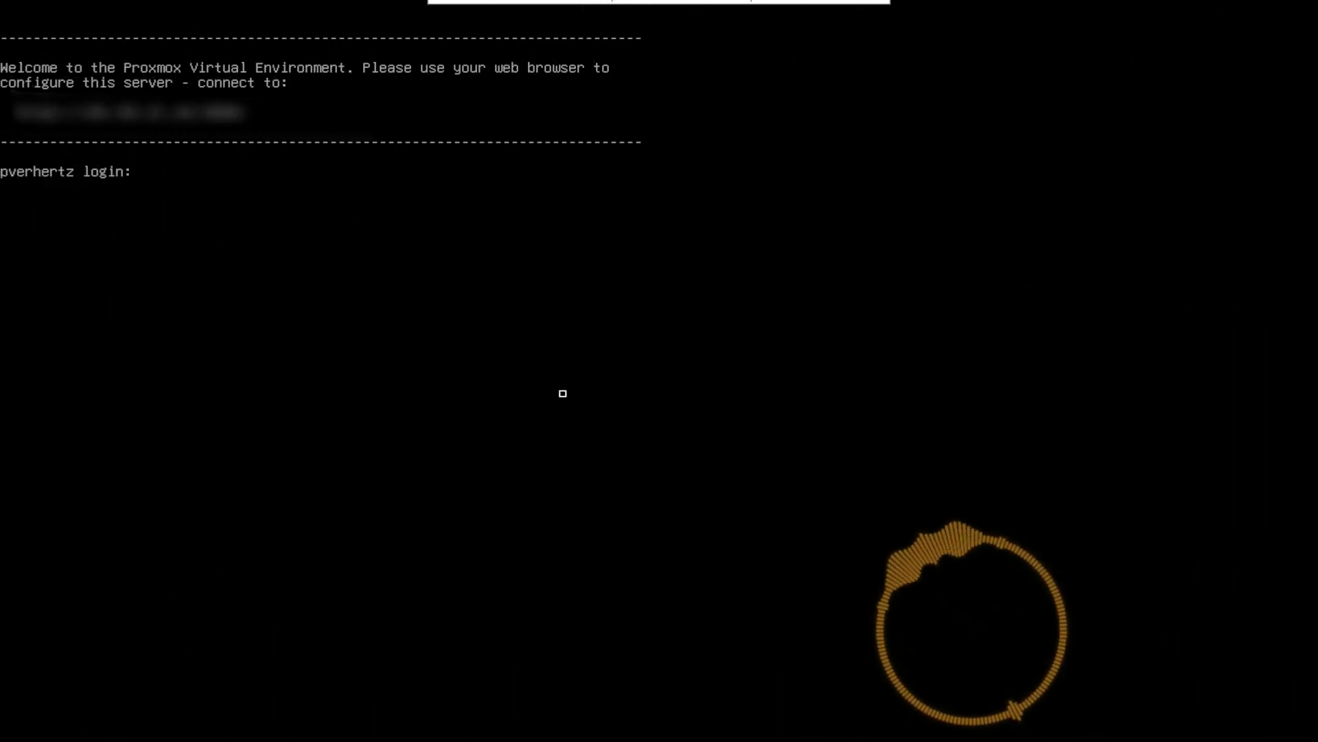
Log in to the Proxmox console as root with the root password
{"action": "type", "text": "root"}
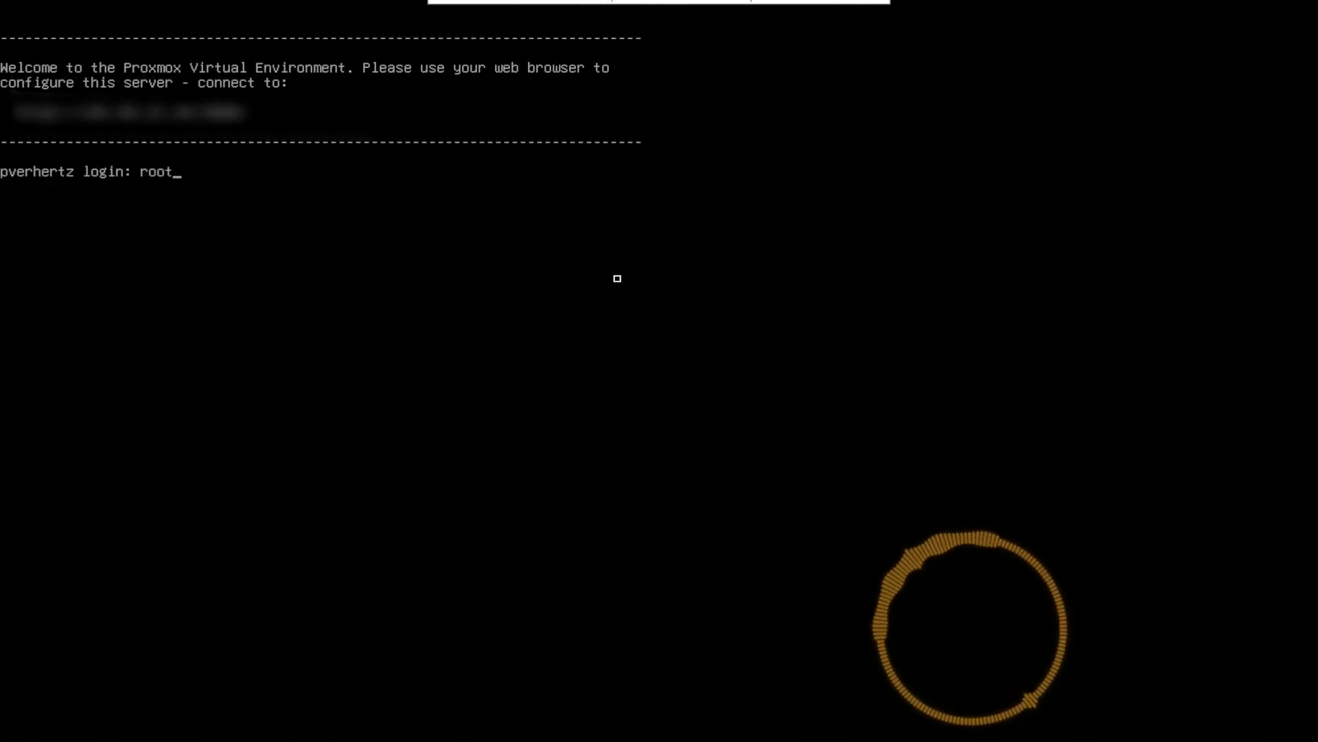
{"action": "key", "text": "Return"}
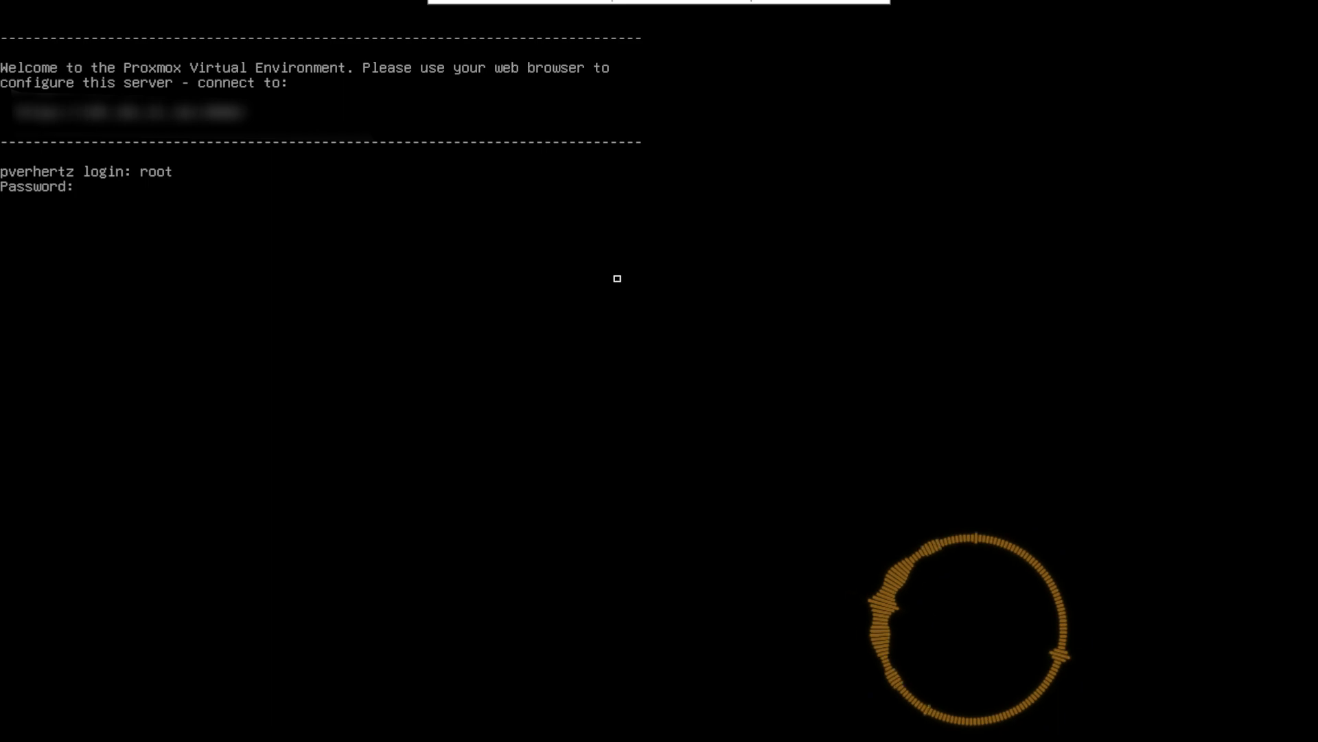
{"action": "key", "text": "Return"}
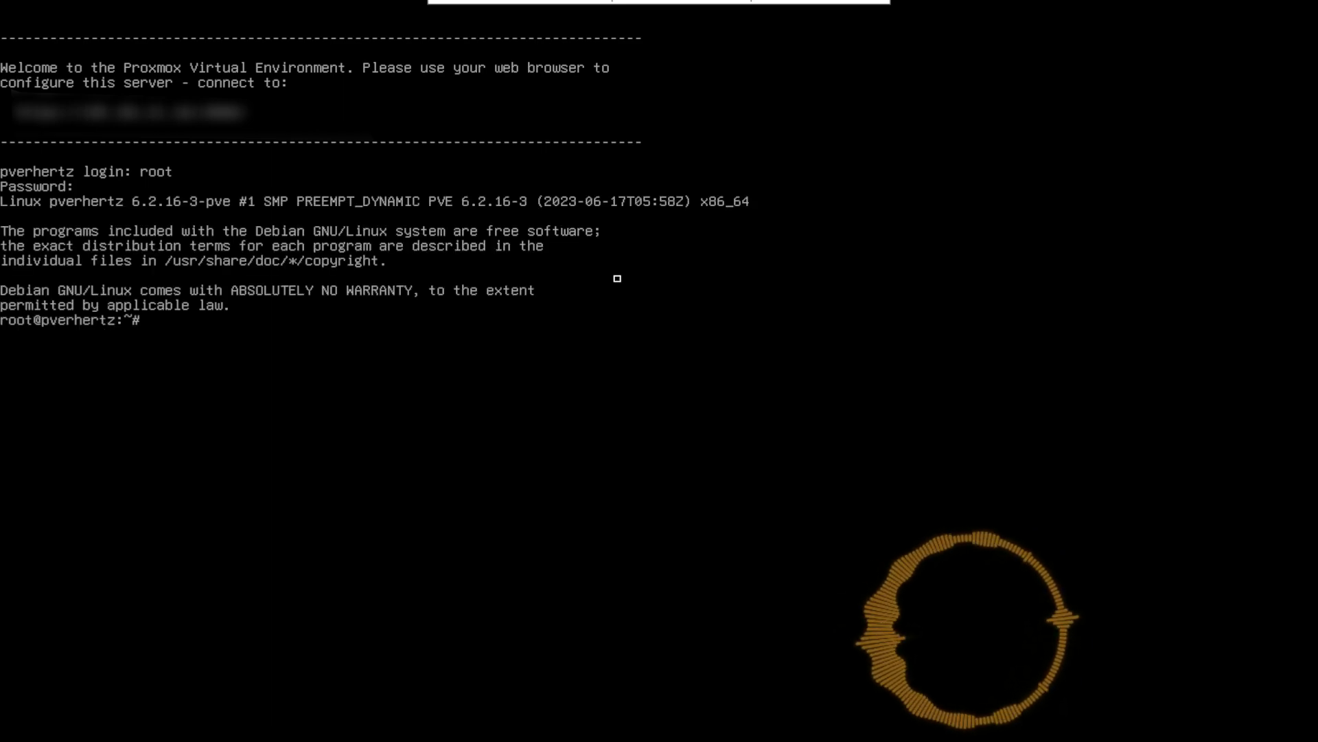
Open /etc/network/interfaces in nano
{"action": "type", "text": "nan"}
{"action": "key", "text": "BackSpace"}
{"action": "key", "text": "BackSpace"}
{"action": "key", "text": "BackSpace"}
{"action": "type", "text": "noa"}
{"action": "key", "text": "BackSpace"}
{"action": "key", "text": "BackSpace"}
{"action": "key", "text": "BackSpace"}
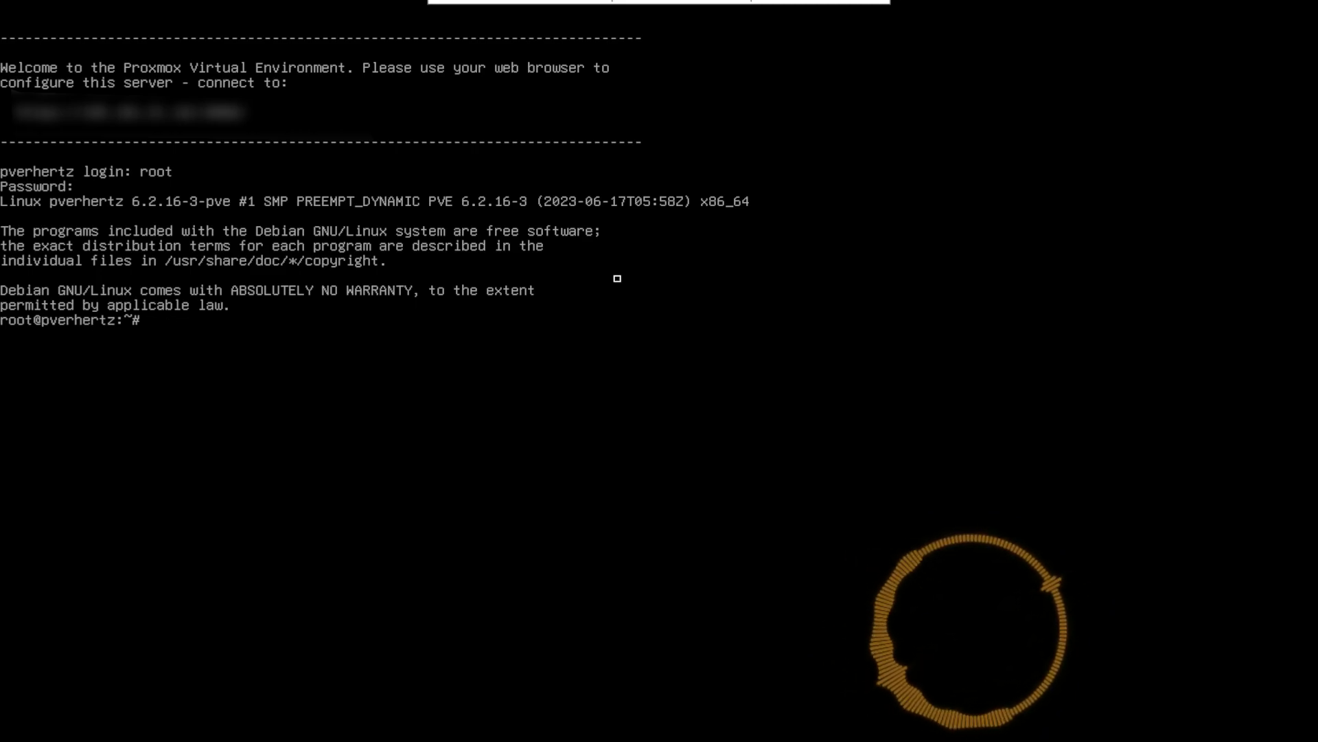
{"action": "type", "text": "nano /e"}
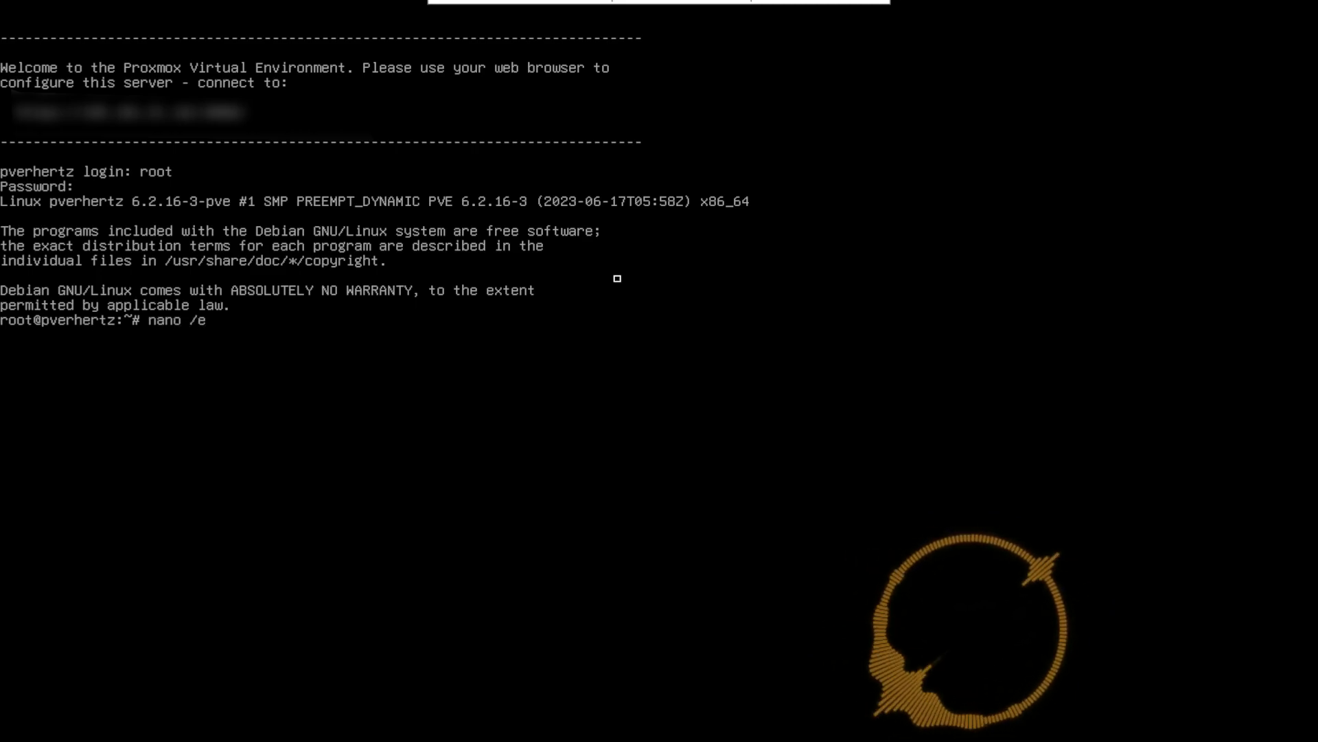
{"action": "type", "text": "tc/netwo"}
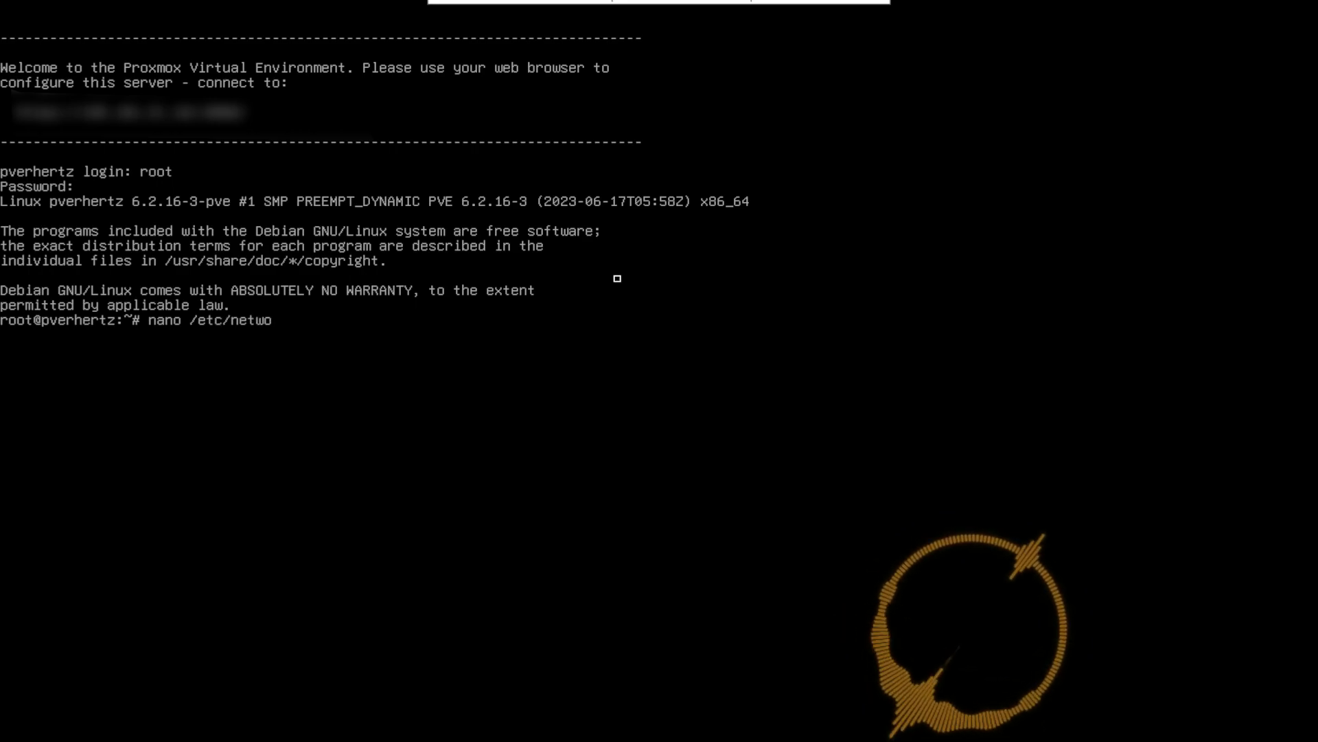
{"action": "type", "text": "rk/con"}
{"action": "key", "text": "BackSpace"}
{"action": "key", "text": "BackSpace"}
{"action": "key", "text": "BackSpace"}
{"action": "key", "text": "BackSpace"}
{"action": "type", "text": "/in"}
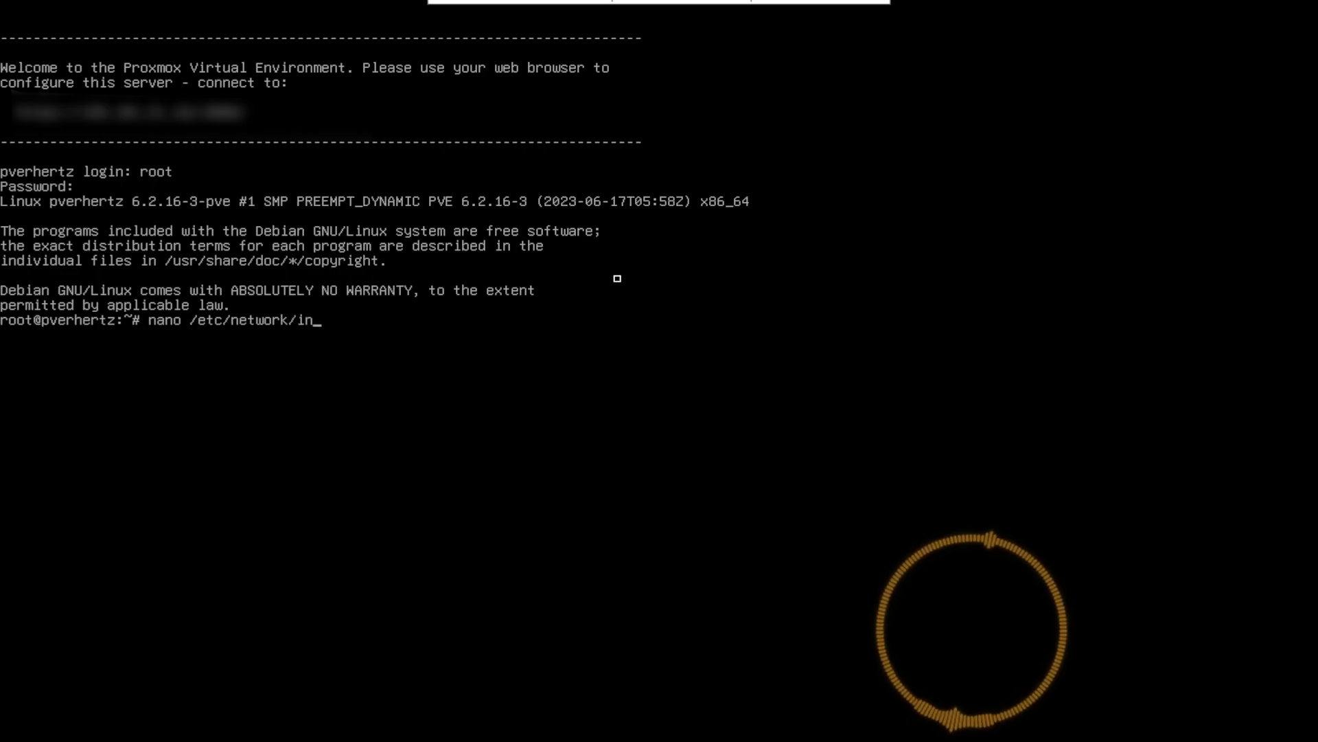
{"action": "key", "text": "Tab"}
{"action": "key", "text": "Return"}
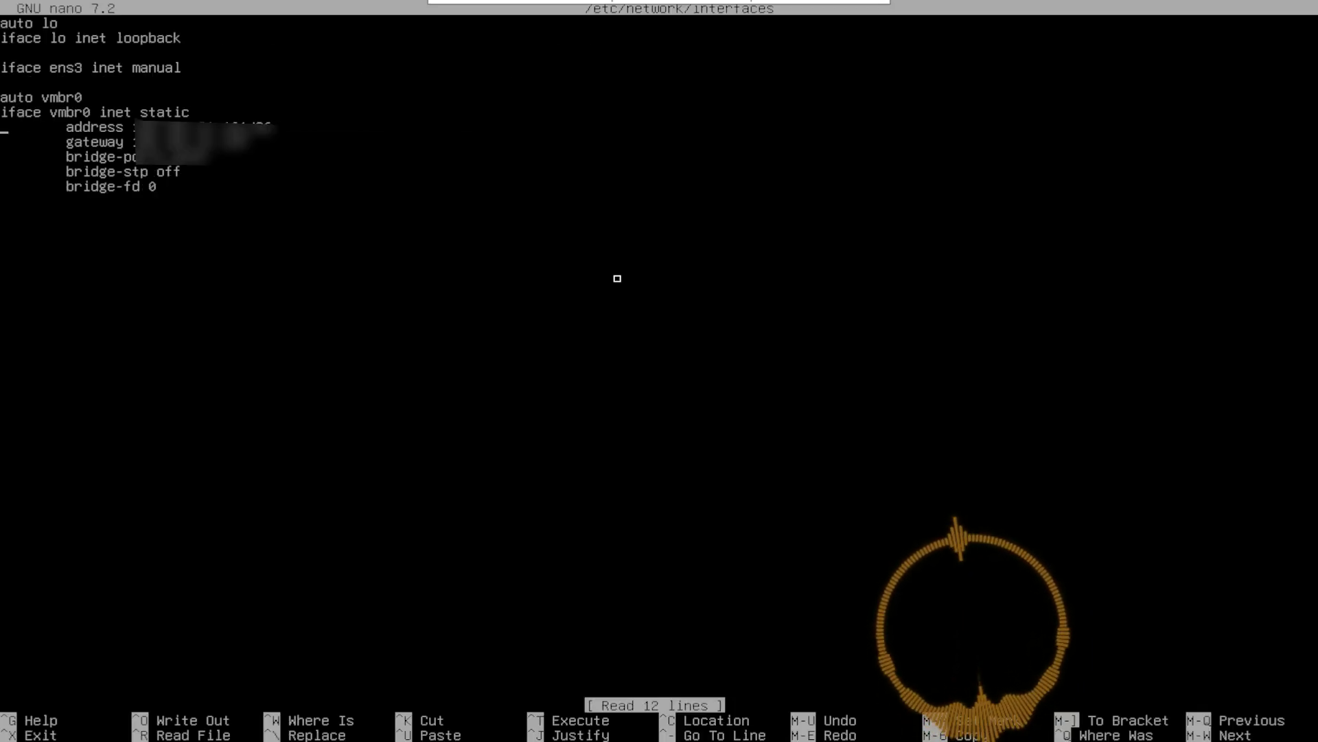
Change vmbr0's bridge-ports interface to ens3 and save /etc/network/interfaces
{"action": "key", "text": "BackSpace"}
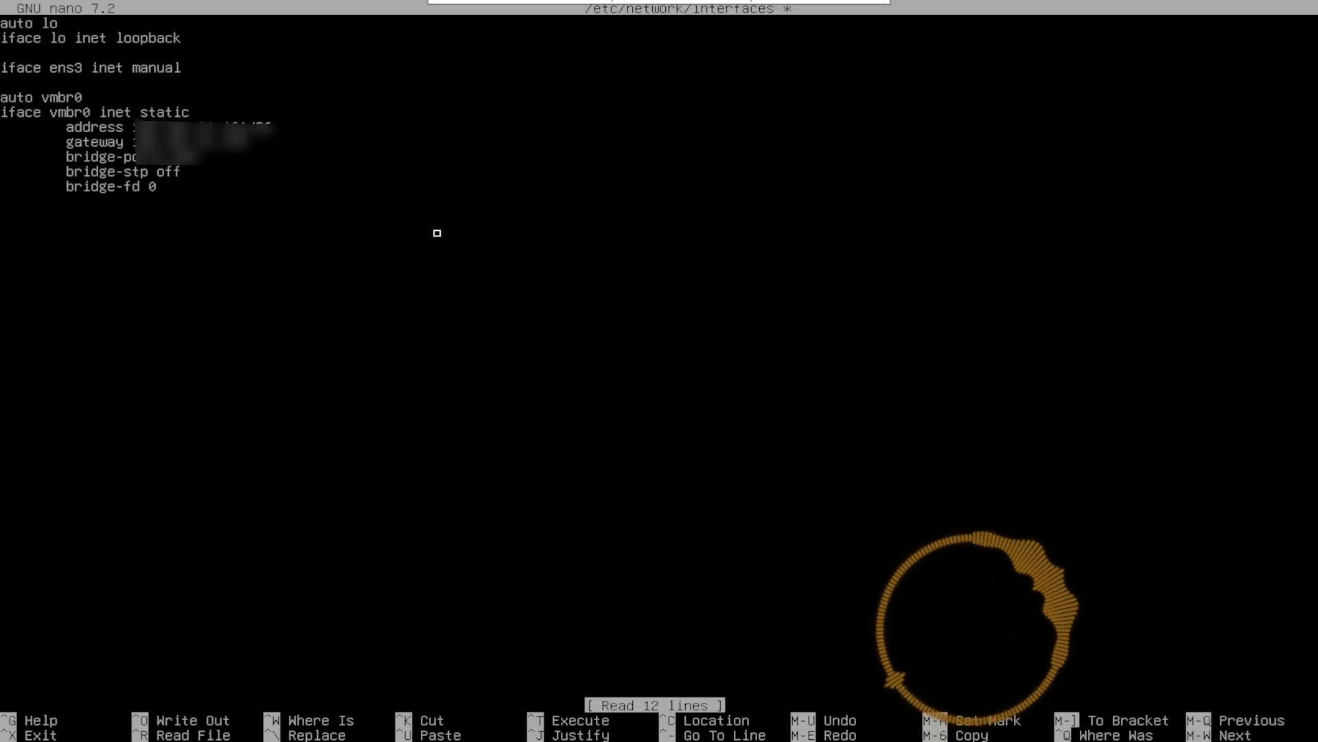
{"action": "type", "text": "ens3"}
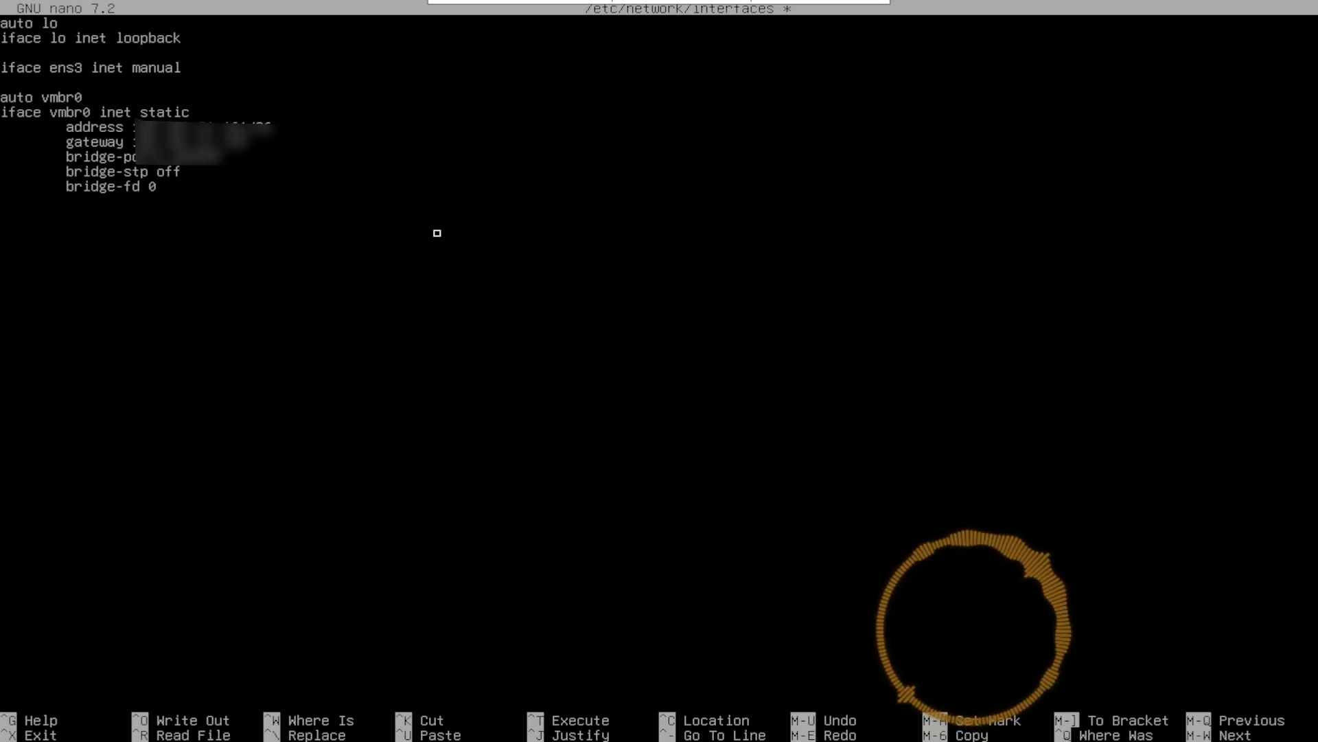
{"action": "key", "text": "ctrl+x"}
{"action": "key", "text": "y"}
{"action": "key", "text": "Return"}
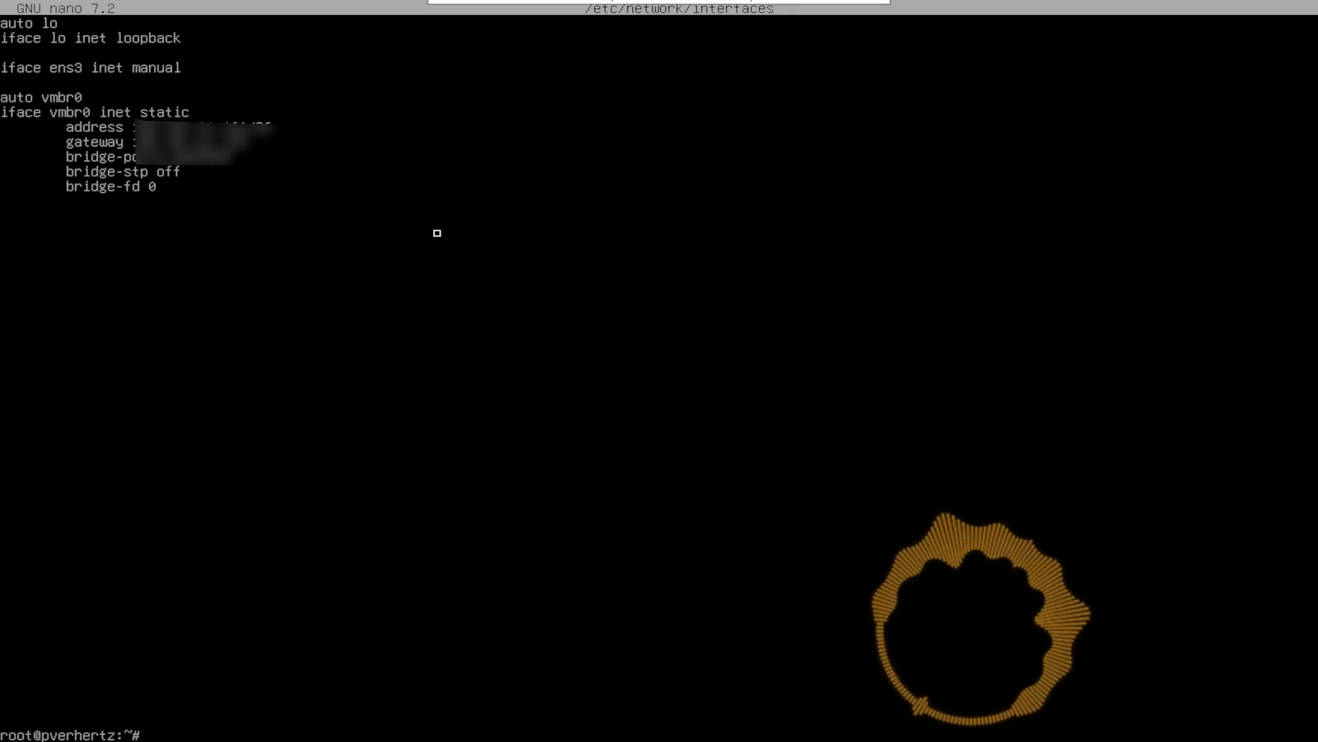
Run ifreload, which fails with a usage error, then shut the system down with 'shutdown now'
{"action": "type", "text": "ifre"}
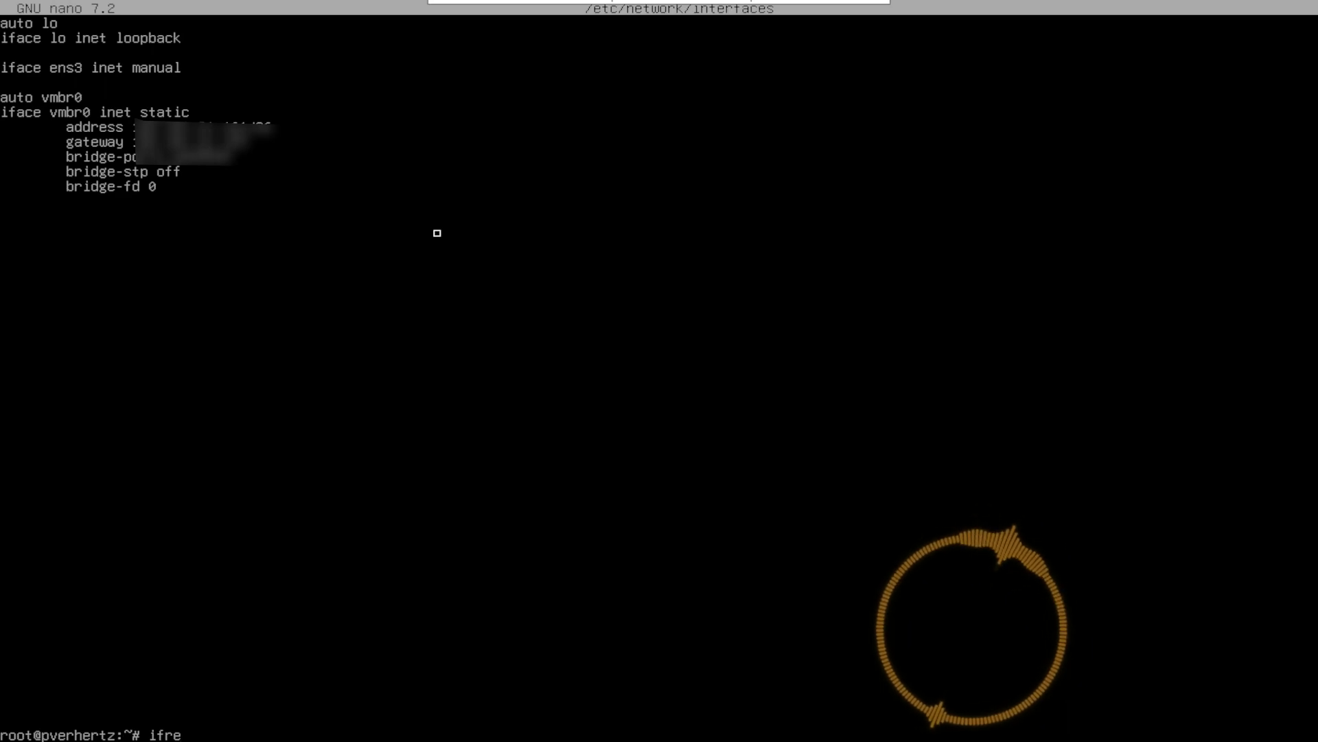
{"action": "type", "text": "load"}
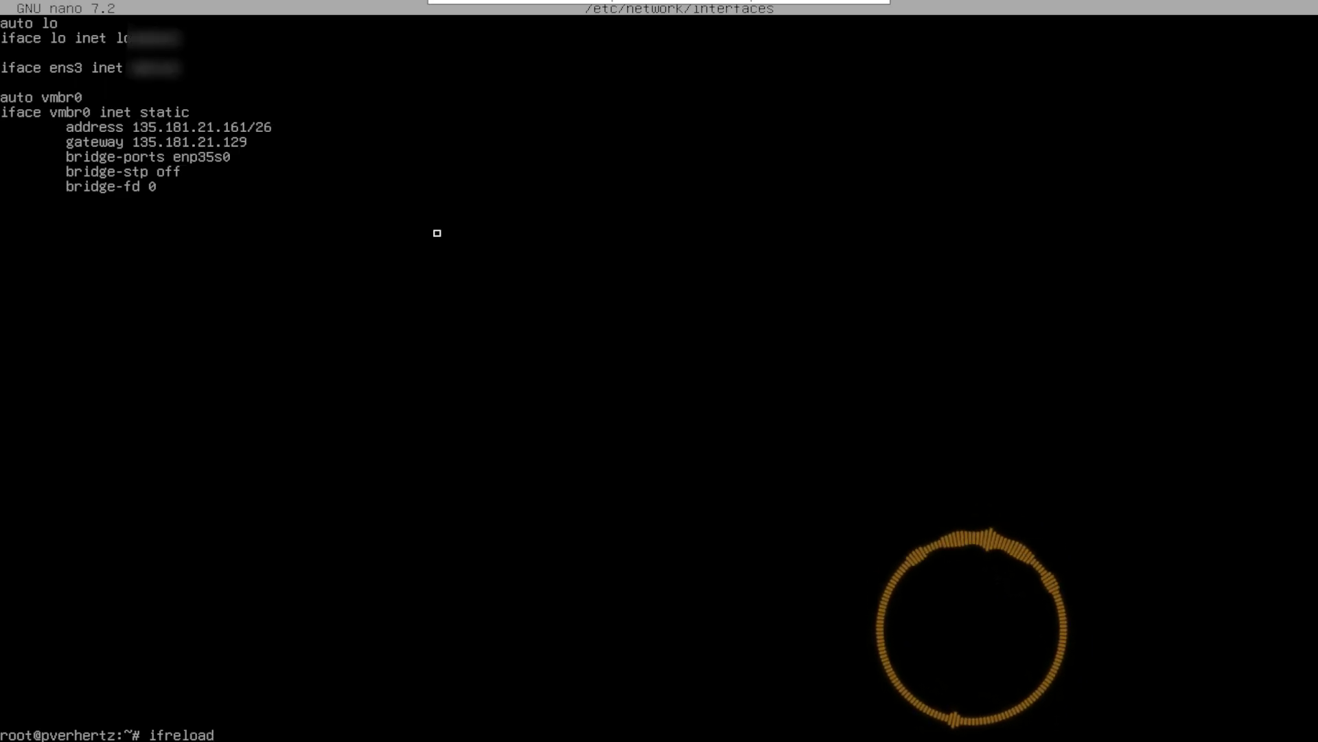
{"action": "key", "text": "Return"}
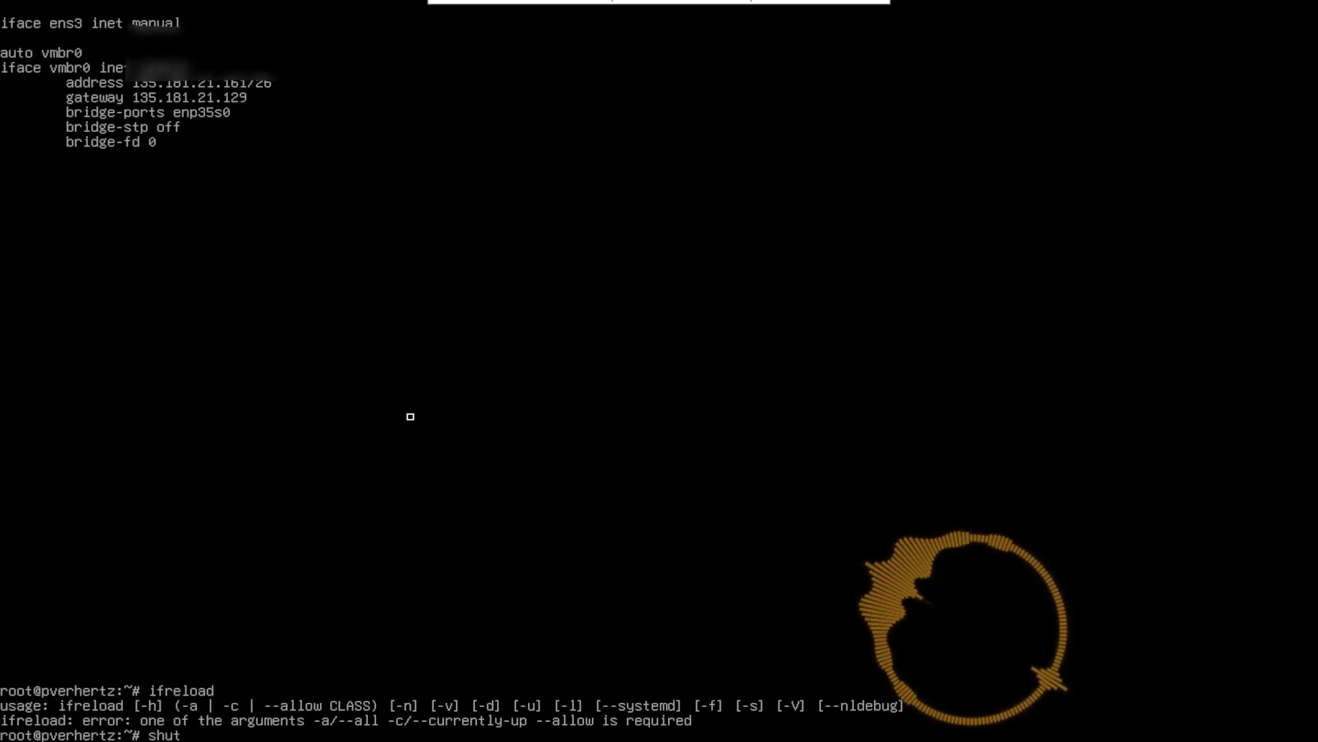
{"action": "type", "text": "own"}
{"action": "key", "text": "Return"}
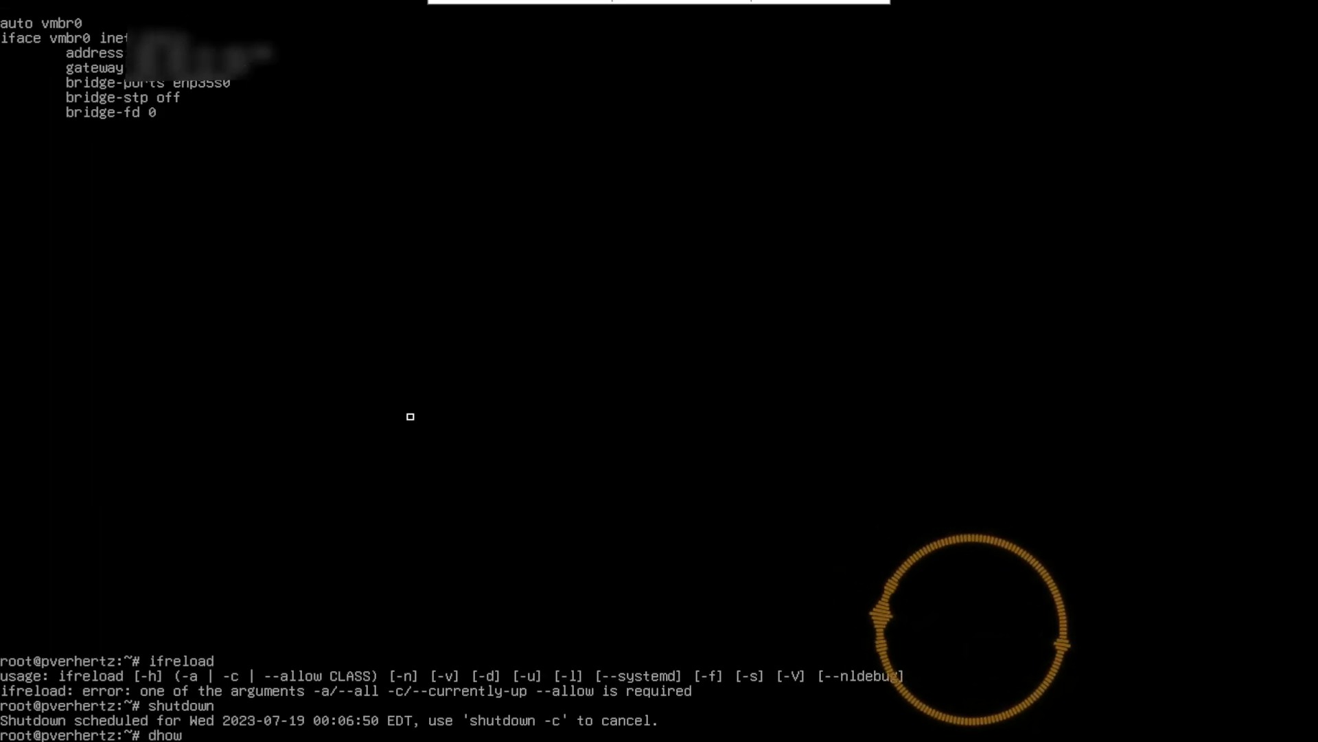
{"action": "type", "text": "shutd"}
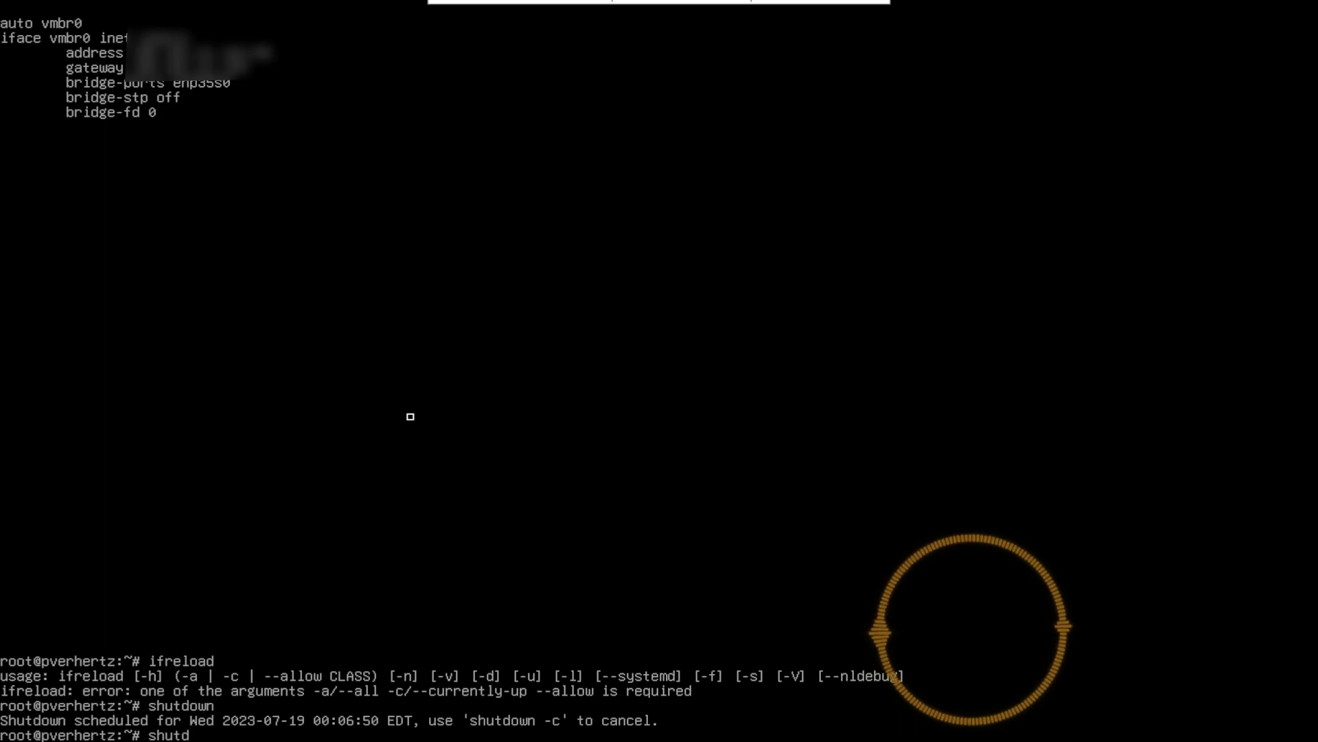
{"action": "type", "text": "own now"}
{"action": "key", "text": "Return"}
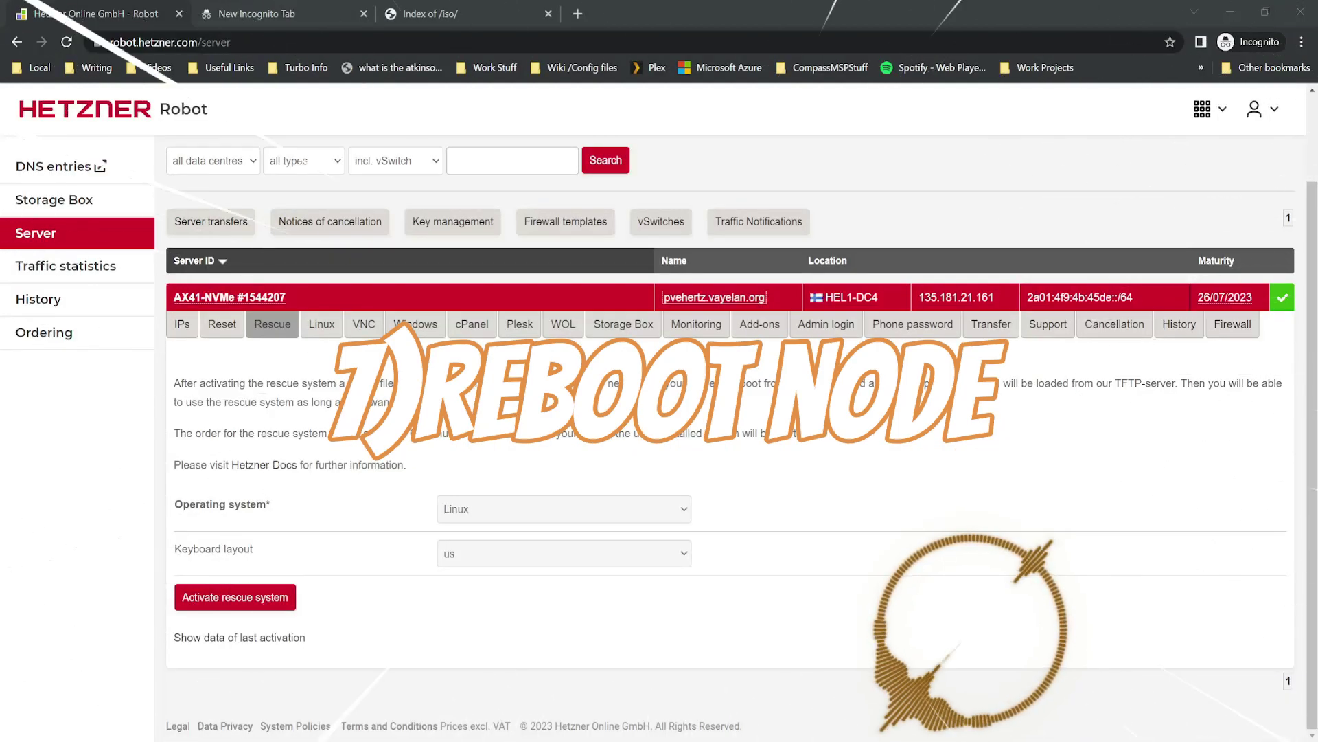
{"action": "key", "text": "alt+Tab"}
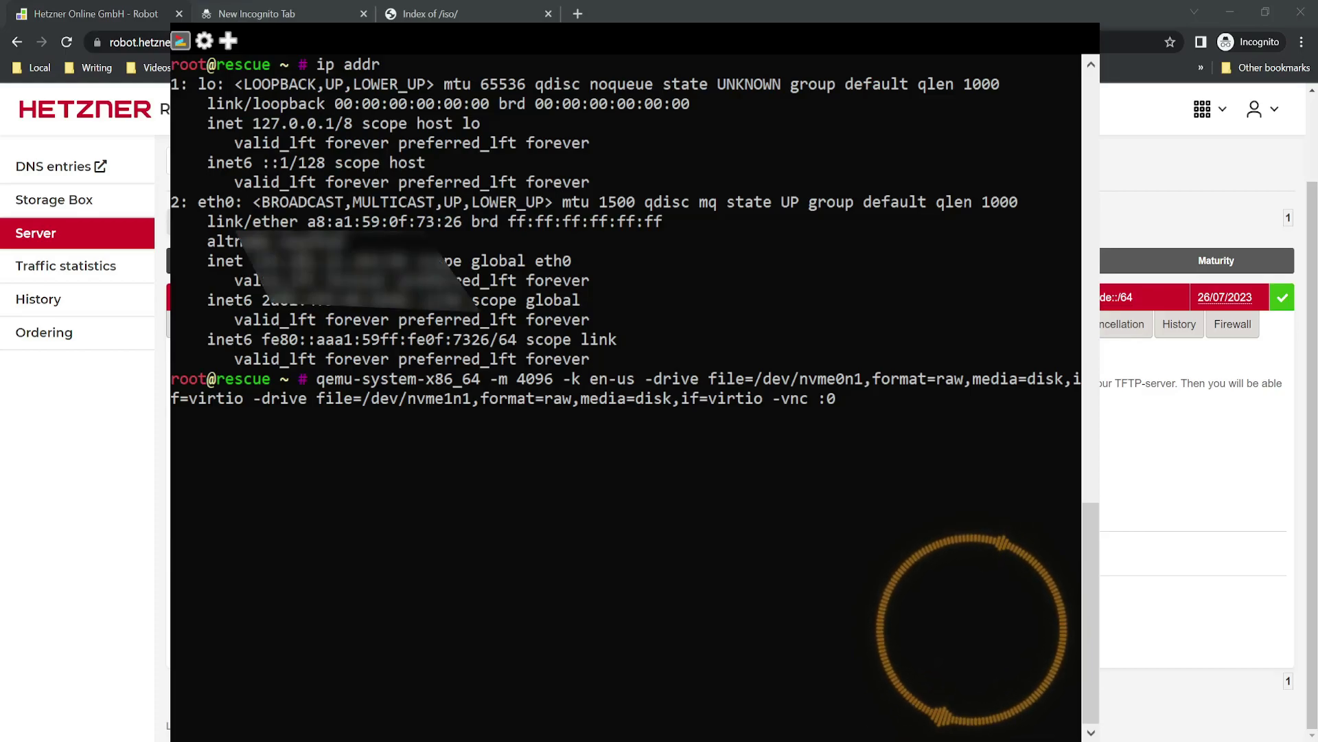
Stop the qemu VM, reboot the rescue server, and close the disconnected terminal window
{"action": "key", "text": "Return"}
{"action": "key", "text": "ctrl+c"}
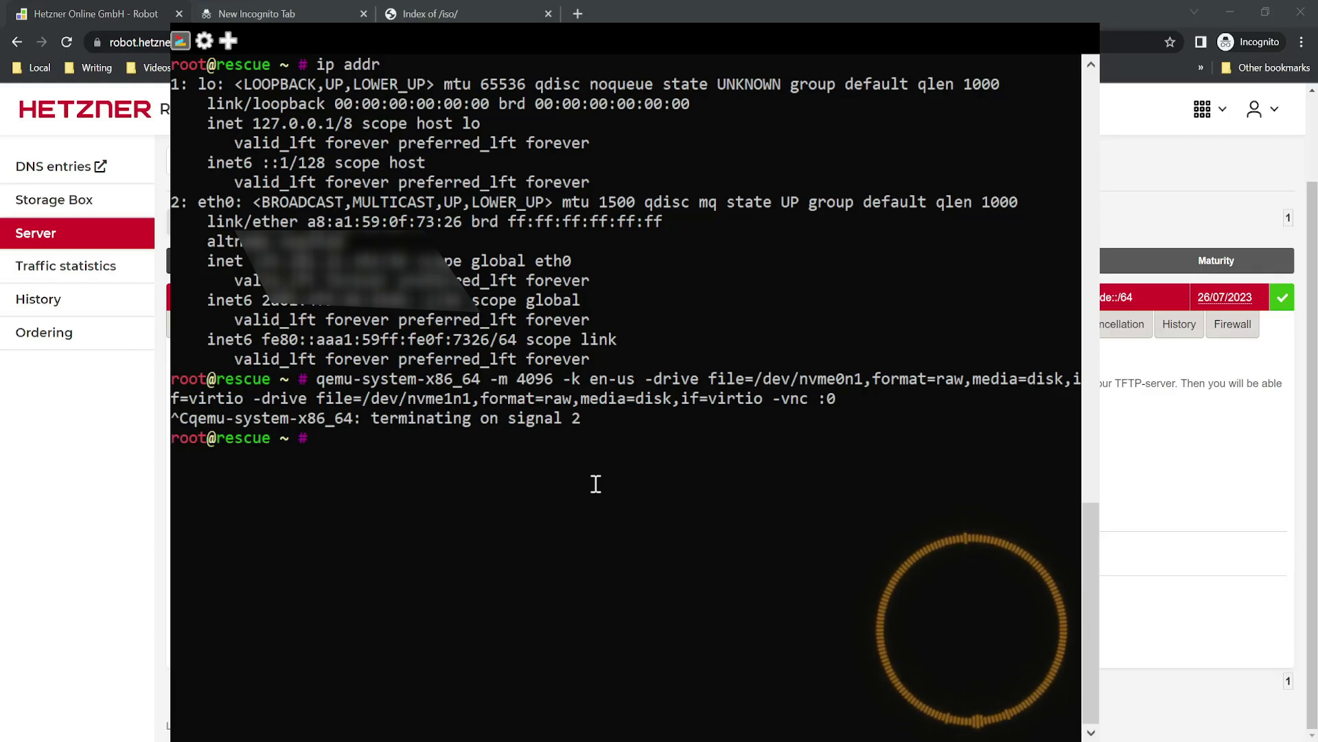
{"action": "type", "text": "reboot"}
{"action": "key", "text": "Return"}
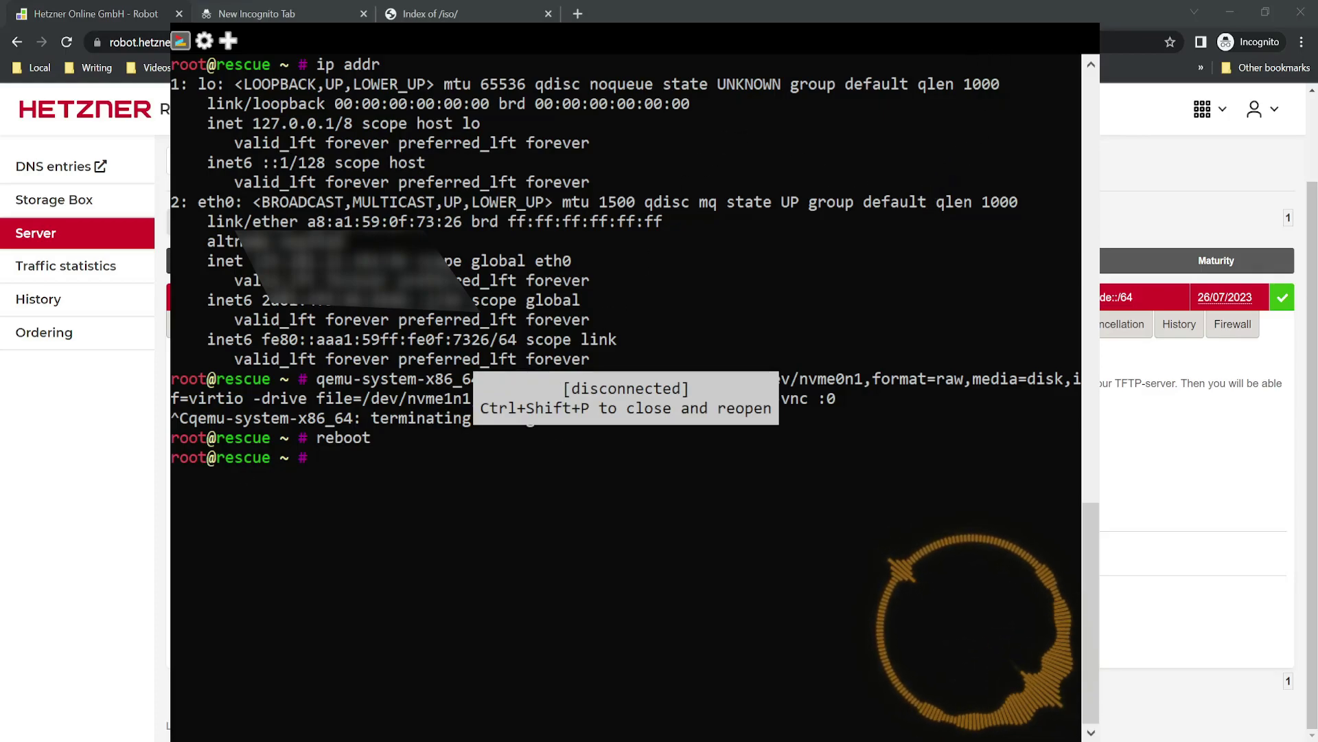
{"action": "key", "text": "alt+F4"}
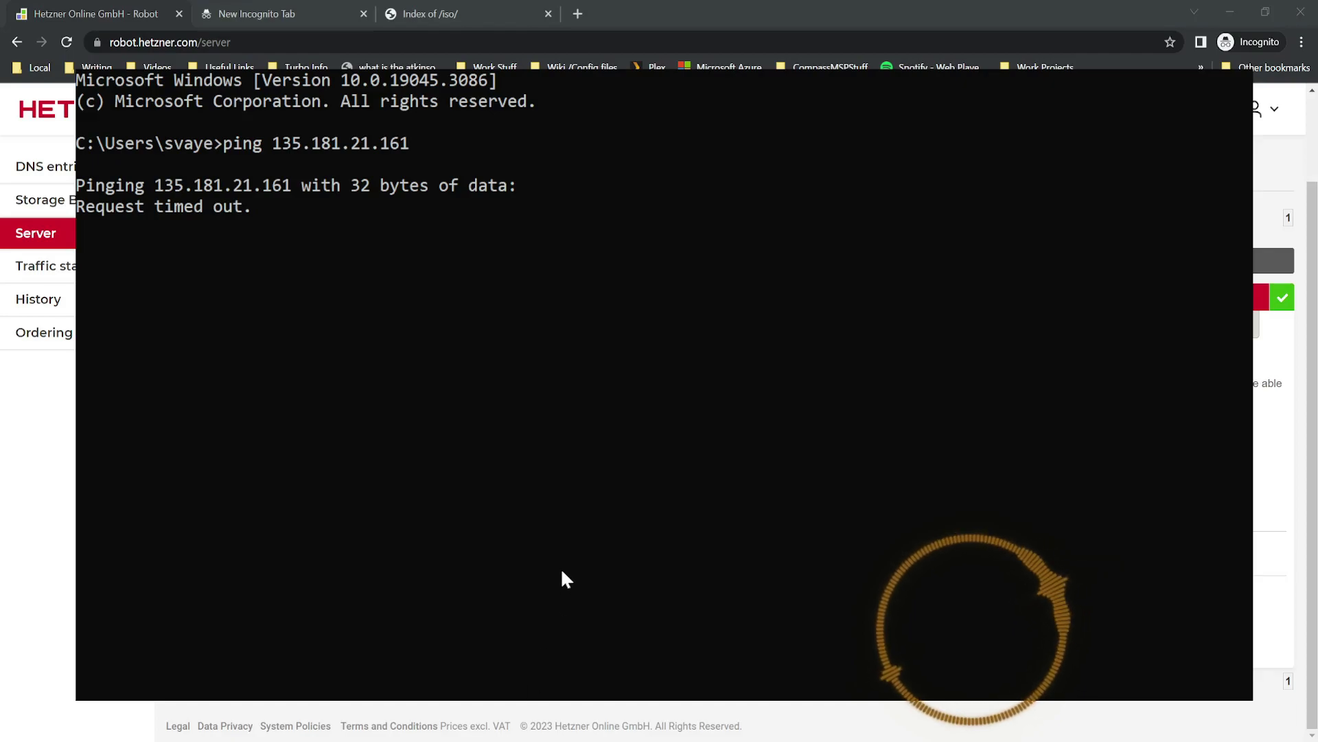
Restart the ping to the server as a continuous 'ping -t'
{"action": "key", "text": "ctrl+c"}
{"action": "type", "text": "pi"}
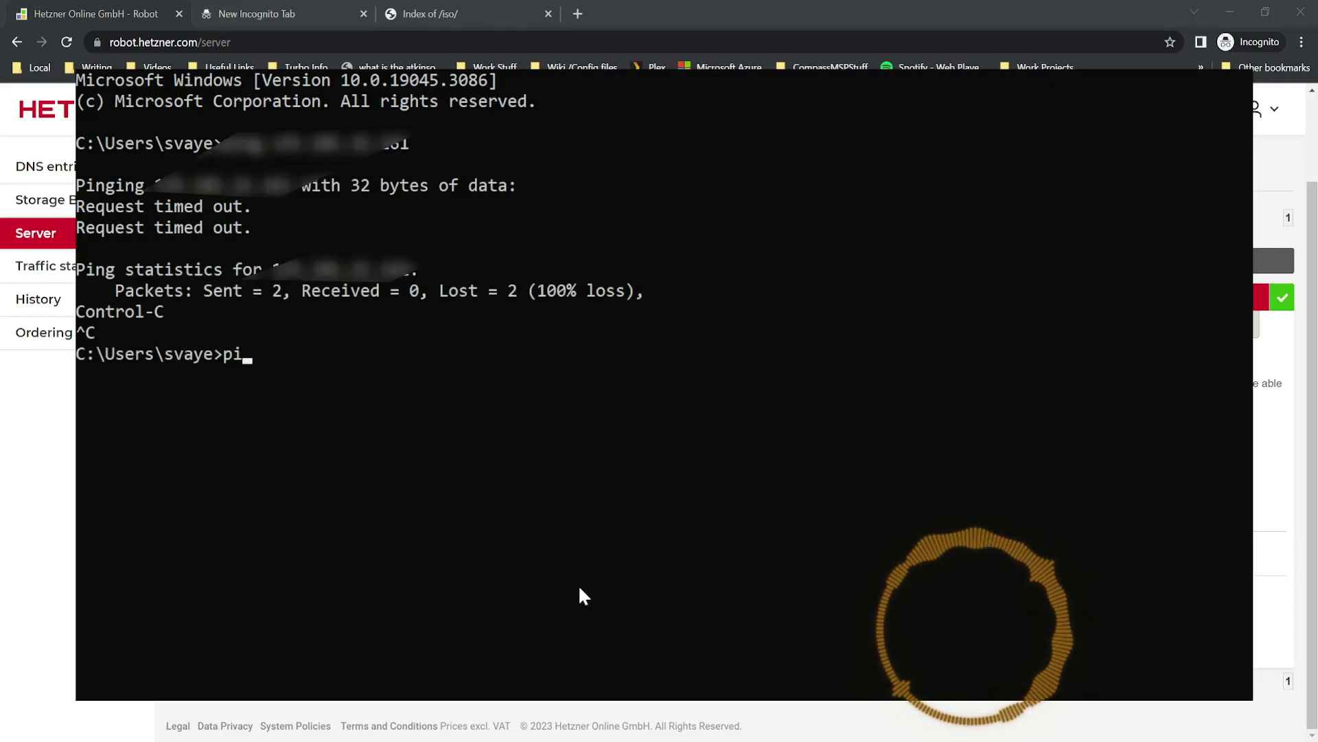
{"action": "type", "text": "ng -t"}
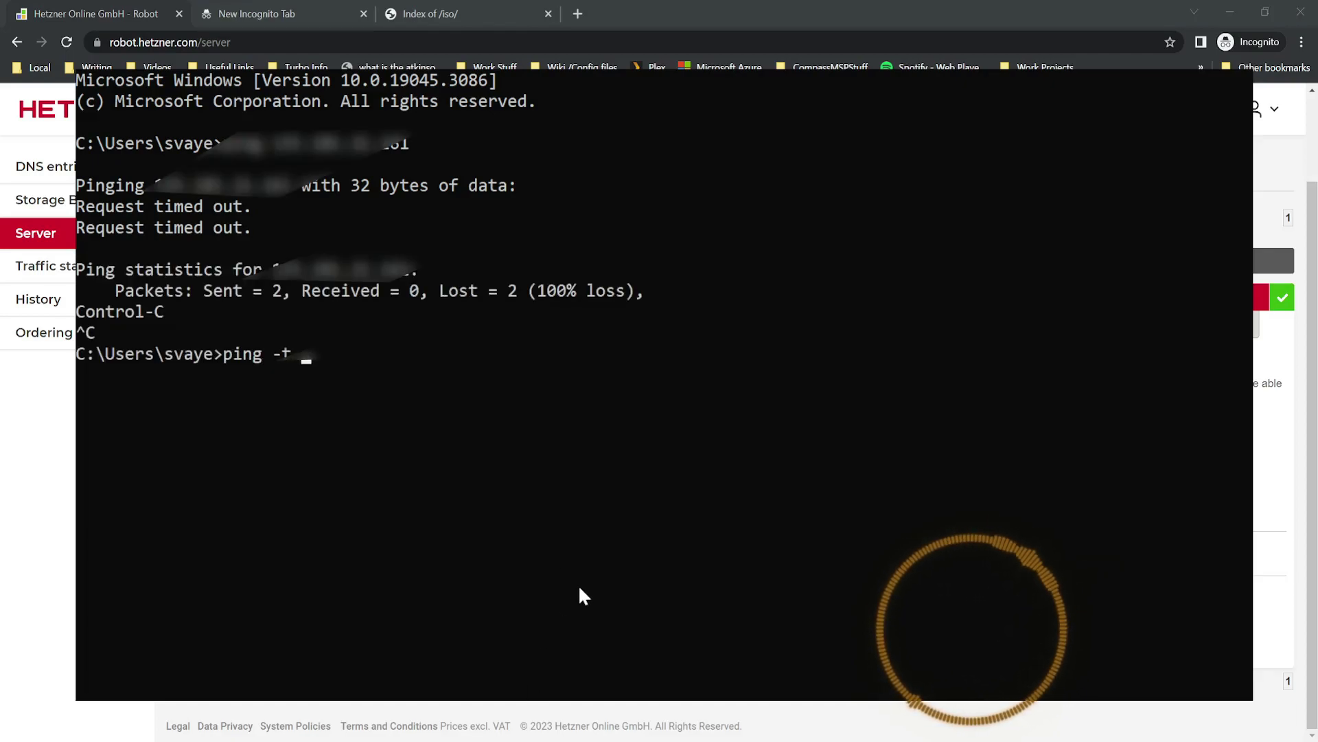
{"action": "key", "text": "Up"}
{"action": "key", "text": "Left"}
{"action": "key", "text": "Left"}
{"action": "key", "text": "Left"}
{"action": "key", "text": "Left"}
{"action": "key", "text": "Left"}
{"action": "key", "text": "Left"}
{"action": "key", "text": "Left"}
{"action": "key", "text": "Left"}
{"action": "key", "text": "Left"}
{"action": "key", "text": "Left"}
{"action": "key", "text": "Left"}
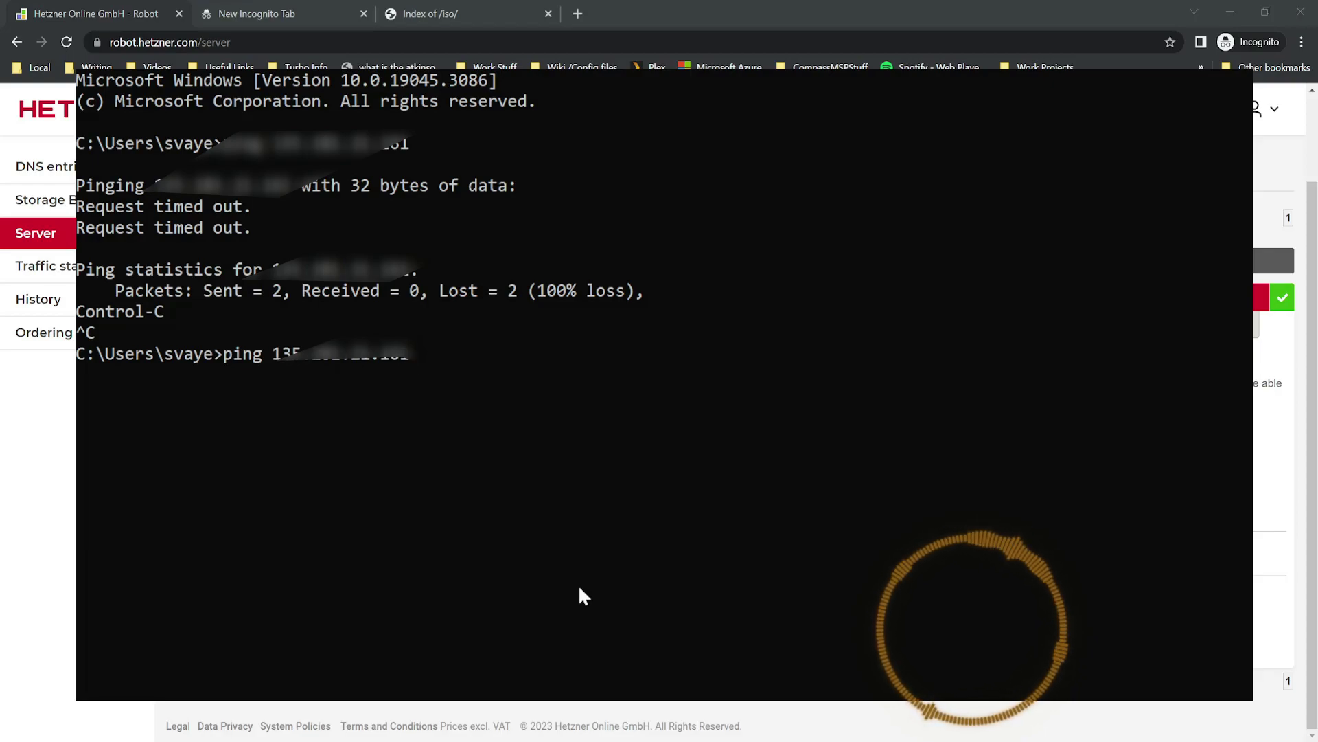
{"action": "type", "text": "-t"}
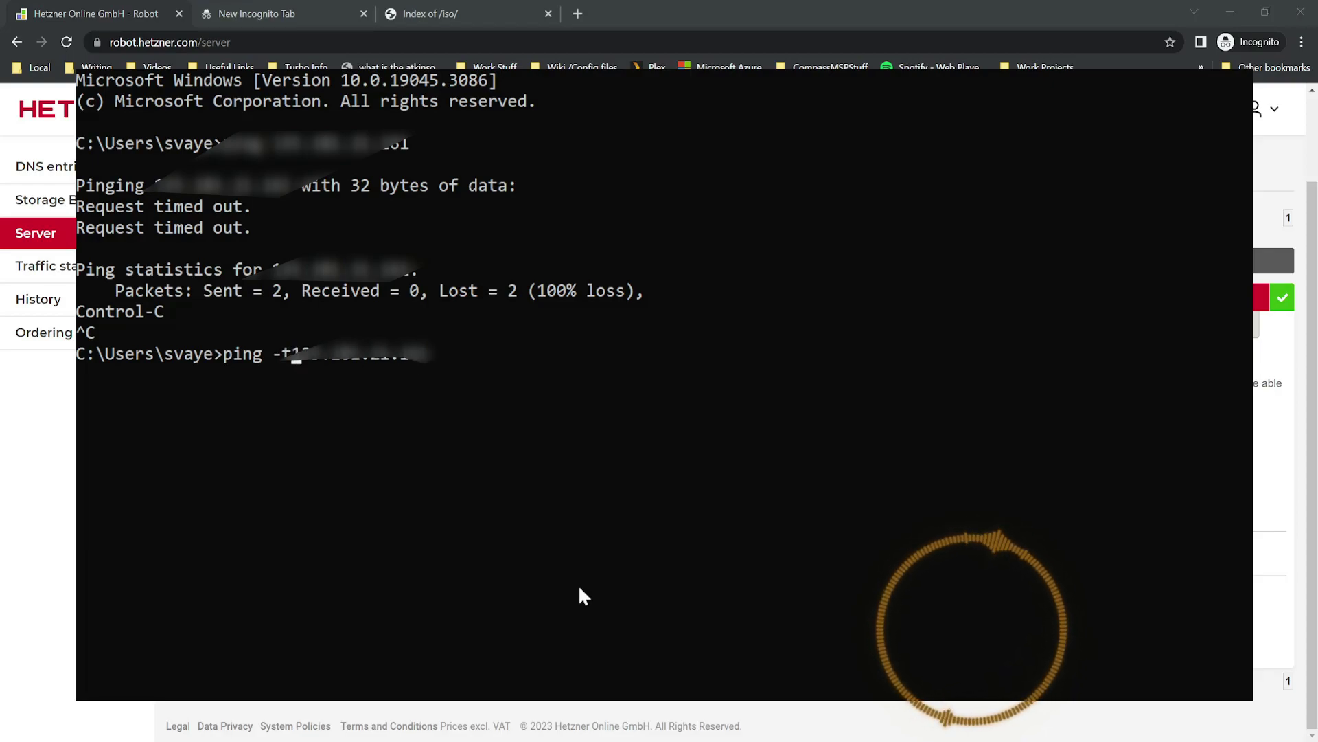
{"action": "key", "text": "Return"}
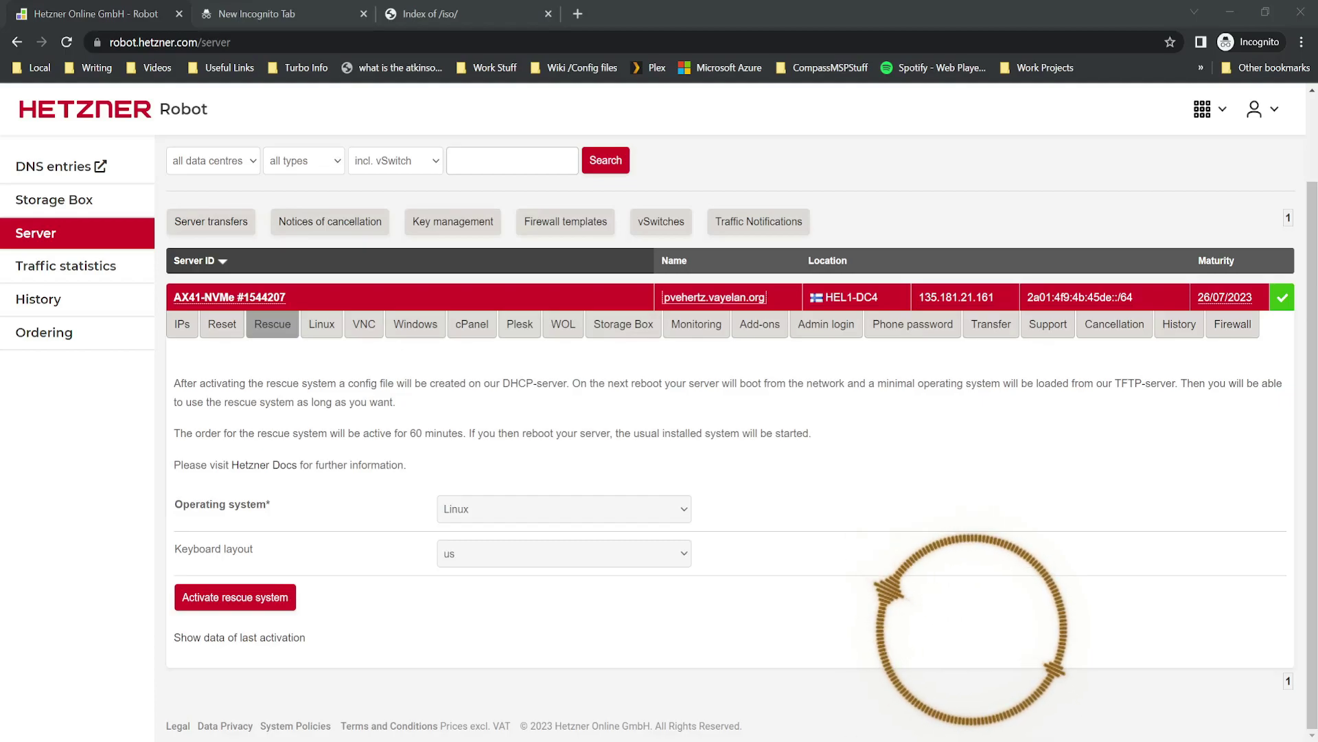
Load the server's Proxmox address over https on port 8006 in an incognito tab
{"action": "left_click", "coordinate": [407, 14]}
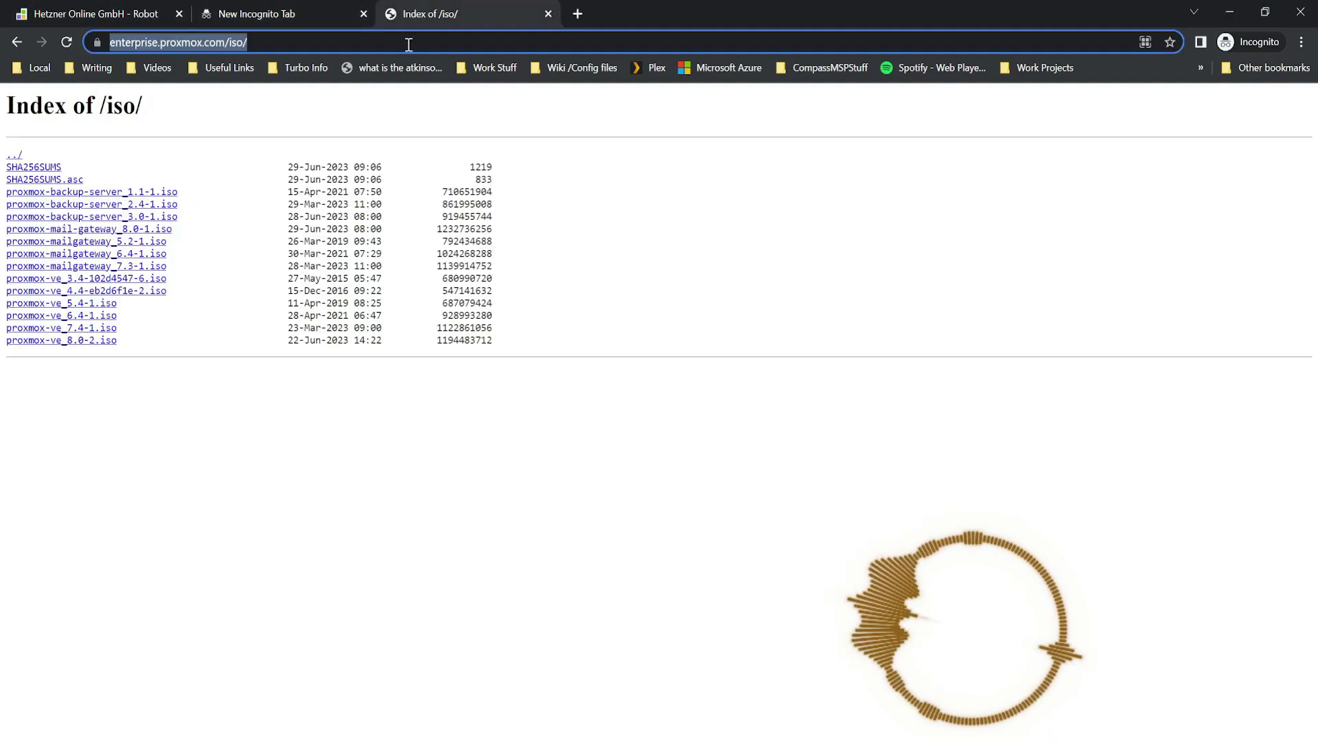
{"action": "left_click", "coordinate": [579, 15]}
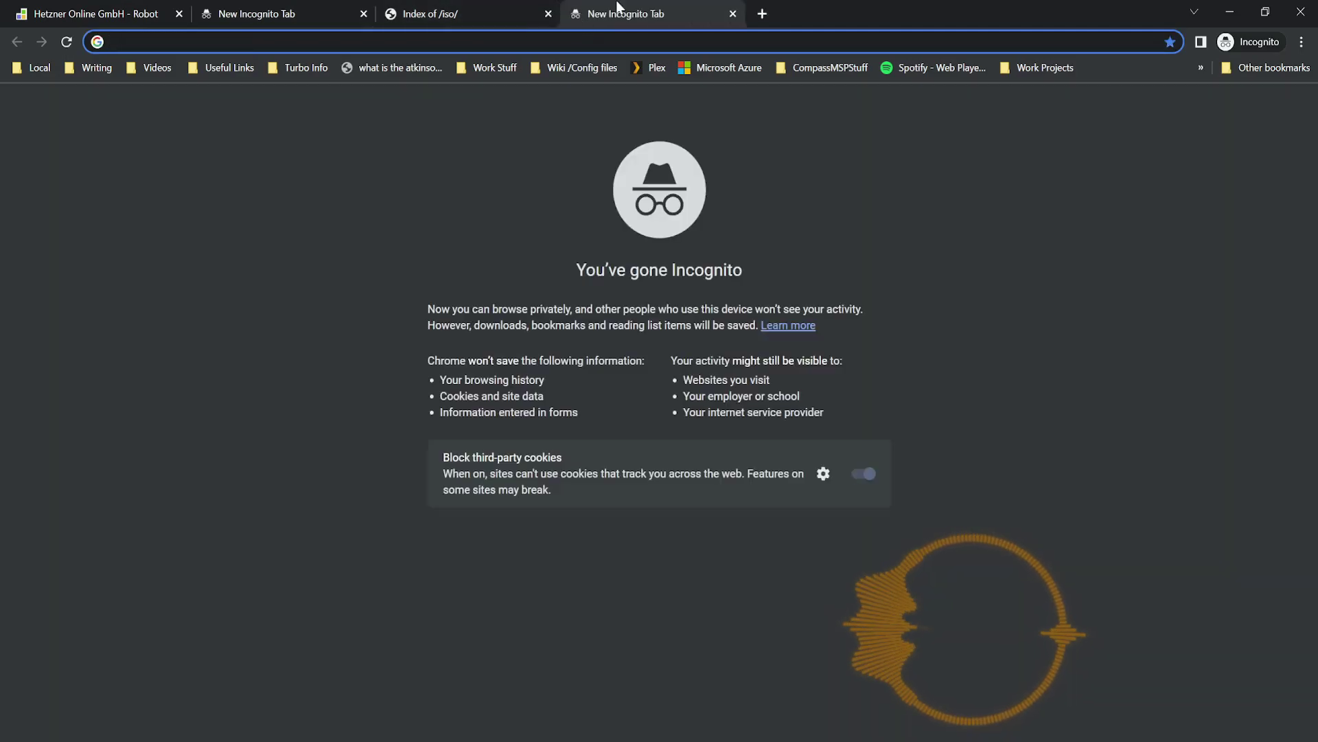
{"action": "type", "text": "135"}
{"action": "key", "text": "End"}
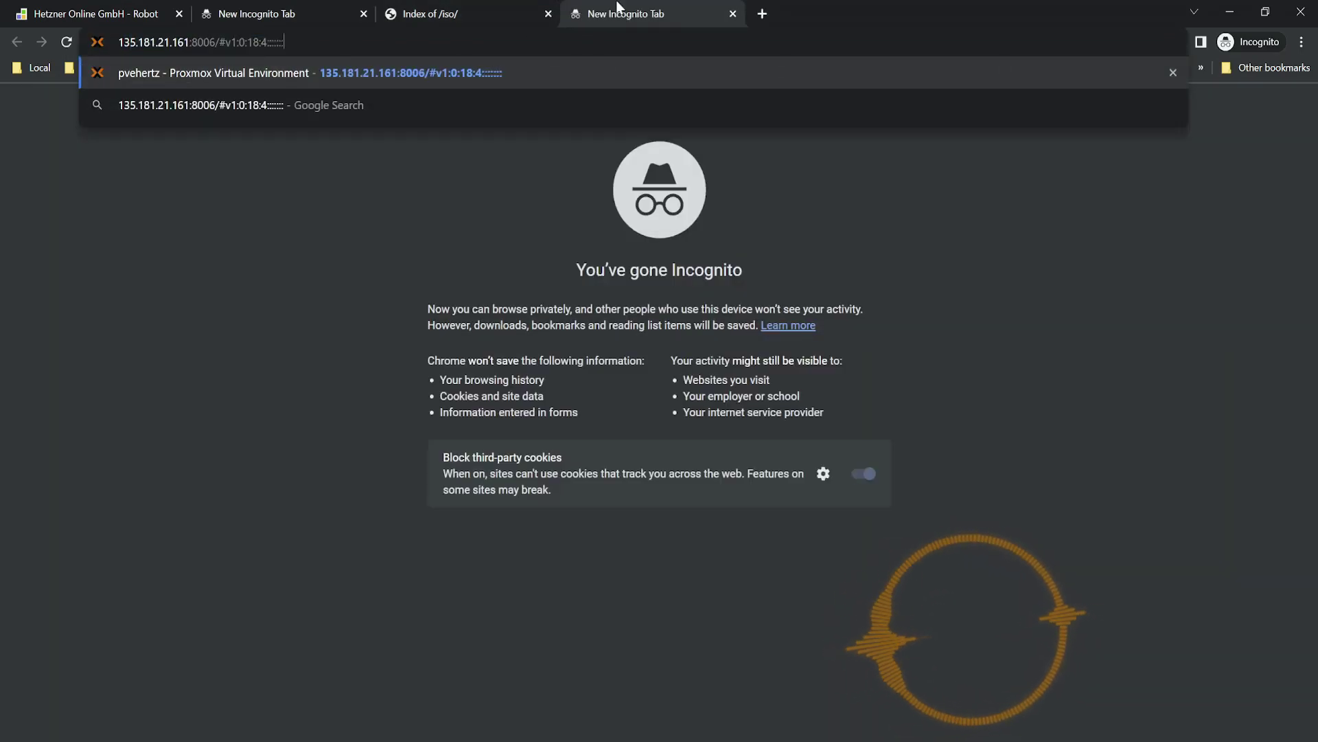
{"action": "key", "text": "BackSpace"}
{"action": "key", "text": "BackSpace"}
{"action": "key", "text": "BackSpace"}
{"action": "key", "text": "BackSpace"}
{"action": "key", "text": "BackSpace"}
{"action": "key", "text": "BackSpace"}
{"action": "key", "text": "BackSpace"}
{"action": "key", "text": "BackSpace"}
{"action": "key", "text": "BackSpace"}
{"action": "key", "text": "BackSpace"}
{"action": "key", "text": "BackSpace"}
{"action": "key", "text": "BackSpace"}
{"action": "key", "text": "BackSpace"}
{"action": "key", "text": "BackSpace"}
{"action": "key", "text": "BackSpace"}
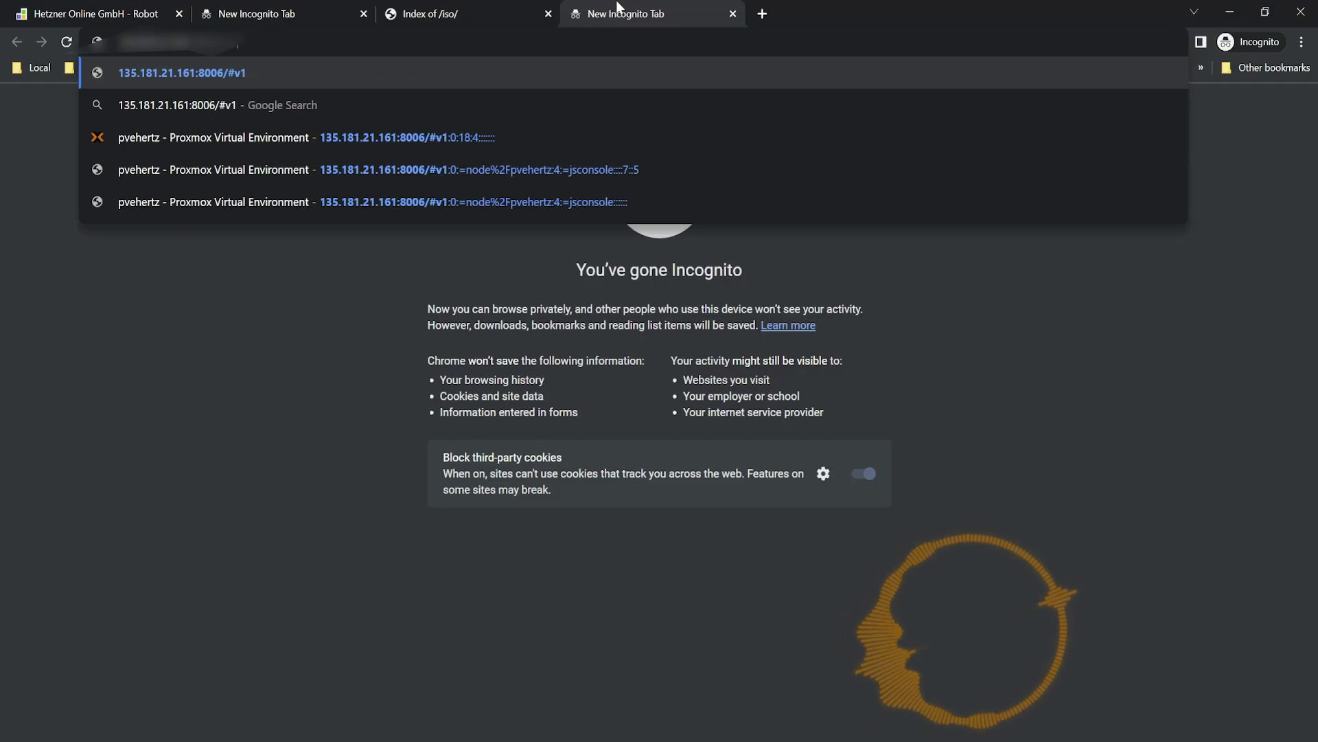
{"action": "key", "text": "BackSpace"}
{"action": "key", "text": "BackSpace"}
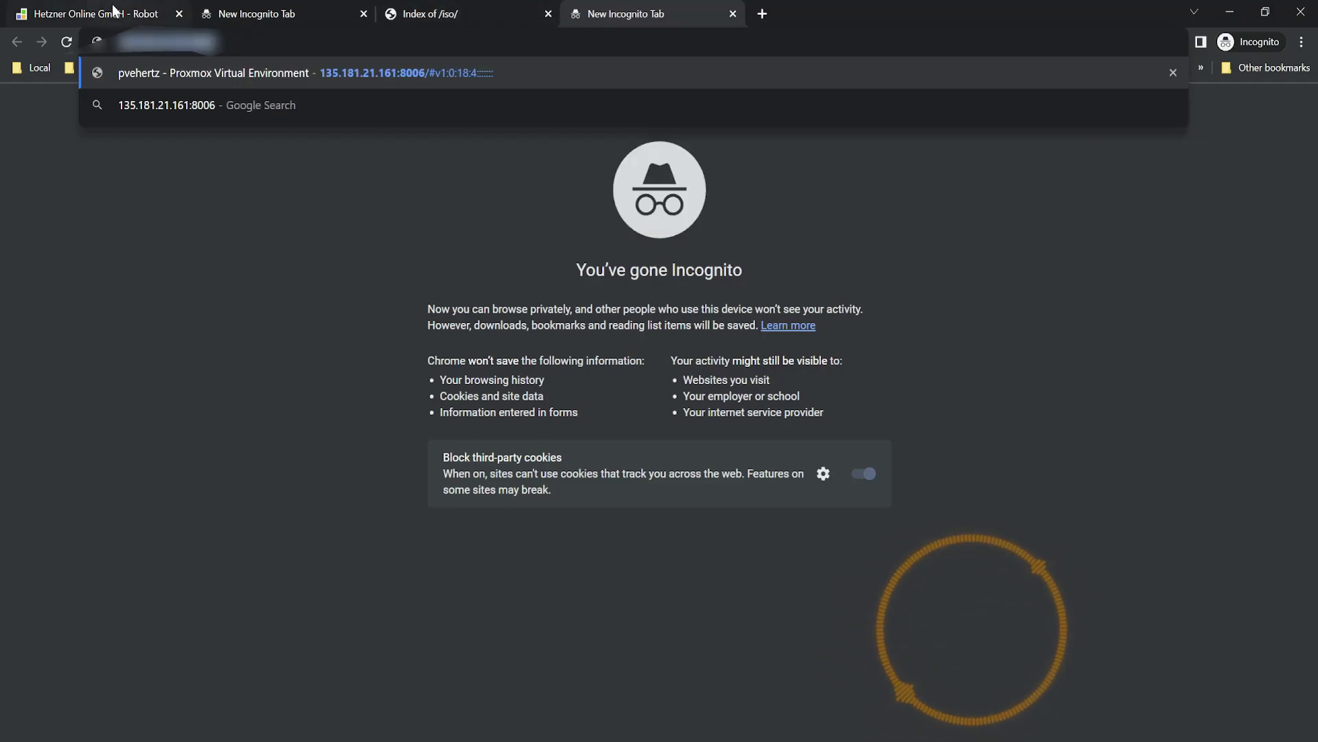
{"action": "key", "text": "Home"}
{"action": "type", "text": "https"}
{"action": "key", "text": "Down"}
{"action": "key", "text": "Up"}
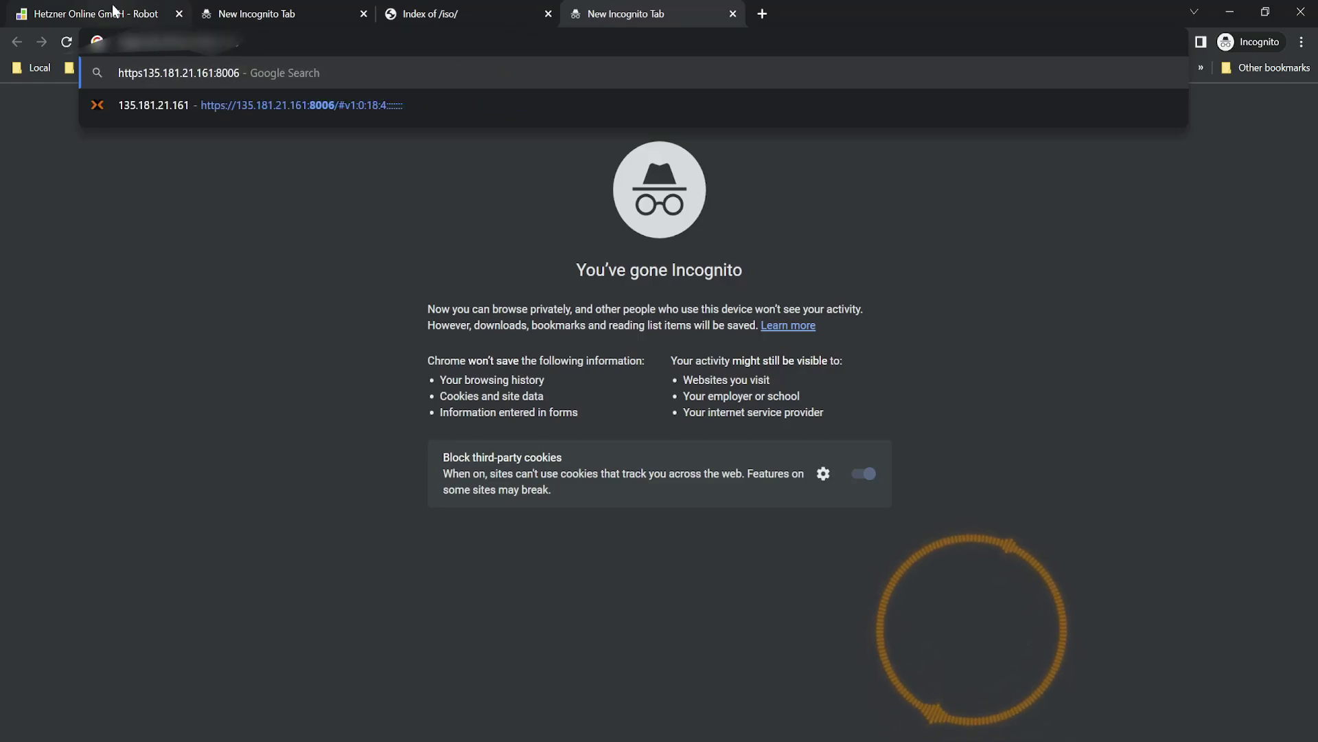
{"action": "type", "text": "://"}
{"action": "key", "text": "Return"}
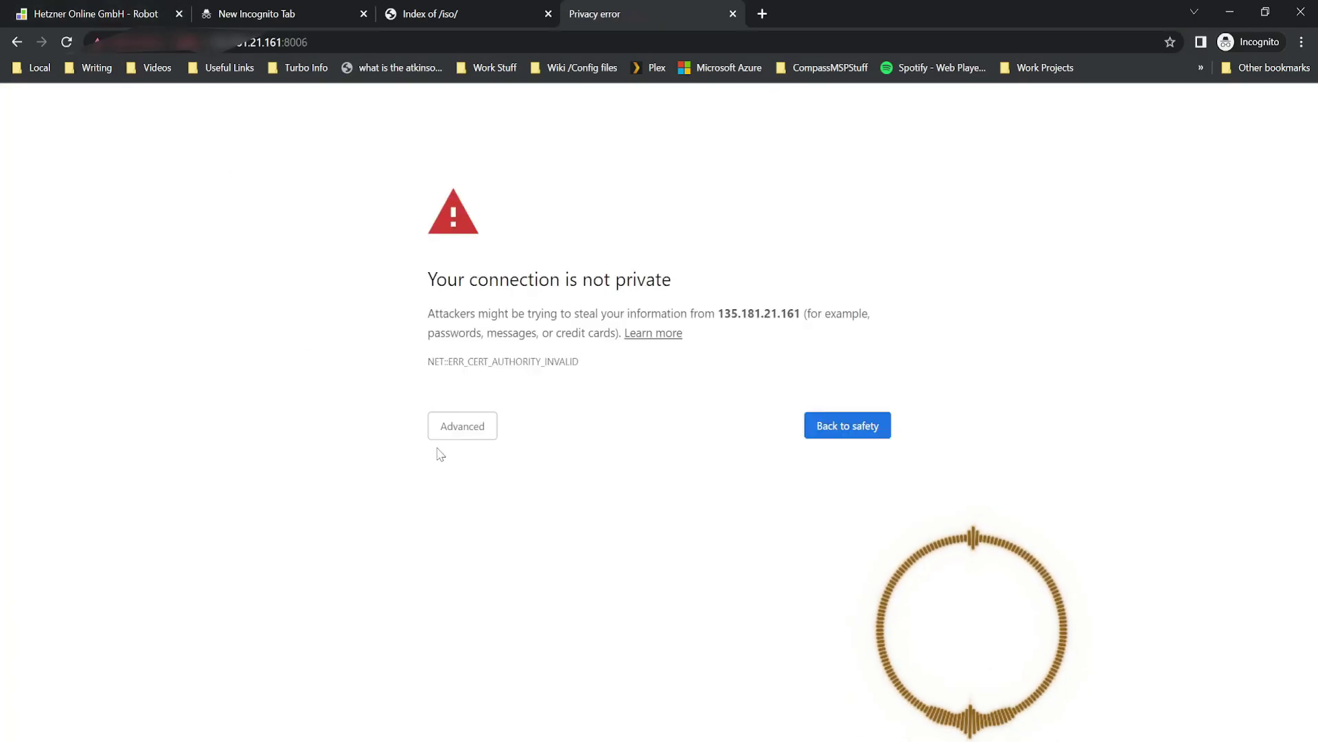
Proceed past the 'Your connection is not private' certificate warning
{"action": "left_click", "coordinate": [460, 435]}
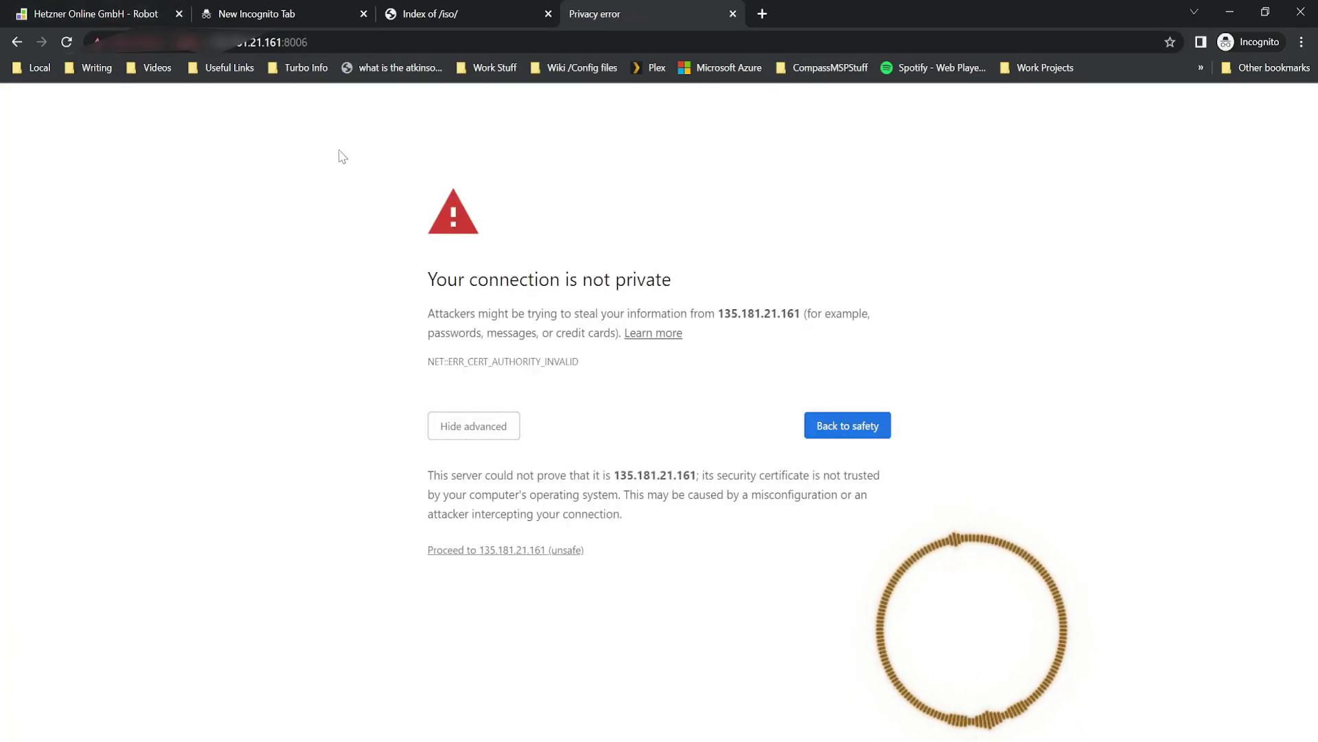
{"action": "left_click", "coordinate": [371, 38]}
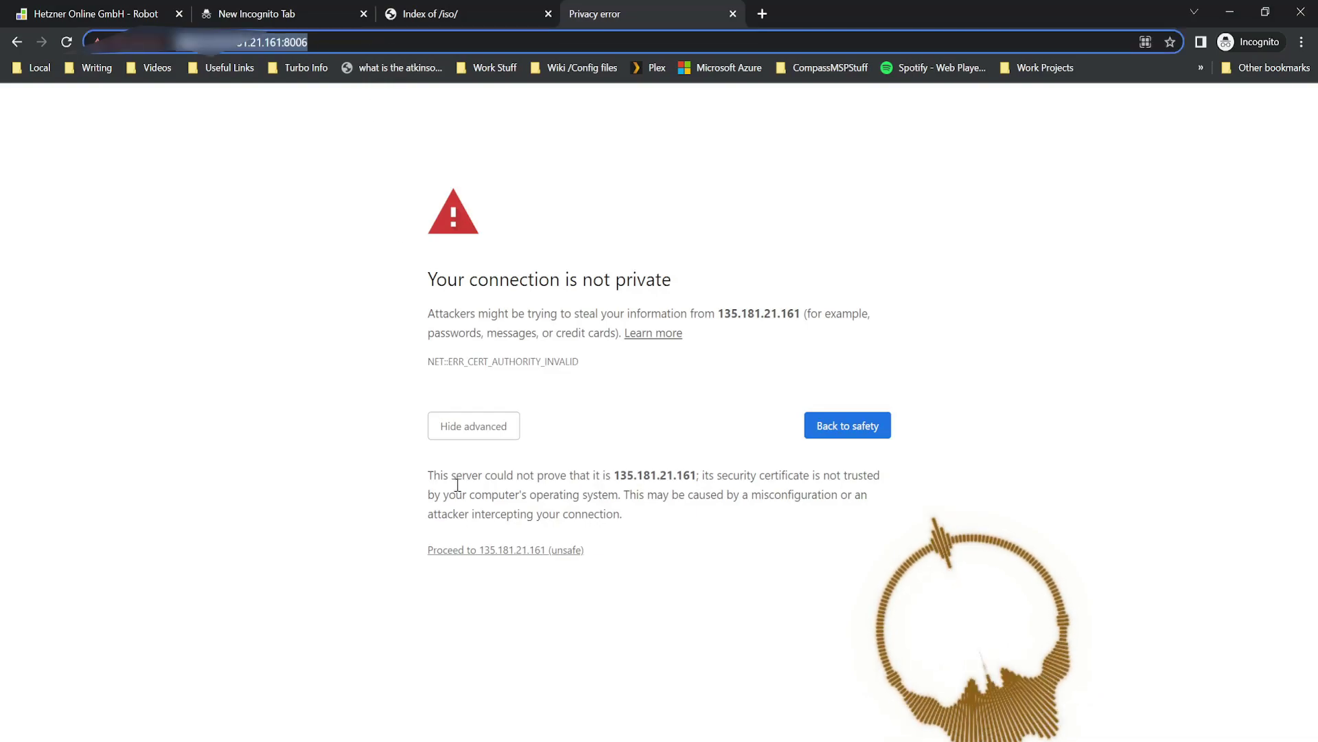
{"action": "left_click", "coordinate": [466, 548]}
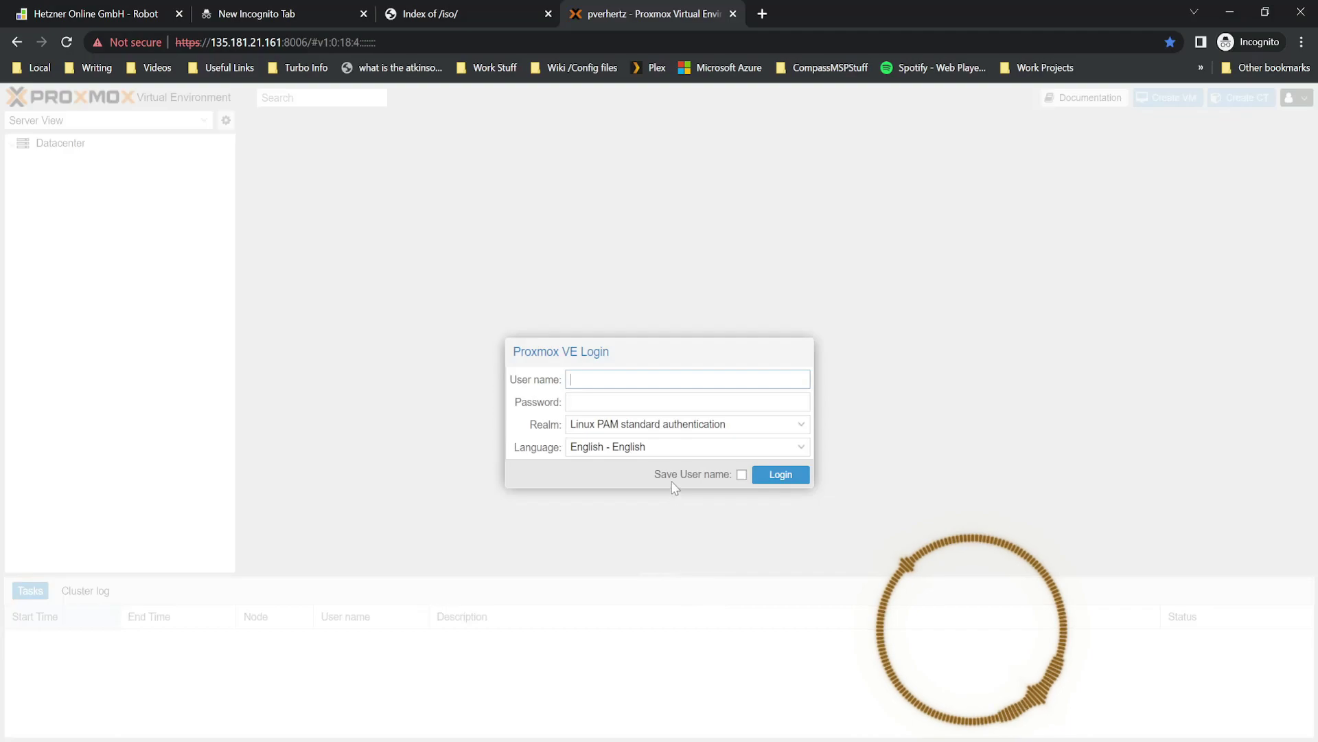
Log in as root after a failed first attempt, dismiss the subscription notice, and expand pverhertz
{"action": "key", "text": "Tab"}
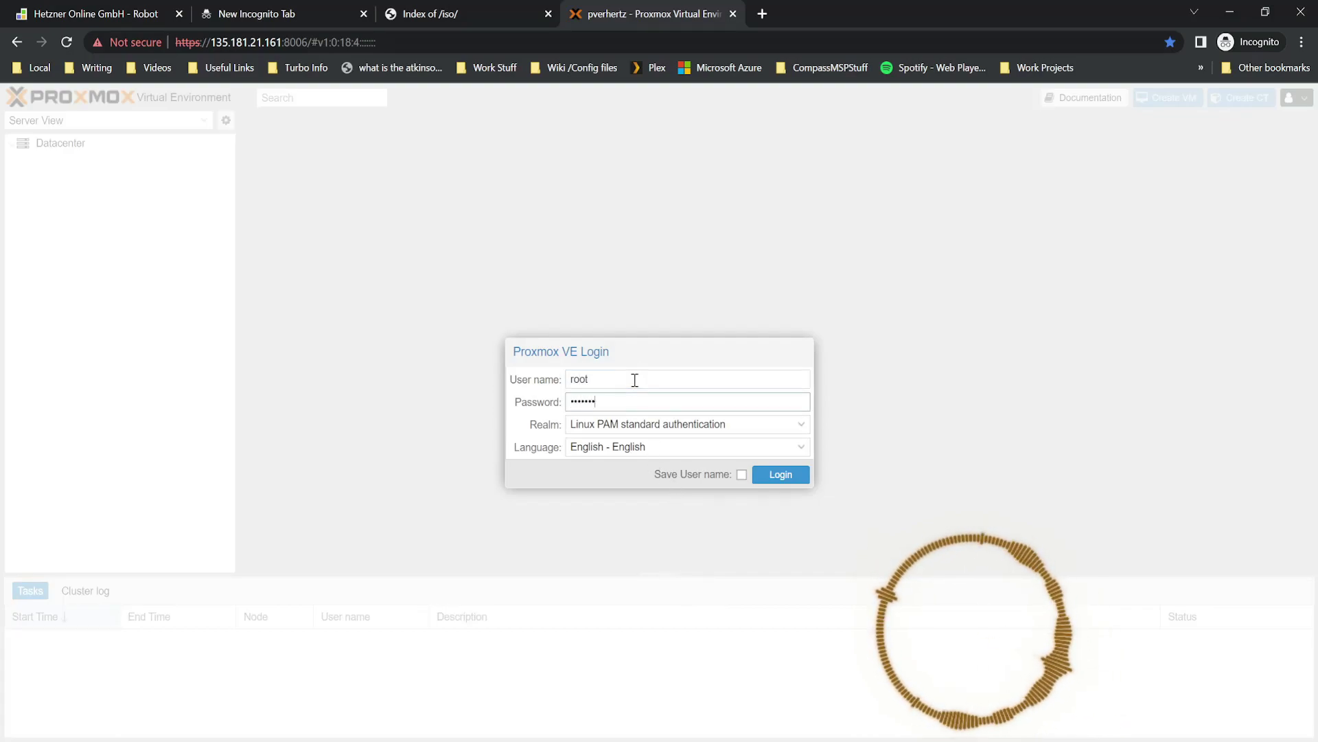
{"action": "key", "text": "Return"}
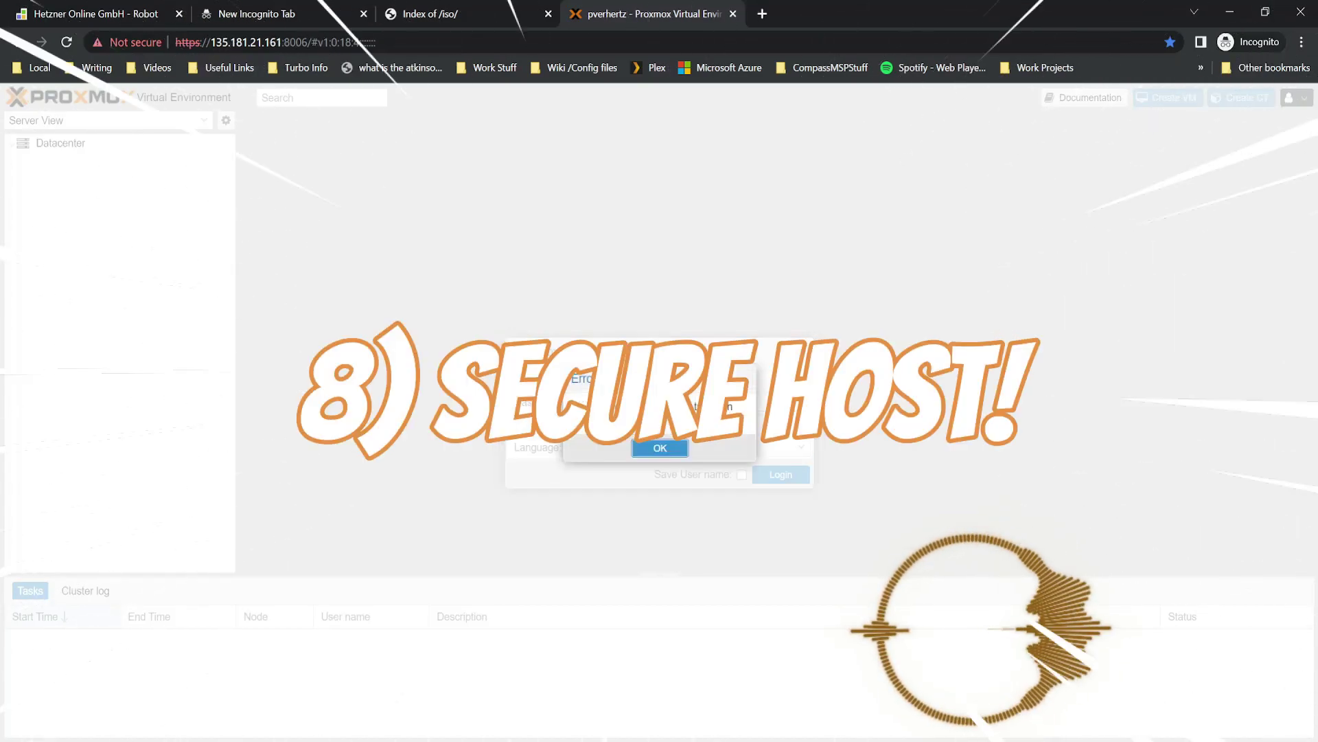
{"action": "key", "text": "Return"}
{"action": "key", "text": "Tab"}
{"action": "type", "text": "p"}
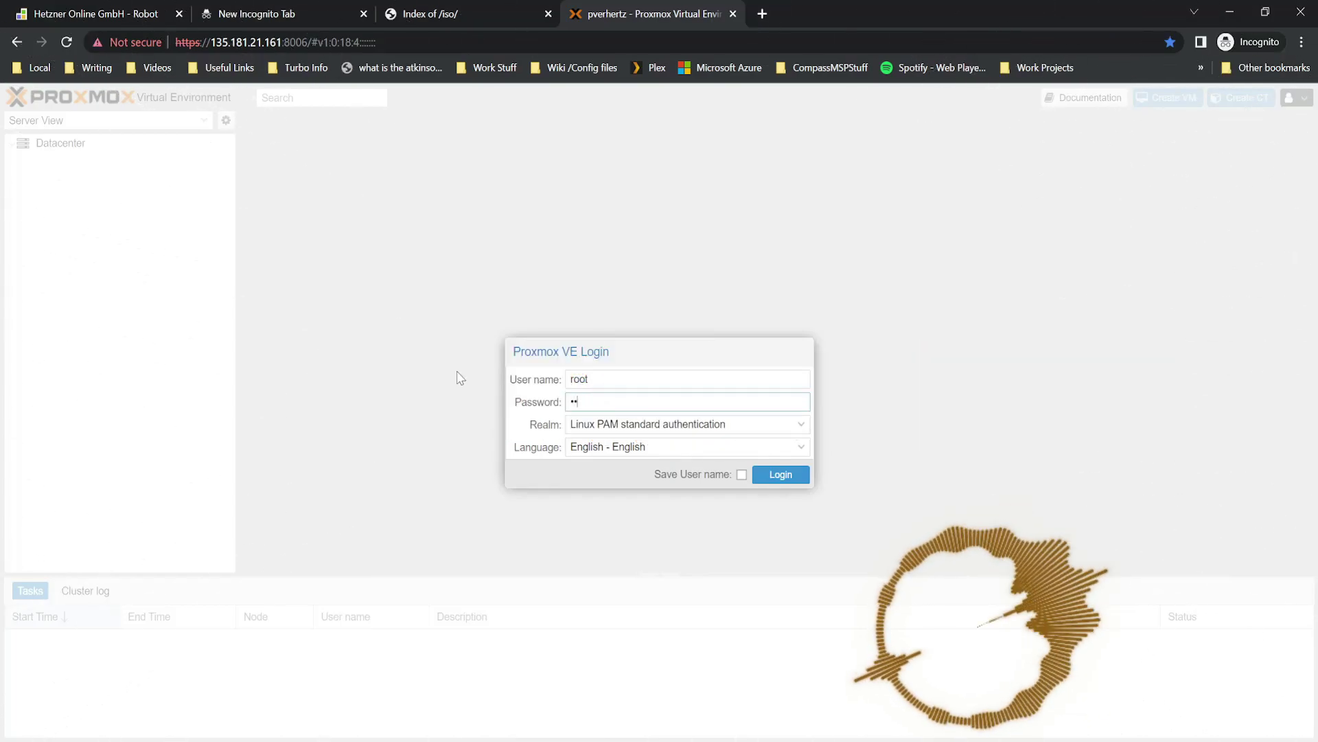
{"action": "key", "text": "Return"}
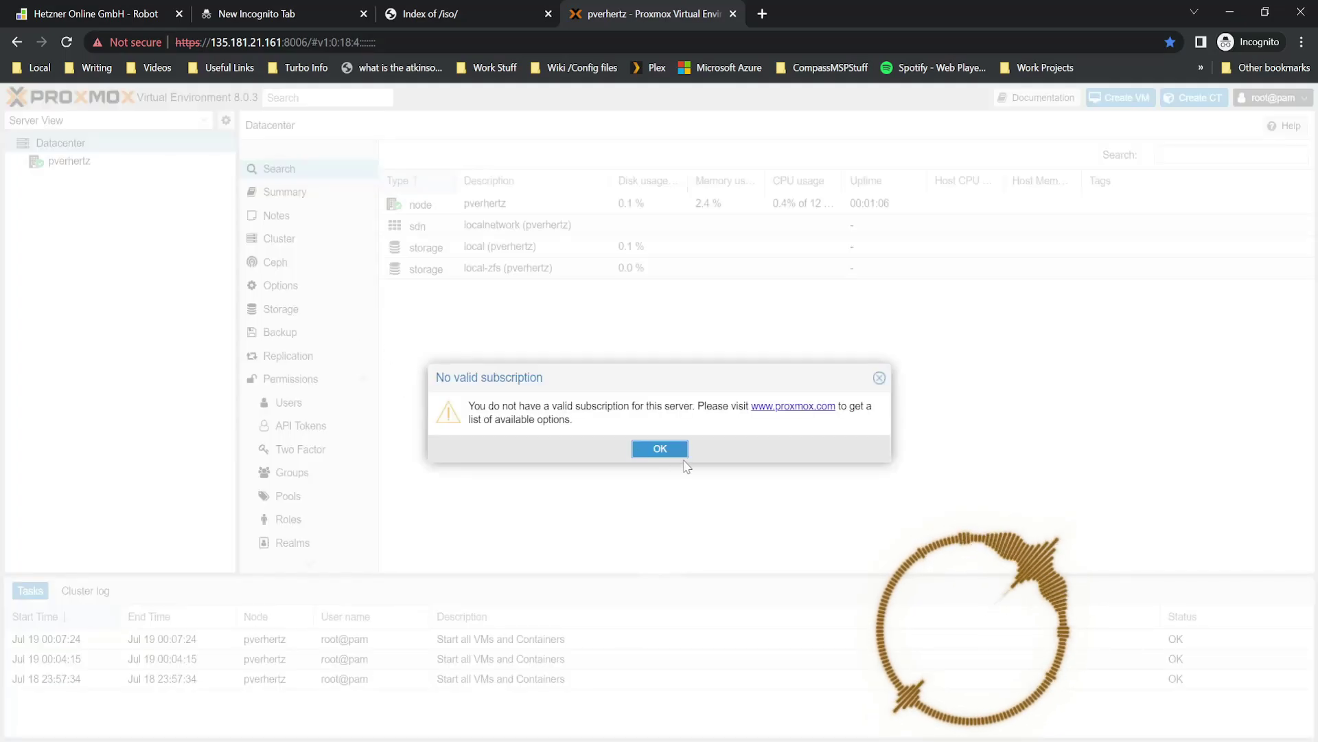
{"action": "left_click", "coordinate": [660, 455]}
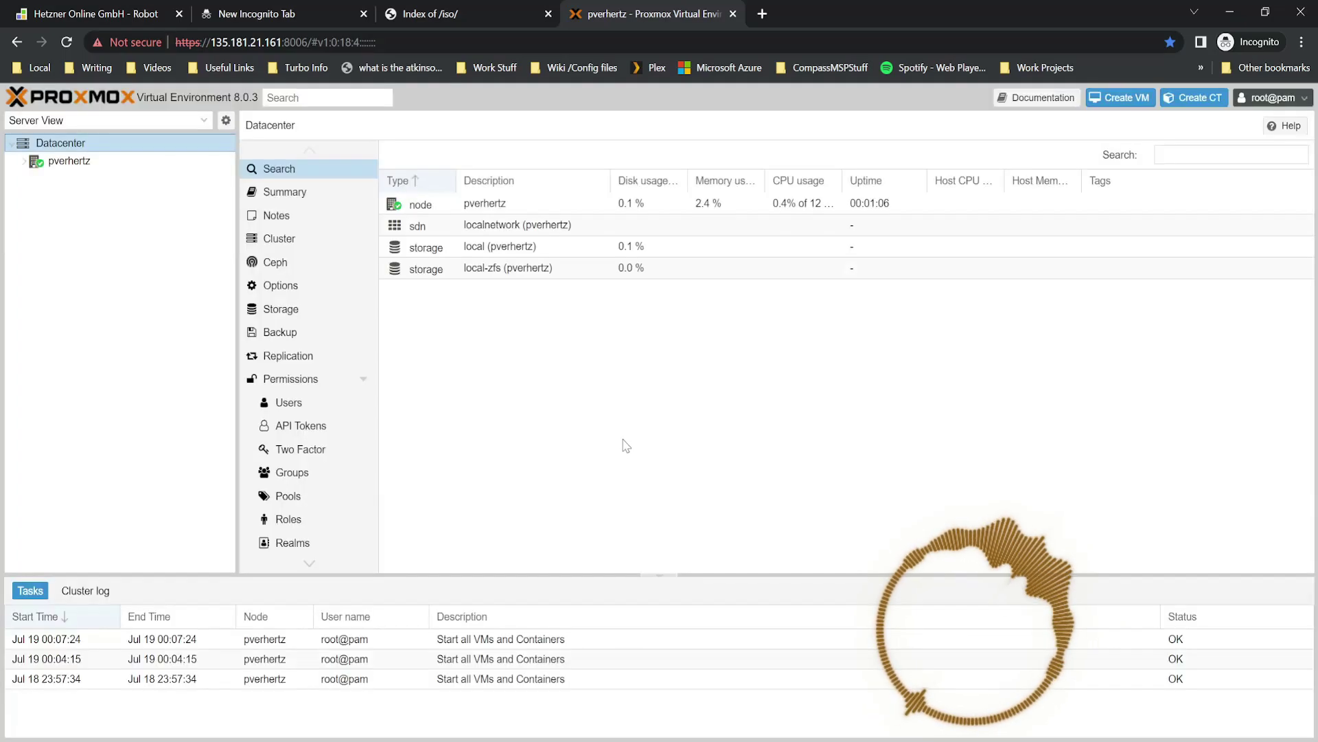
{"action": "left_click", "coordinate": [24, 161]}
Disable the ceph-quincy enterprise repository under pverhertz's Updates > Repositories
{"action": "left_click", "coordinate": [50, 163]}
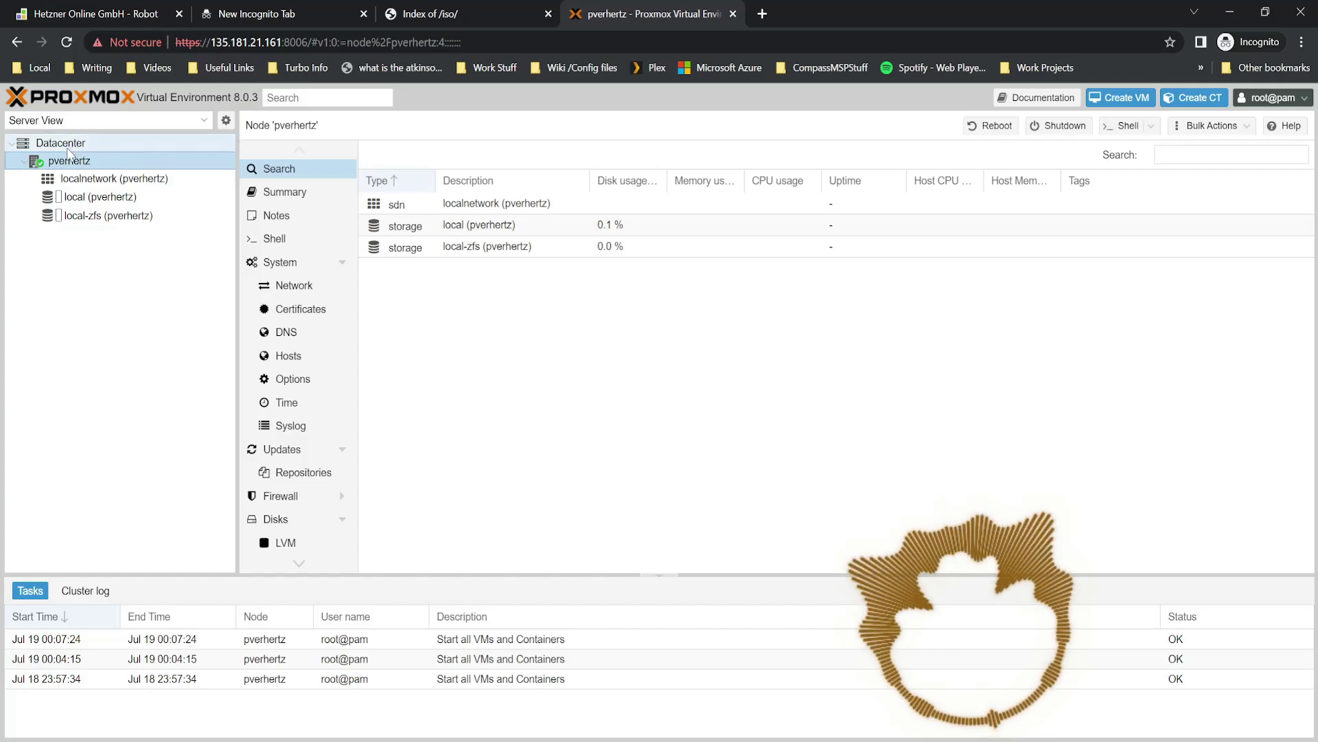
{"action": "left_click", "coordinate": [272, 450]}
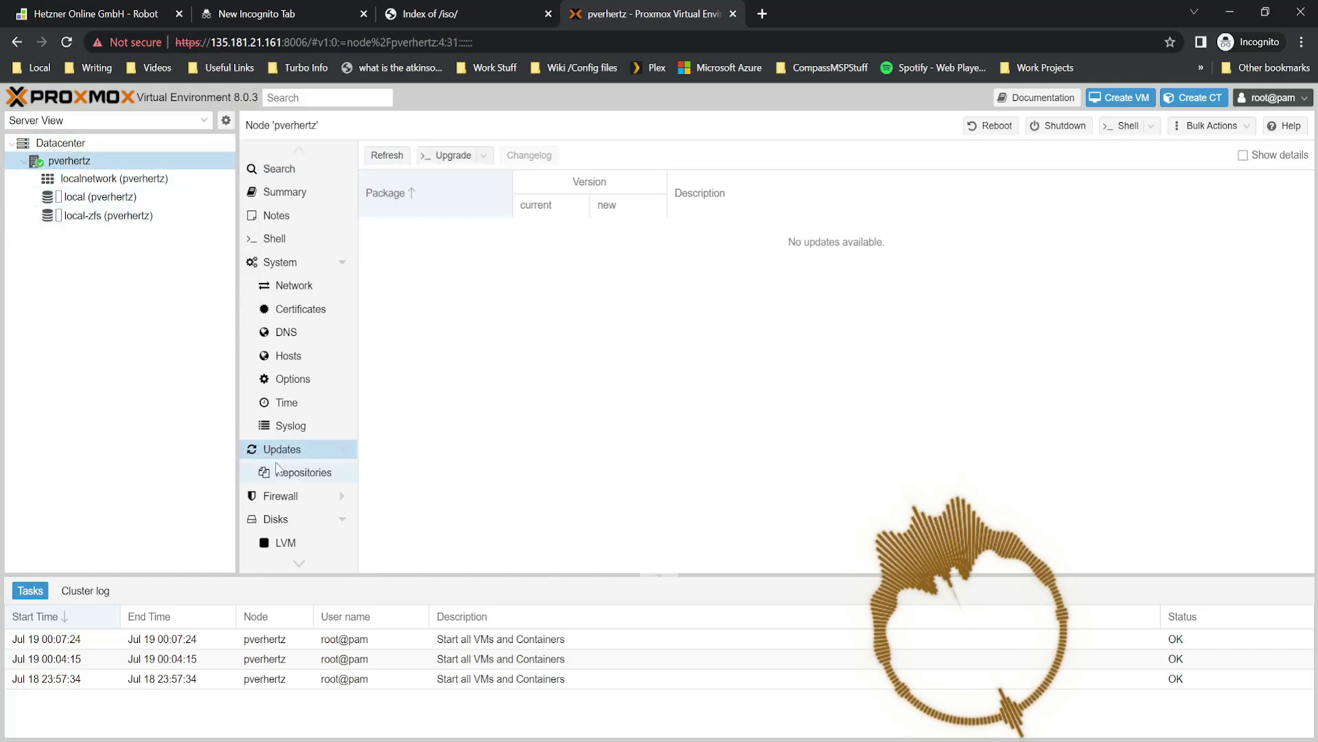
{"action": "left_click", "coordinate": [276, 471]}
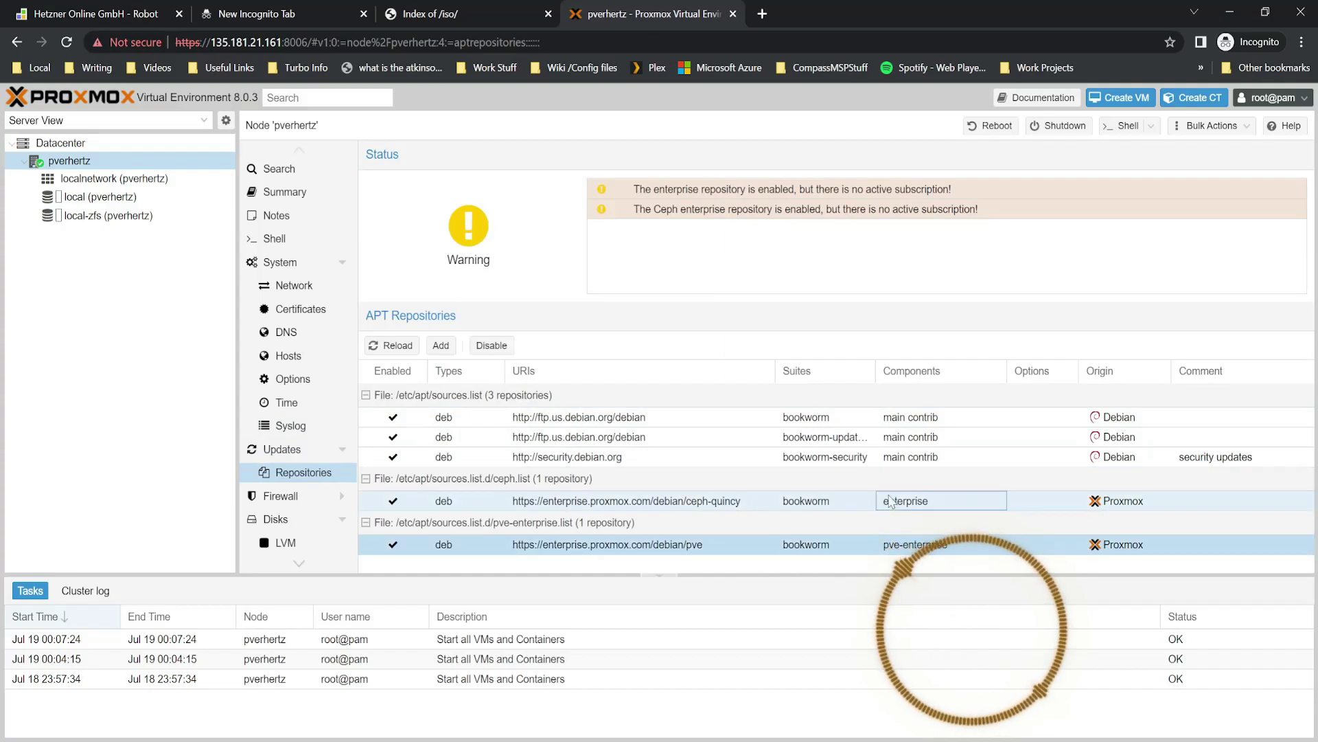
{"action": "left_click", "coordinate": [899, 501]}
{"action": "left_click", "coordinate": [489, 346]}
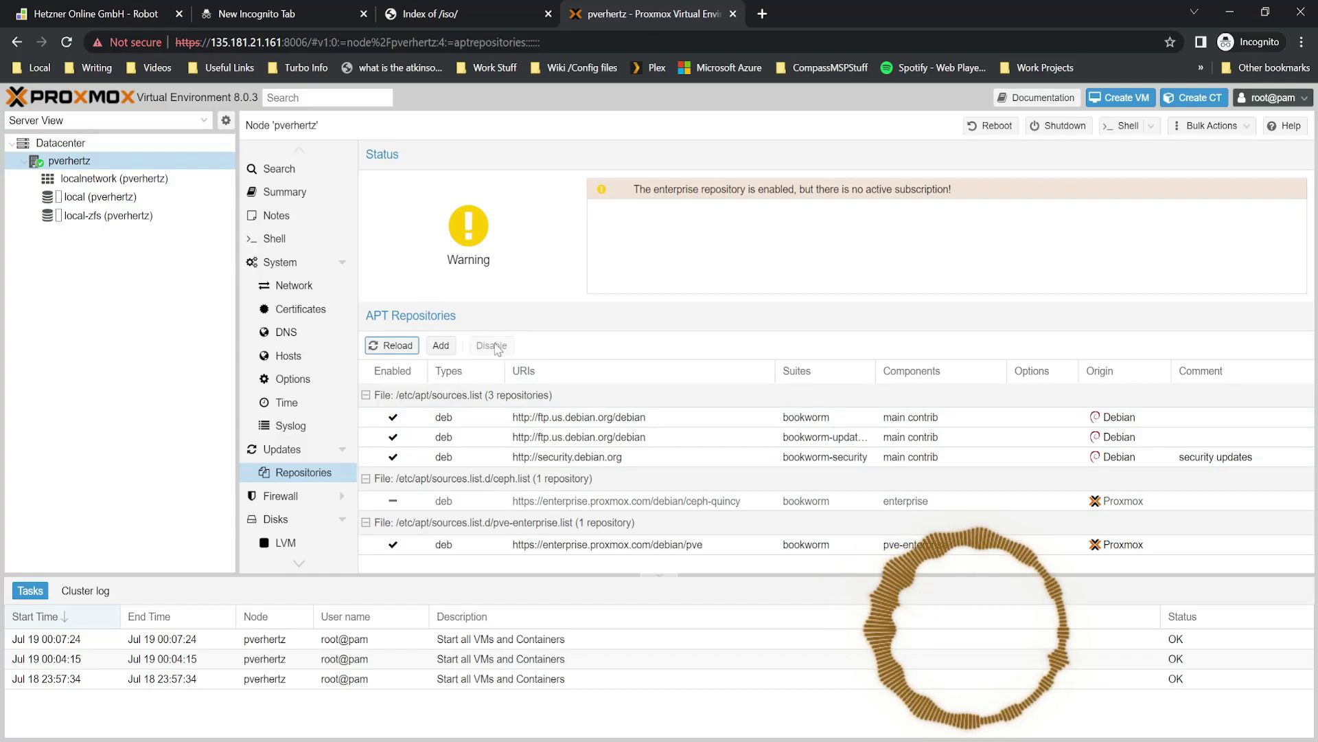
{"action": "left_click", "coordinate": [747, 530]}
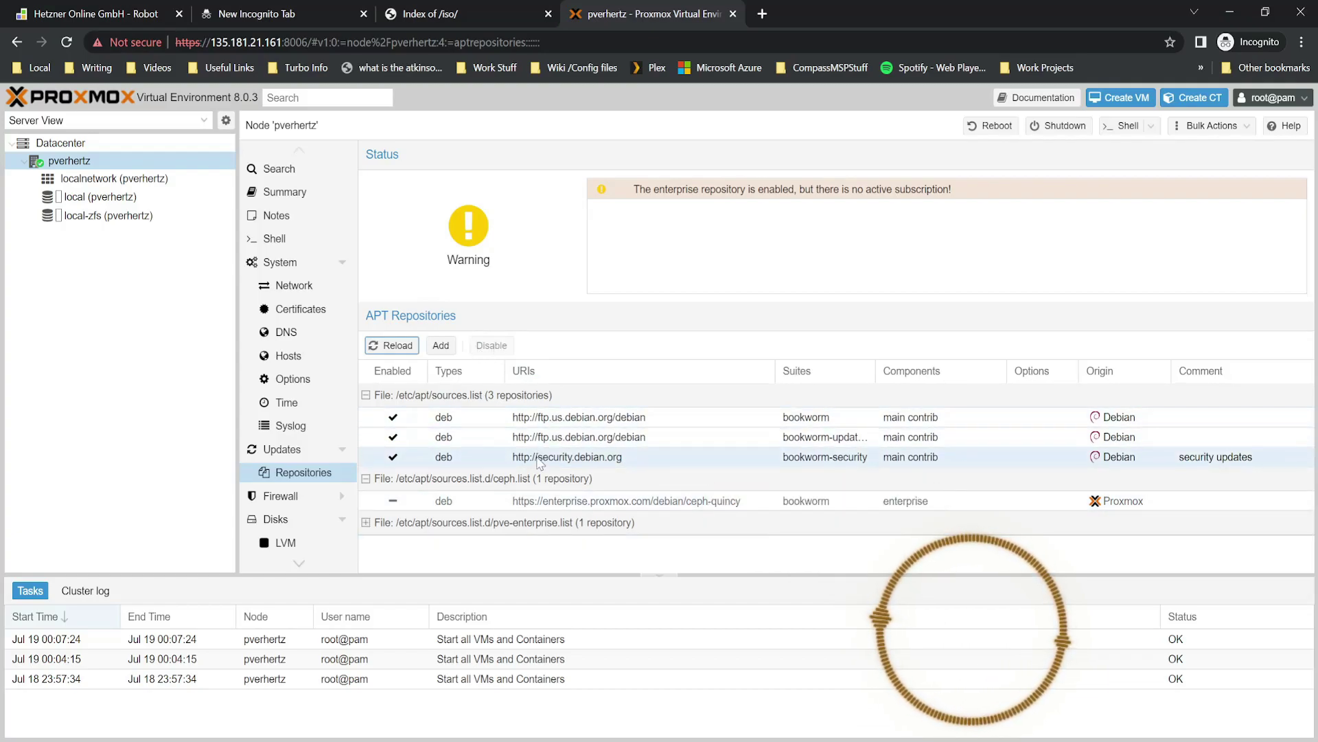
{"action": "left_click", "coordinate": [536, 500]}
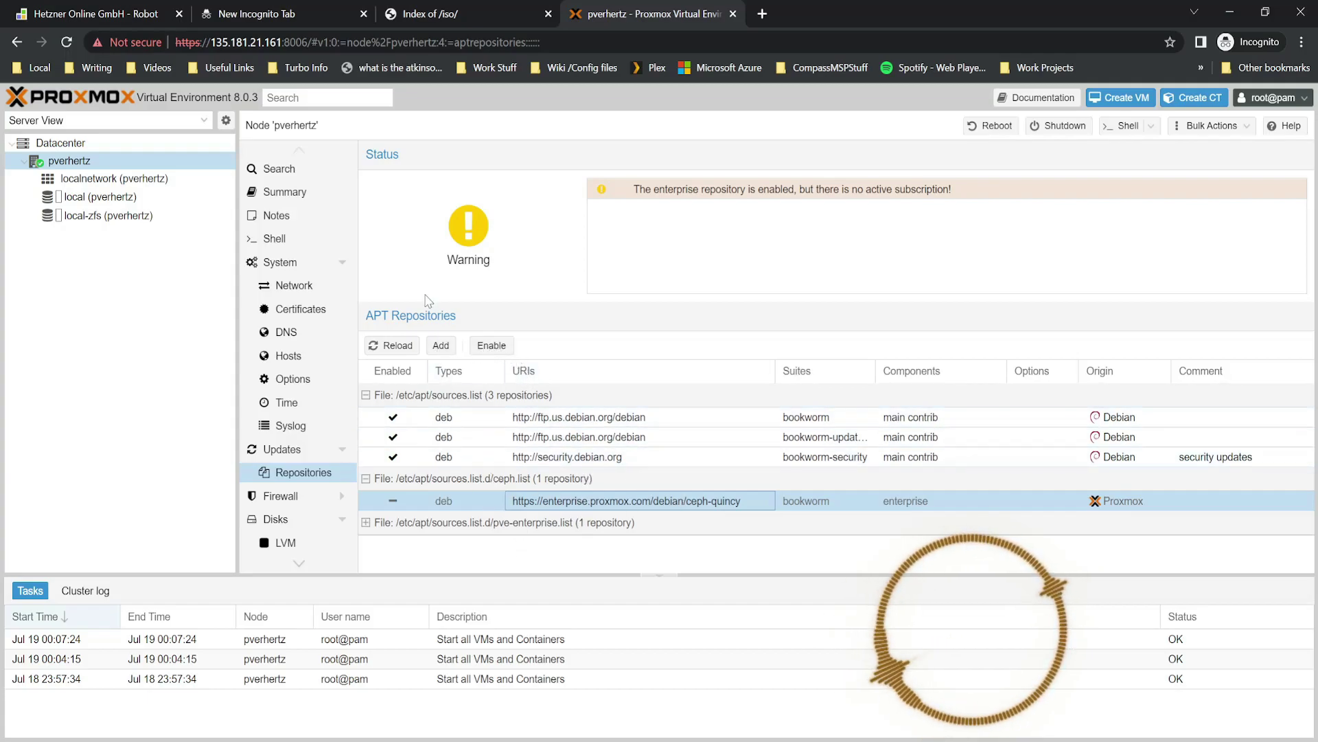
{"action": "left_click", "coordinate": [395, 346]}
Add the No-Subscription repository and refresh the repository list
{"action": "left_click", "coordinate": [441, 345]}
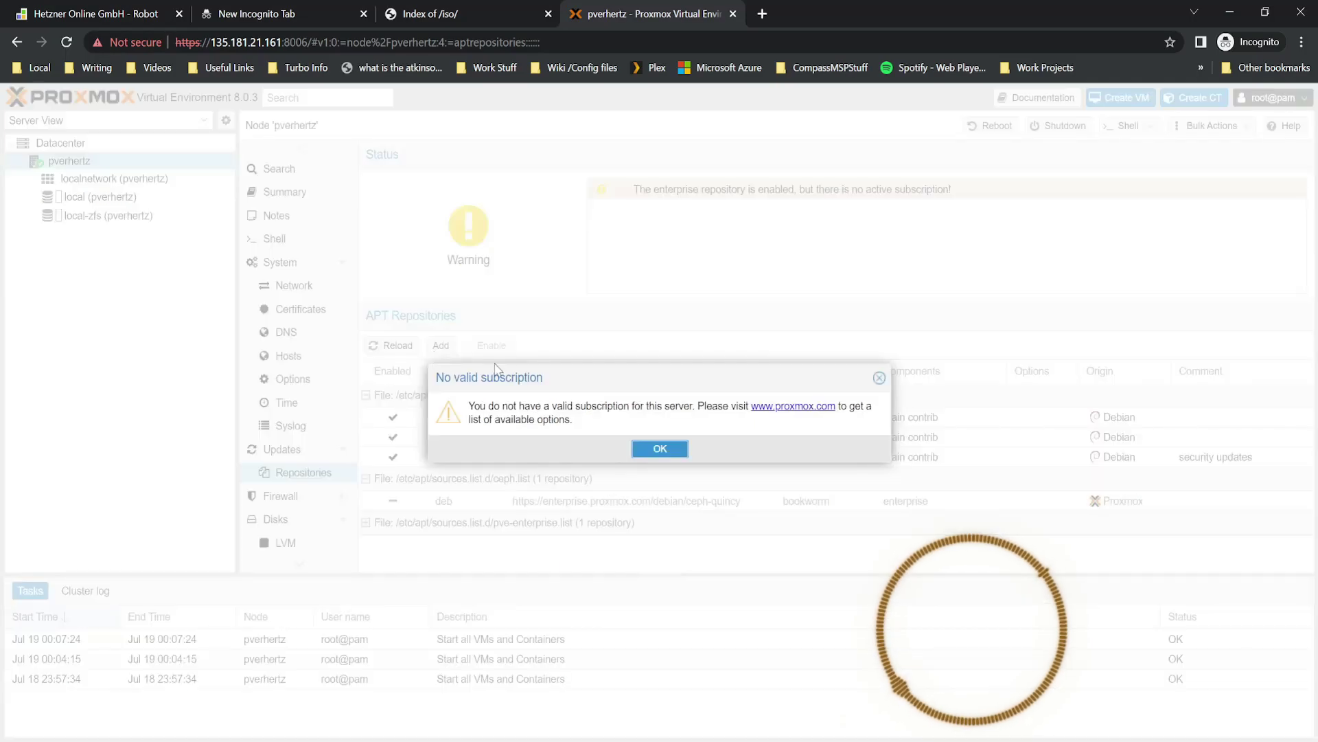
{"action": "left_click", "coordinate": [656, 450]}
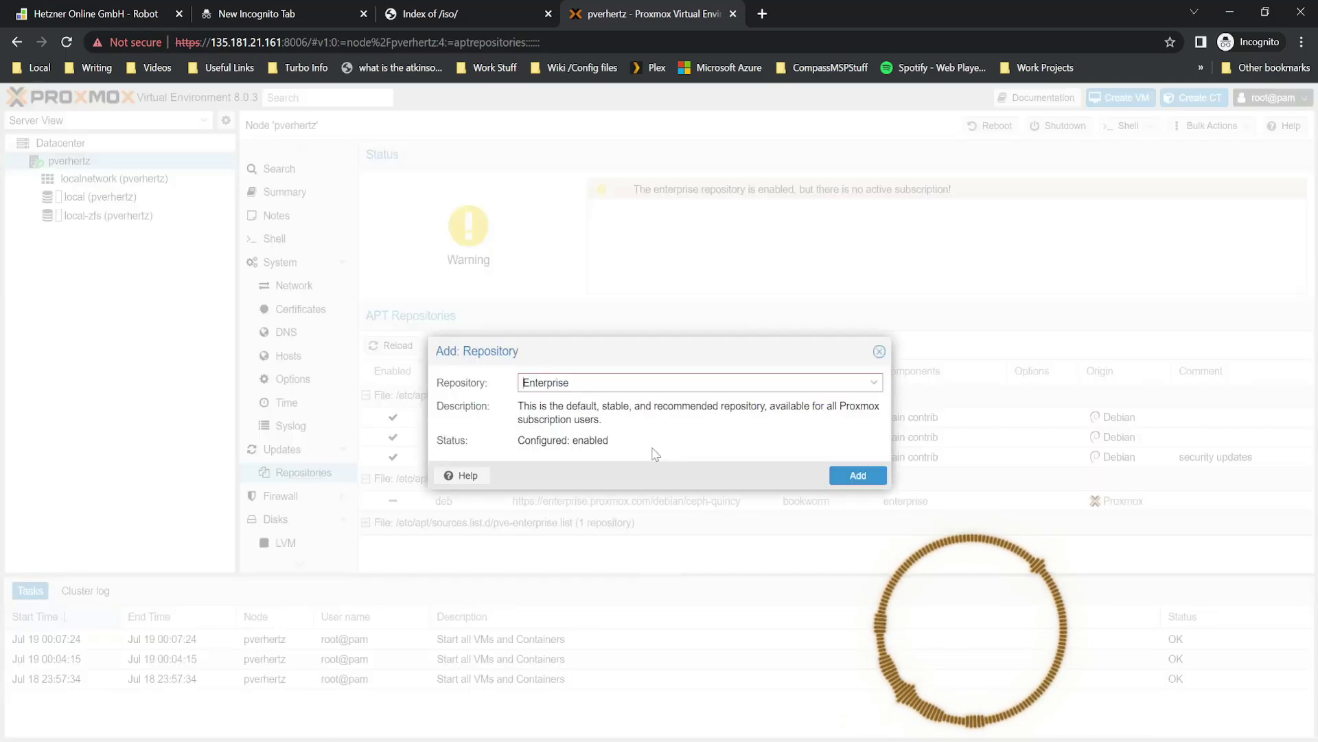
{"action": "left_click", "coordinate": [625, 381]}
{"action": "left_click", "coordinate": [671, 421]}
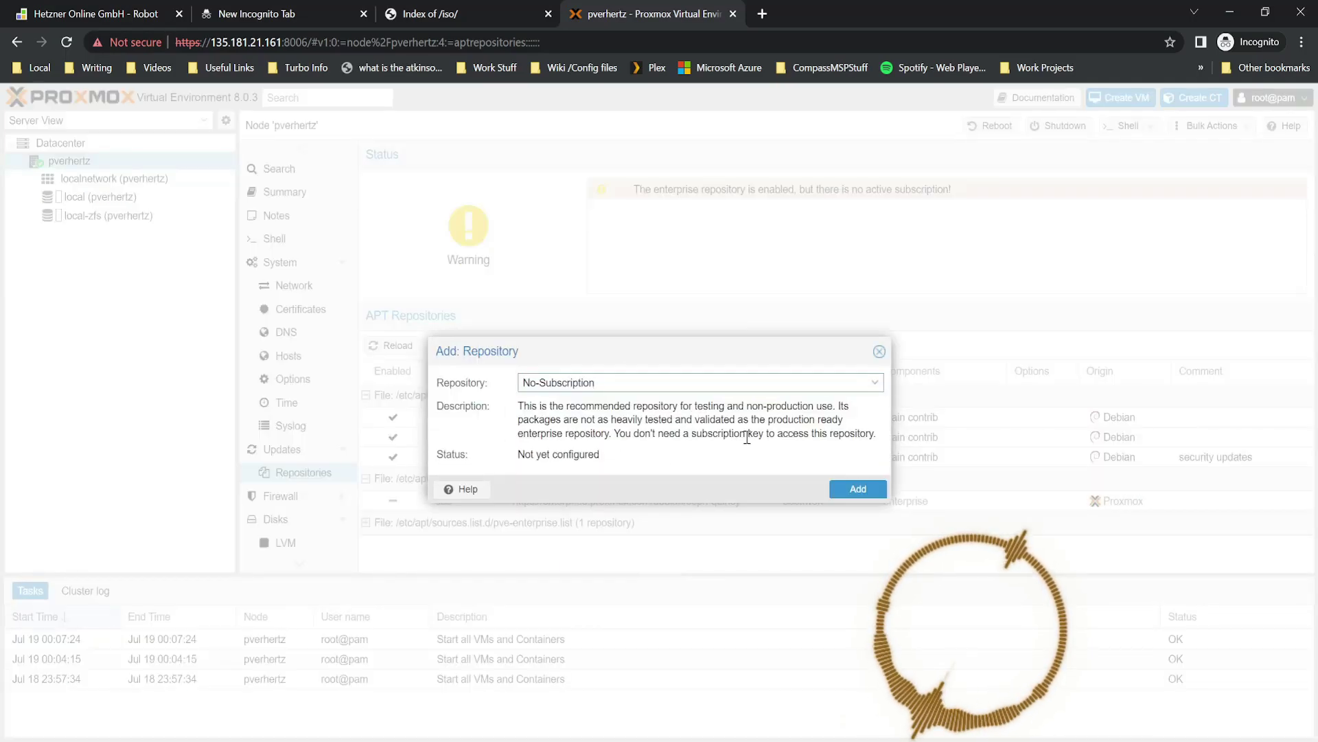
{"action": "left_click", "coordinate": [843, 490]}
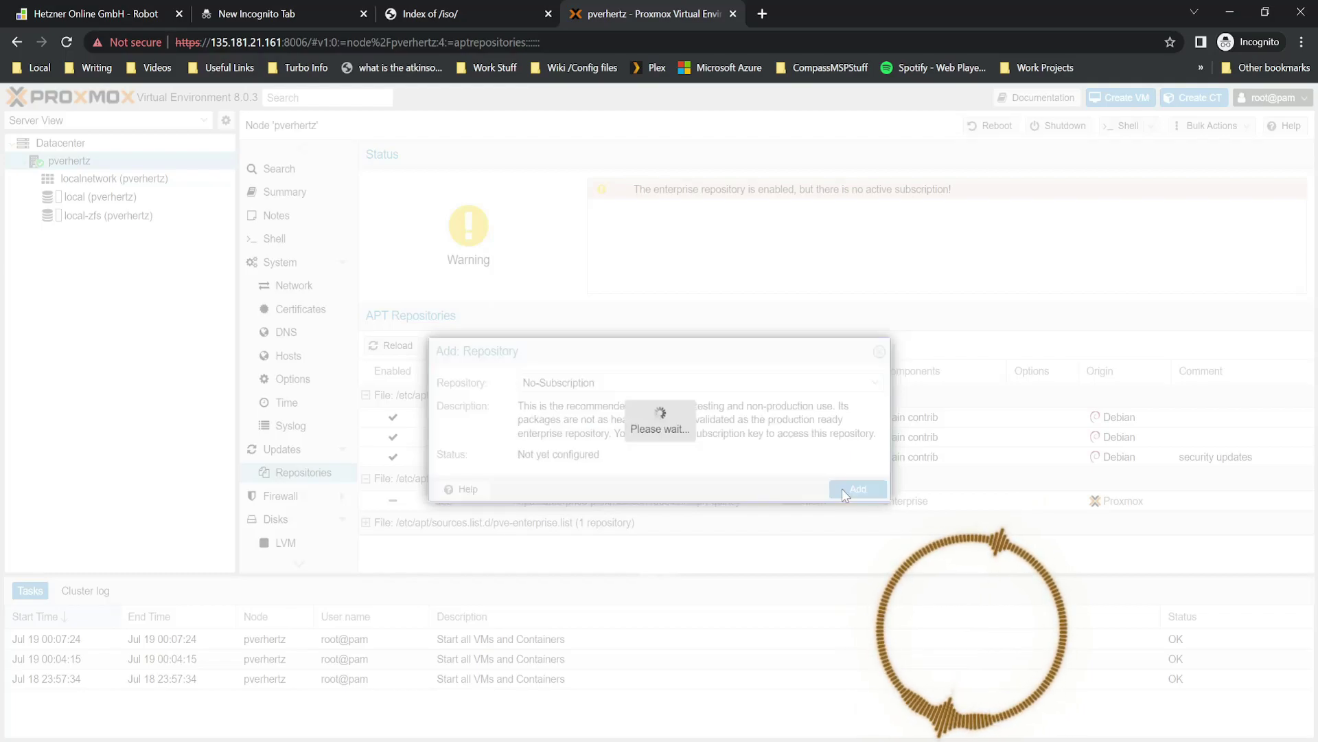
{"action": "left_click", "coordinate": [412, 350]}
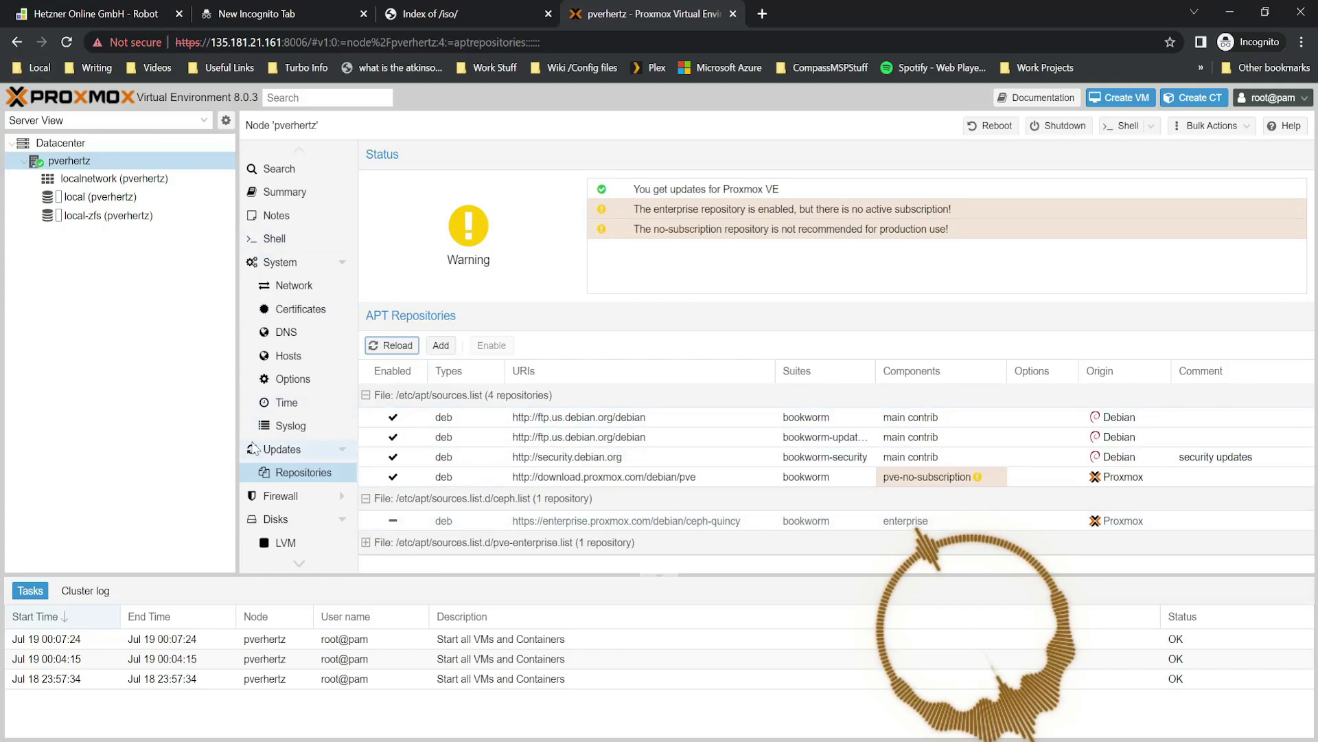
In the node shell, run 'apt-get update -y && apt-get upgrade -y && apt-get dist-upgrade'
{"action": "left_click", "coordinate": [306, 238]}
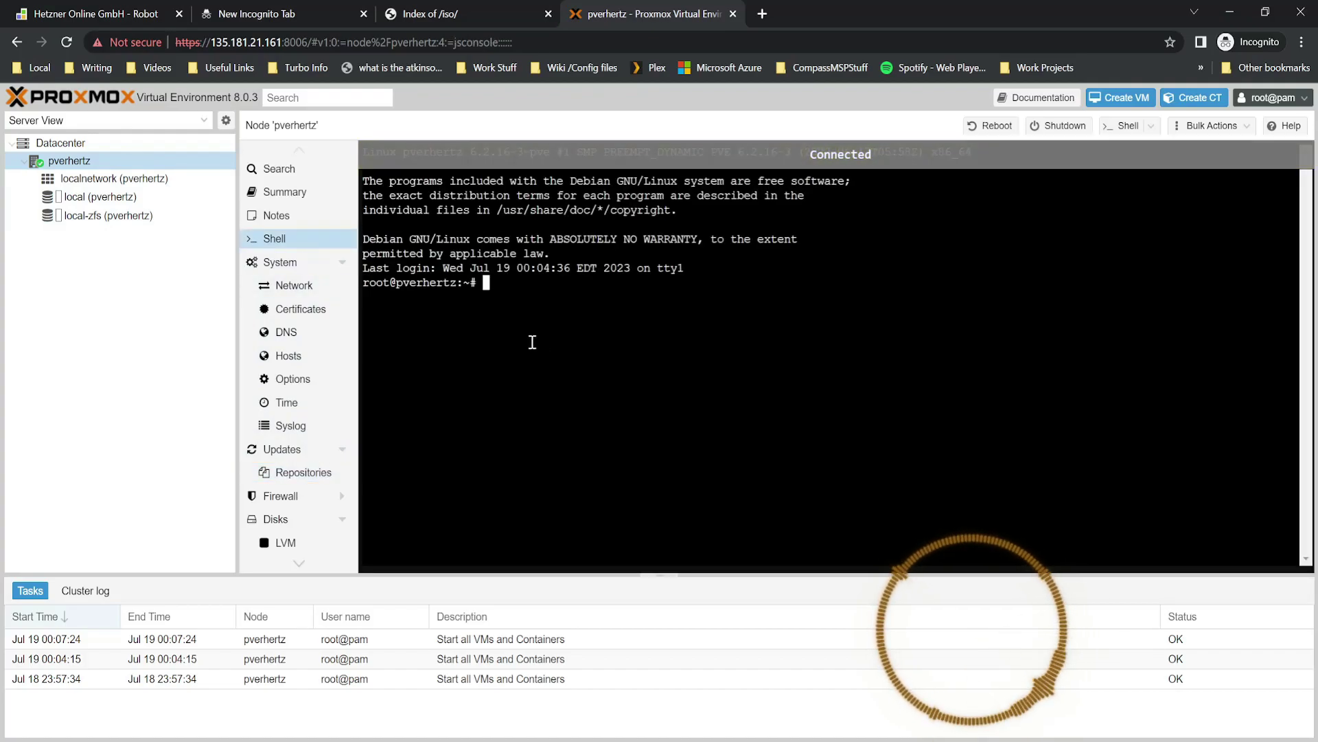
{"action": "type", "text": "apt-get "}
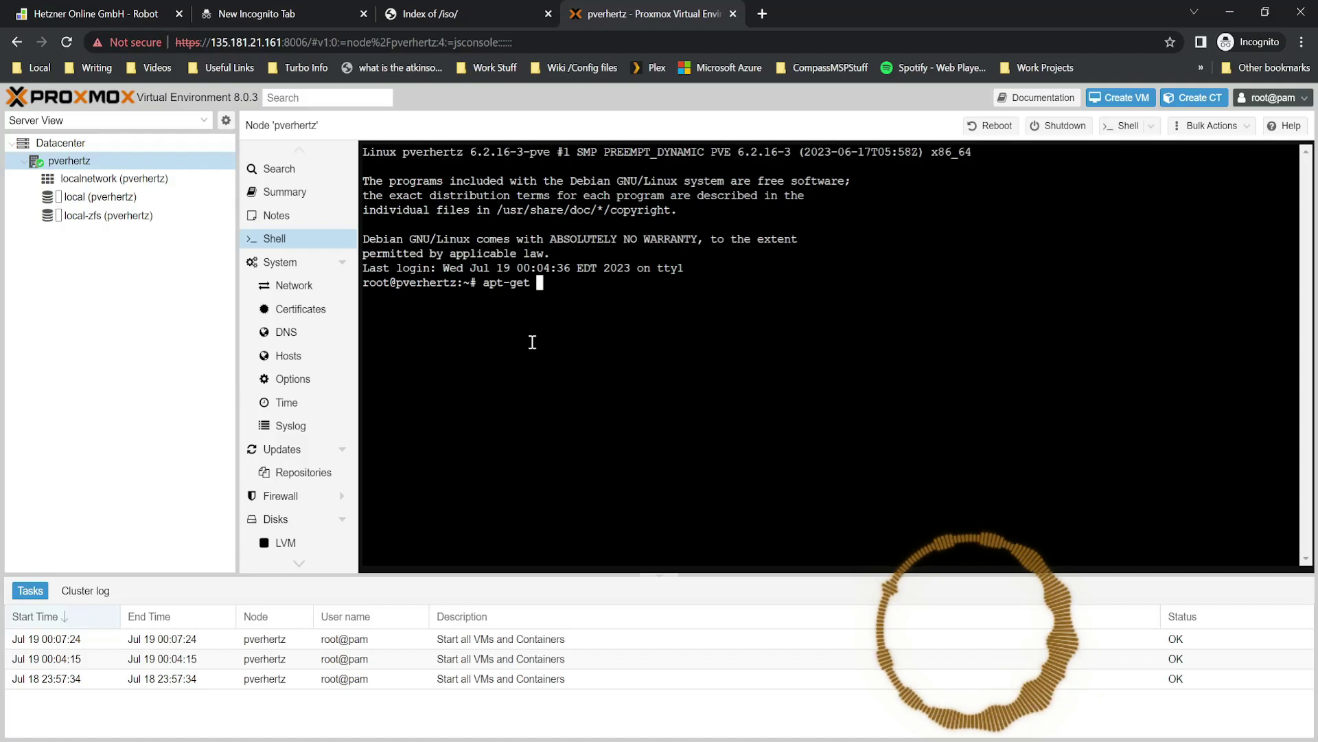
{"action": "type", "text": "install -y"}
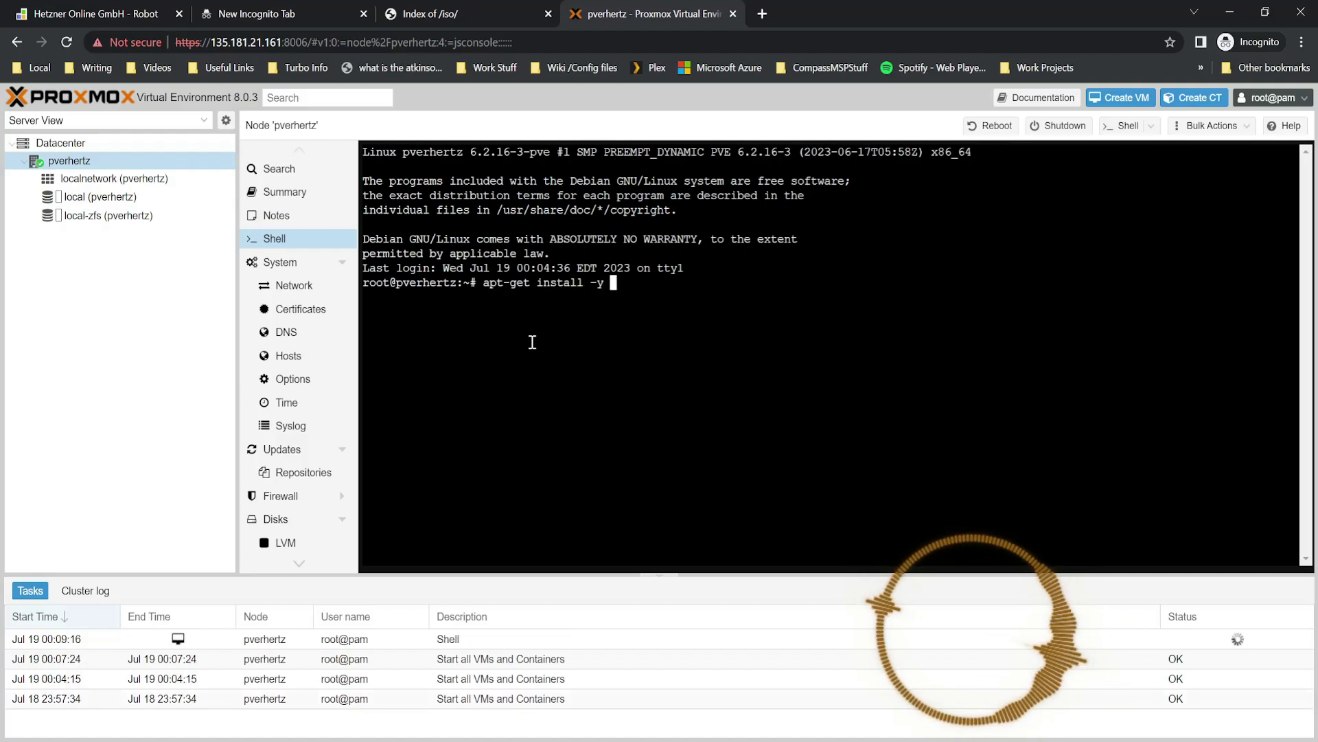
{"action": "key", "text": "BackSpace"}
{"action": "key", "text": "BackSpace"}
{"action": "key", "text": "BackSpace"}
{"action": "key", "text": "BackSpace"}
{"action": "key", "text": "BackSpace"}
{"action": "key", "text": "BackSpace"}
{"action": "key", "text": "BackSpace"}
{"action": "key", "text": "BackSpace"}
{"action": "key", "text": "BackSpace"}
{"action": "key", "text": "BackSpace"}
{"action": "key", "text": "BackSpace"}
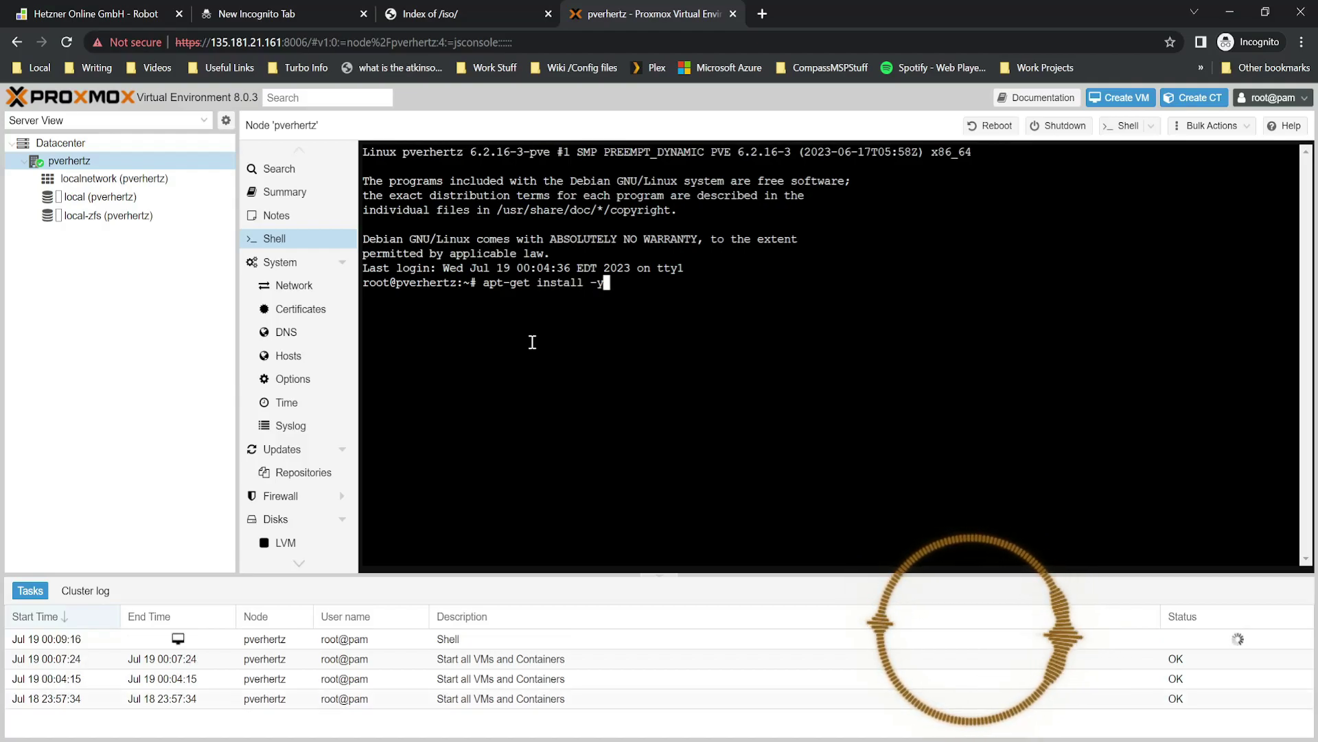
{"action": "type", "text": "upda"}
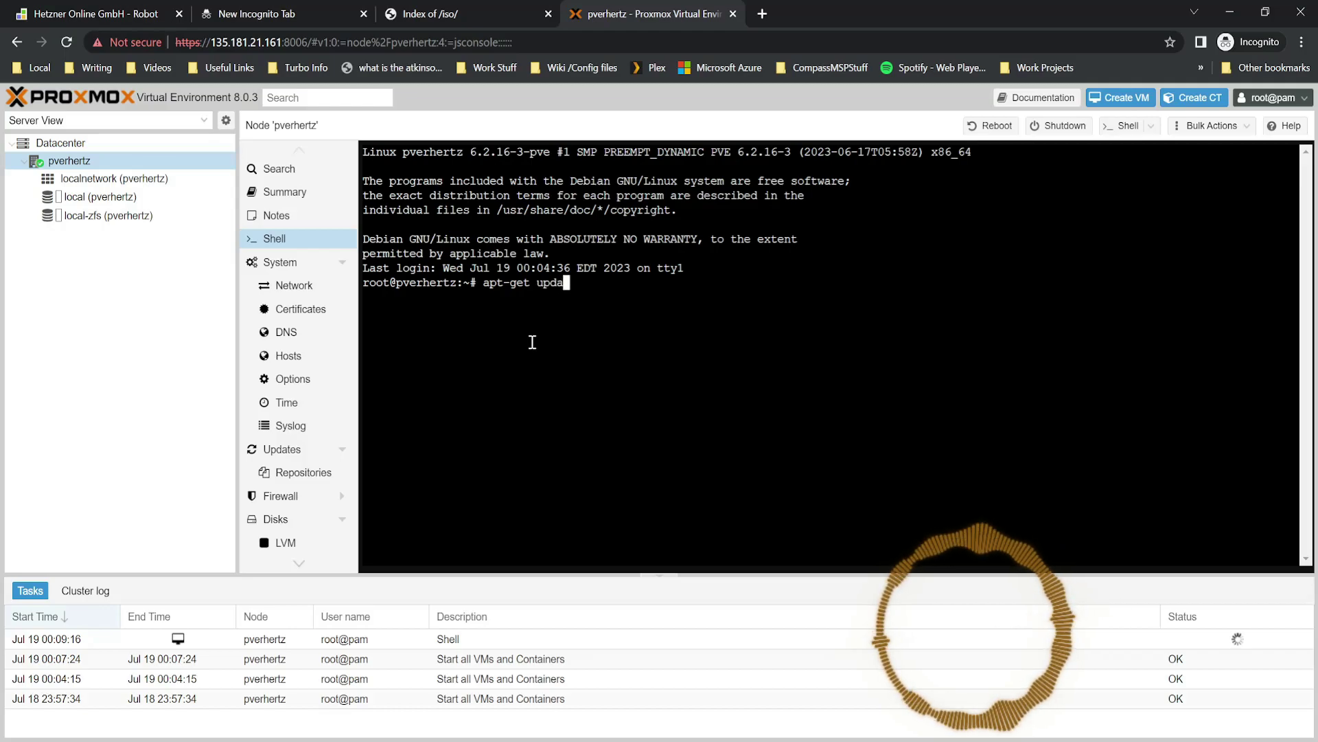
{"action": "type", "text": "te -y && an"}
{"action": "key", "text": "BackSpace"}
{"action": "type", "text": "pt-get upgrade"}
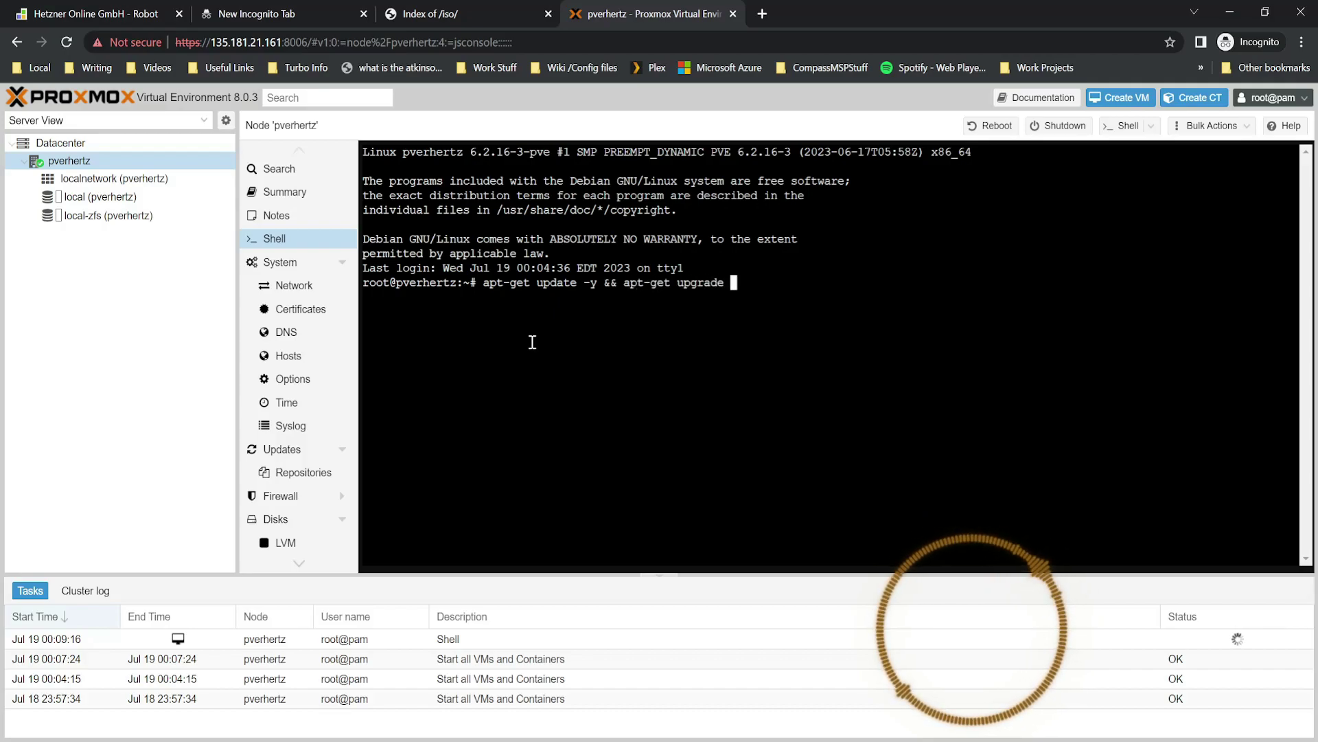
{"action": "type", "text": " -y &&"}
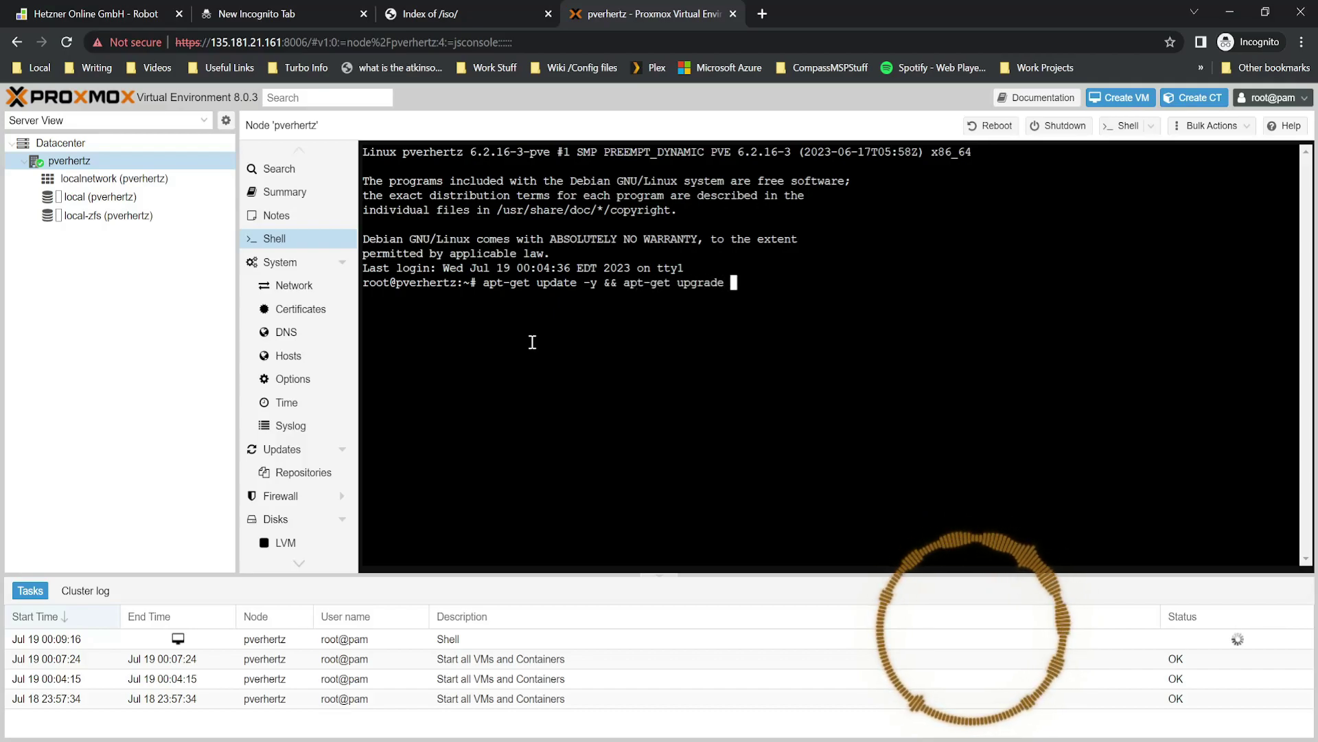
{"action": "type", "text": " apt-get dist-upgrade"}
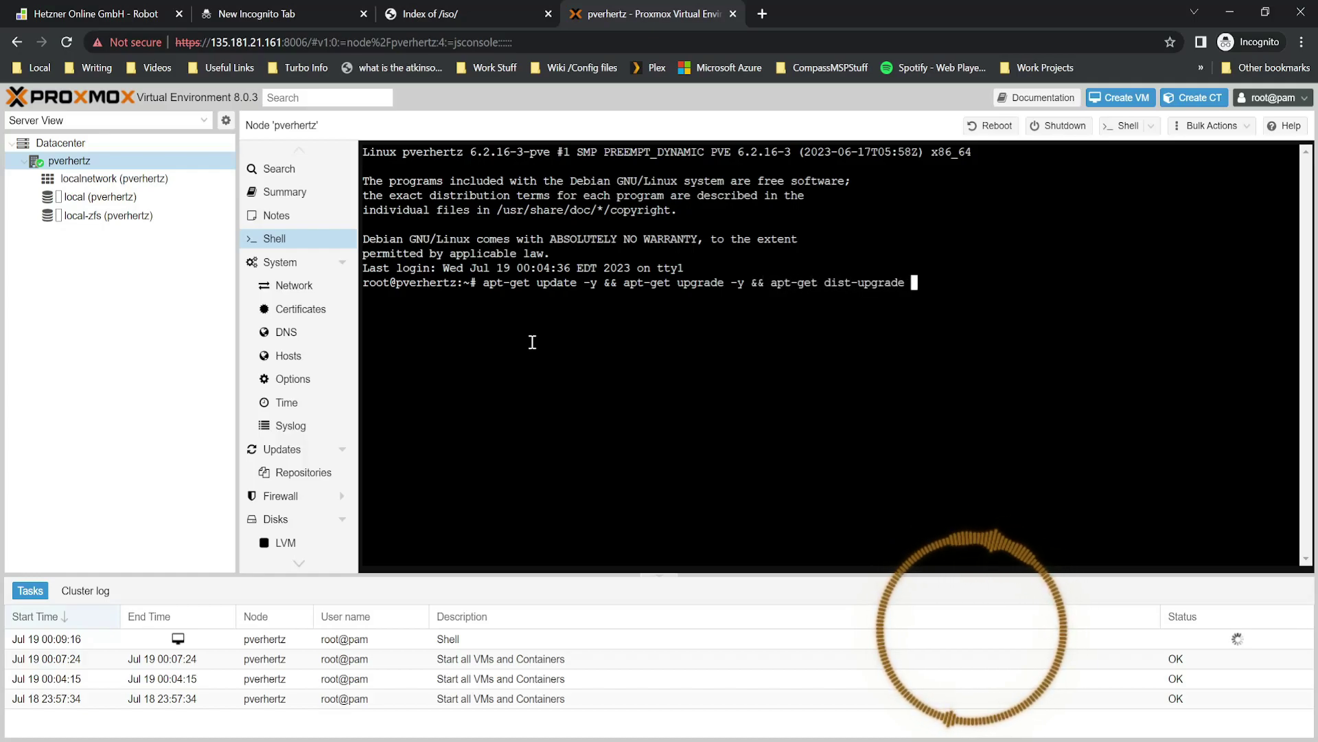
{"action": "key", "text": "Return"}
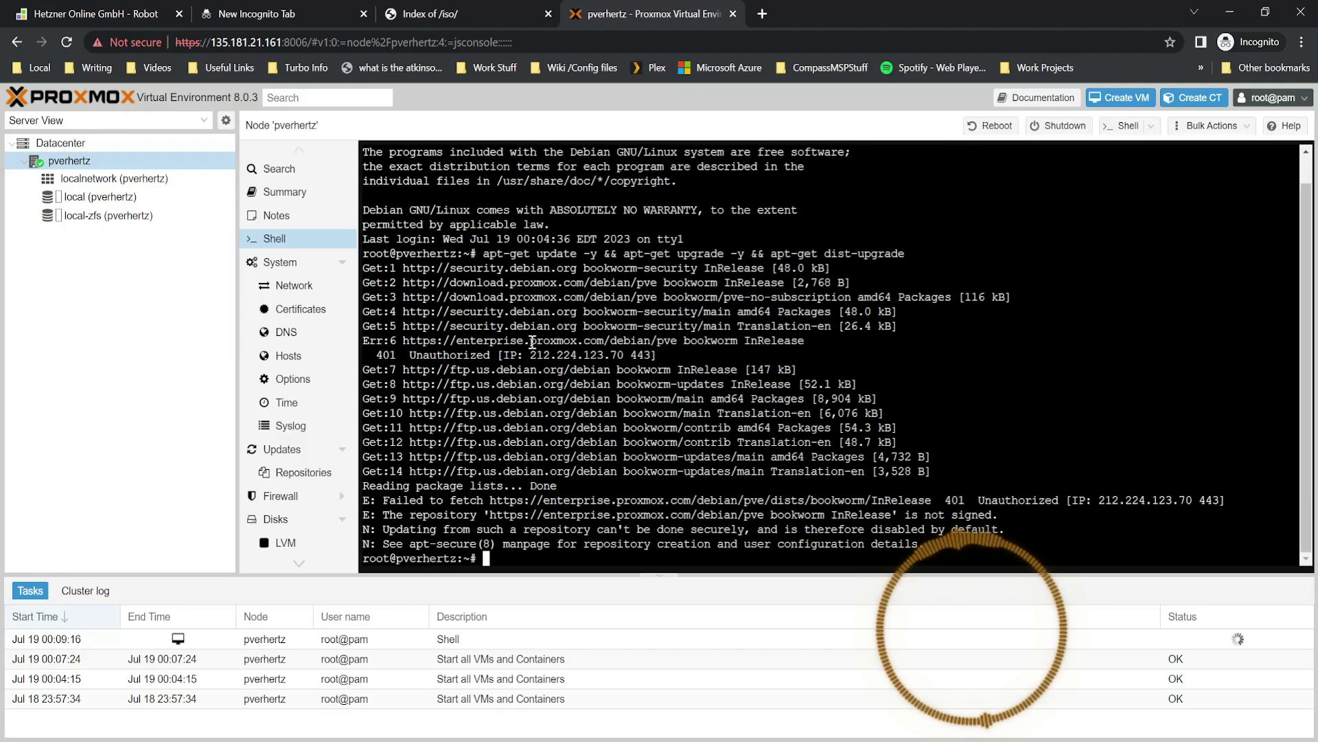
Delete /etc/apt/sources.list.d/ceph.list with rm -rf
{"action": "key", "text": "Up"}
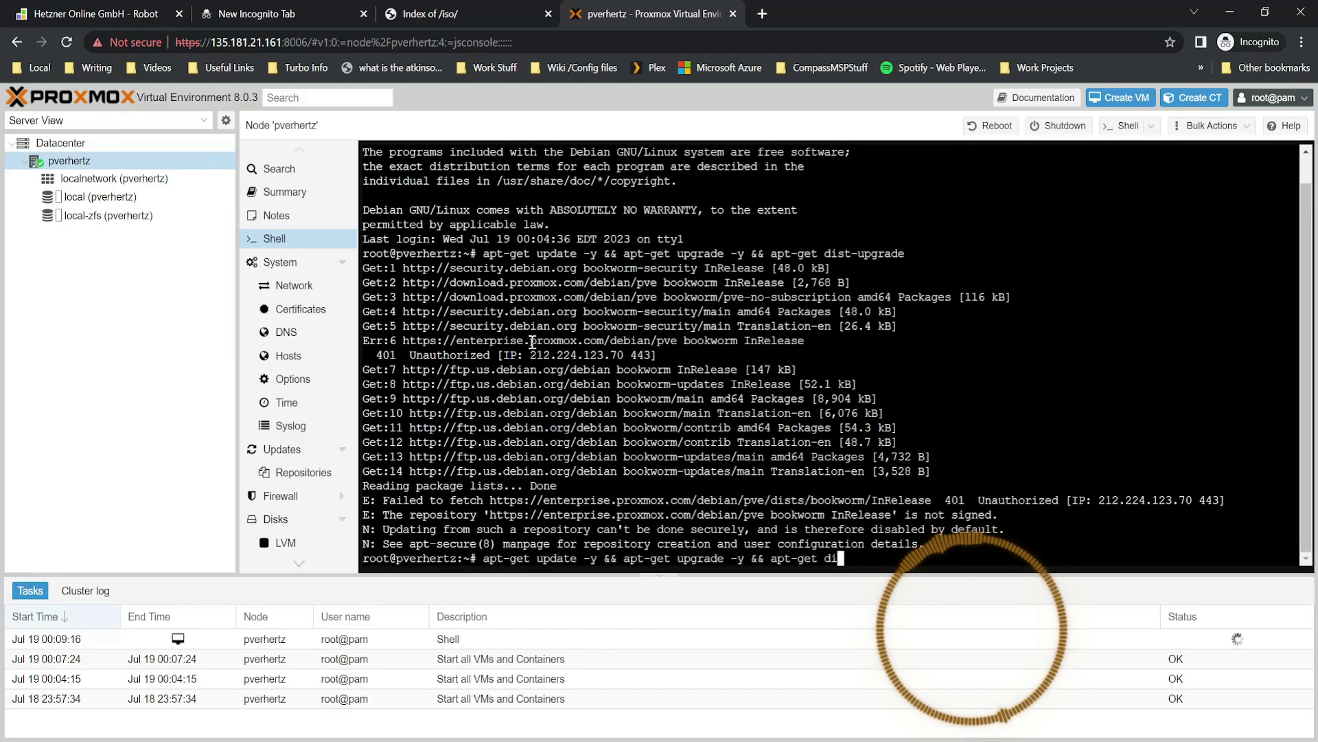
{"action": "key", "text": "BackSpace"}
{"action": "key", "text": "BackSpace"}
{"action": "key", "text": "BackSpace"}
{"action": "key", "text": "BackSpace"}
{"action": "key", "text": "BackSpace"}
{"action": "key", "text": "BackSpace"}
{"action": "key", "text": "BackSpace"}
{"action": "key", "text": "BackSpace"}
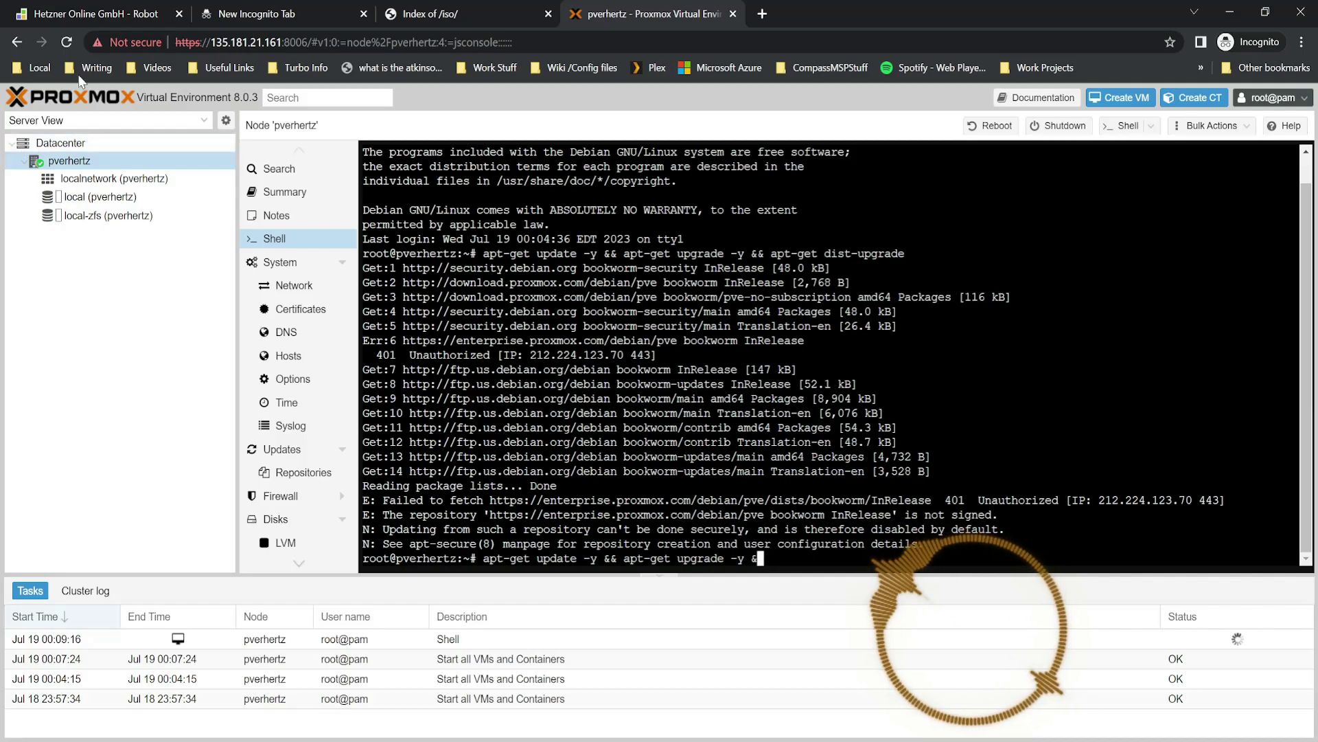
{"action": "key", "text": "ctrl+a"}
{"action": "key", "text": "ctrl+k"}
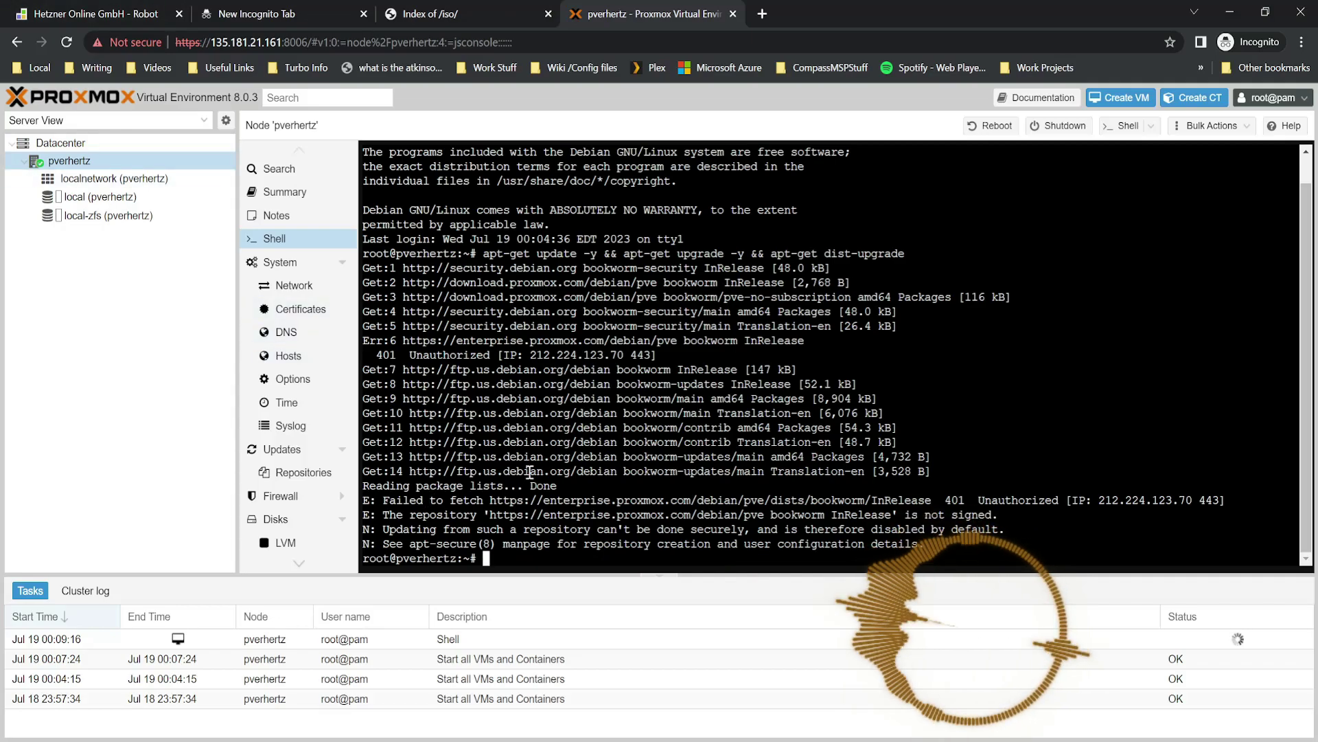
{"action": "type", "text": "r"}
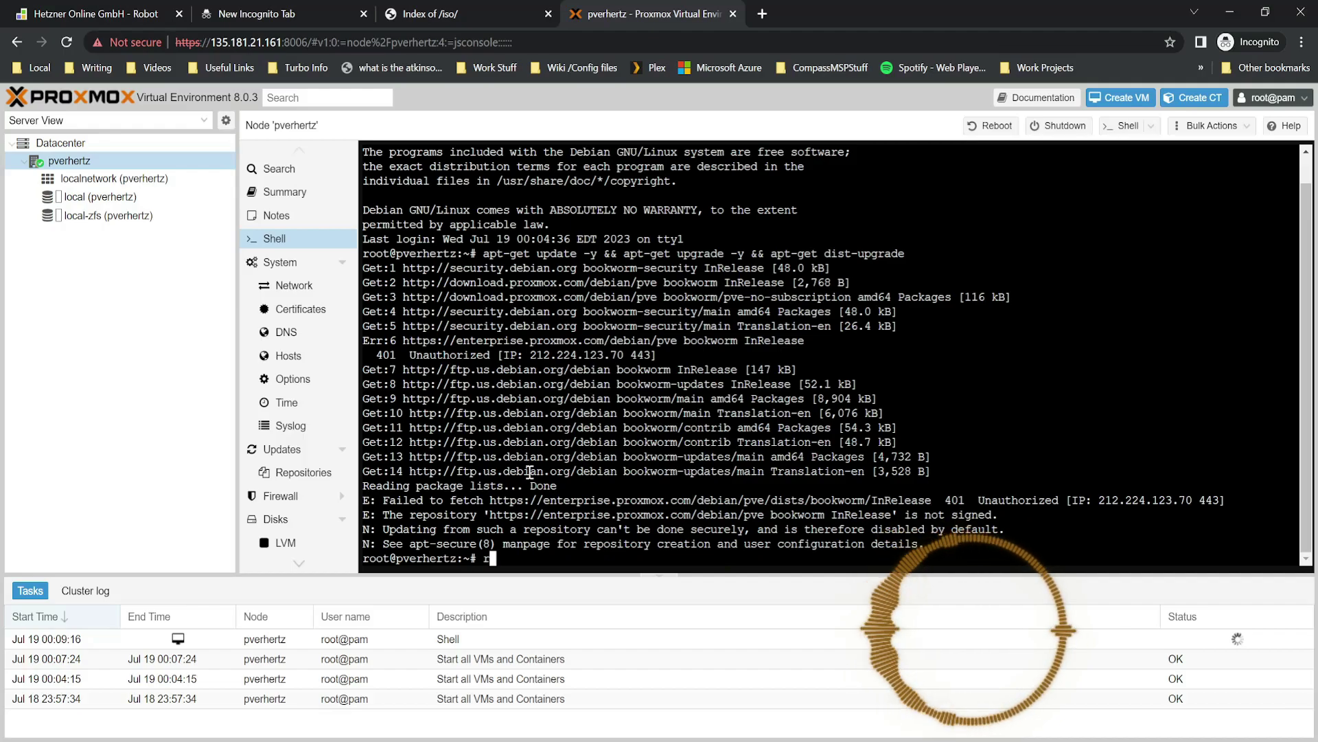
{"action": "type", "text": "m -rf /etc/apt/s"}
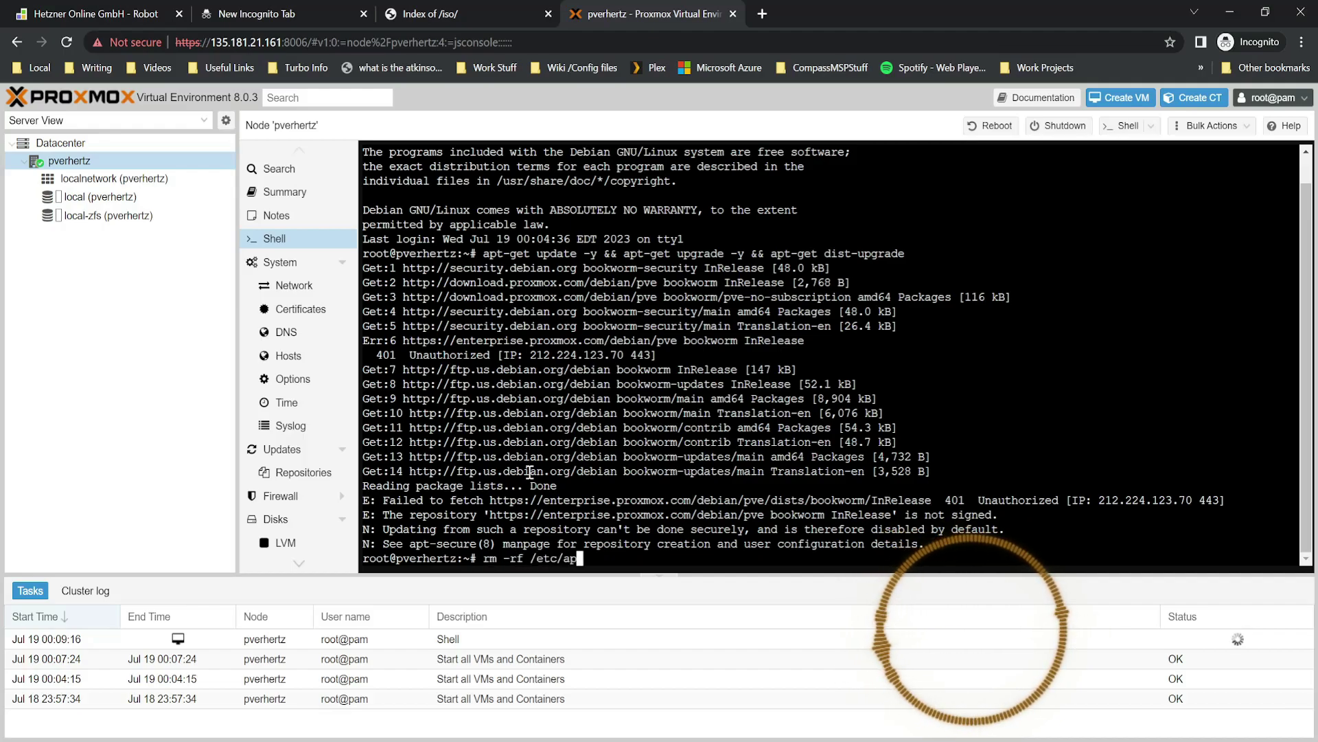
{"action": "key", "text": "Tab"}
{"action": "type", "text": "d/"}
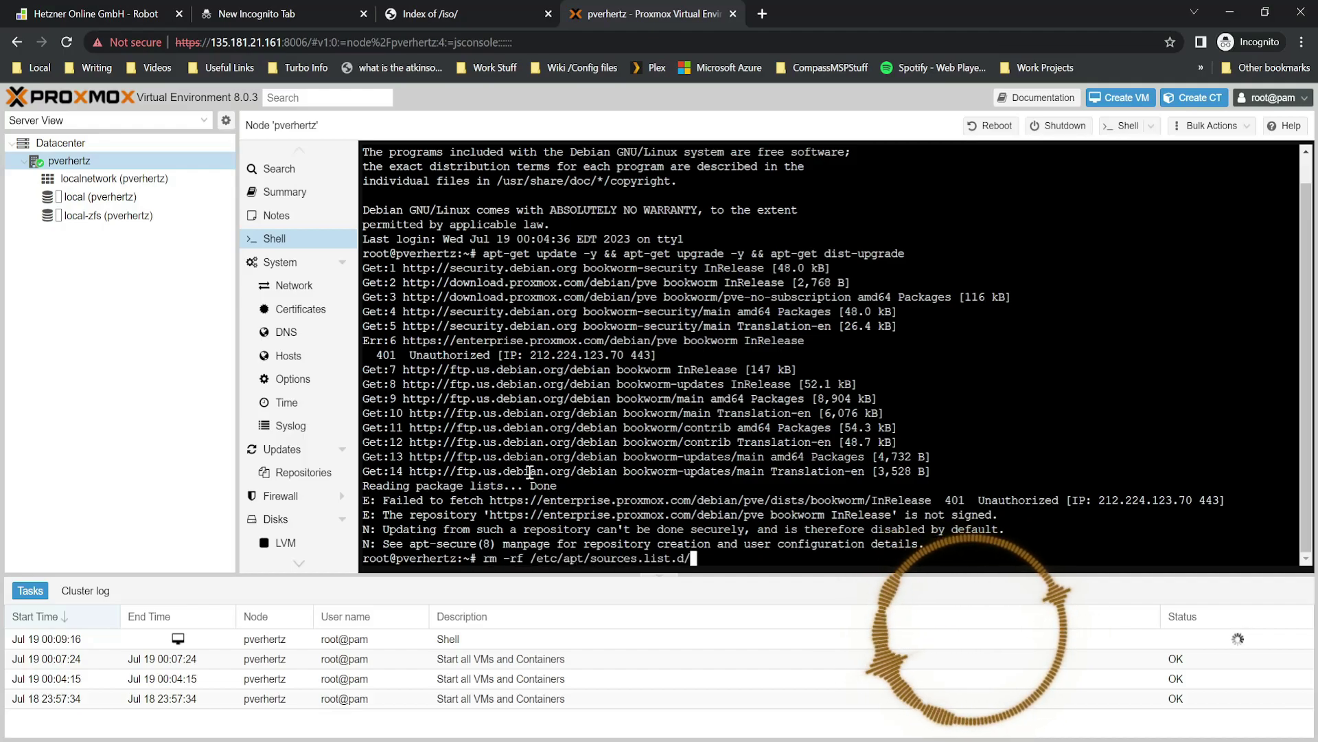
{"action": "key", "text": "Tab"}
{"action": "key", "text": "Tab"}
{"action": "type", "text": "ceph.list"}
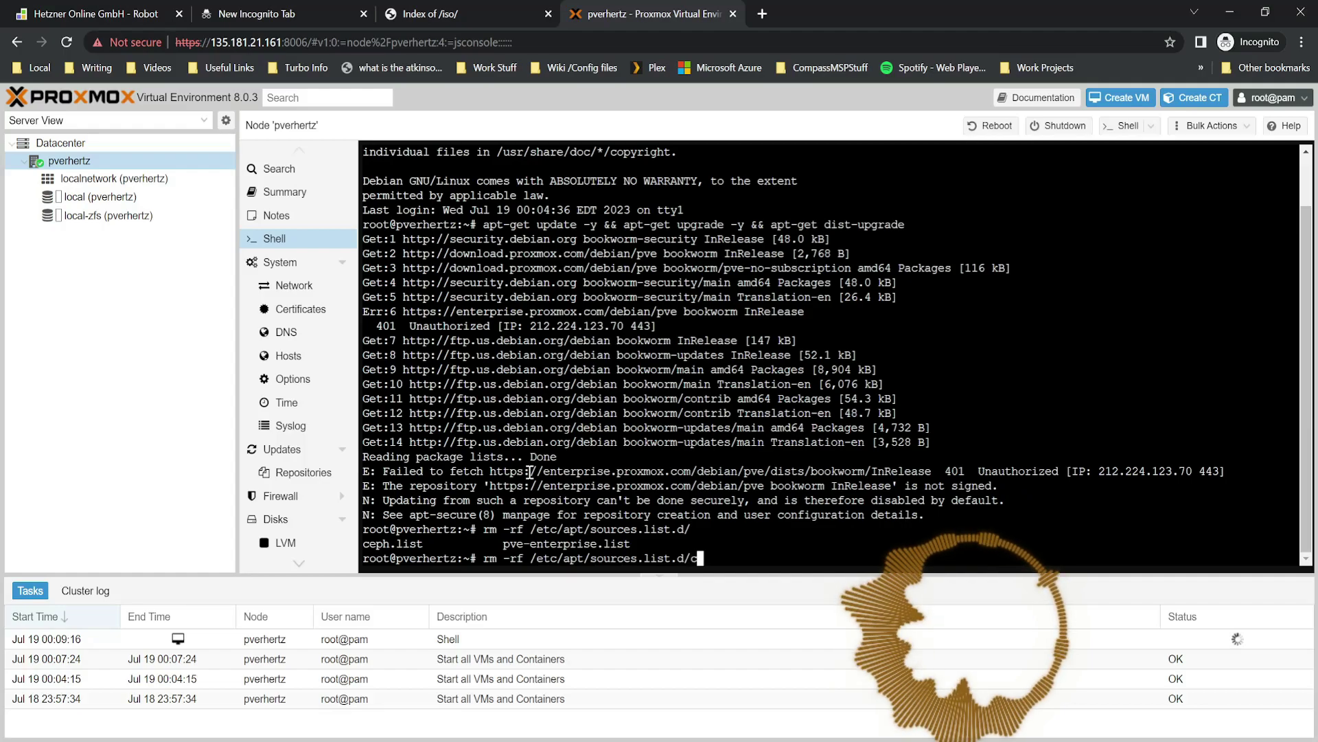
{"action": "key", "text": "Return"}
Rerun the update and upgrade command and return to the APT repository list
{"action": "key", "text": "Up"}
{"action": "key", "text": "Up"}
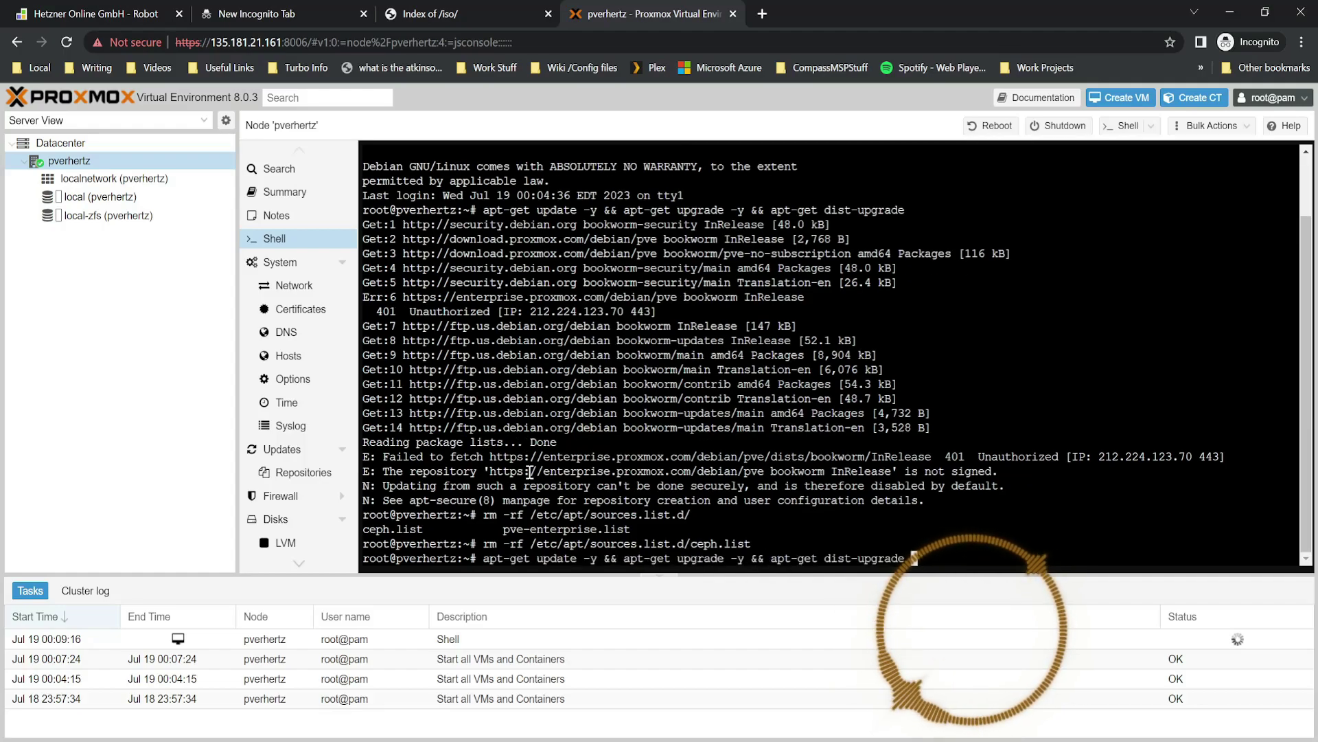
{"action": "key", "text": "Return"}
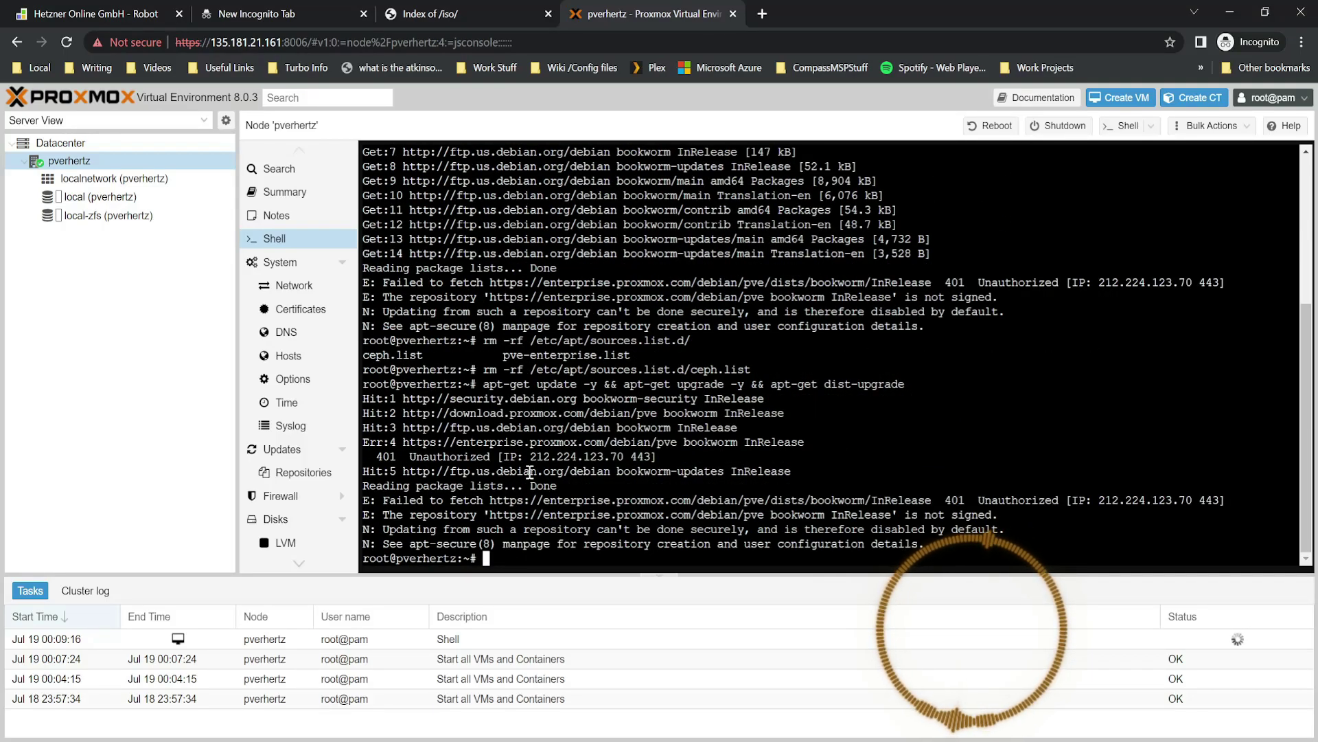
{"action": "left_click", "coordinate": [307, 473]}
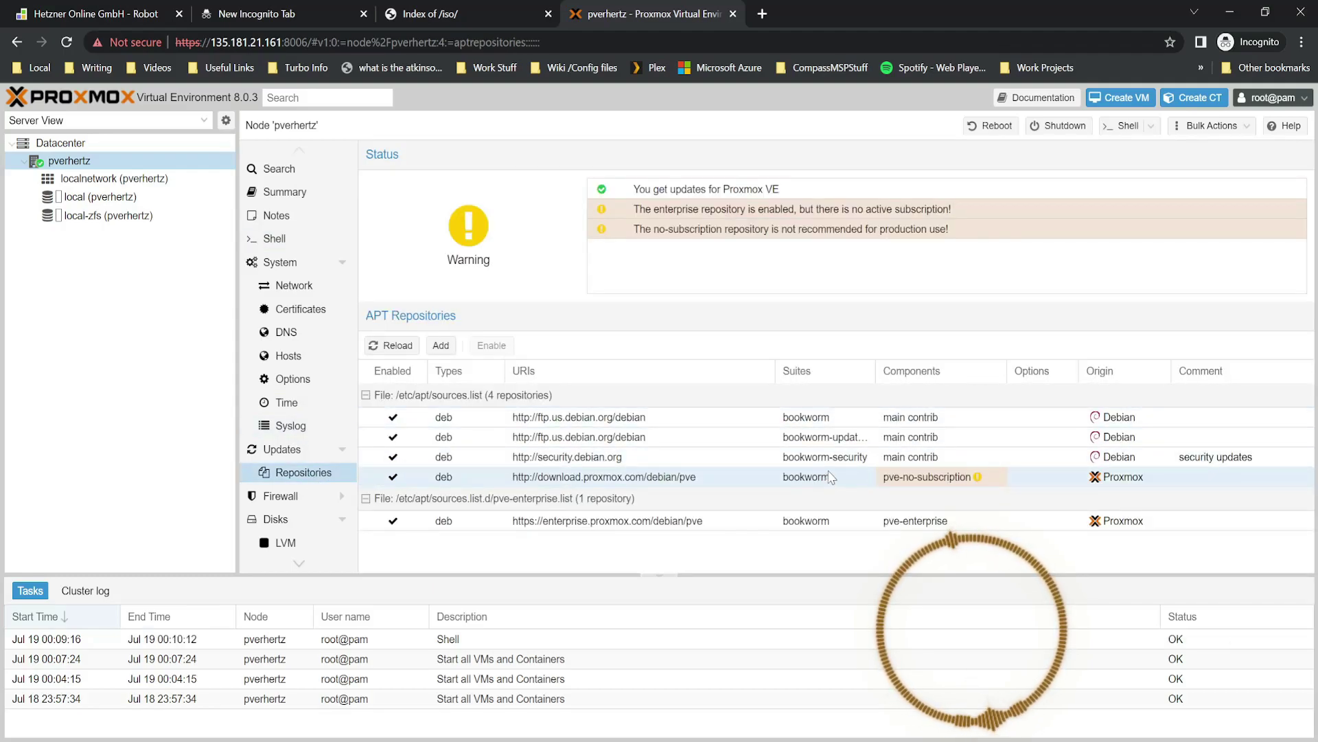
Disable the pve-enterprise repository and reload the repository list
{"action": "left_click", "coordinate": [827, 520]}
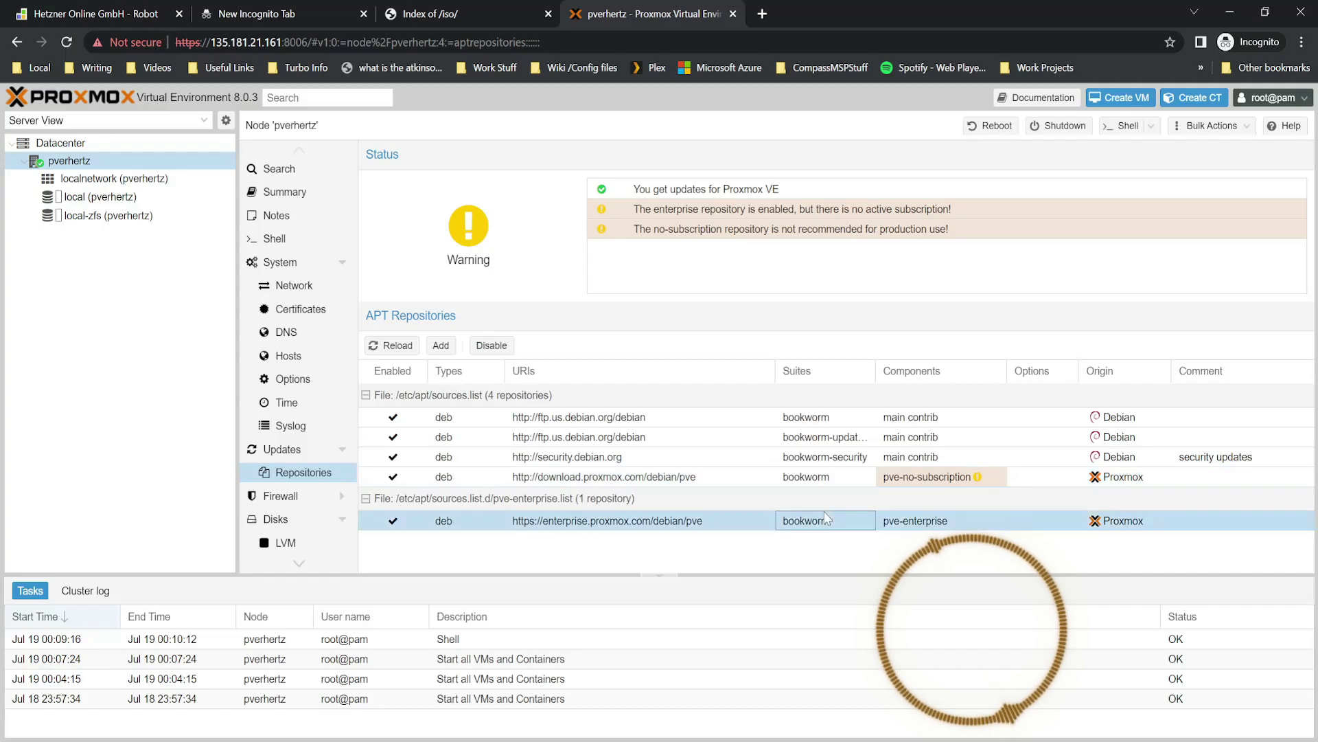
{"action": "left_click", "coordinate": [498, 346]}
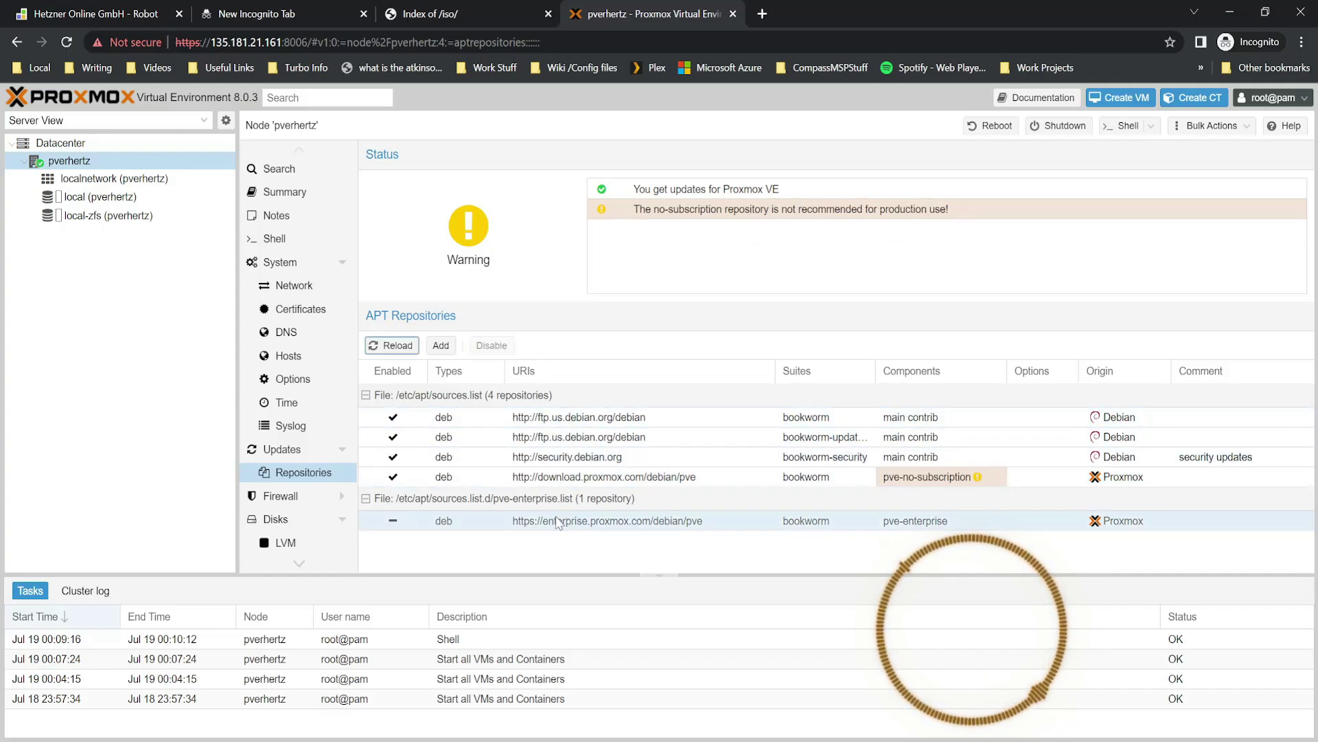
{"action": "left_click", "coordinate": [598, 481]}
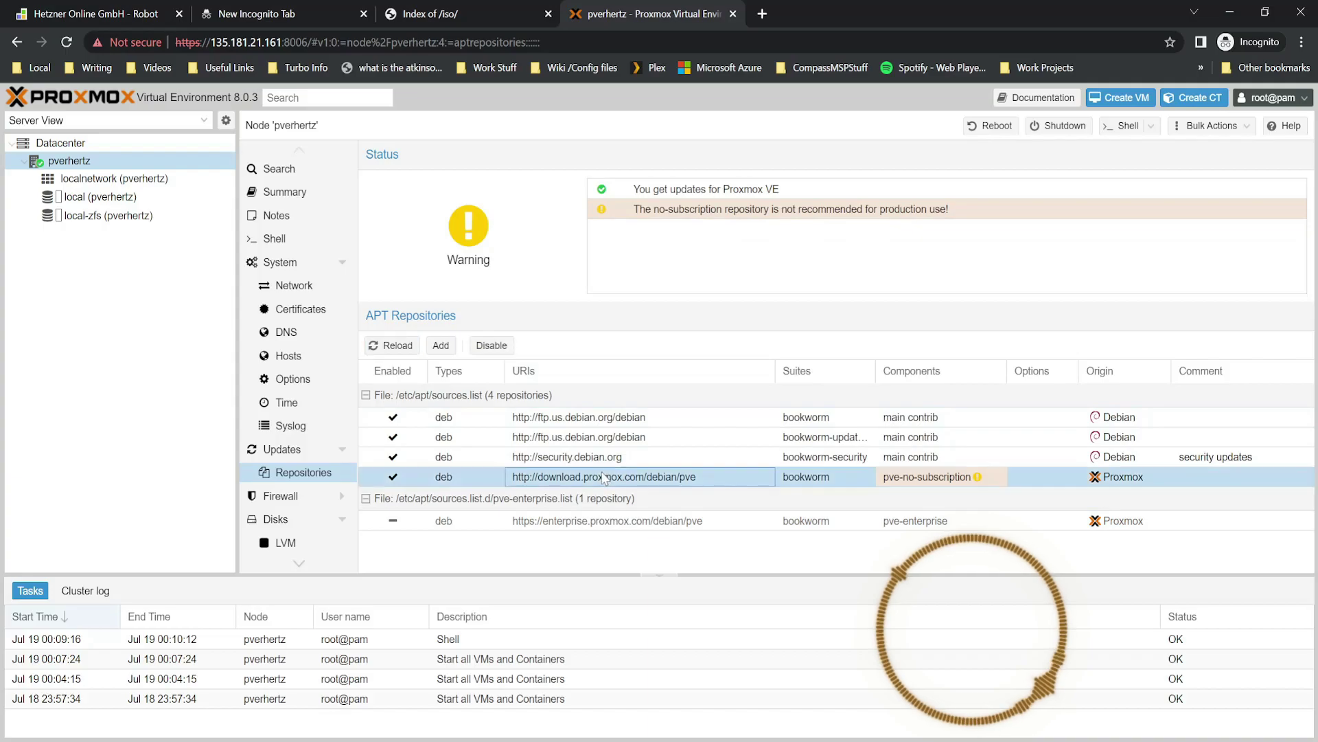
{"action": "left_click", "coordinate": [390, 344]}
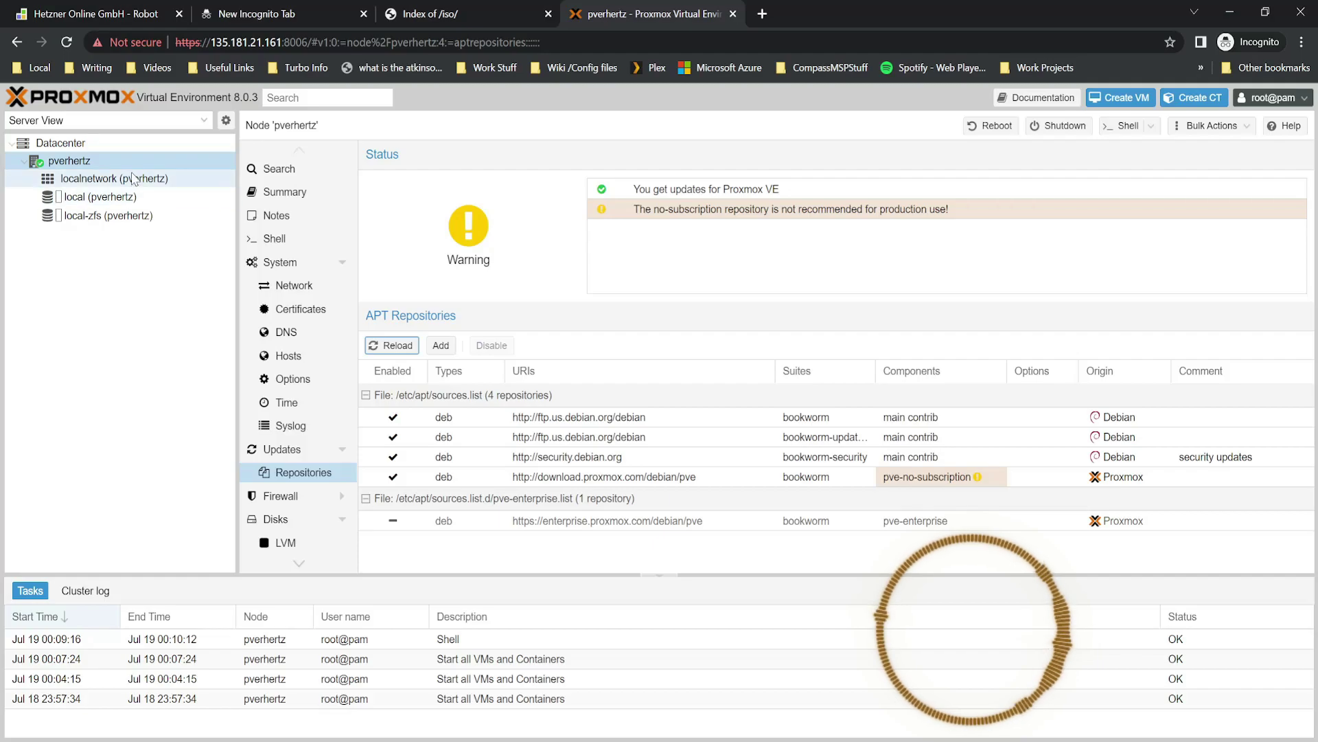
Run apt-get update -y && apt-get upgrade -y && apt-get dist-upgrade in the node shell
{"action": "left_click", "coordinate": [275, 238]}
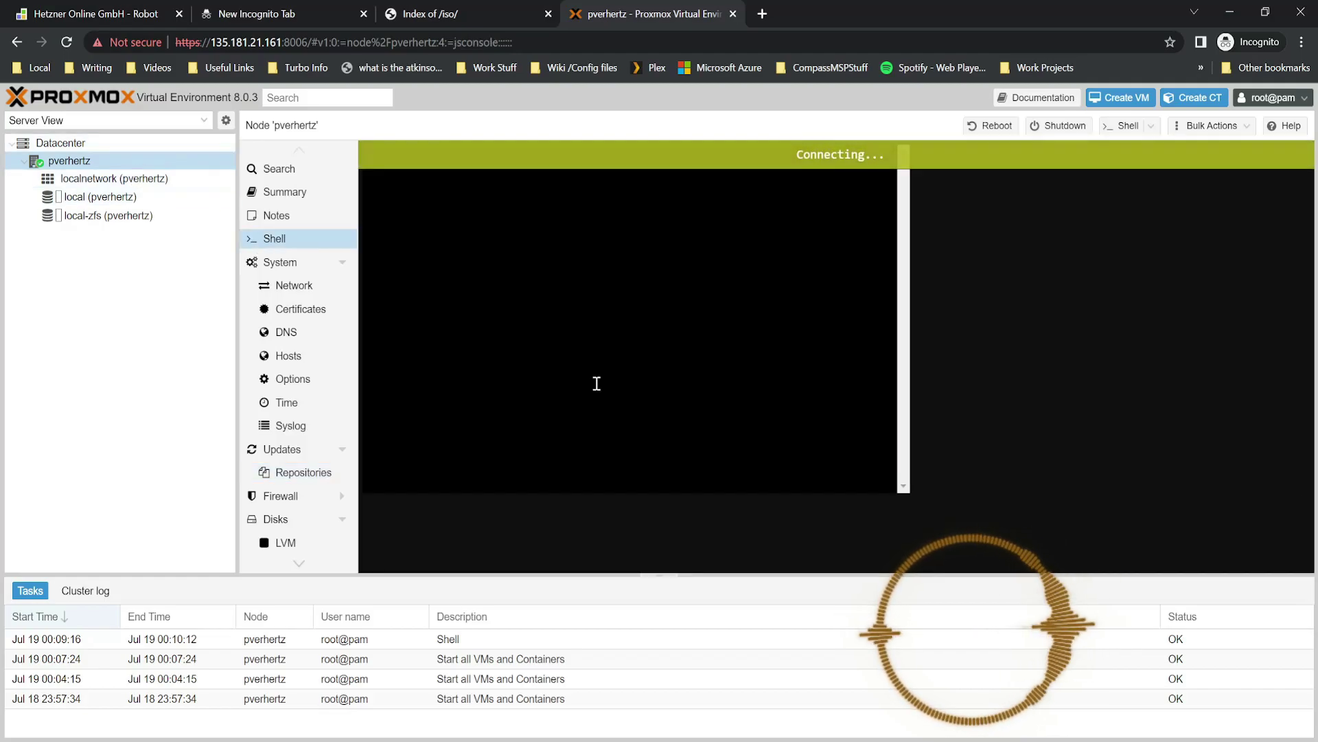
{"action": "type", "text": "apt-get update -y && apt-get upgrade -y && apt-get dist-upgrade"}
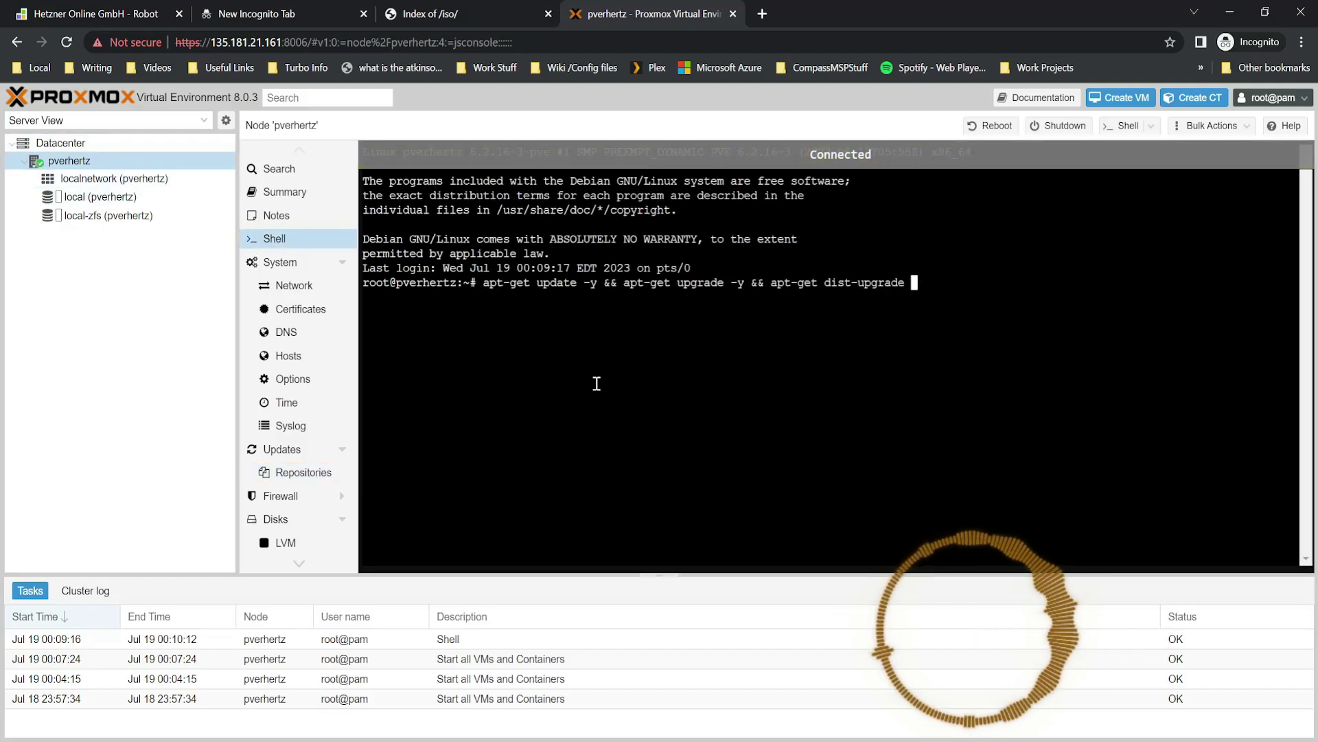
{"action": "key", "text": "Return"}
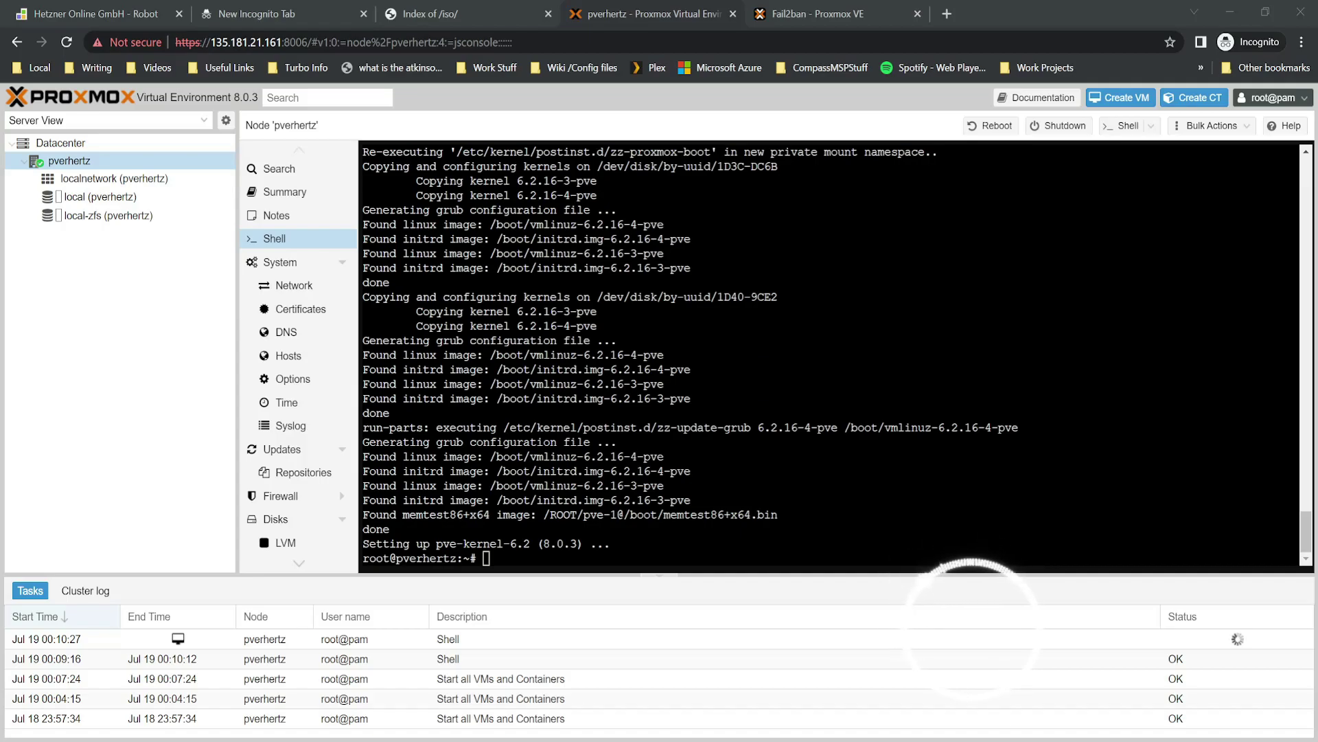
Install fail2ban with apt-get install -y fail2ban
{"action": "type", "text": "atp"}
{"action": "key", "text": "BackSpace"}
{"action": "key", "text": "BackSpace"}
{"action": "type", "text": "pt-get install -y fail2ban"}
{"action": "key", "text": "Return"}
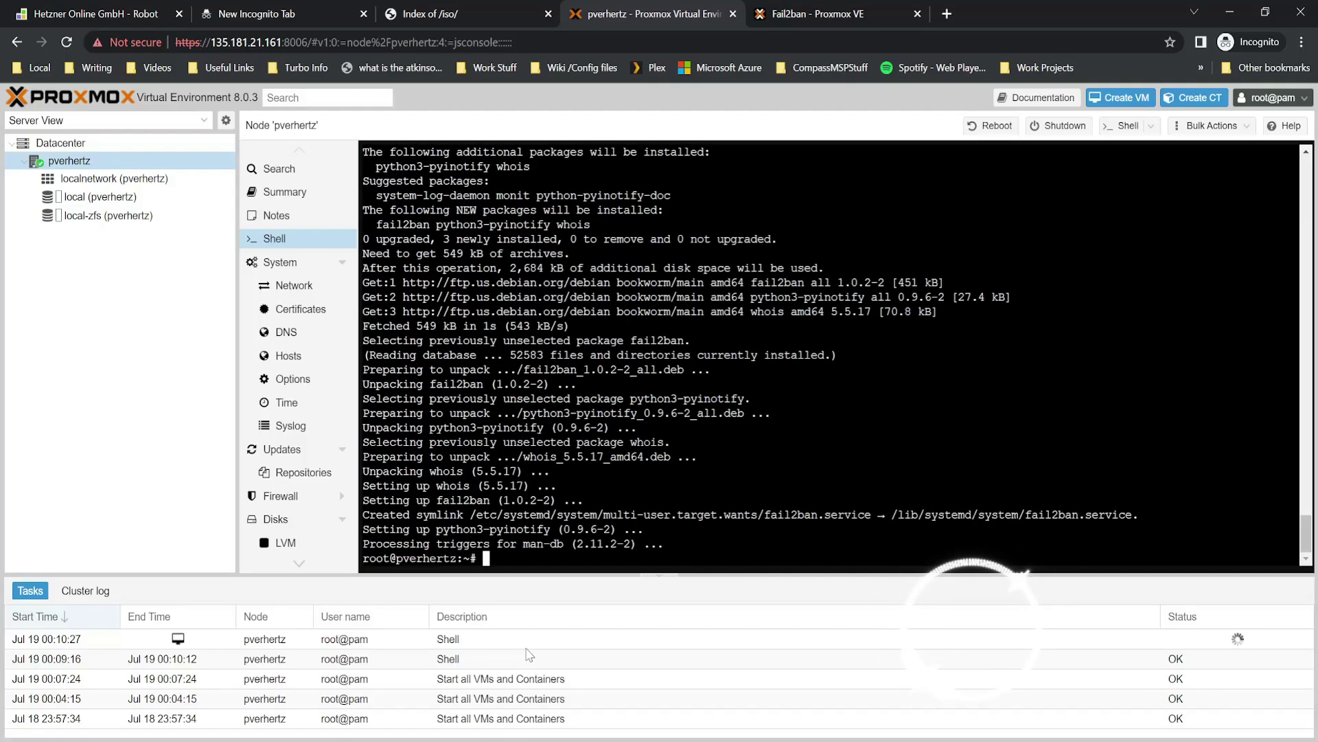
Enable the fail2ban service at boot with systemctl enable fail2ban
{"action": "type", "text": "systemctl enable fail2"}
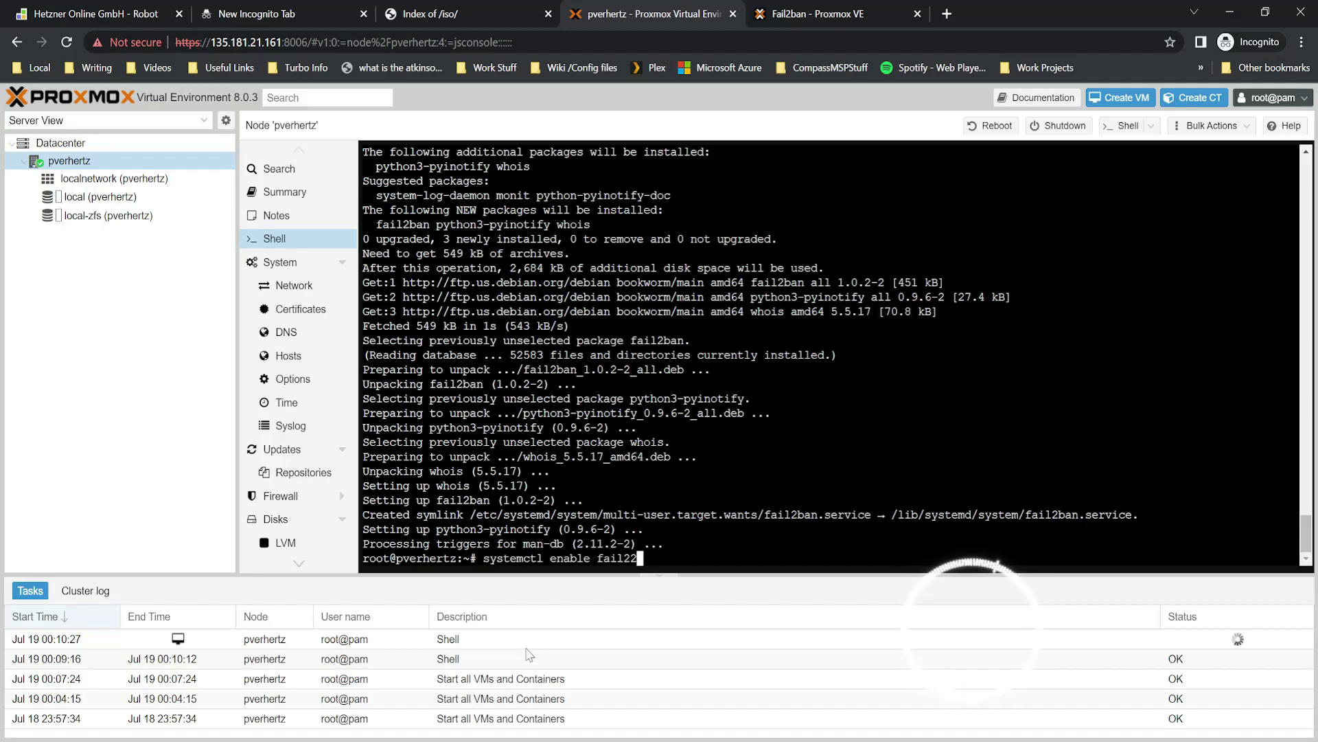
{"action": "type", "text": "ban"}
{"action": "key", "text": "Return"}
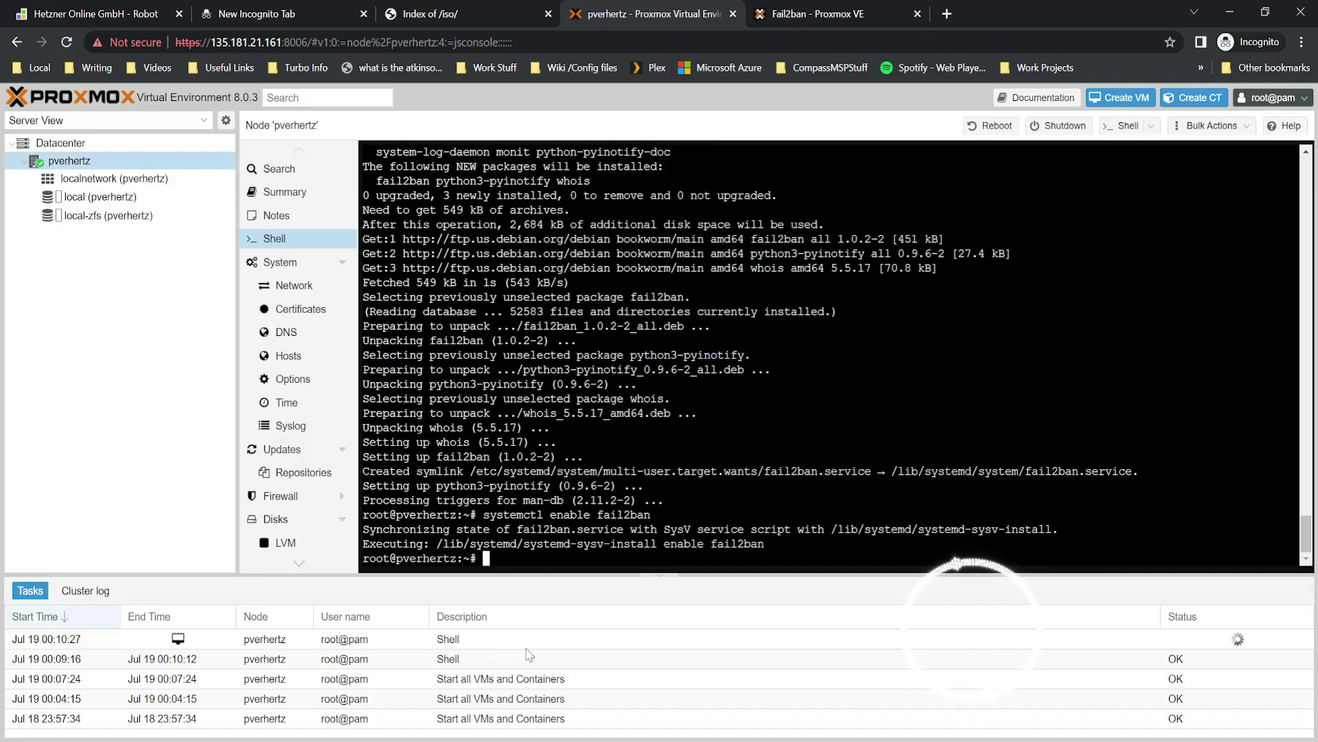
{"action": "type", "text": "syst"}
{"action": "key", "text": "BackSpace"}
{"action": "key", "text": "BackSpace"}
{"action": "key", "text": "BackSpace"}
{"action": "key", "text": "BackSpace"}
Reopen the Proxmox Fail2ban wiki page from Google and copy the /etc/fail2ban/jail.local path
{"action": "left_click", "coordinate": [801, 19]}
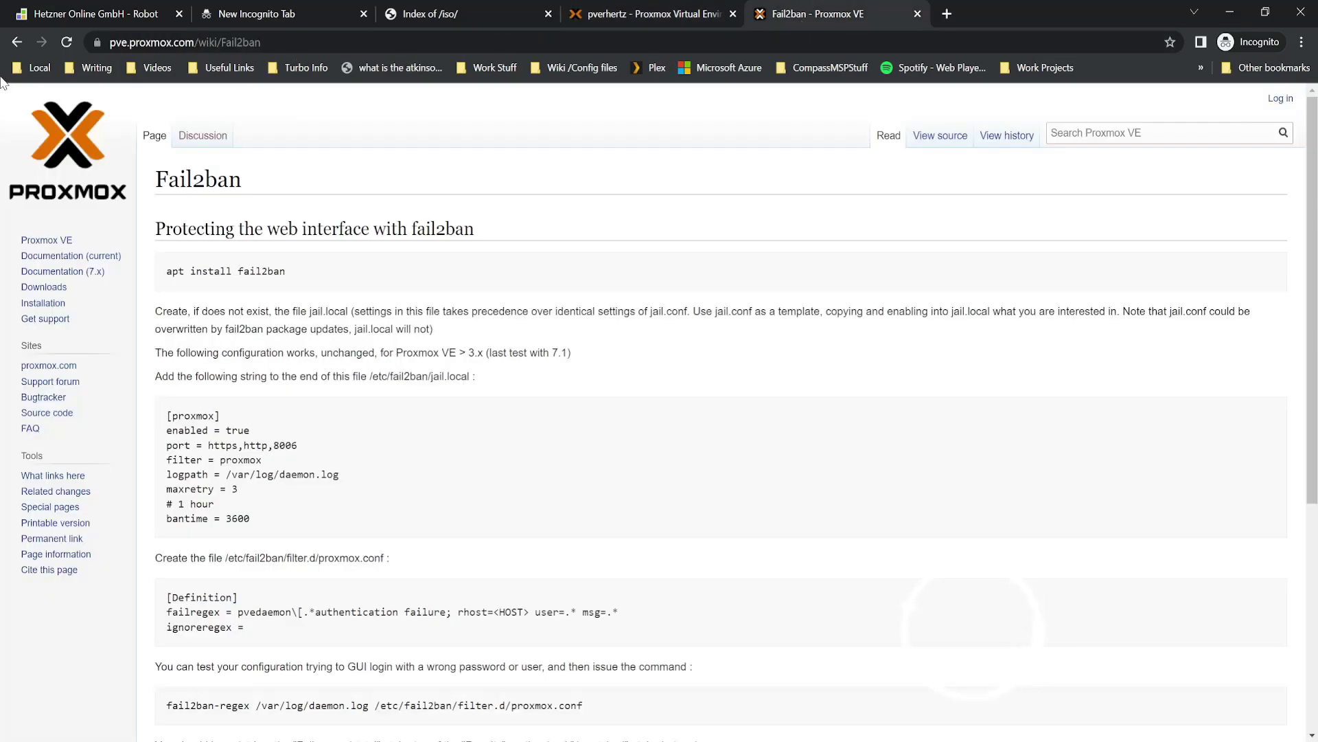
{"action": "left_click", "coordinate": [17, 43]}
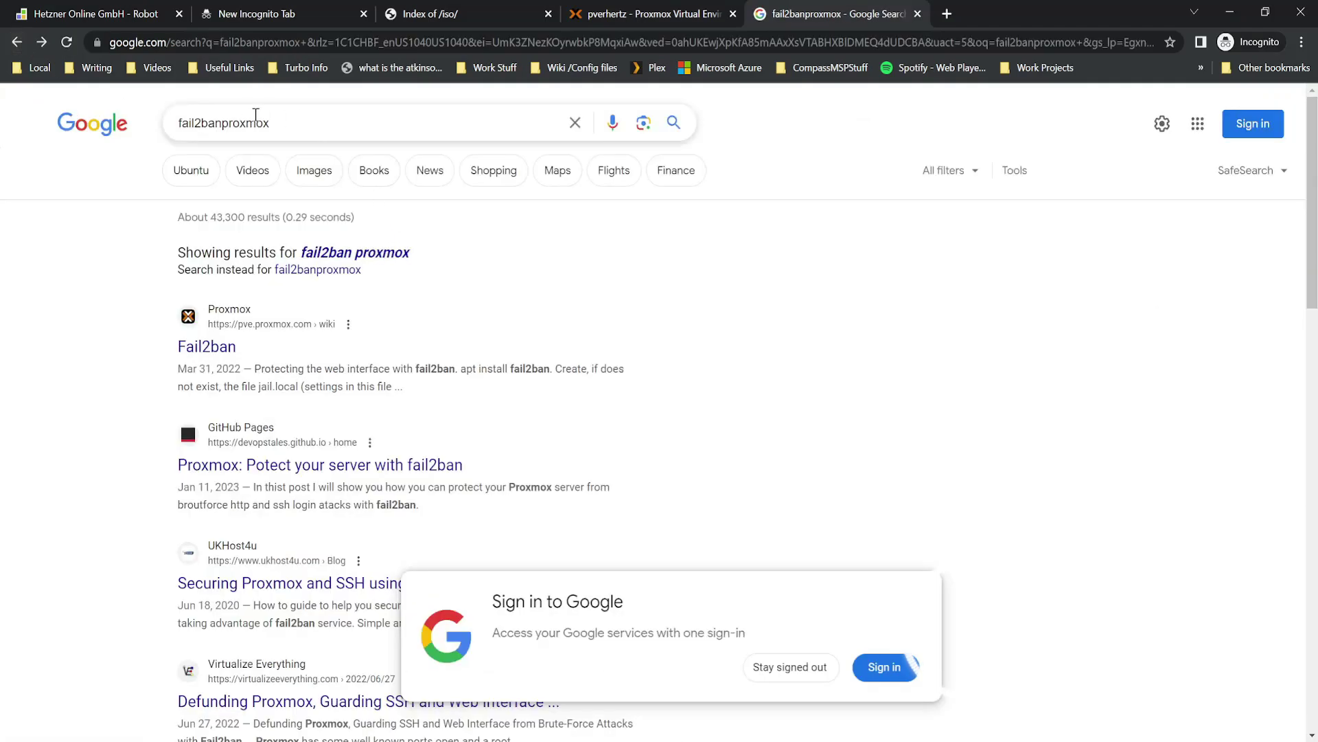
{"action": "left_click", "coordinate": [351, 254]}
{"action": "left_click", "coordinate": [228, 289]}
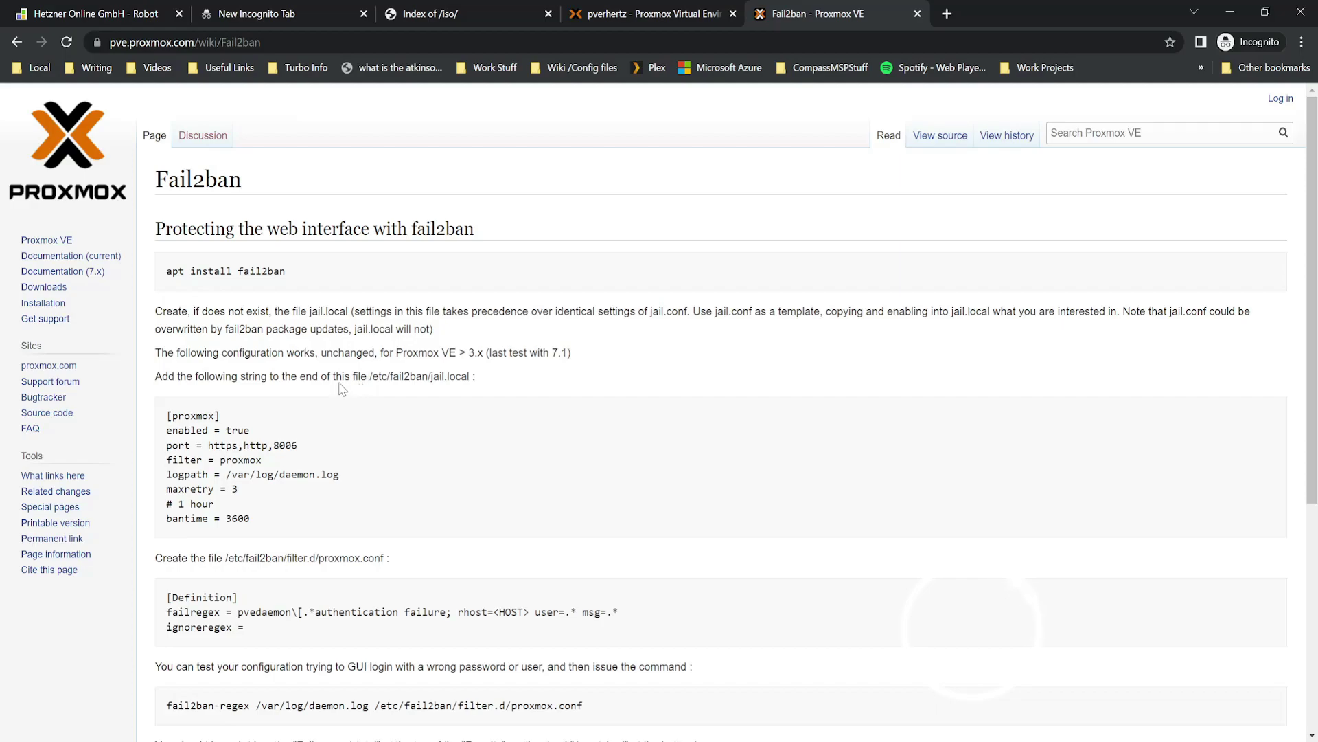
{"action": "mouse_move", "coordinate": [369, 375]}
{"action": "left_mouse_down"}
{"action": "mouse_move", "coordinate": [421, 393]}
{"action": "mouse_move", "coordinate": [382, 382]}
{"action": "left_mouse_up"}
{"action": "left_click", "coordinate": [377, 382]}
{"action": "left_click_drag", "start_coordinate": [392, 382], "coordinate": [492, 394]}
{"action": "key", "text": "ctrl+c"}
Create /etc/fail2ban/jail.local with touch and open it in nano
{"action": "left_click", "coordinate": [695, 8]}
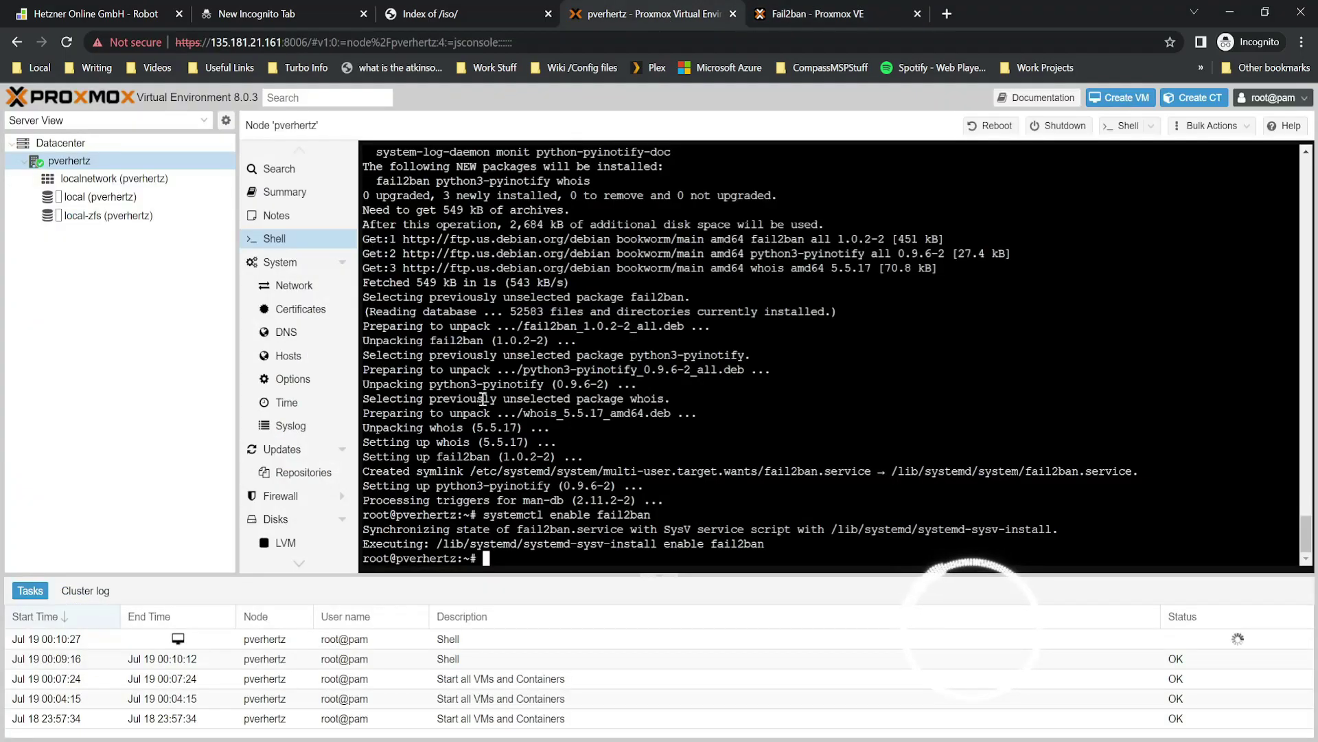
{"action": "type", "text": "touch"}
{"action": "key", "text": "ctrl+v"}
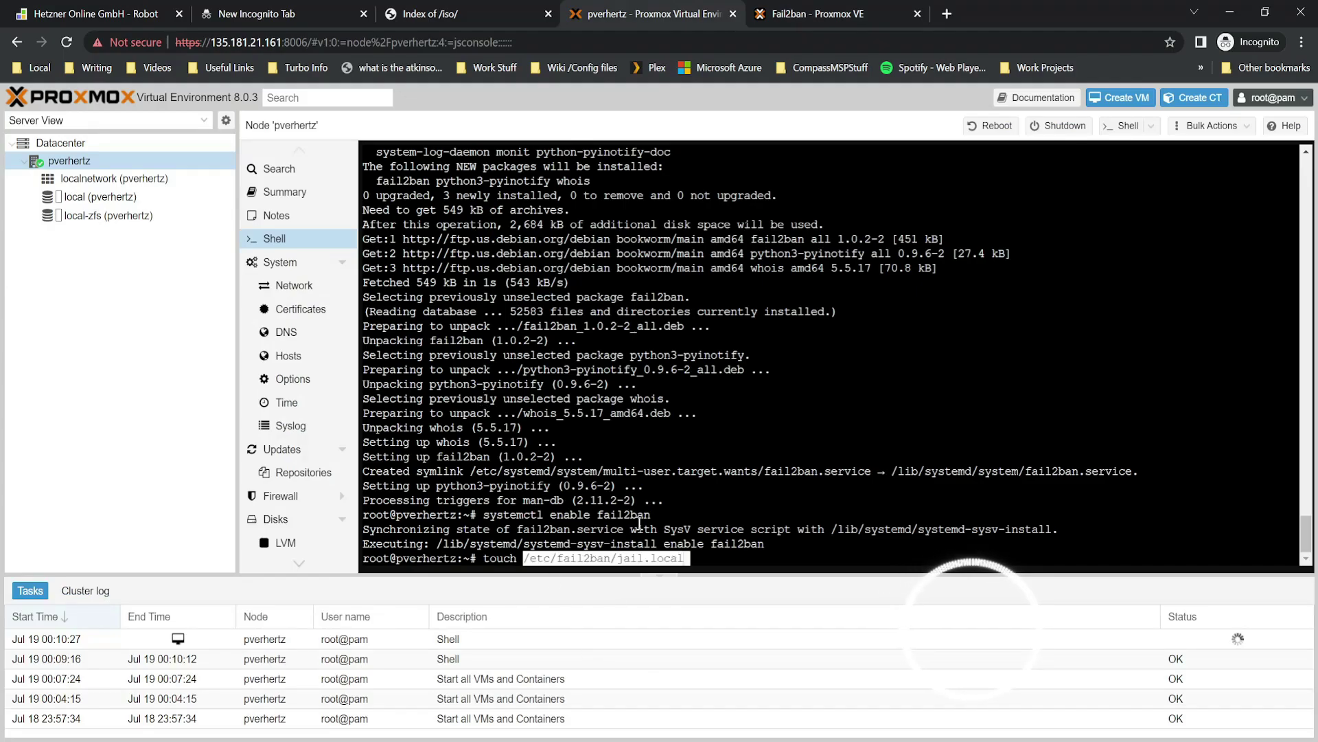
{"action": "key", "text": "Return"}
{"action": "type", "text": "nano "}
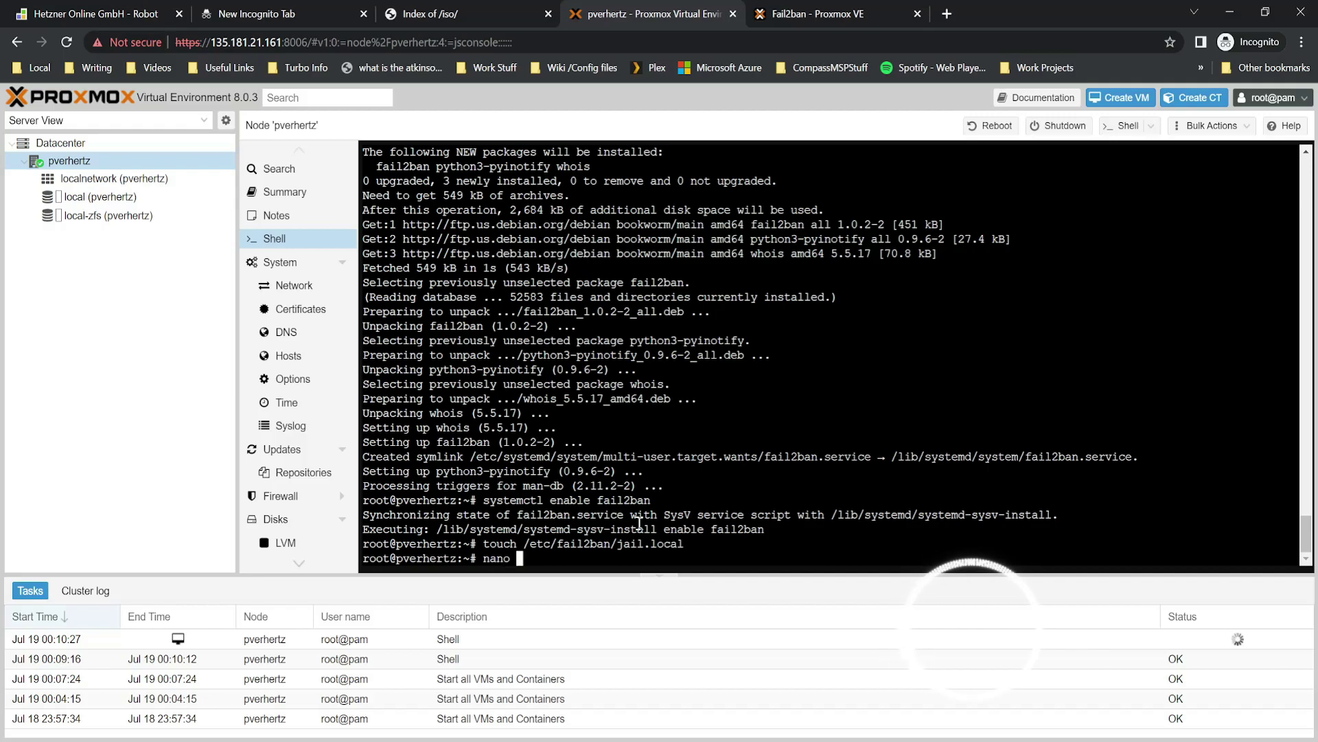
{"action": "type", "text": "/etc/fail2ban/jai"}
{"action": "key", "text": "Tab"}
{"action": "key", "text": "Return"}
{"action": "key", "text": "ctrl+x"}
{"action": "key", "text": "Up"}
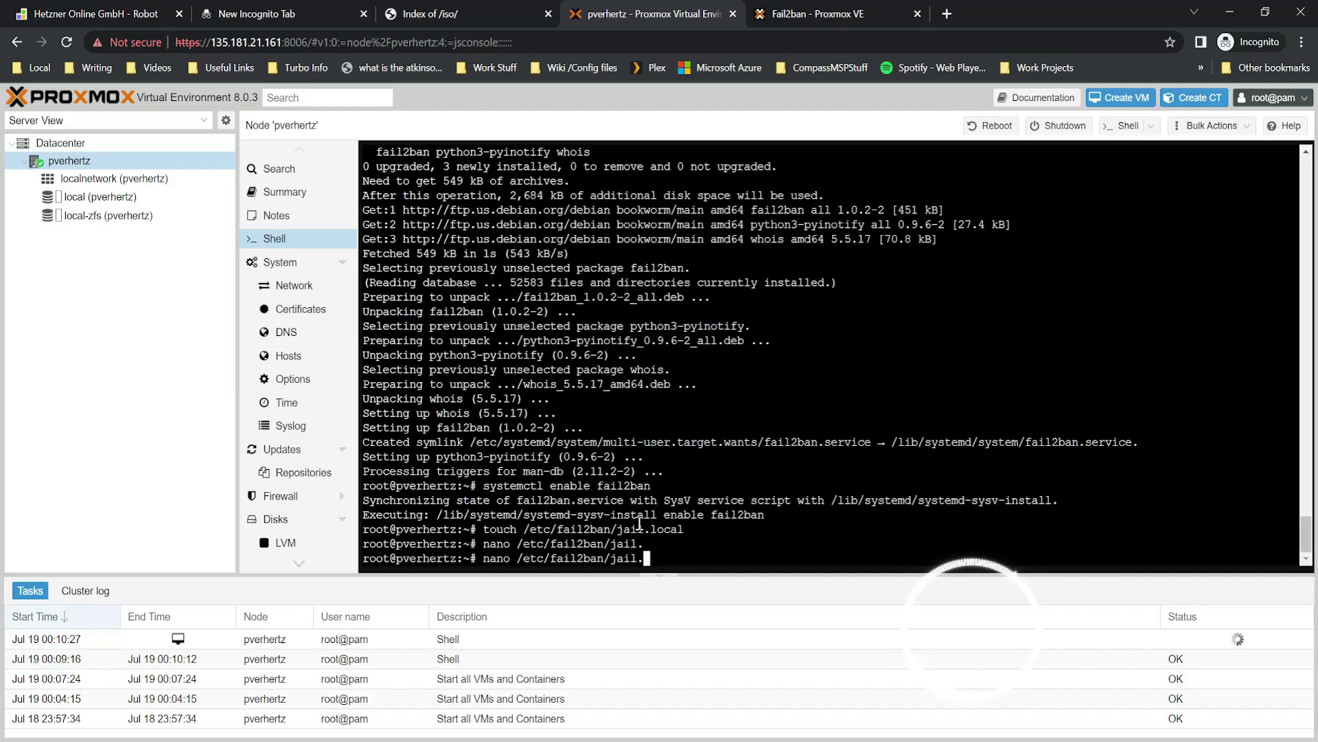
{"action": "type", "text": "local"}
{"action": "key", "text": "Return"}
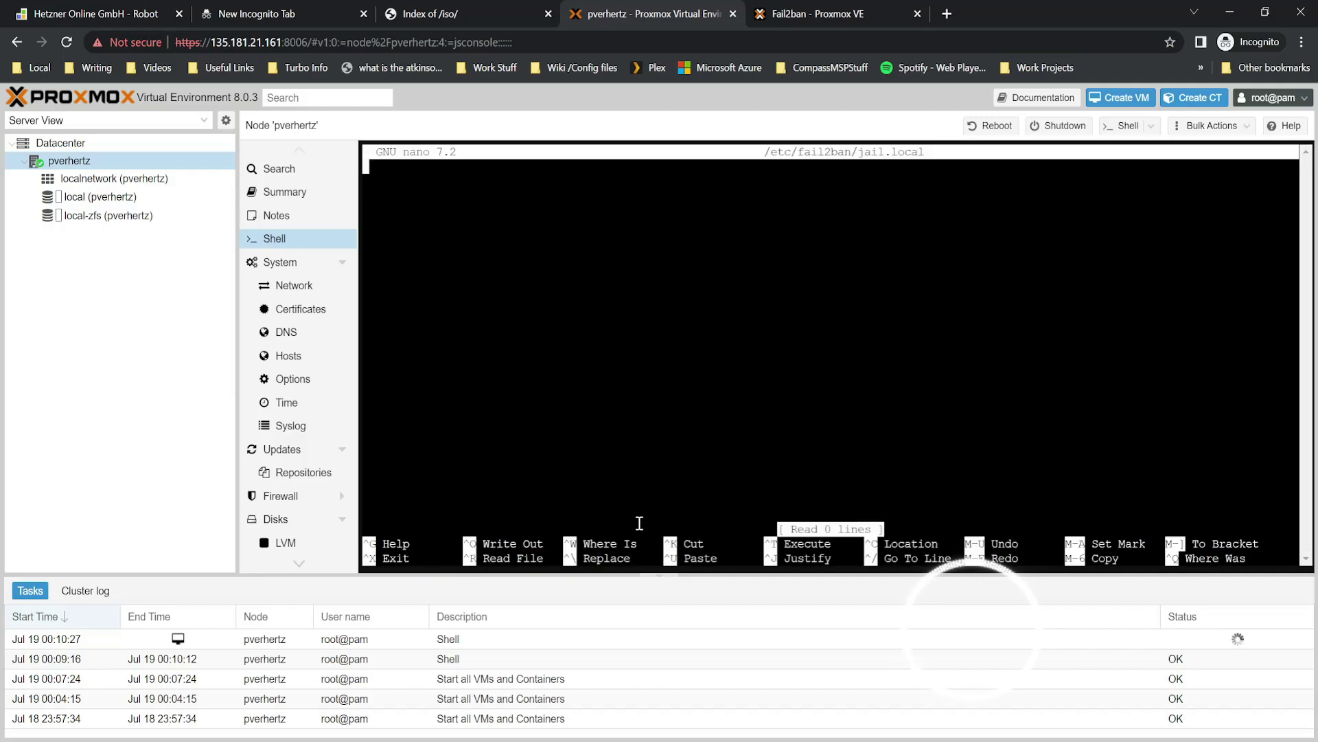
Paste the wiki's [proxmox] jail block (port 8006, maxretry 3, bantime 3600) into jail.local and save
{"action": "left_click", "coordinate": [821, 22]}
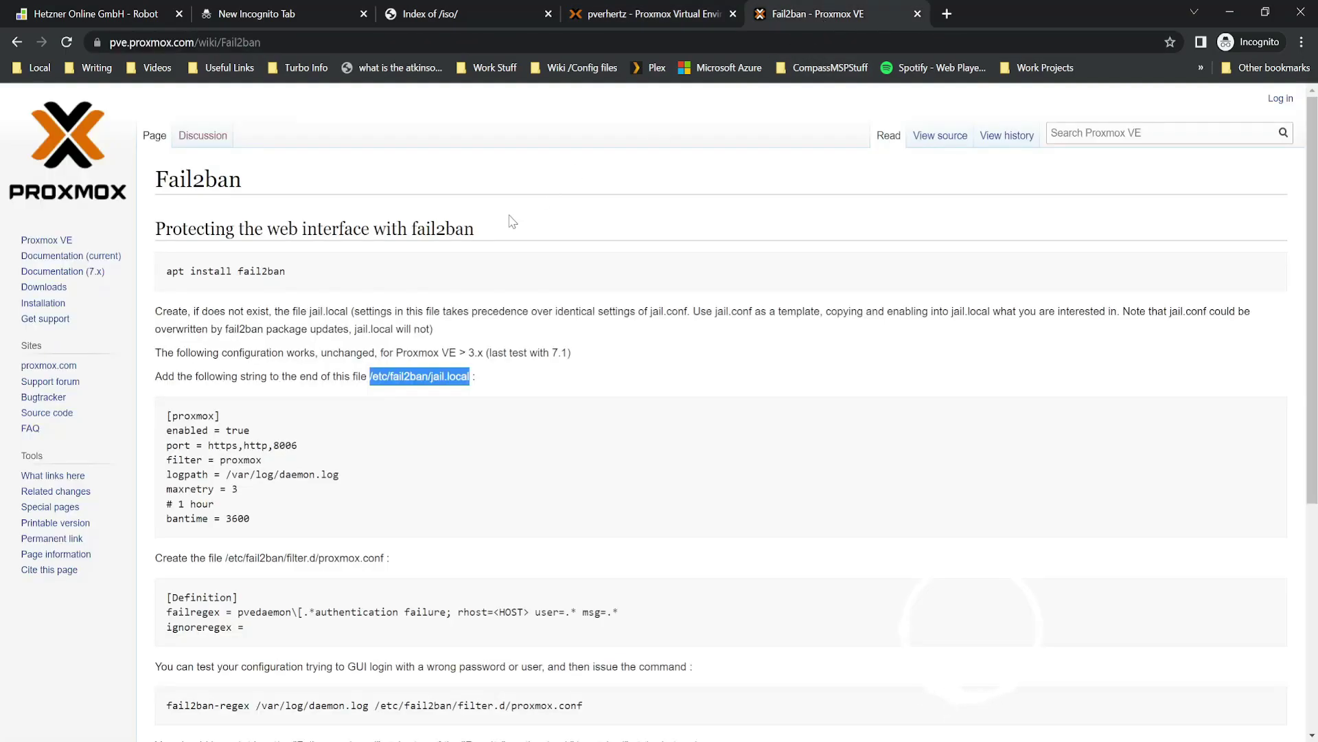
{"action": "left_click_drag", "start_coordinate": [277, 513], "coordinate": [167, 415]}
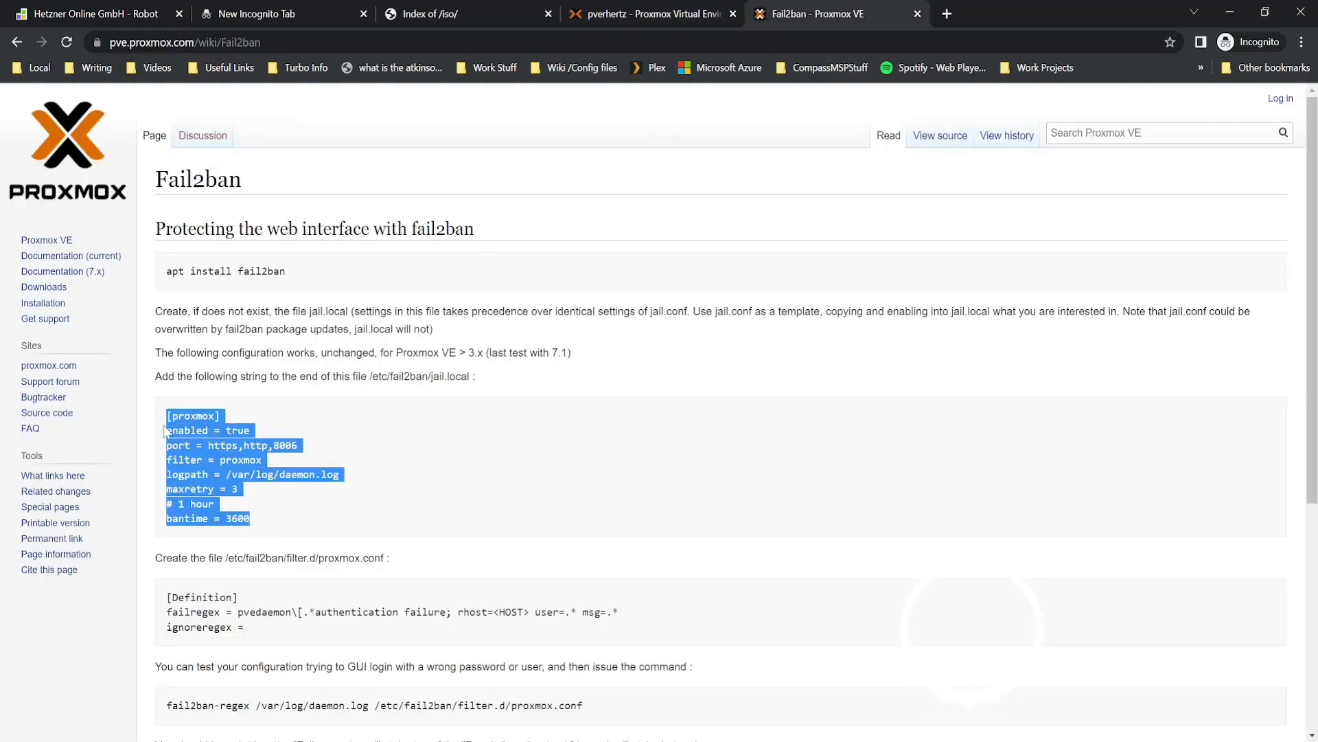
{"action": "left_click", "coordinate": [618, 13]}
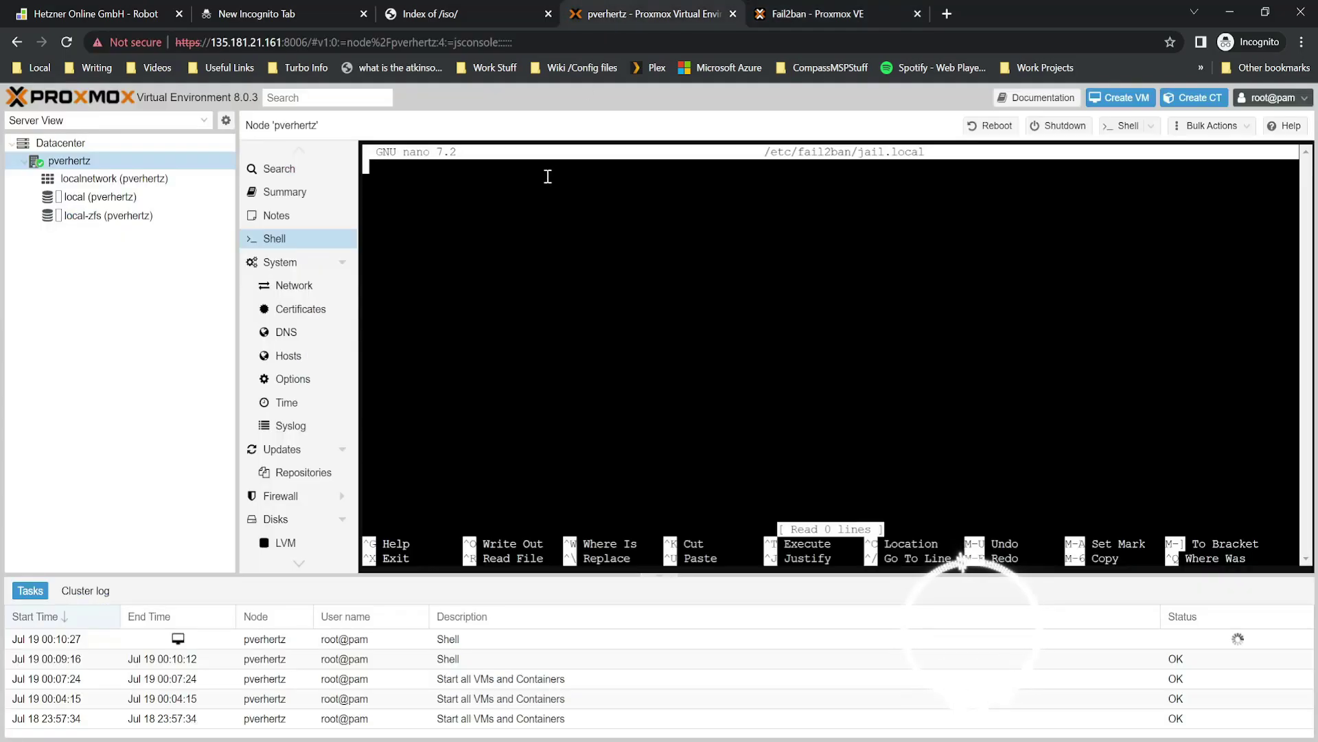
{"action": "key", "text": "ctrl+v"}
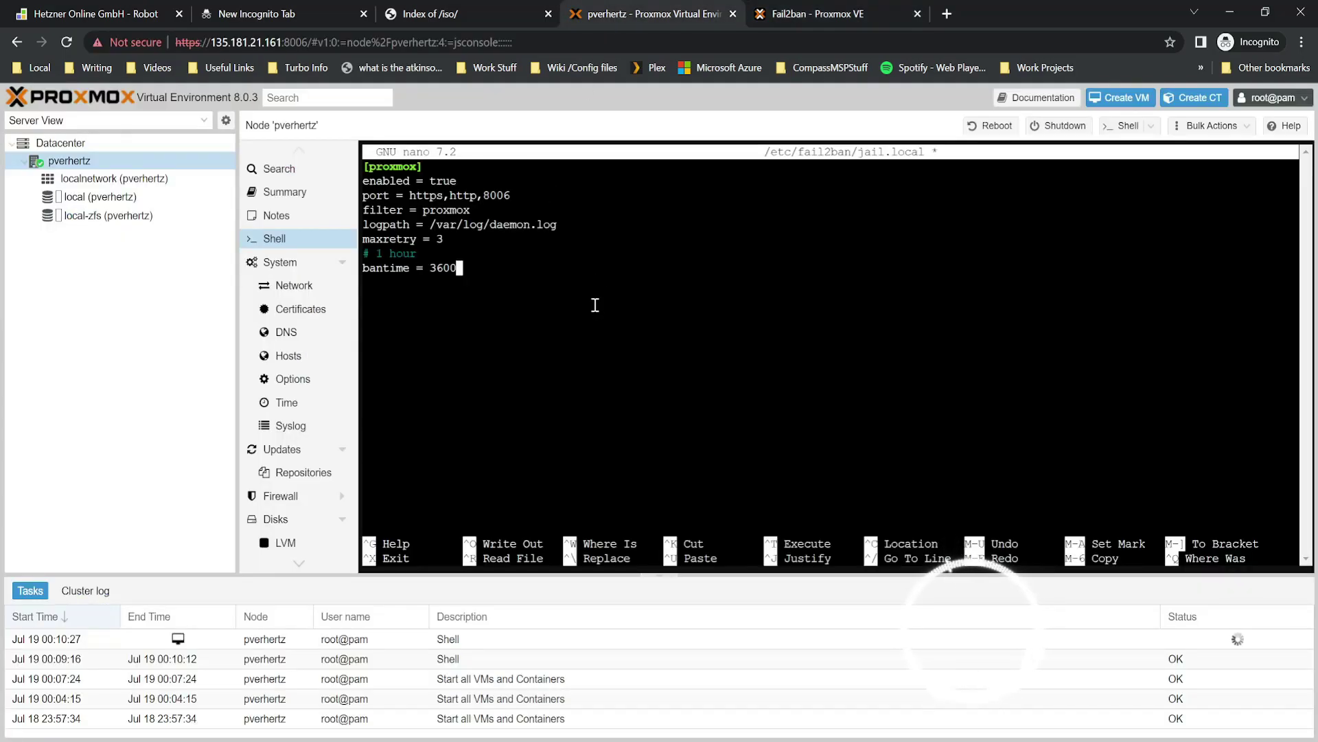
{"action": "key", "text": "ctrl+c"}
{"action": "key", "text": "ctrl+x"}
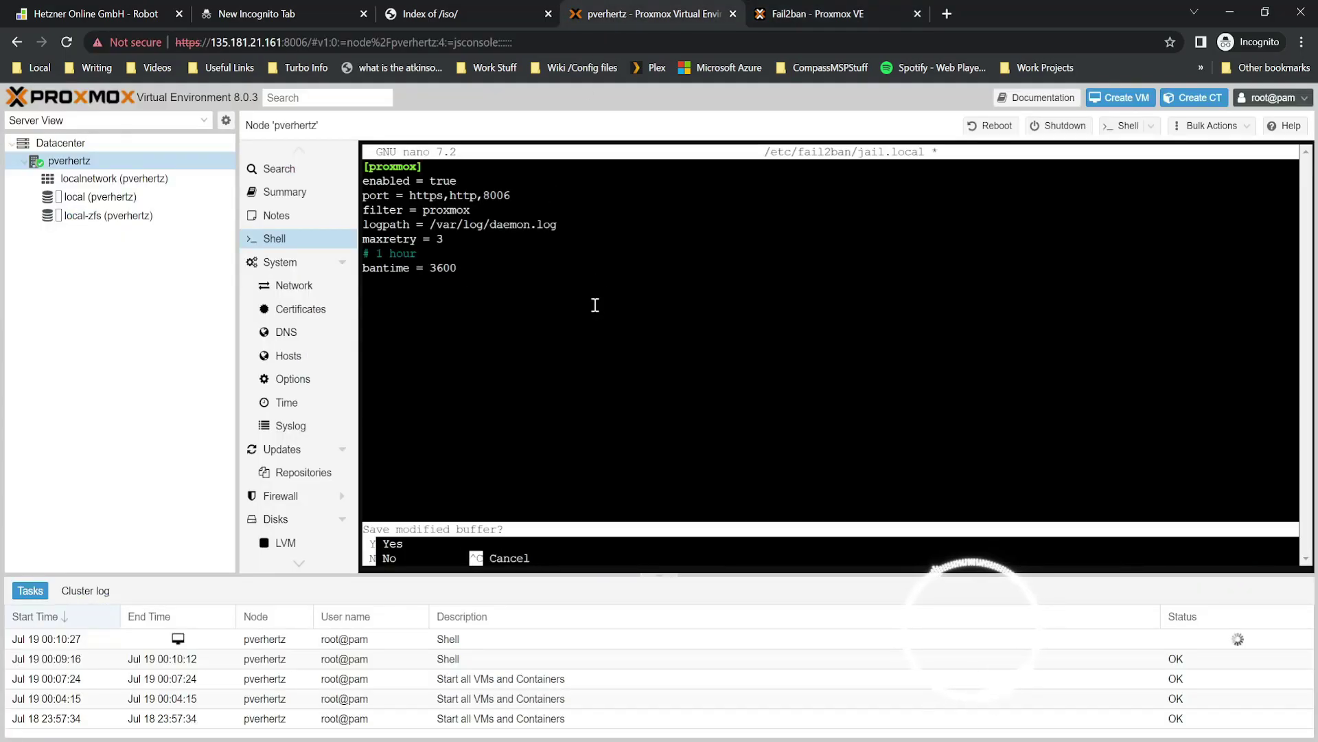
{"action": "key", "text": "y"}
{"action": "key", "text": "Return"}
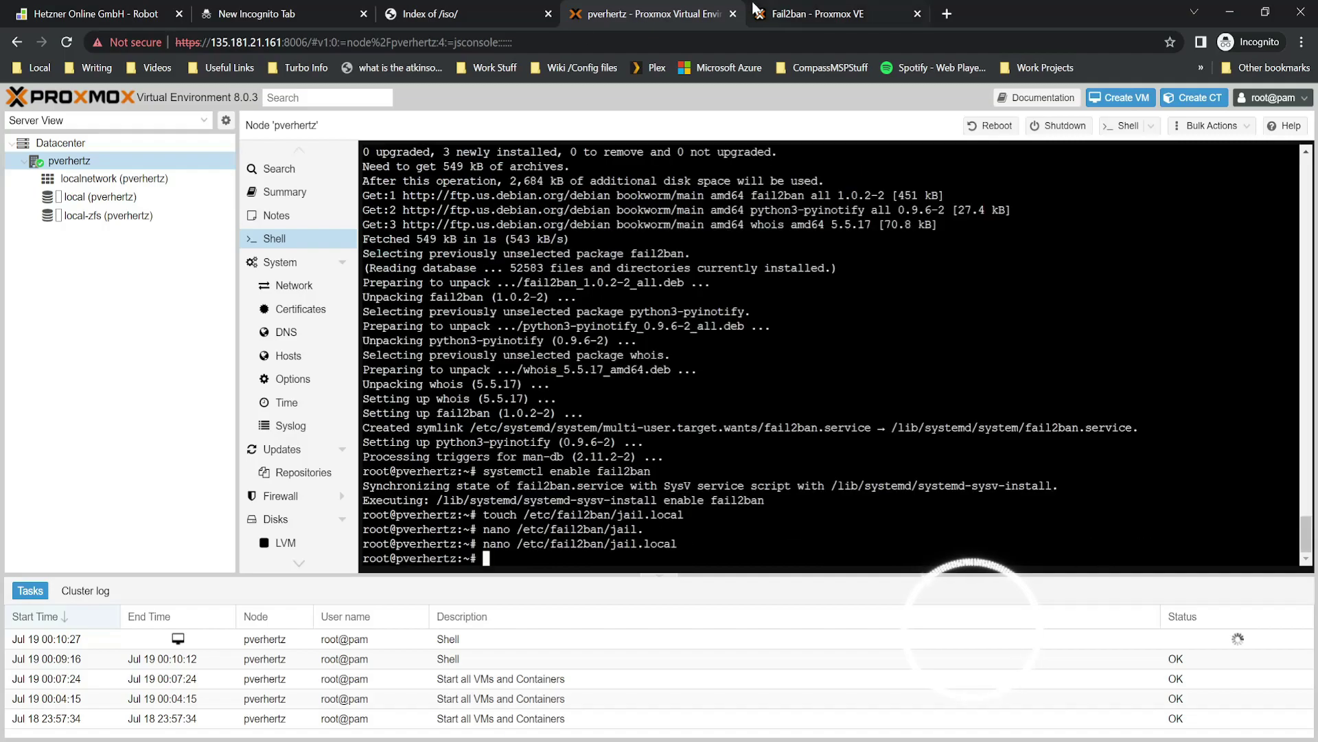
{"action": "left_click", "coordinate": [773, 14]}
Copy the /etc/fail2ban/filter.d/proxmox.conf path from the wiki
{"action": "scroll", "coordinate": [206, 412], "scroll_direction": "down", "scroll_amount": 2}
{"action": "left_click", "coordinate": [203, 395]}
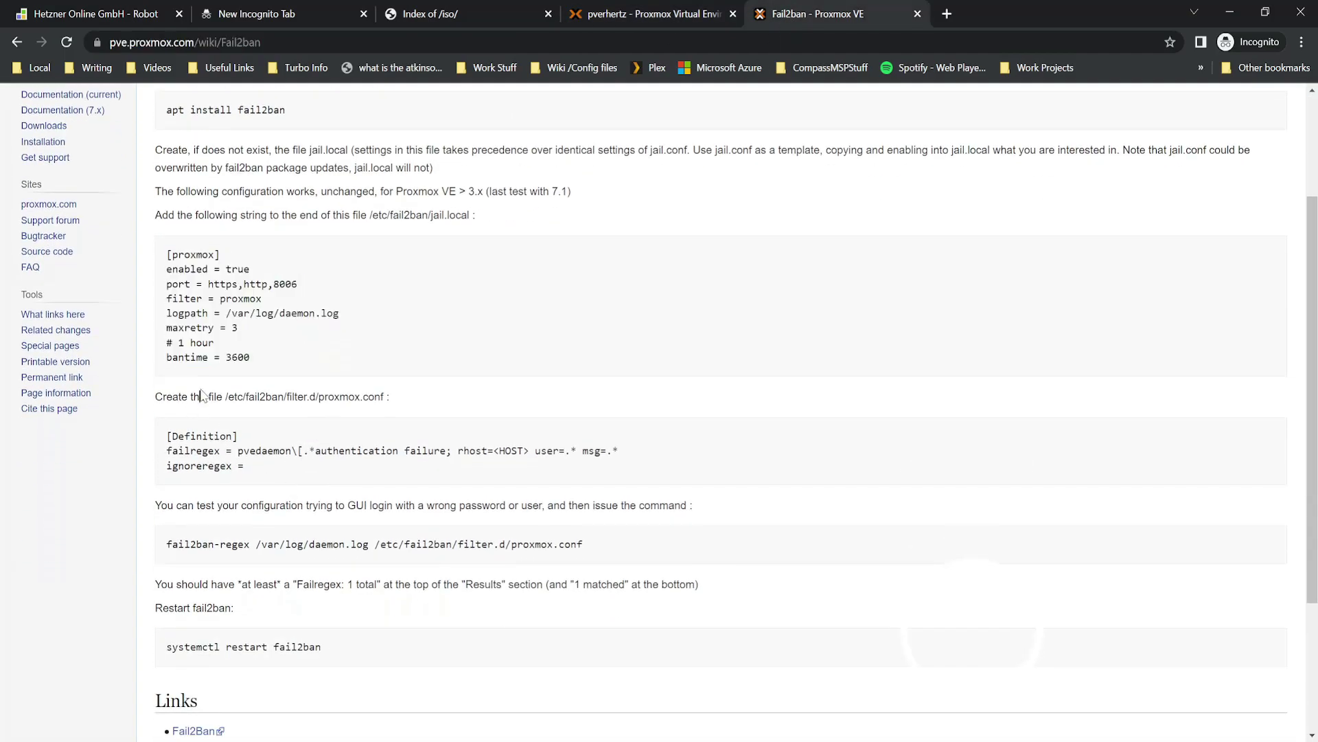
{"action": "left_click_drag", "start_coordinate": [226, 400], "coordinate": [385, 401]}
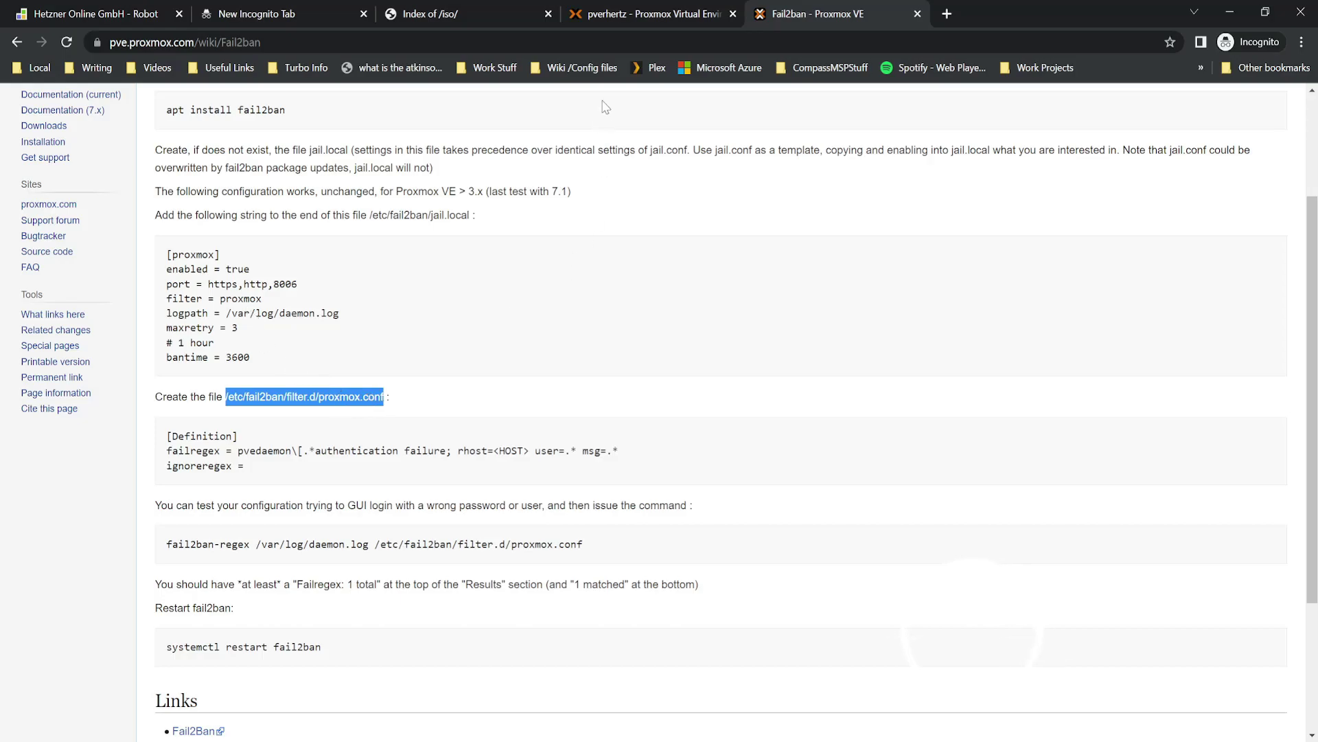
{"action": "left_click", "coordinate": [639, 19]}
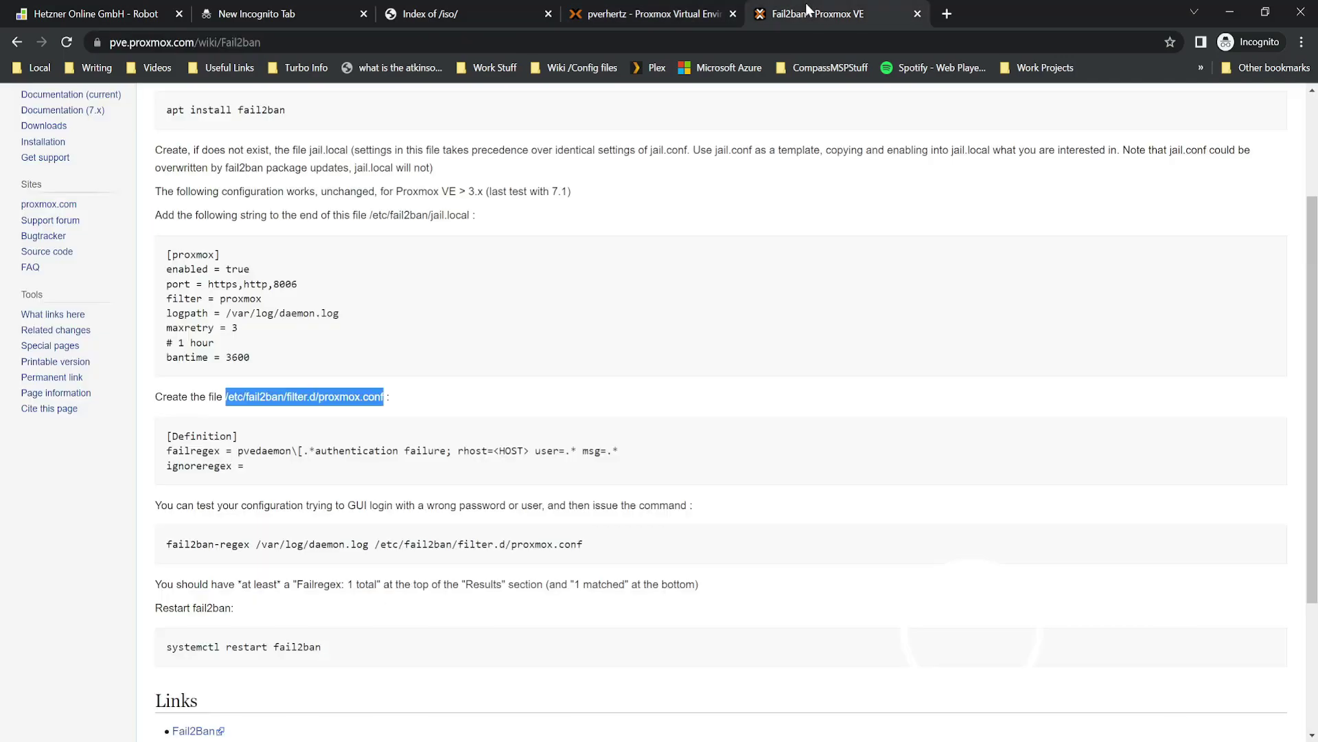
{"action": "left_click", "coordinate": [800, 14]}
{"action": "left_click", "coordinate": [641, 16]}
Create /etc/fail2ban/filter.d/proxmox.conf with touch and open it in nano
{"action": "type", "text": "touch"}
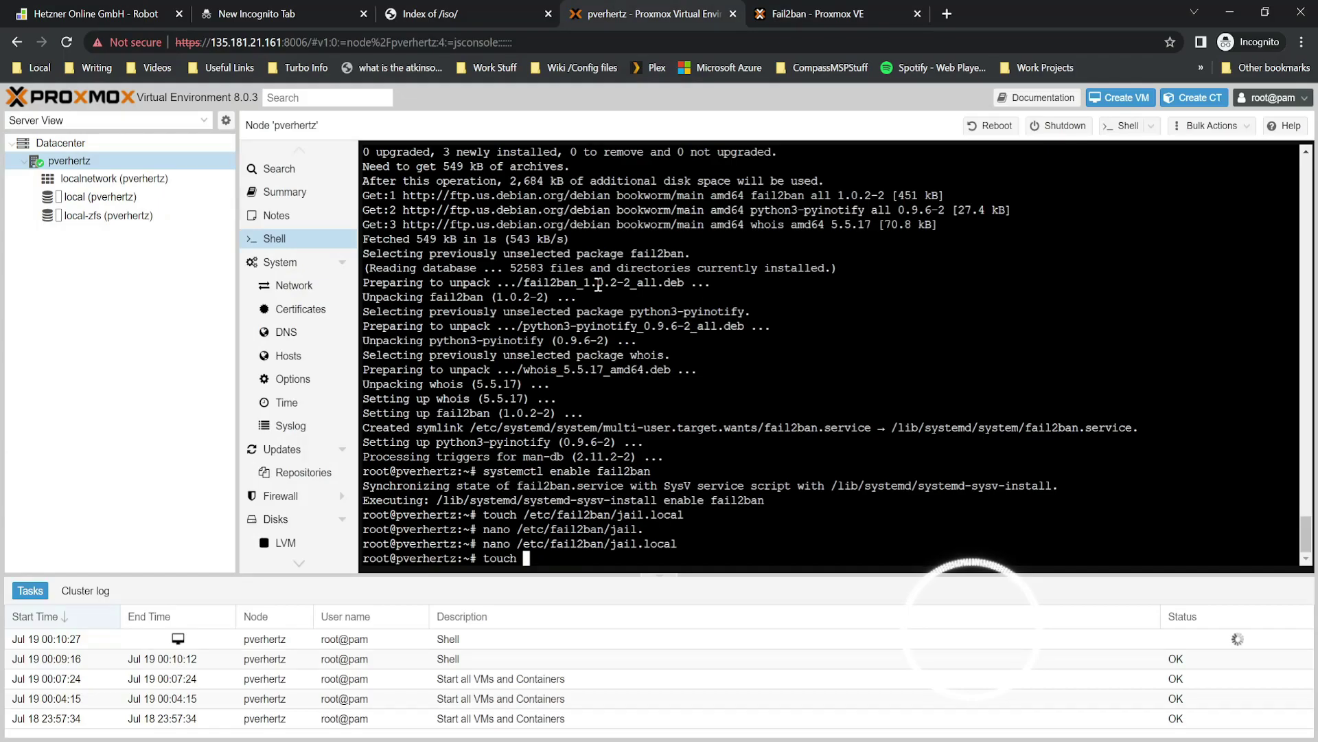
{"action": "key", "text": "ctrl+v"}
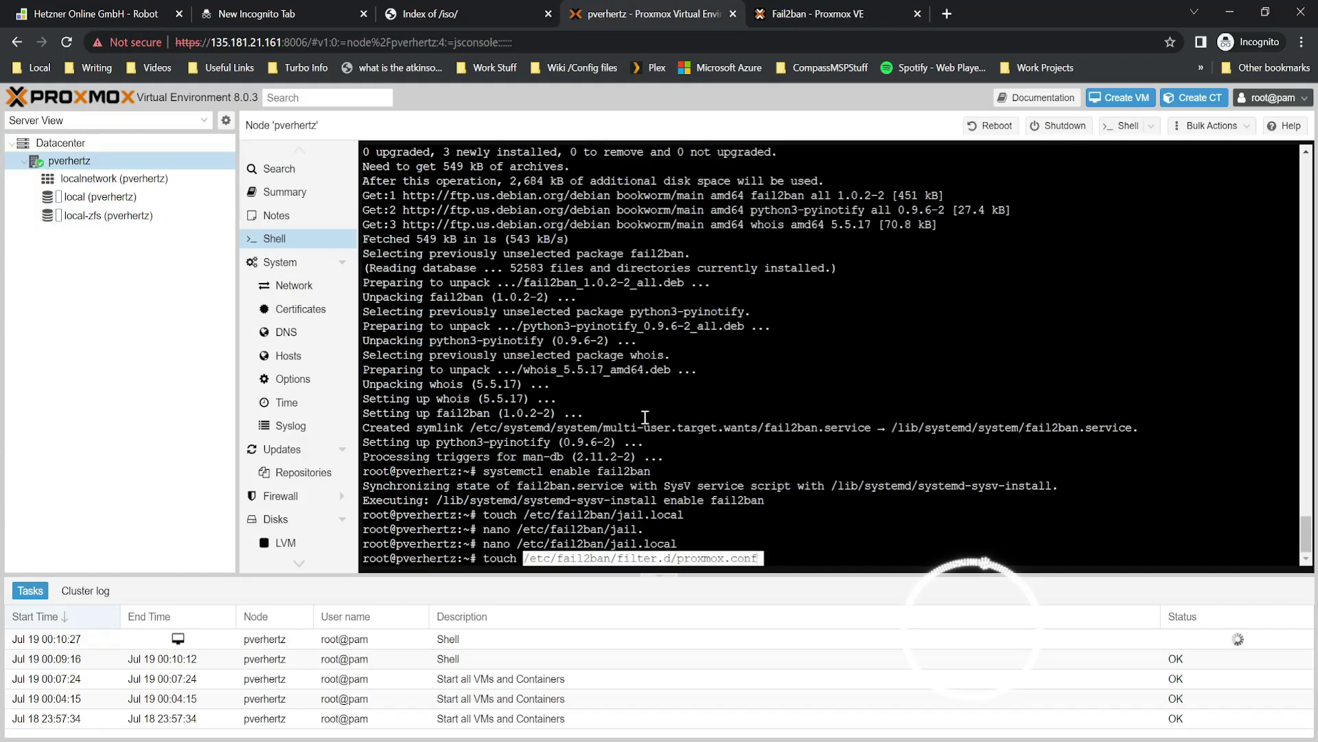
{"action": "key", "text": "Return"}
{"action": "type", "text": "nano"}
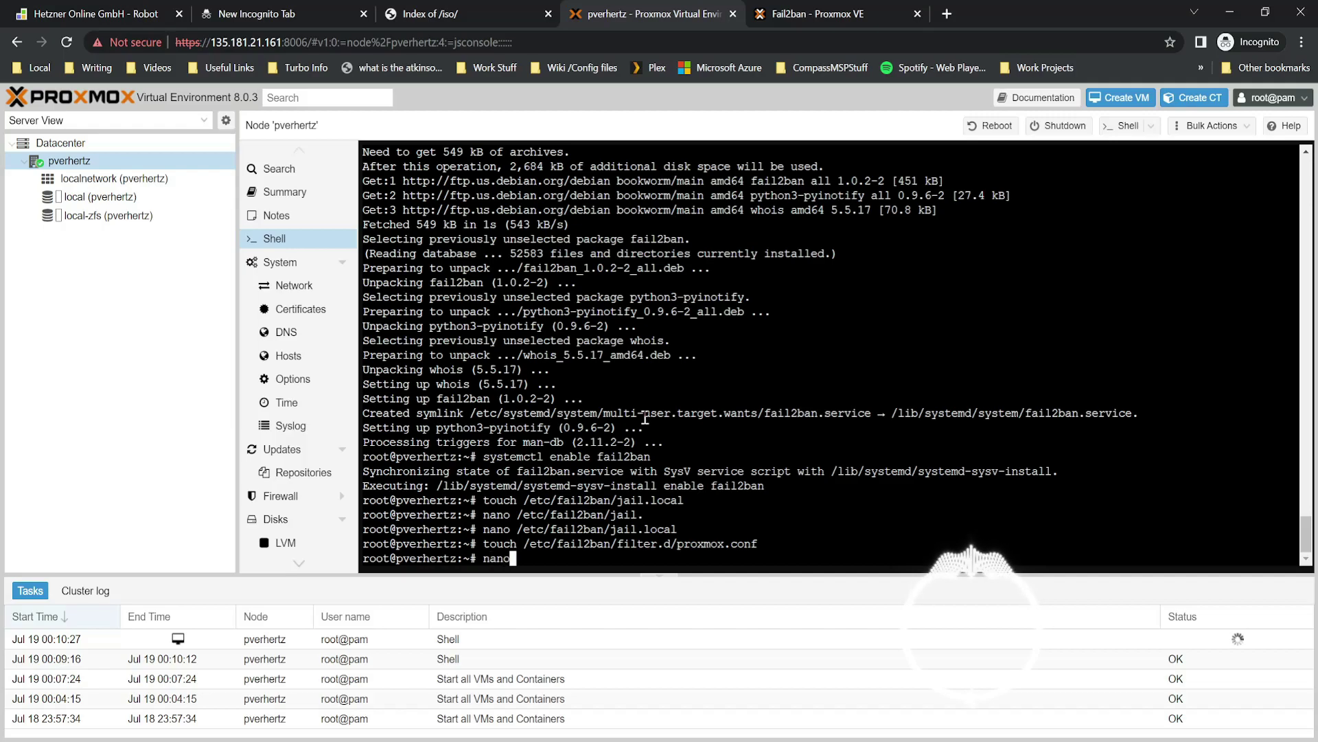
{"action": "type", "text": " /etc/fail2ban/filter.d/p"}
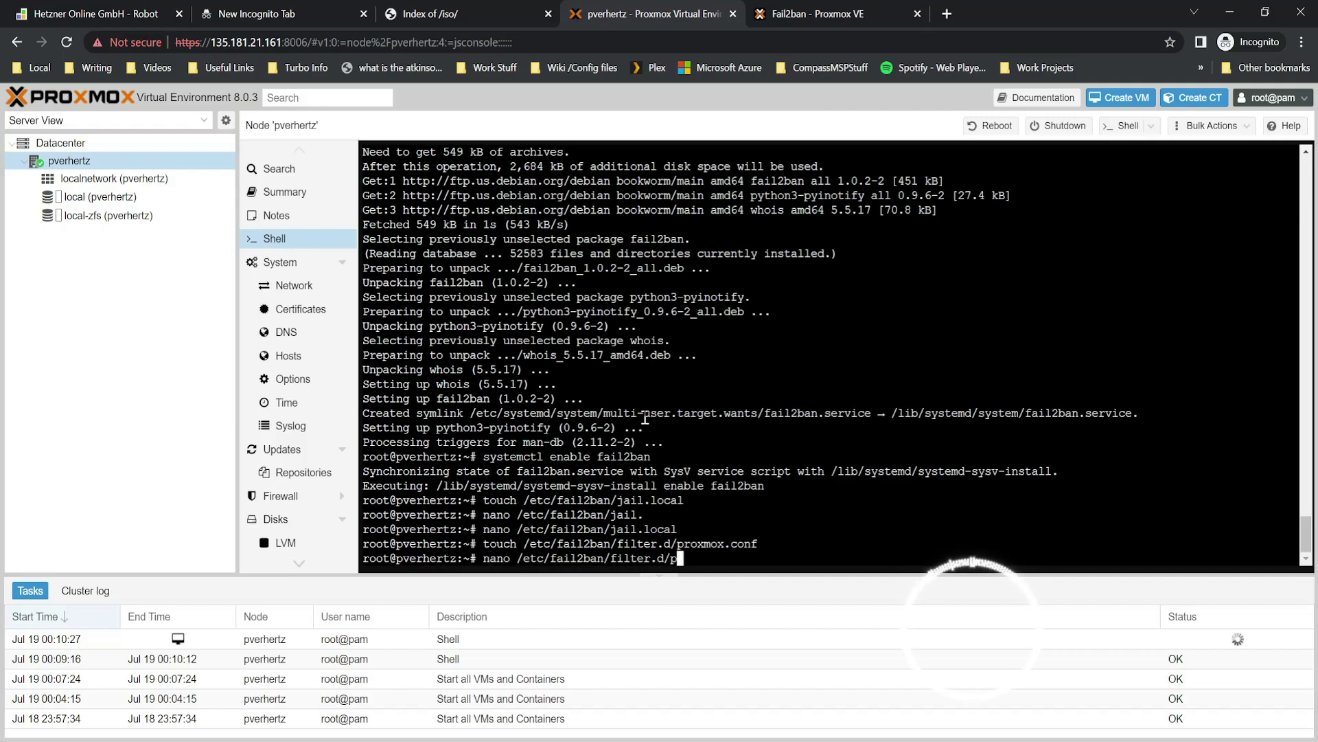
{"action": "key", "text": "Return"}
{"action": "key", "text": "ctrl+x"}
{"action": "key", "text": "Up"}
{"action": "type", "text": "ro"}
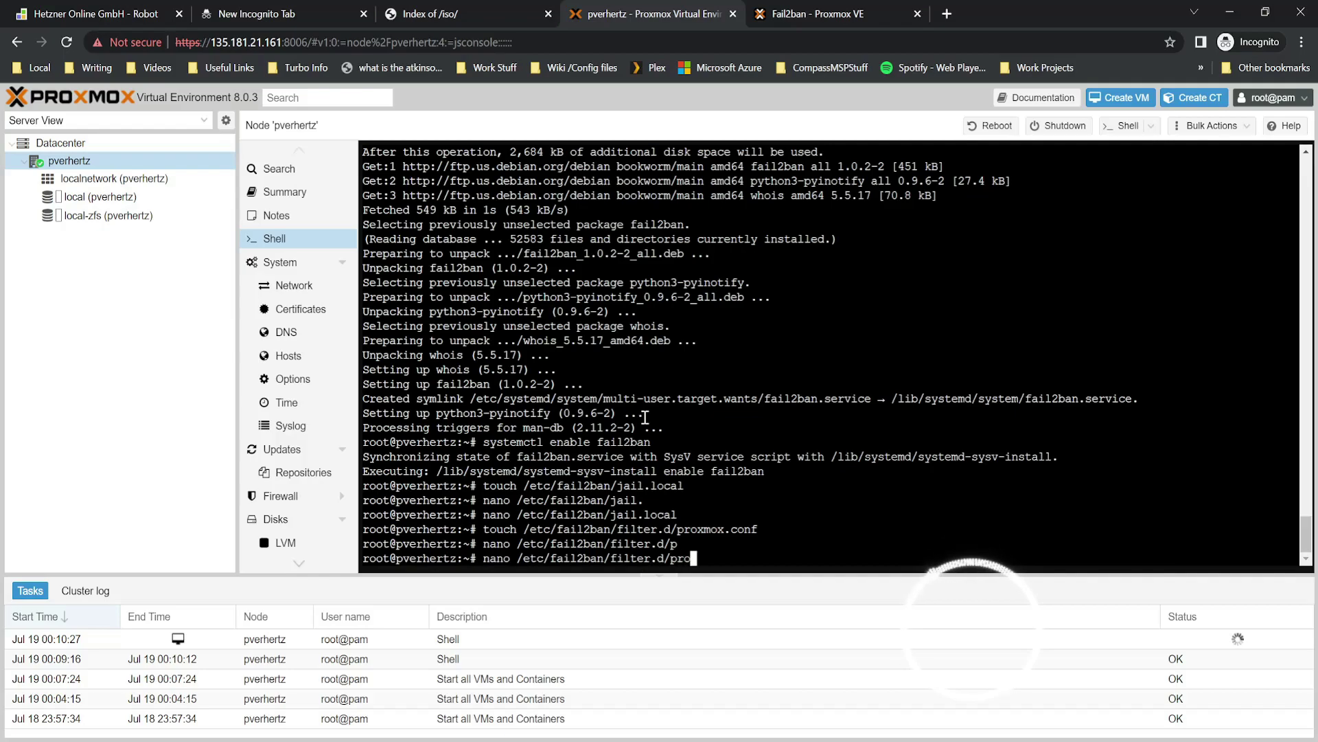
{"action": "key", "text": "Tab"}
{"action": "key", "text": "Return"}
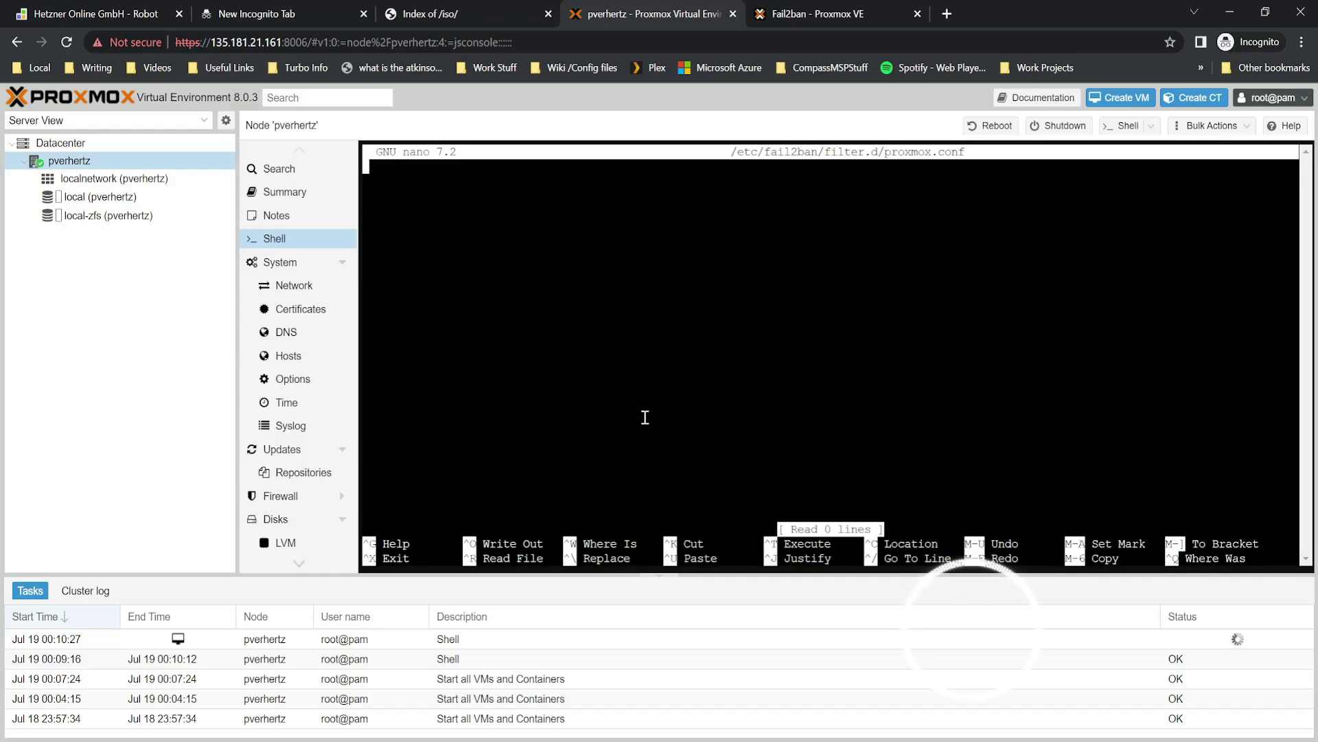
Paste the wiki's [Definition] pvedaemon failregex block into proxmox.conf and save
{"action": "left_click", "coordinate": [814, 18]}
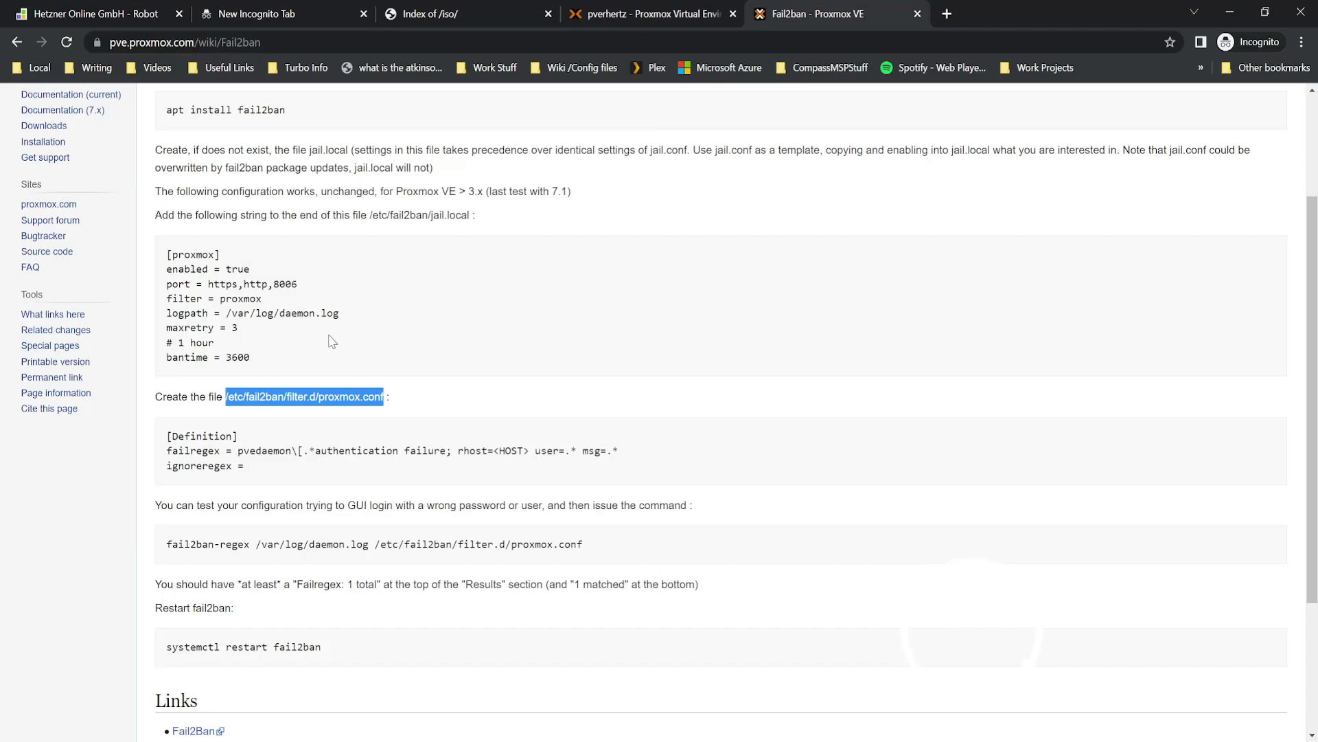
{"action": "mouse_move", "coordinate": [260, 470]}
{"action": "left_mouse_down"}
{"action": "mouse_move", "coordinate": [166, 450]}
{"action": "mouse_move", "coordinate": [167, 436]}
{"action": "mouse_move", "coordinate": [251, 471]}
{"action": "left_mouse_up"}
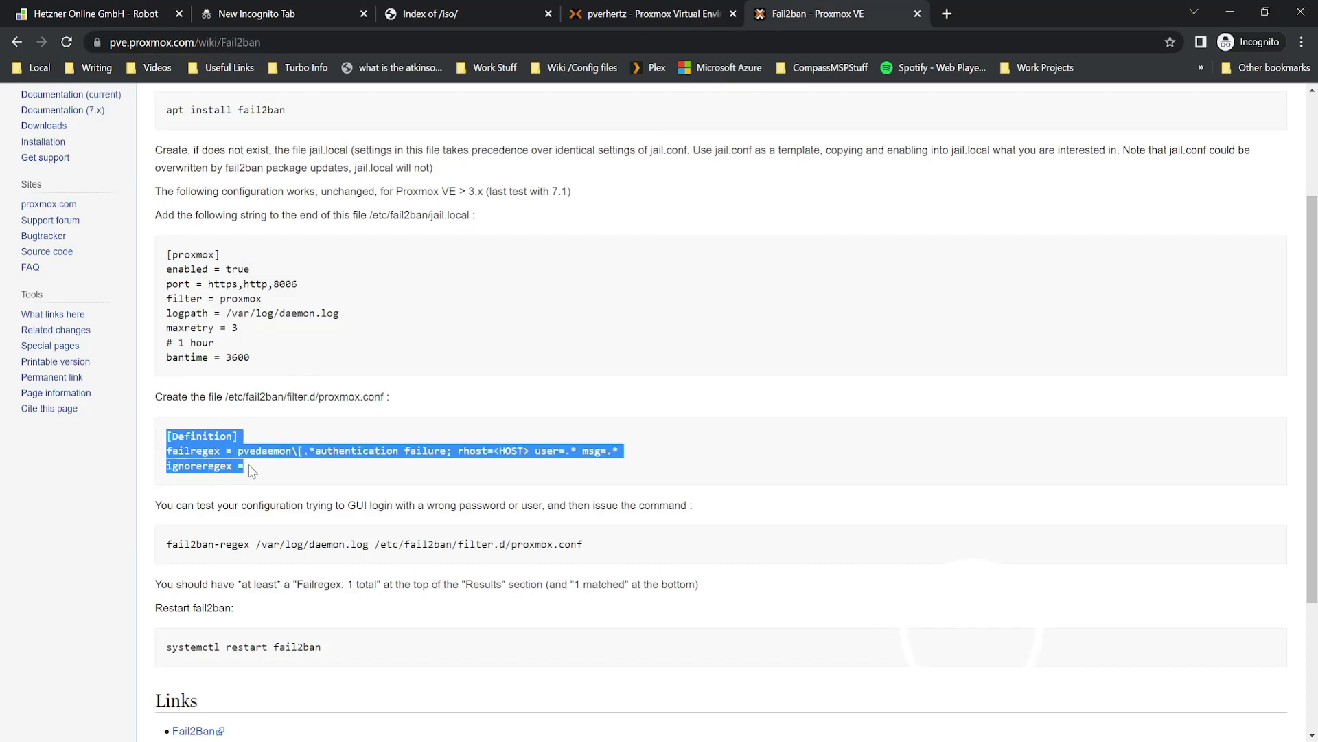
{"action": "left_click", "coordinate": [578, 13]}
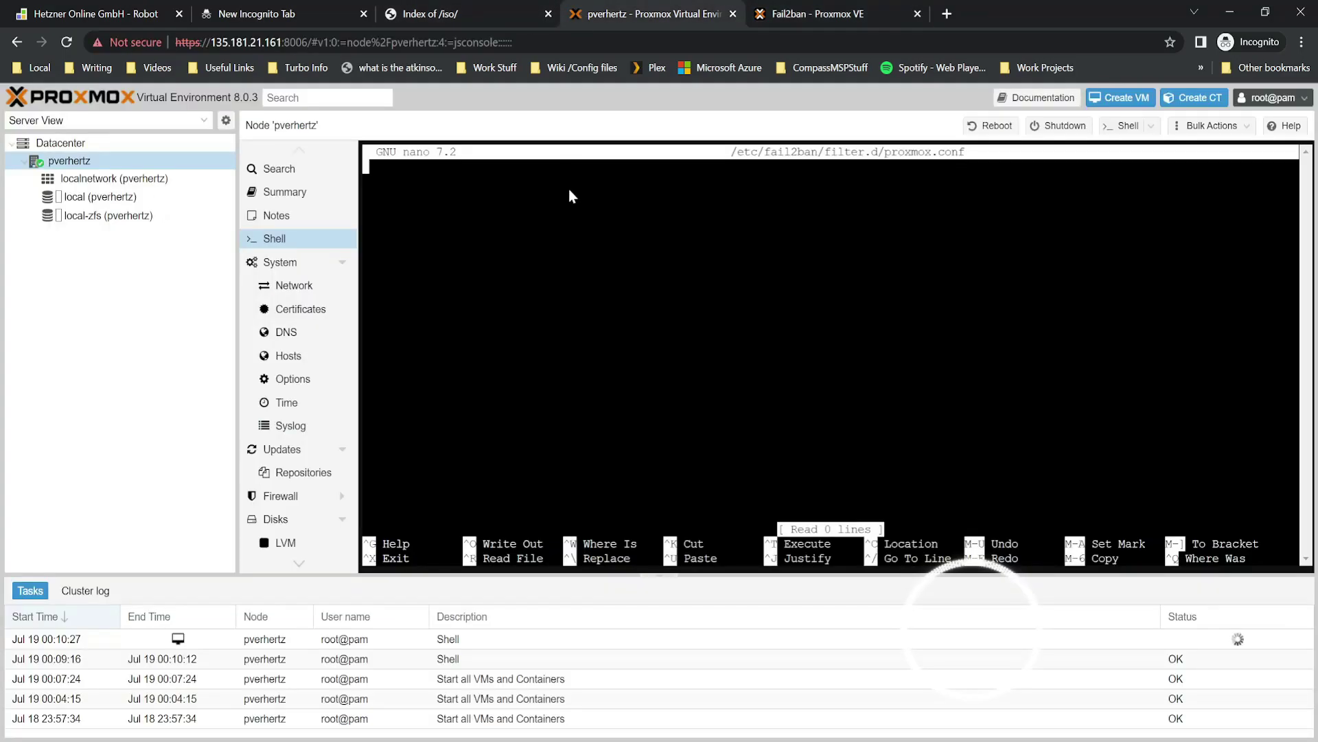
{"action": "key", "text": "ctrl+v"}
{"action": "key", "text": "ctrl+x"}
{"action": "key", "text": "y"}
{"action": "key", "text": "Return"}
{"action": "left_click", "coordinate": [812, 15]}
Copy 'systemctl restart fail2ban' from the wiki and run it in the node shell
{"action": "scroll", "coordinate": [193, 379], "scroll_direction": "down", "scroll_amount": 1}
{"action": "scroll", "coordinate": [193, 379], "scroll_direction": "down", "scroll_amount": 2}
{"action": "left_click_drag", "start_coordinate": [169, 382], "coordinate": [598, 401]}
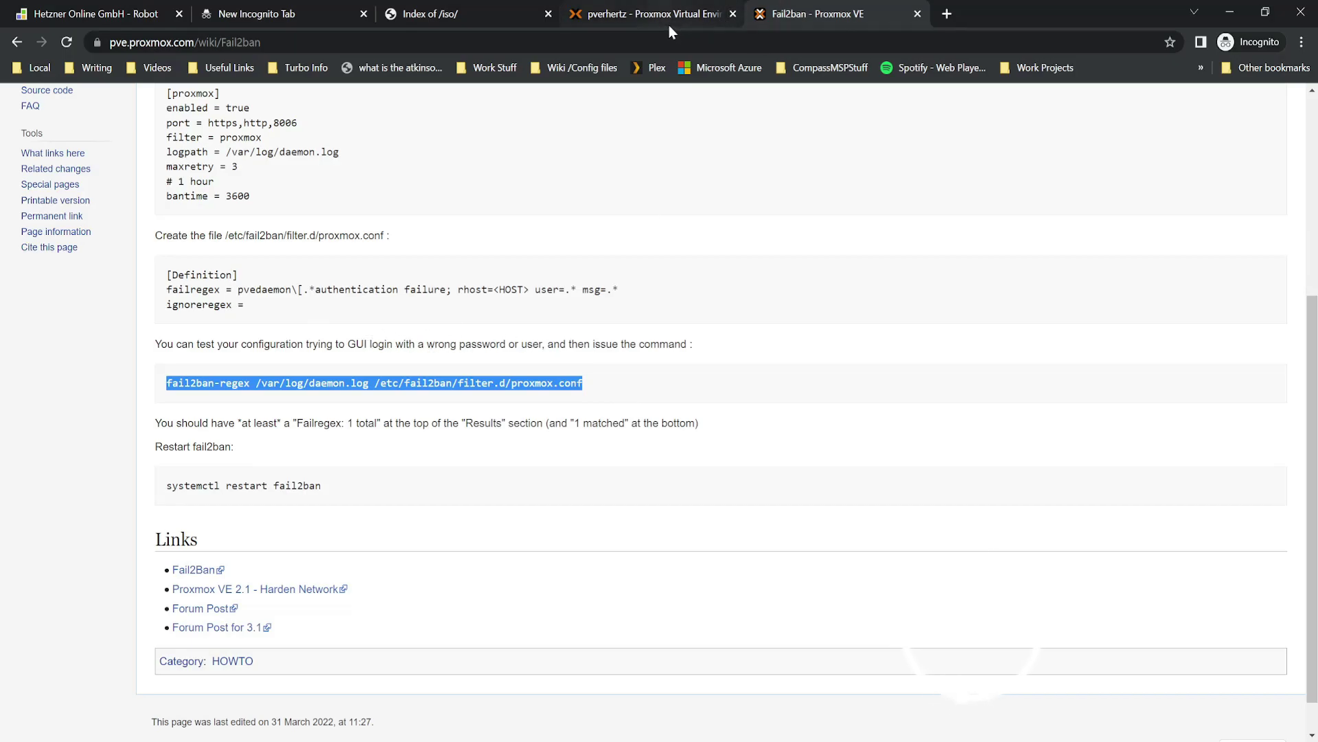
{"action": "left_click_drag", "start_coordinate": [331, 499], "coordinate": [176, 506]}
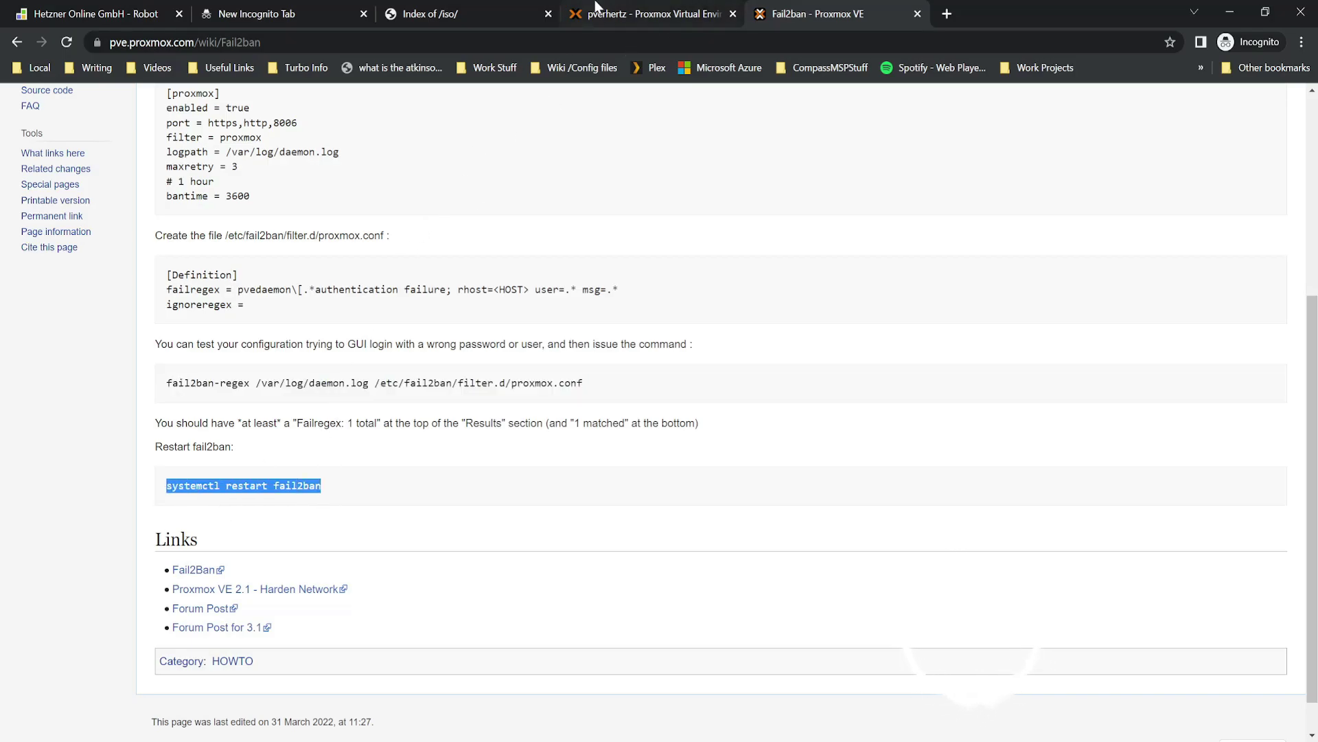
{"action": "left_click", "coordinate": [601, 12]}
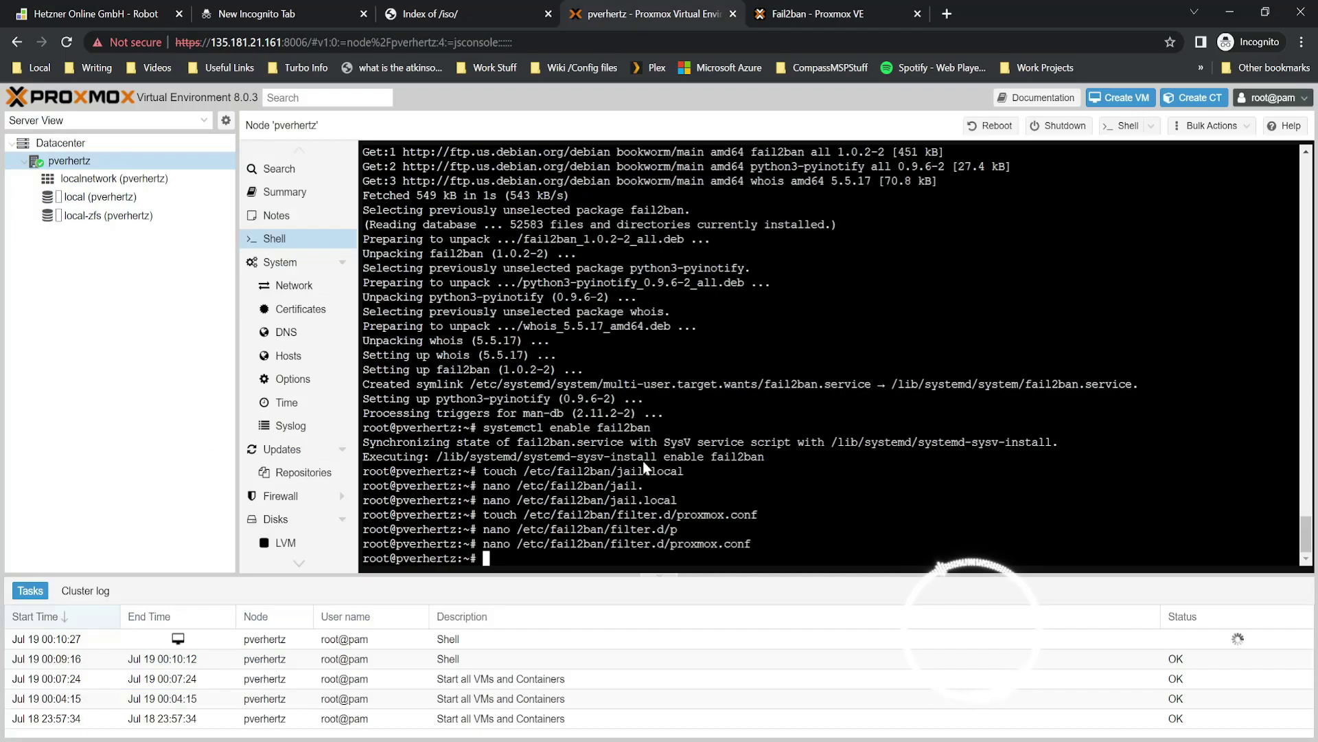
{"action": "key", "text": "ctrl+v"}
{"action": "key", "text": "Return"}
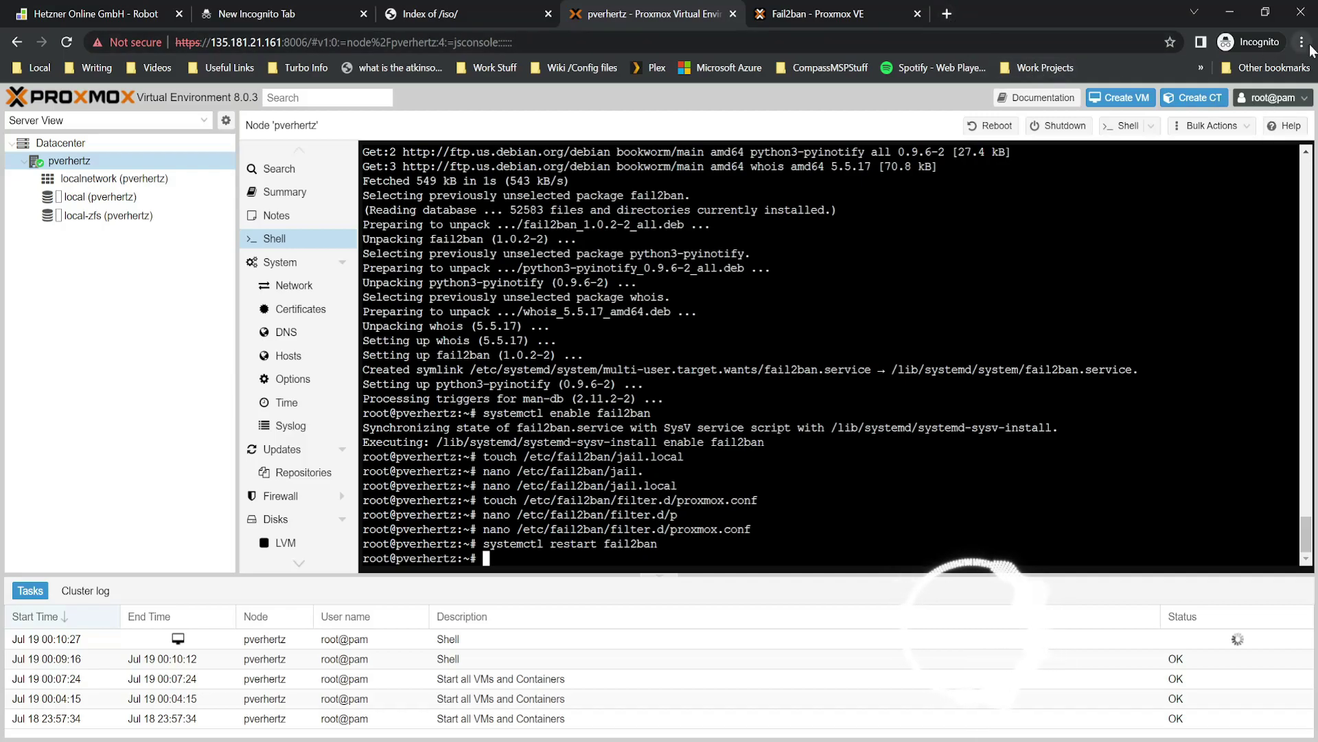
Open a new browser tab and copy the Proxmox shell page address
{"action": "left_click", "coordinate": [946, 14]}
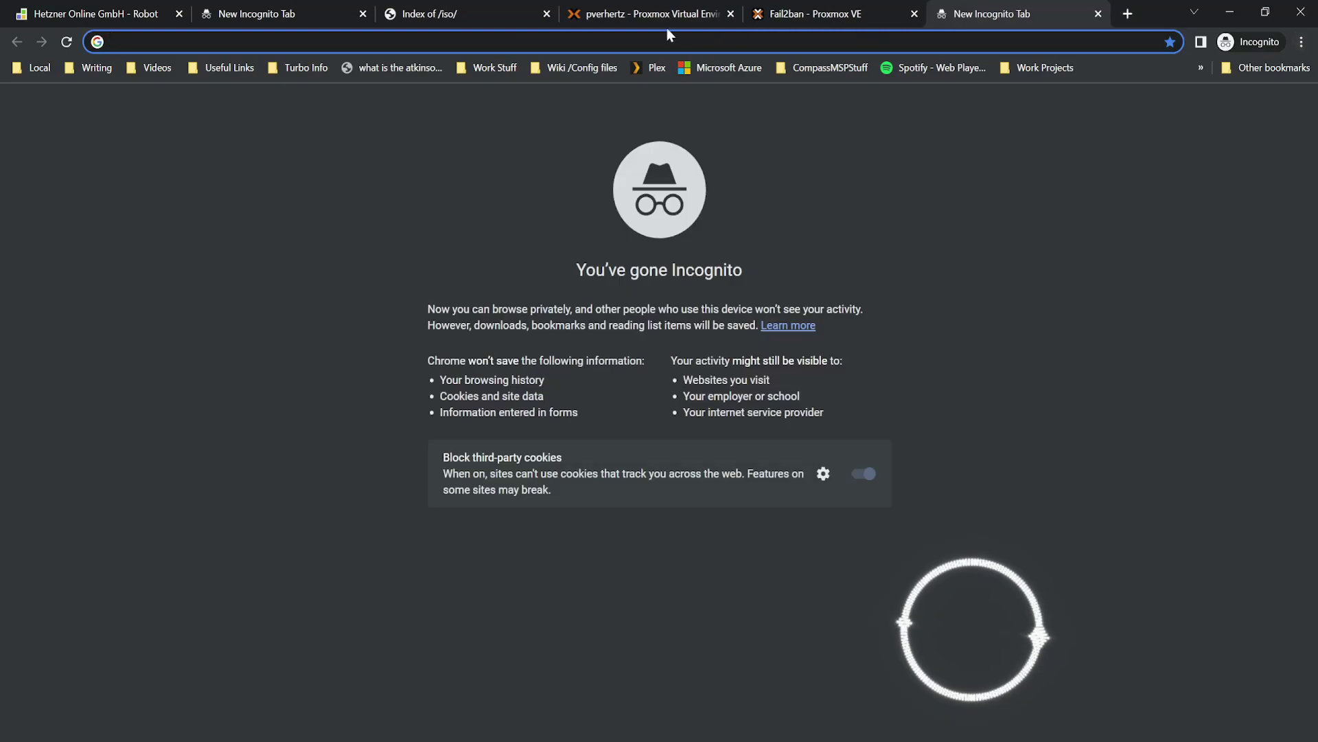
{"action": "left_click", "coordinate": [609, 21]}
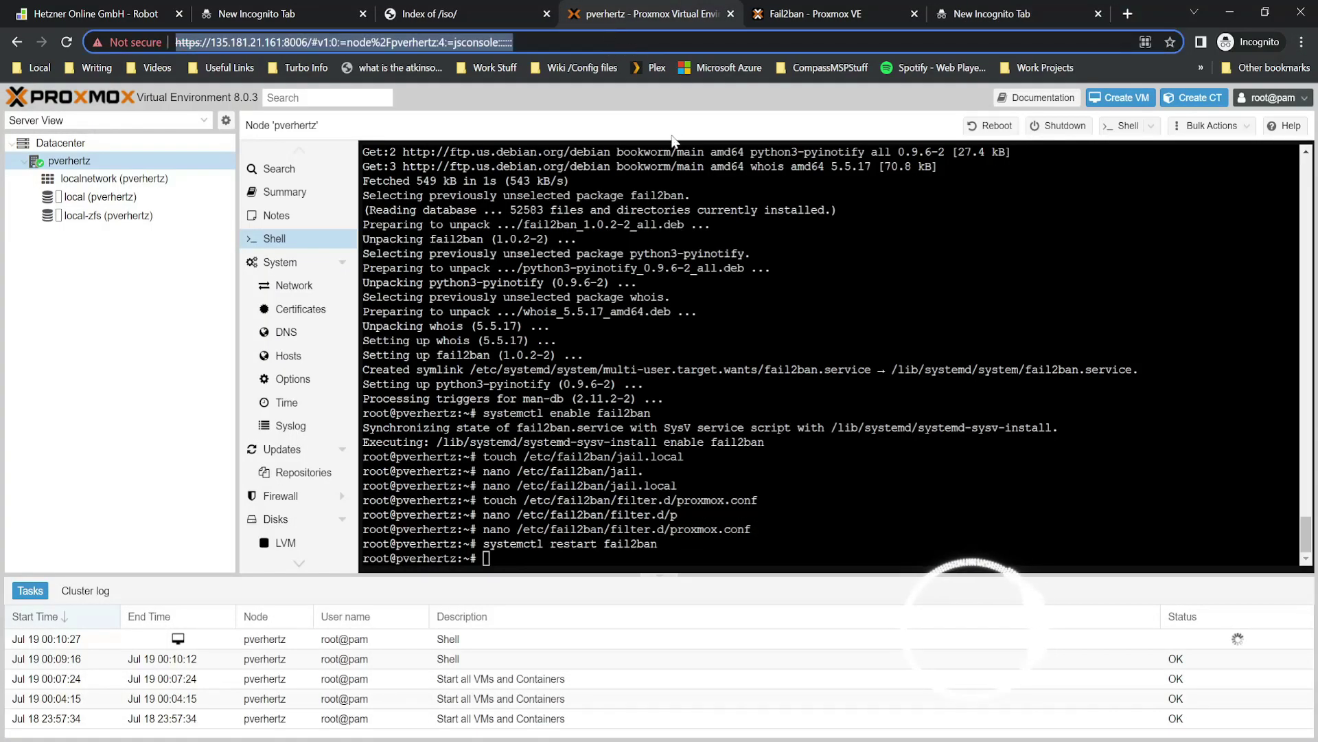
{"action": "left_click", "coordinate": [977, 13]}
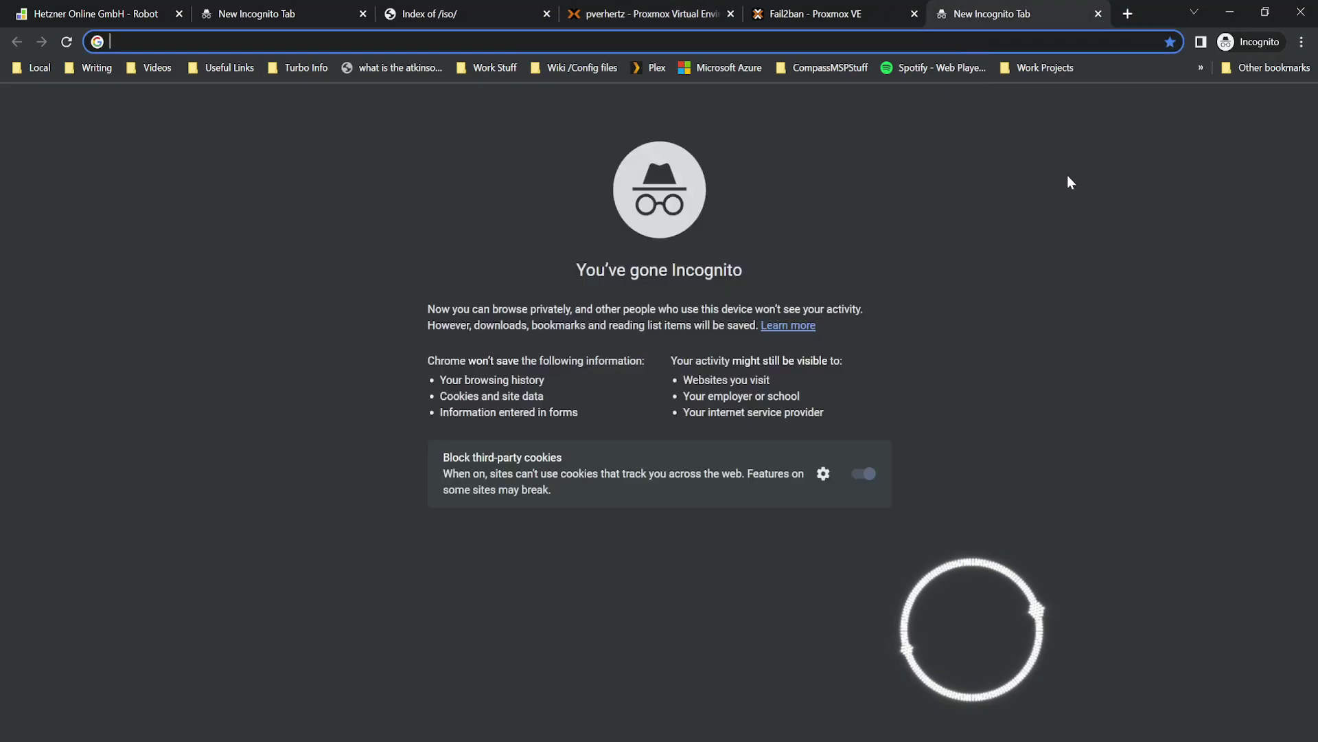
Load the Proxmox jsconsole URL in the new tab to show the node shell
{"action": "key", "text": "ctrl+v"}
{"action": "key", "text": "Return"}
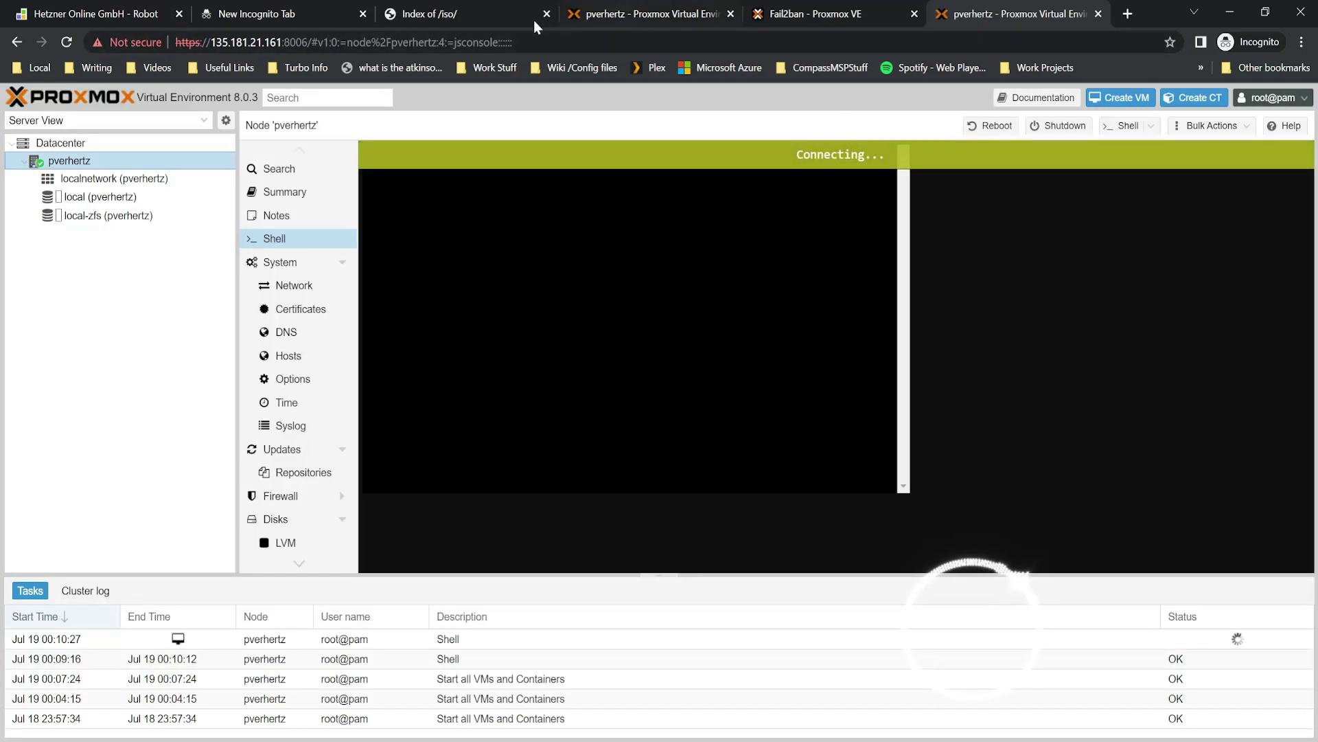
{"action": "left_click", "coordinate": [633, 22]}
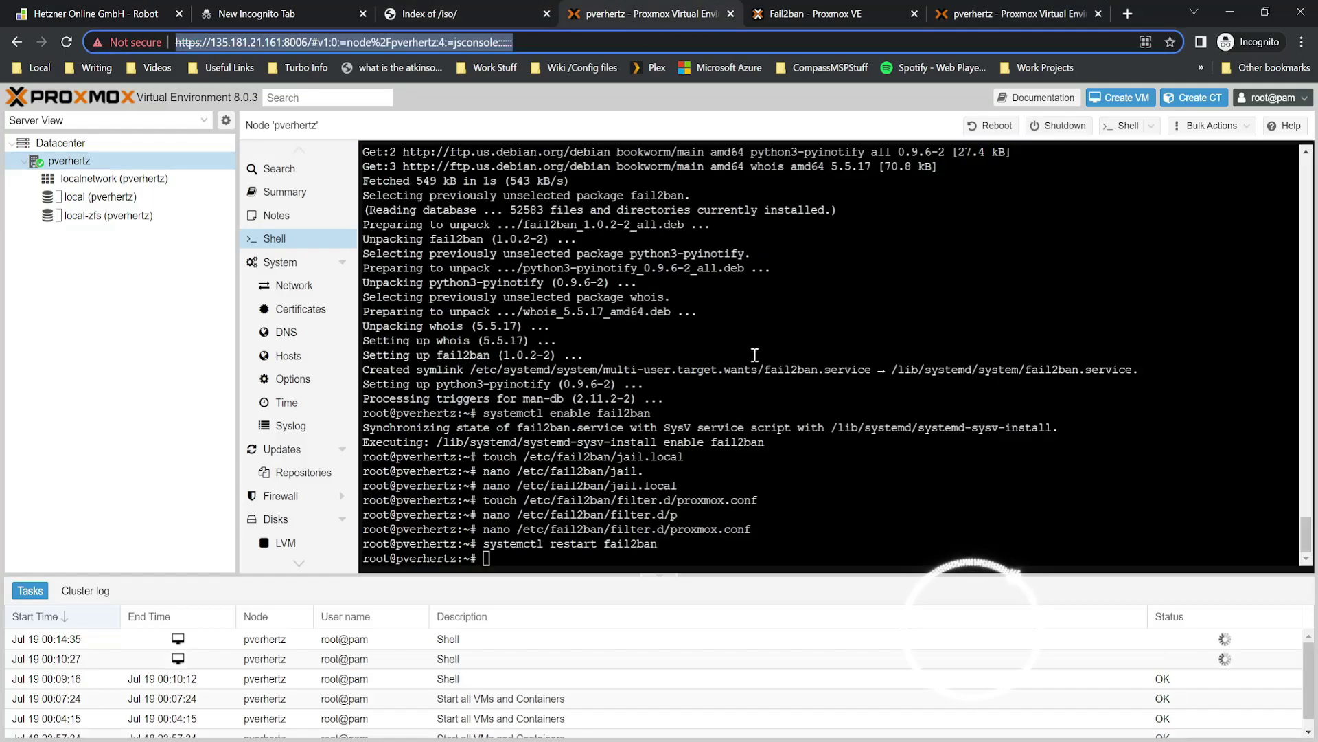
{"action": "left_click", "coordinate": [822, 17]}
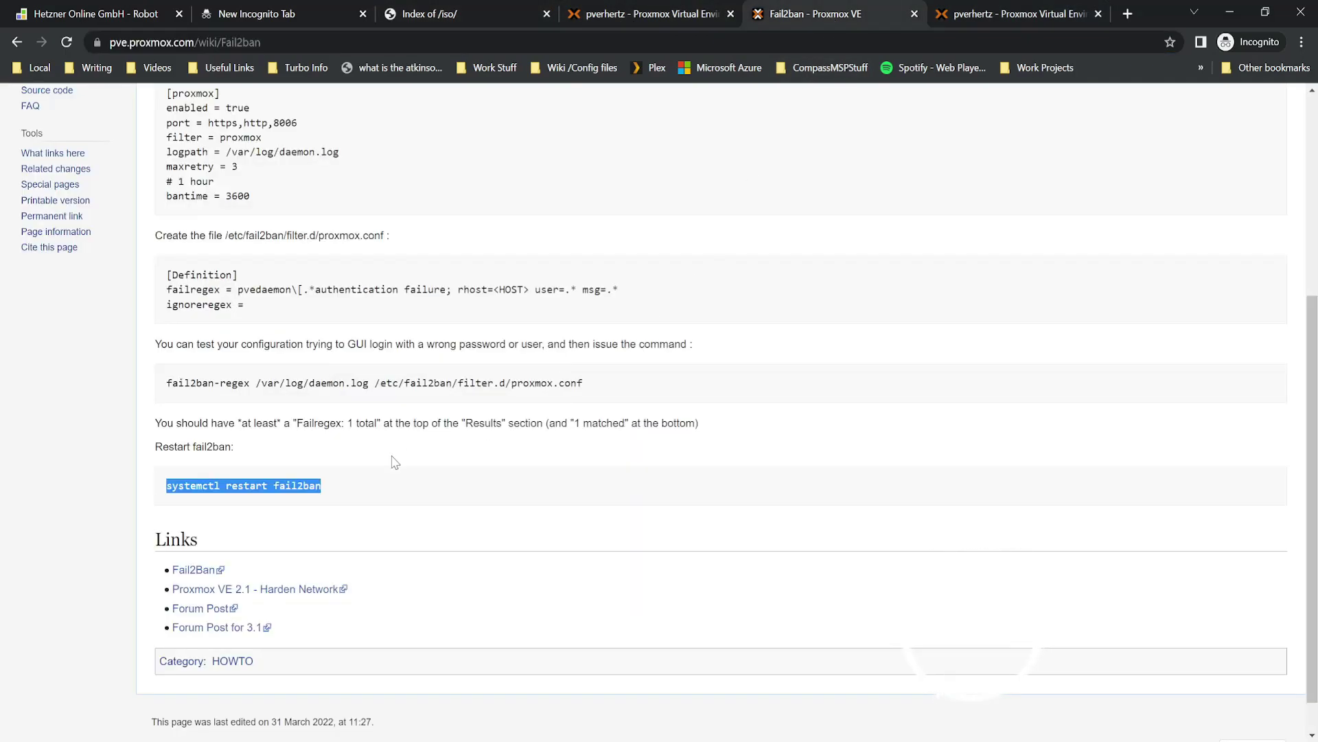
{"action": "scroll", "coordinate": [395, 461], "scroll_direction": "up", "scroll_amount": 5}
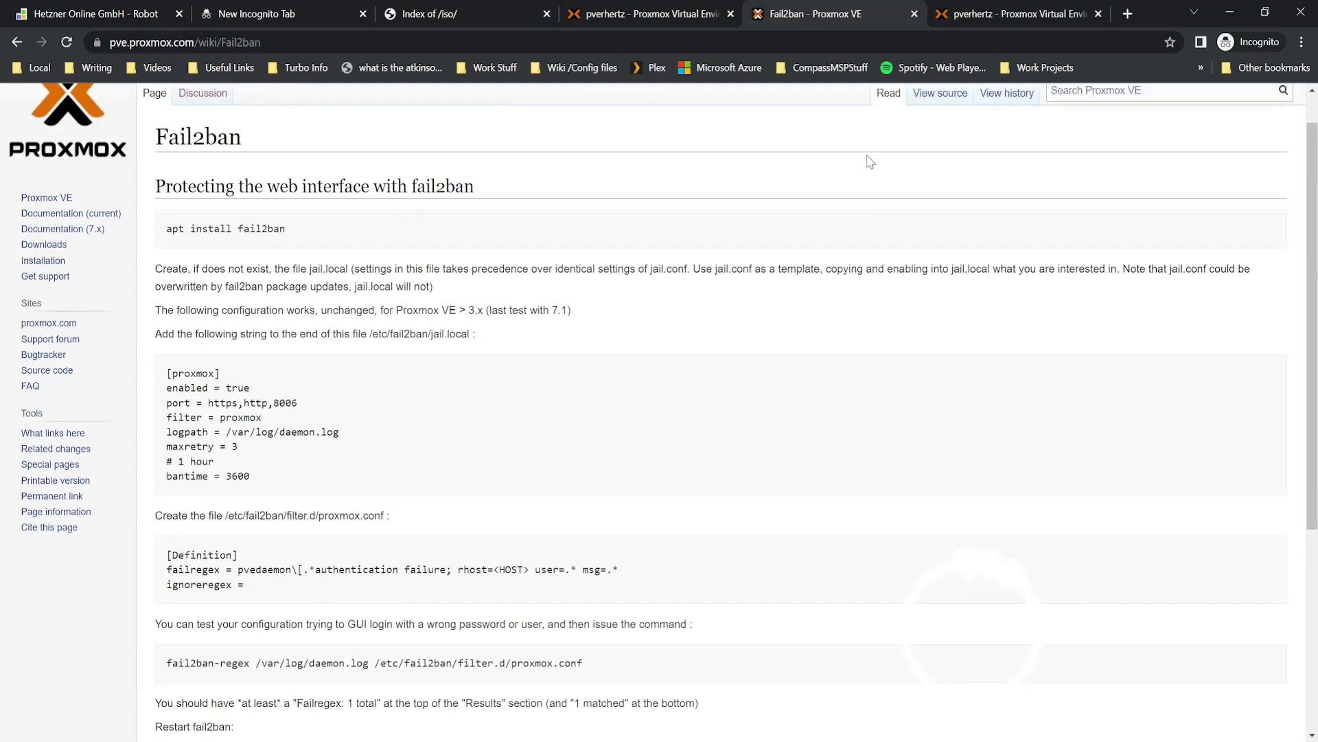
{"action": "left_click", "coordinate": [676, 18]}
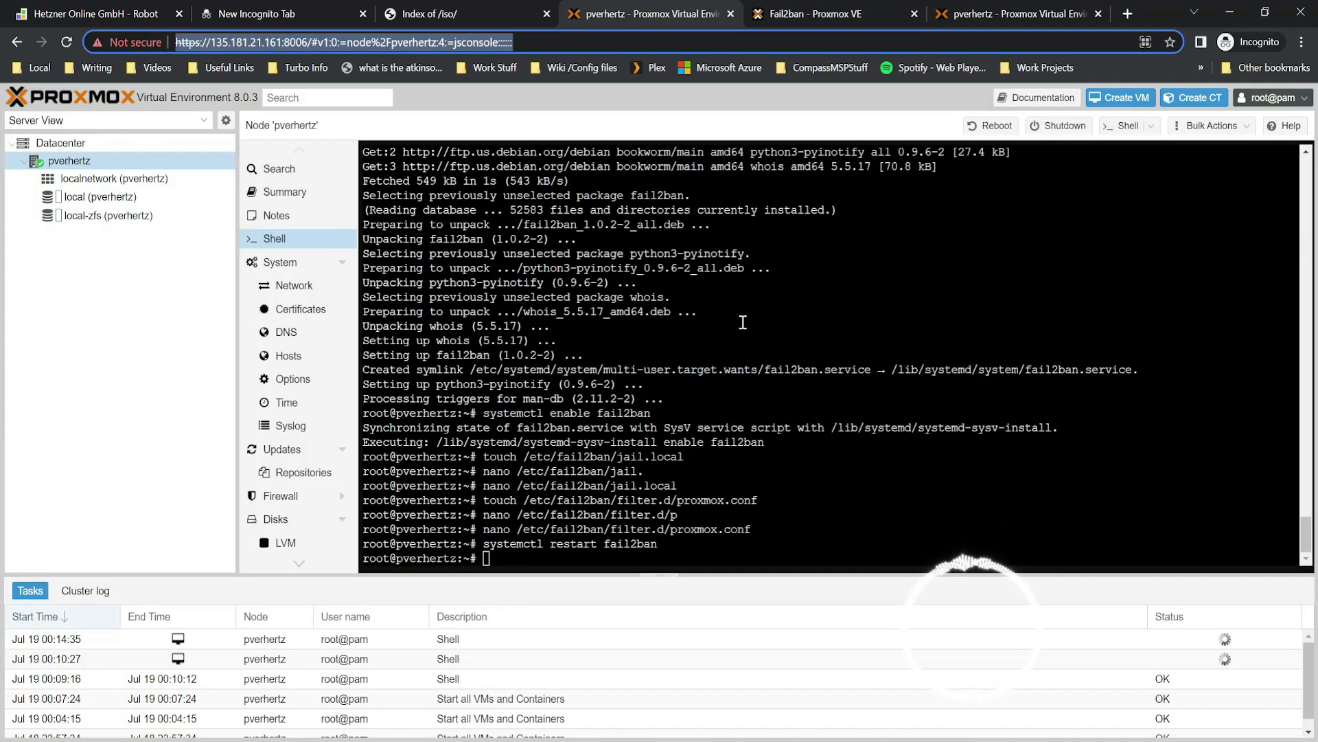
Review the wiki's jail settings: maxretry 3, bantime and the failregex pattern
{"action": "left_click", "coordinate": [851, 15]}
{"action": "left_click_drag", "start_coordinate": [248, 447], "coordinate": [230, 446]}
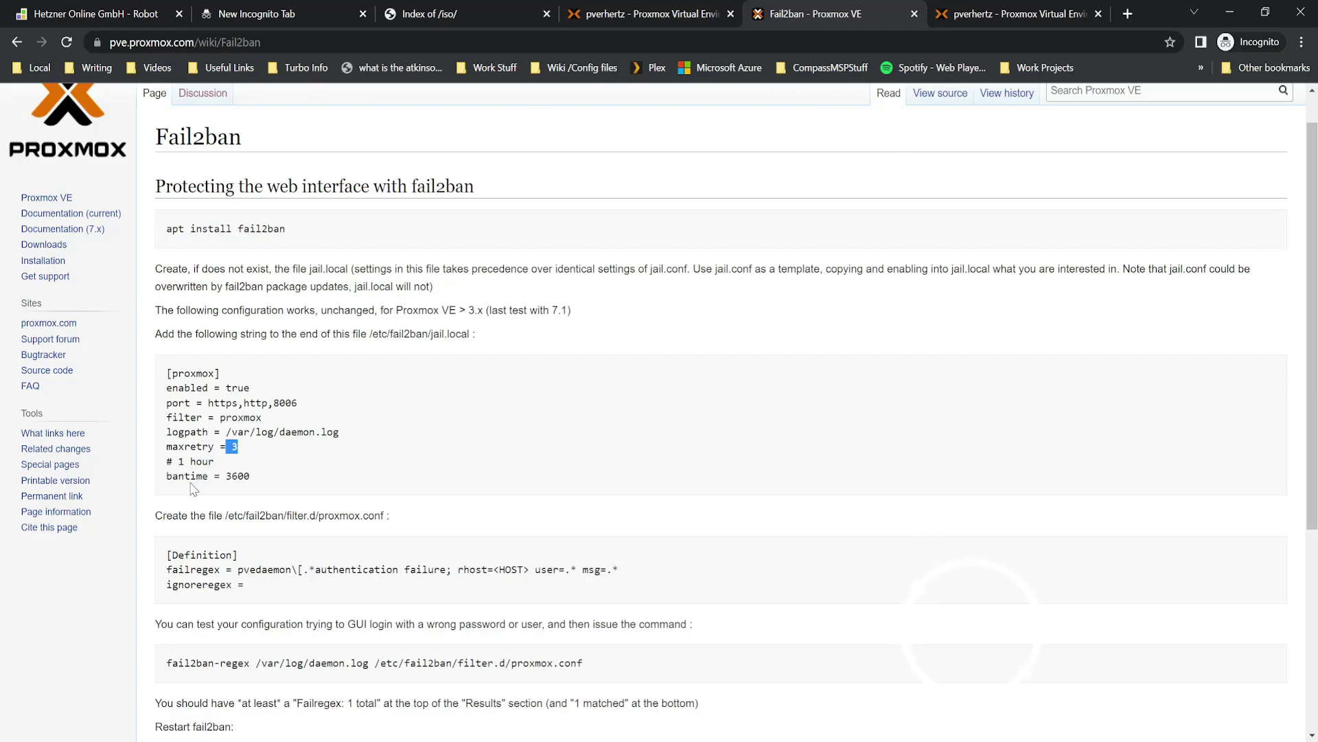
{"action": "left_click_drag", "start_coordinate": [202, 473], "coordinate": [261, 481]}
{"action": "left_click", "coordinate": [288, 481]}
{"action": "scroll", "coordinate": [313, 476], "scroll_direction": "down", "scroll_amount": 1}
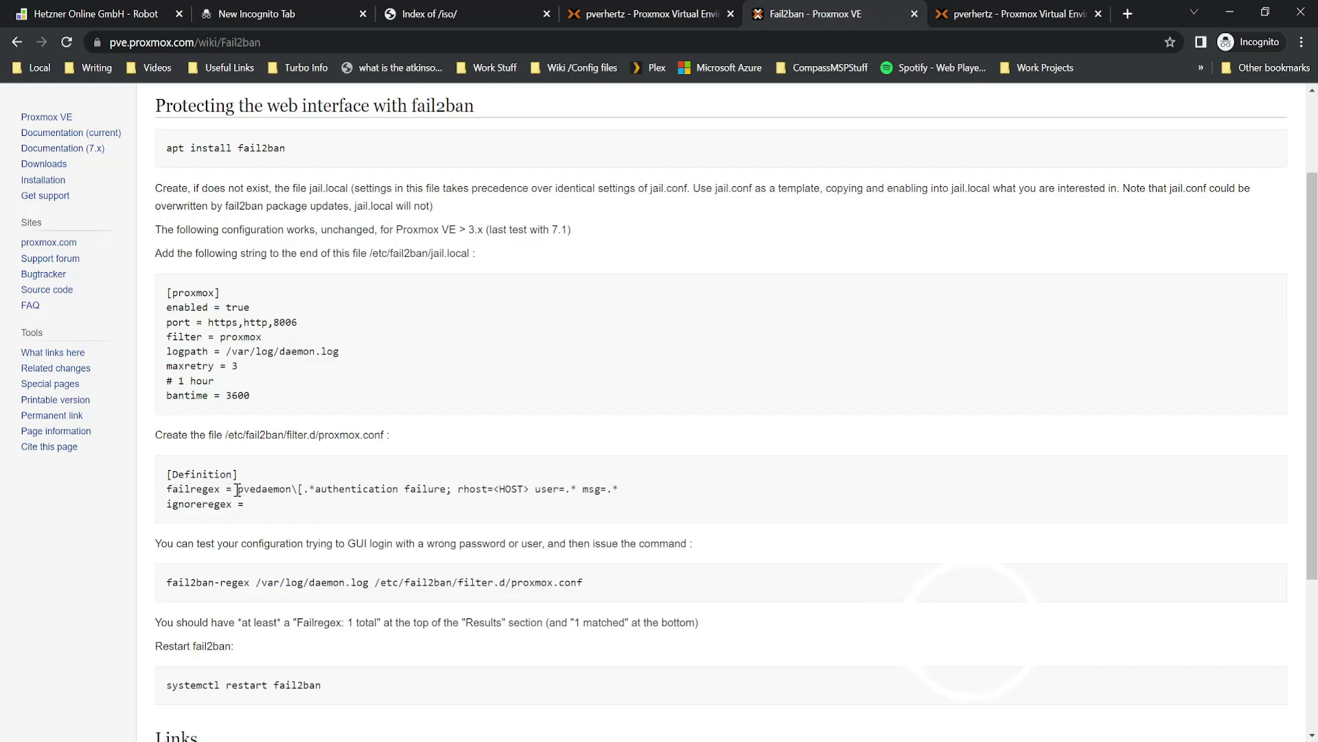
{"action": "left_click_drag", "start_coordinate": [237, 489], "coordinate": [622, 492]}
{"action": "left_click", "coordinate": [424, 489]}
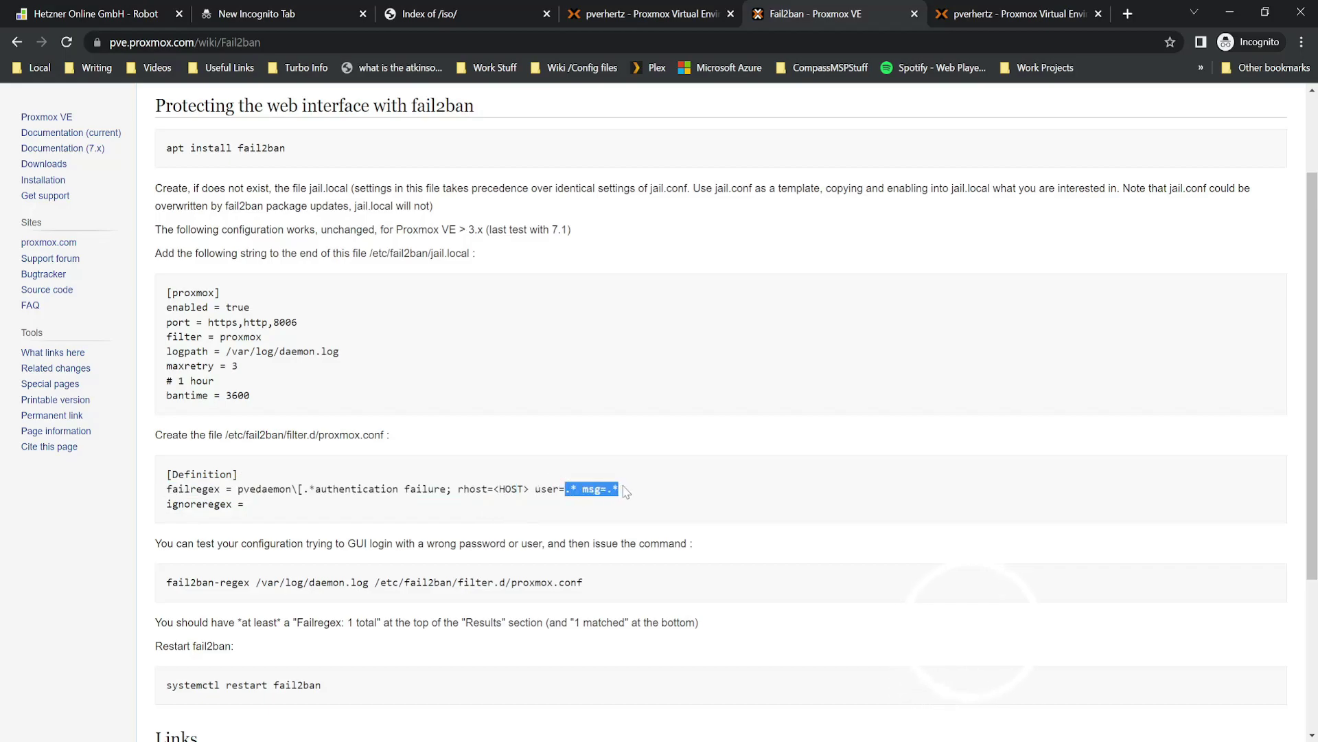
Check the wiki's restart command, then return to the Proxmox shell tab
{"action": "scroll", "coordinate": [464, 515], "scroll_direction": "down", "scroll_amount": 3}
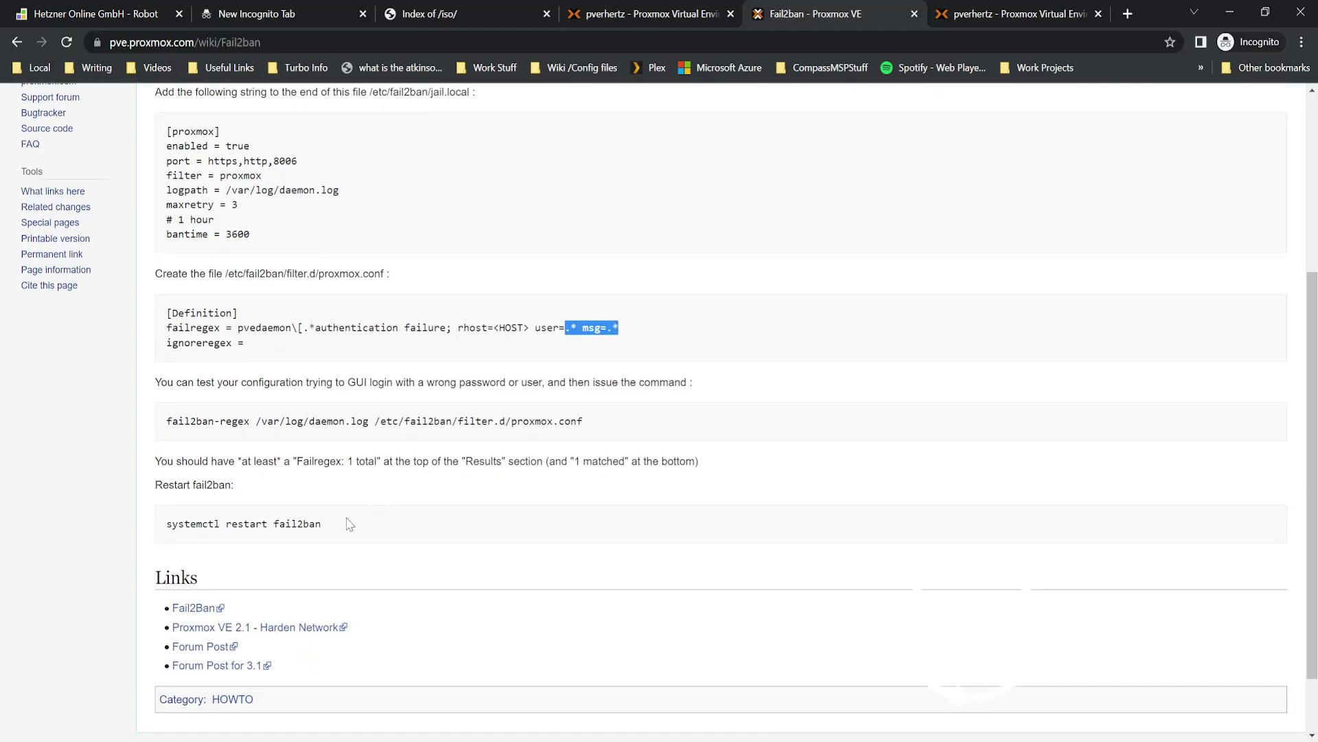
{"action": "left_click_drag", "start_coordinate": [159, 525], "coordinate": [382, 522]}
{"action": "left_click", "coordinate": [382, 521]}
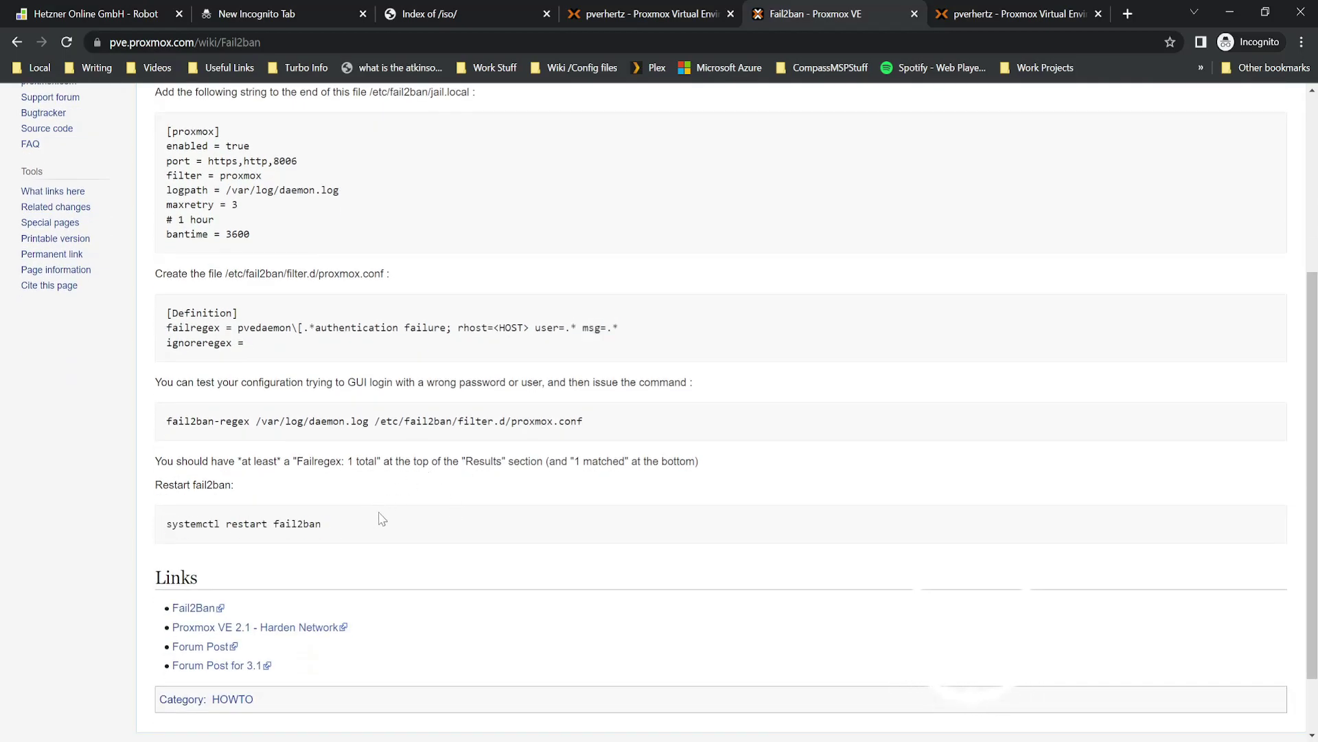
{"action": "scroll", "coordinate": [453, 515], "scroll_direction": "up", "scroll_amount": 4}
{"action": "scroll", "coordinate": [469, 508], "scroll_direction": "up", "scroll_amount": 1}
{"action": "left_click", "coordinate": [618, 14]}
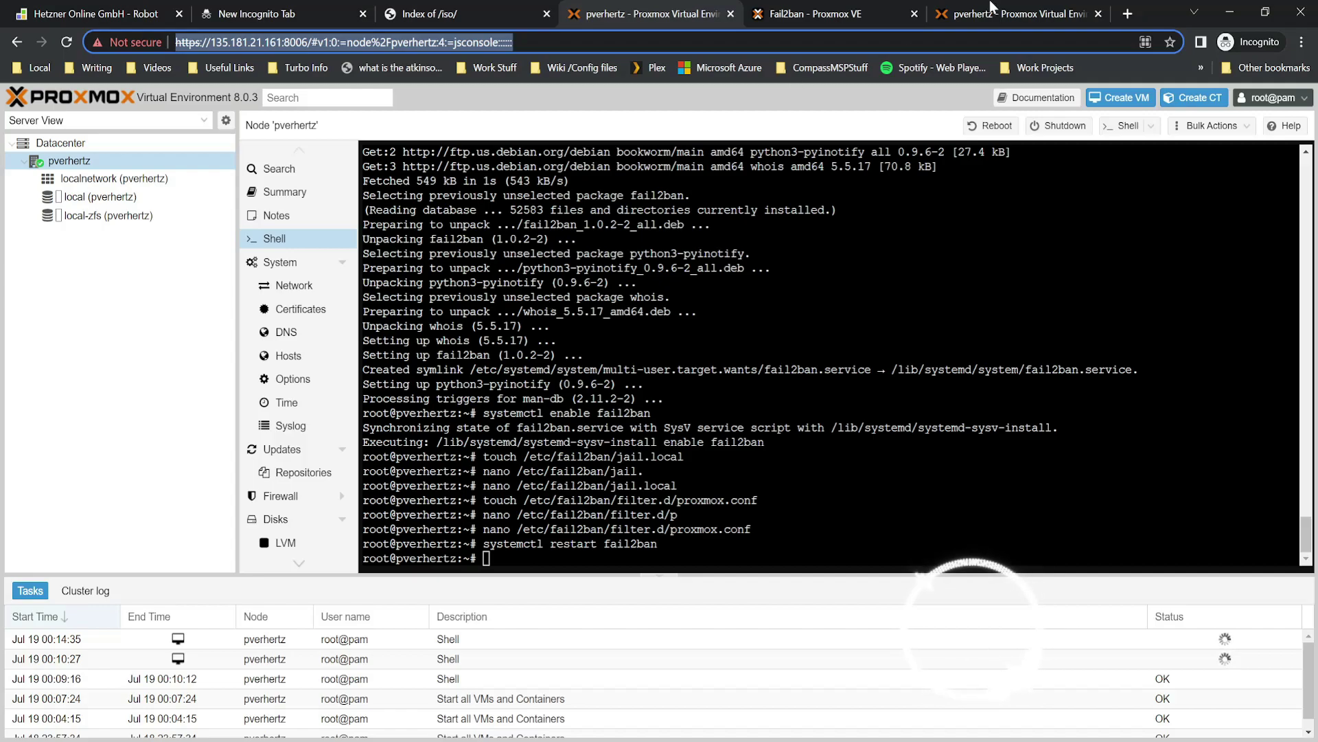
{"action": "left_click", "coordinate": [1273, 97]}
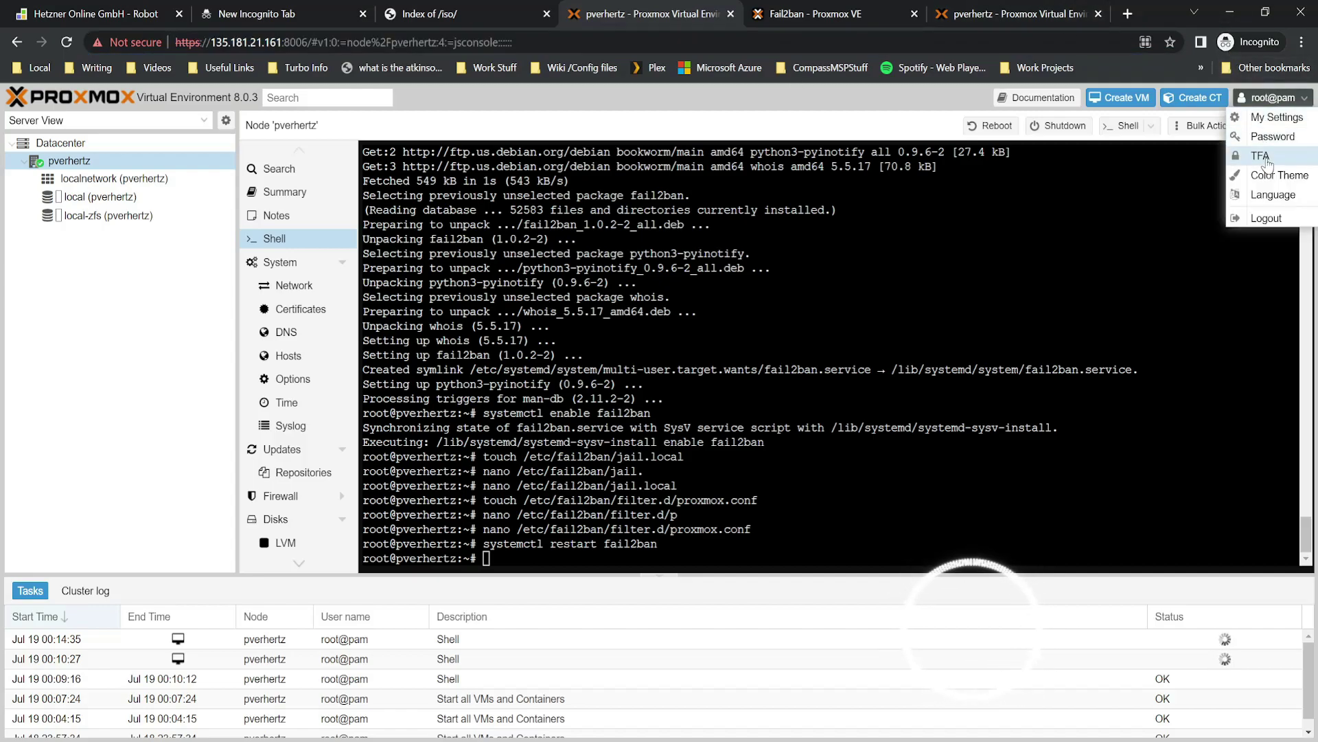
Start a TOTP factor in the Two Factor settings, then cancel it
{"action": "left_click", "coordinate": [1267, 160]}
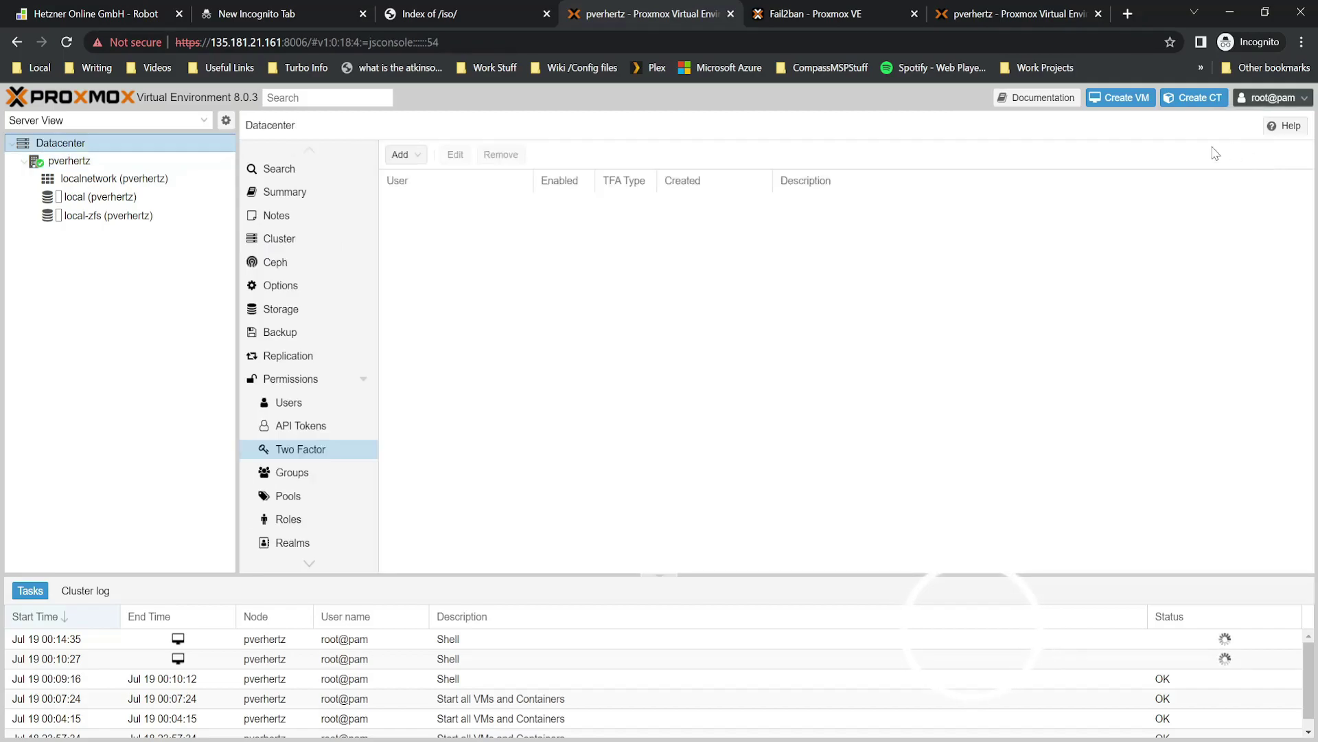
{"action": "left_click", "coordinate": [405, 154]}
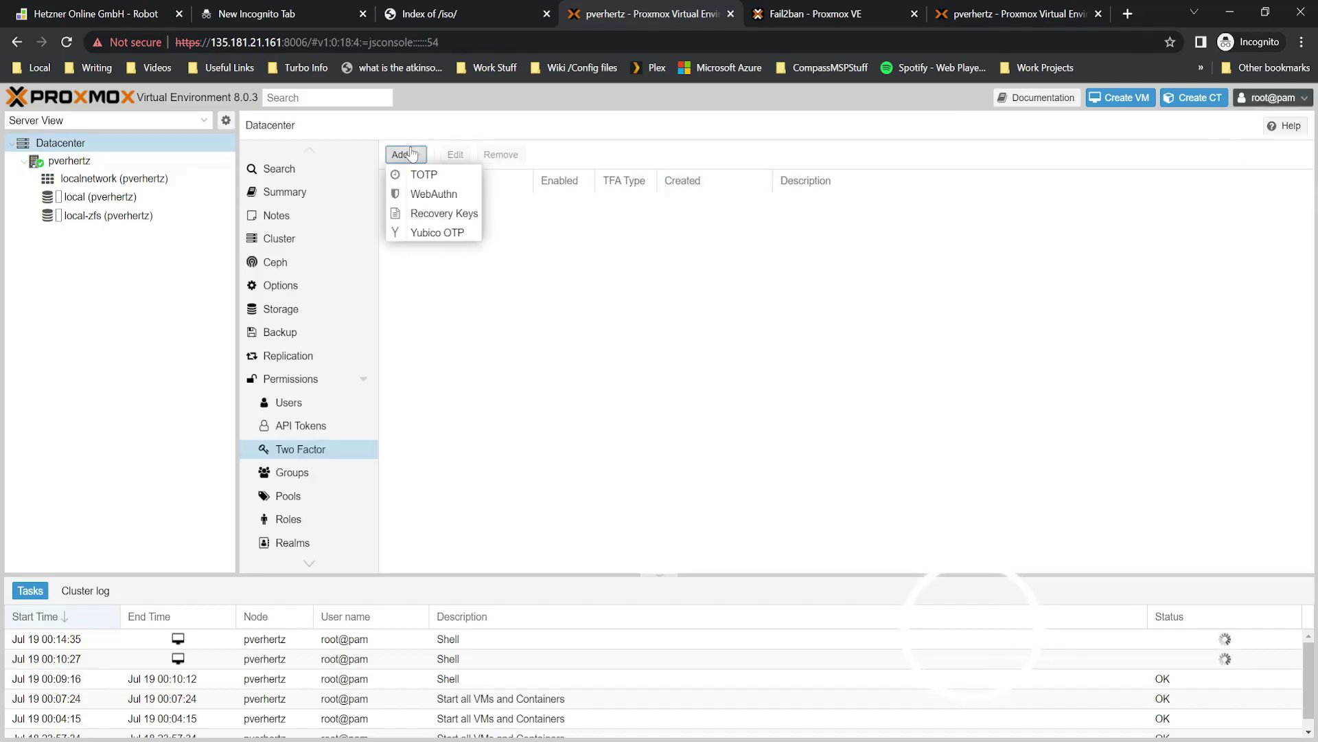
{"action": "left_click", "coordinate": [439, 174]}
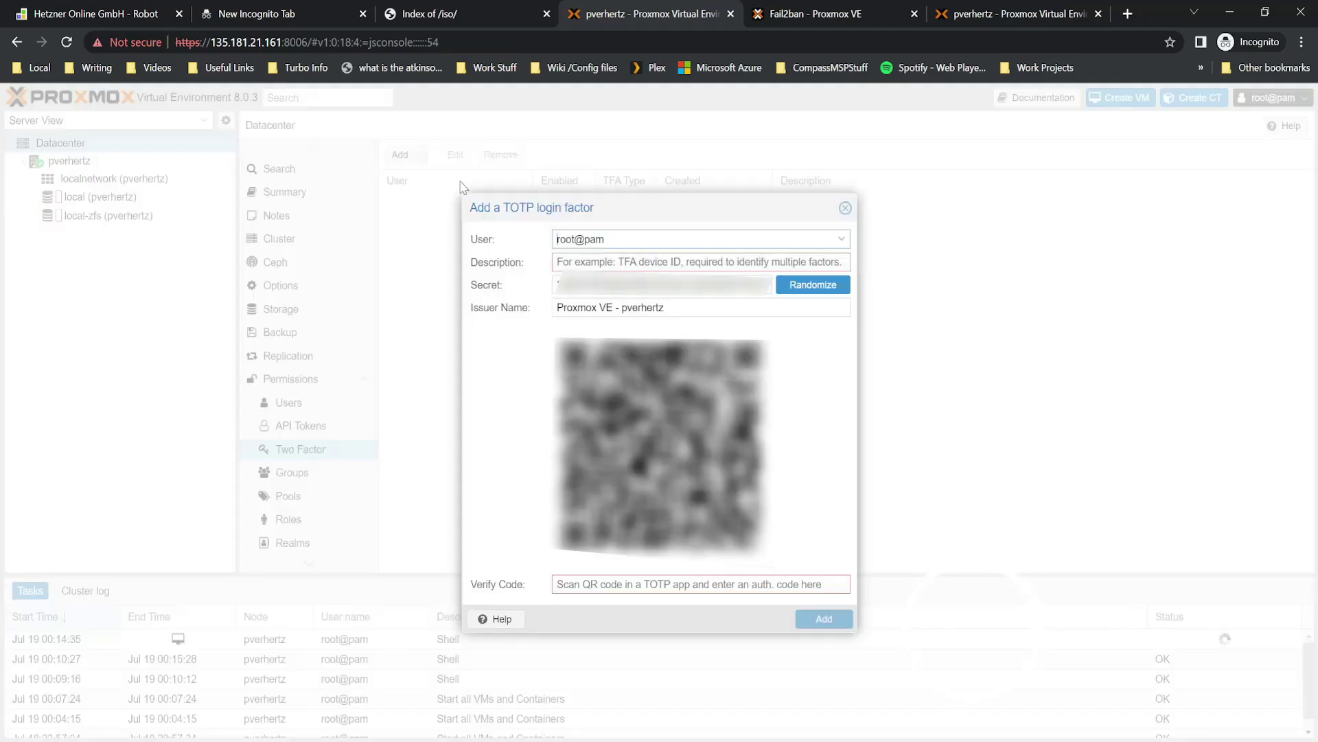
{"action": "left_click", "coordinate": [846, 207]}
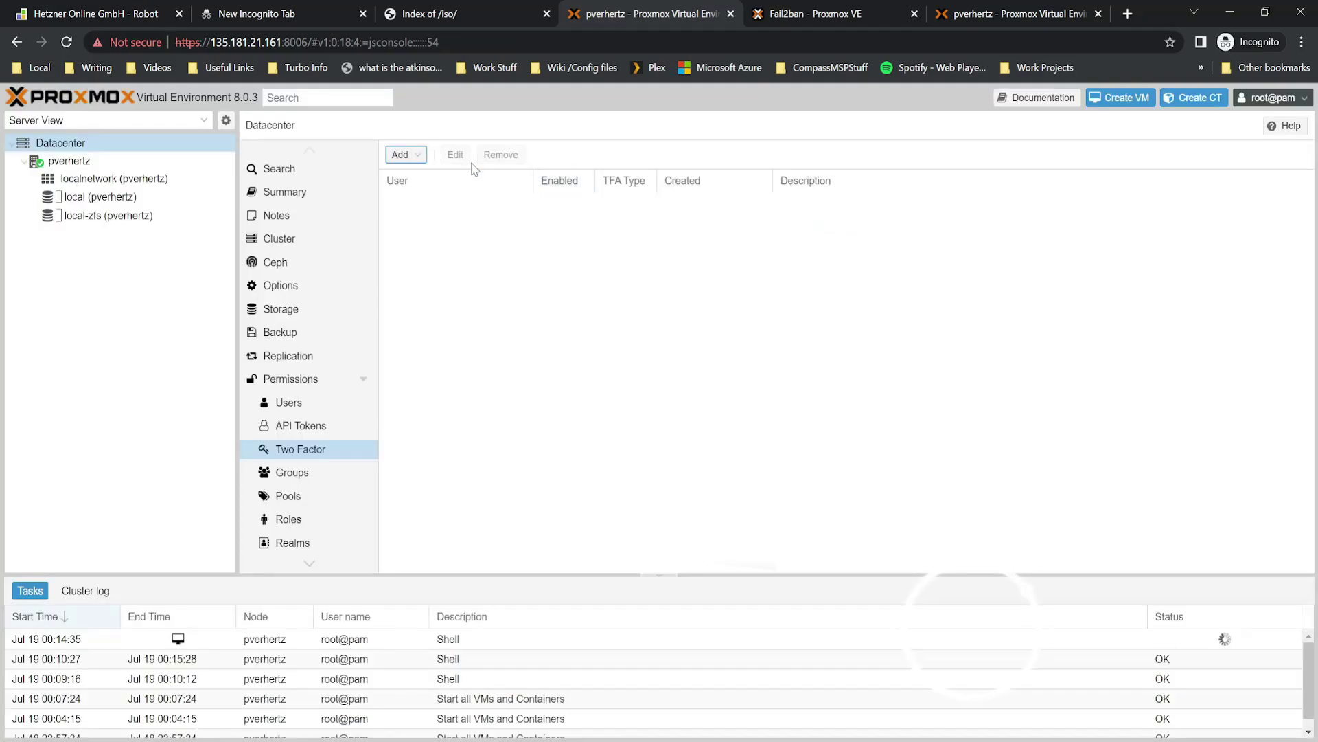
Begin a WebAuthn token for root@pam, then abandon it without adding anything
{"action": "left_click", "coordinate": [417, 154]}
{"action": "left_click", "coordinate": [426, 194]}
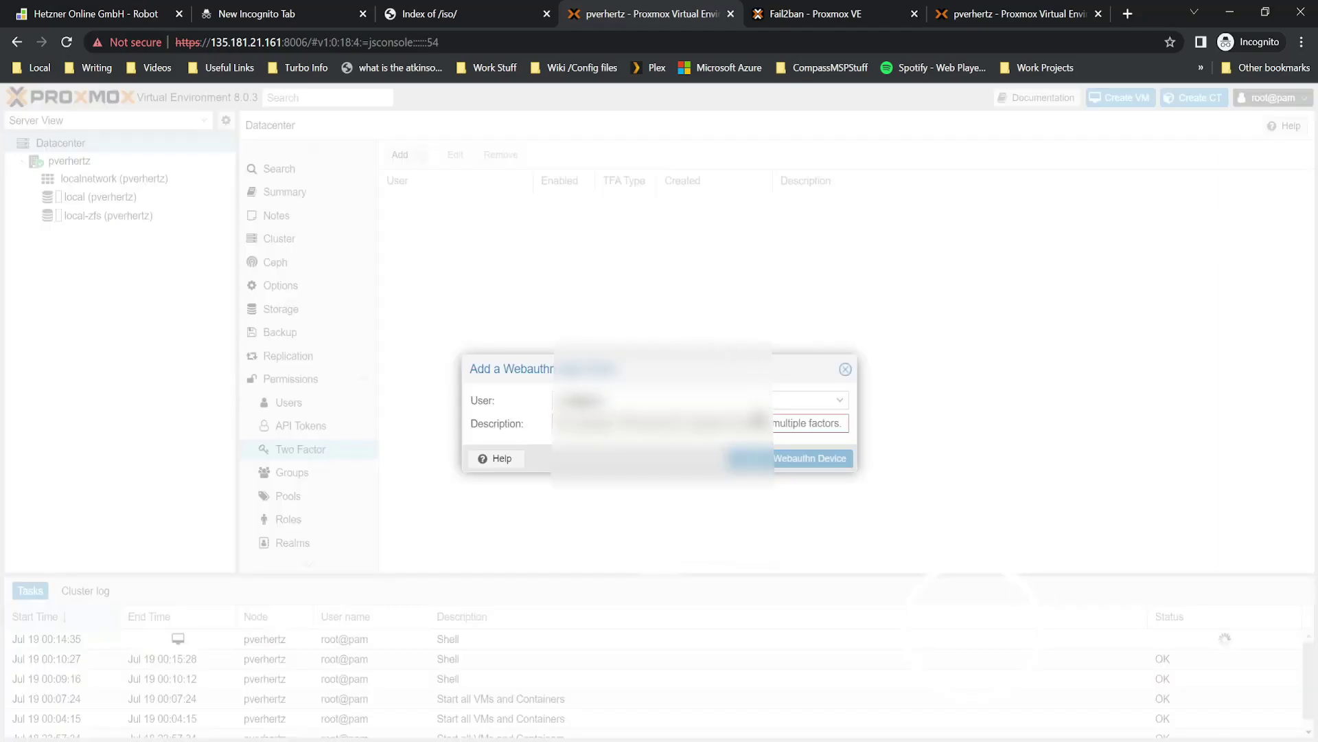
{"action": "left_click", "coordinate": [774, 397]}
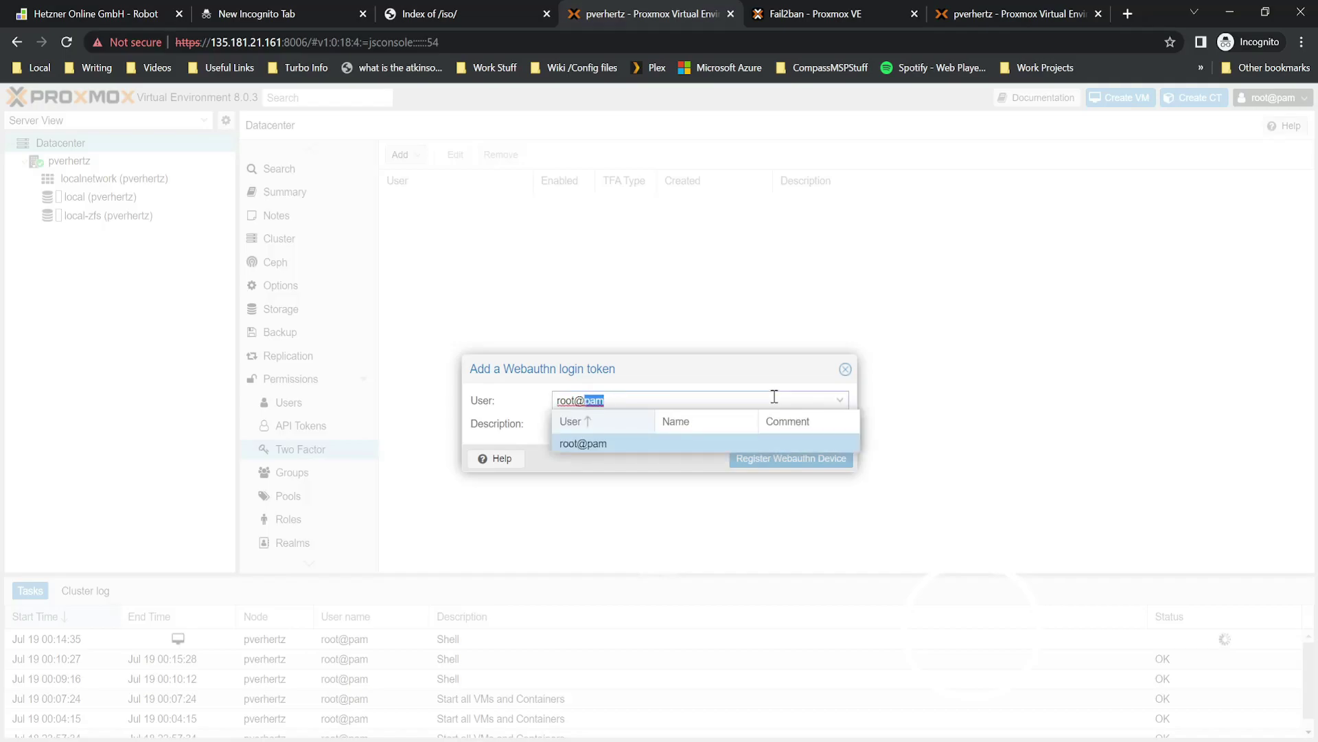
{"action": "left_click", "coordinate": [721, 443]}
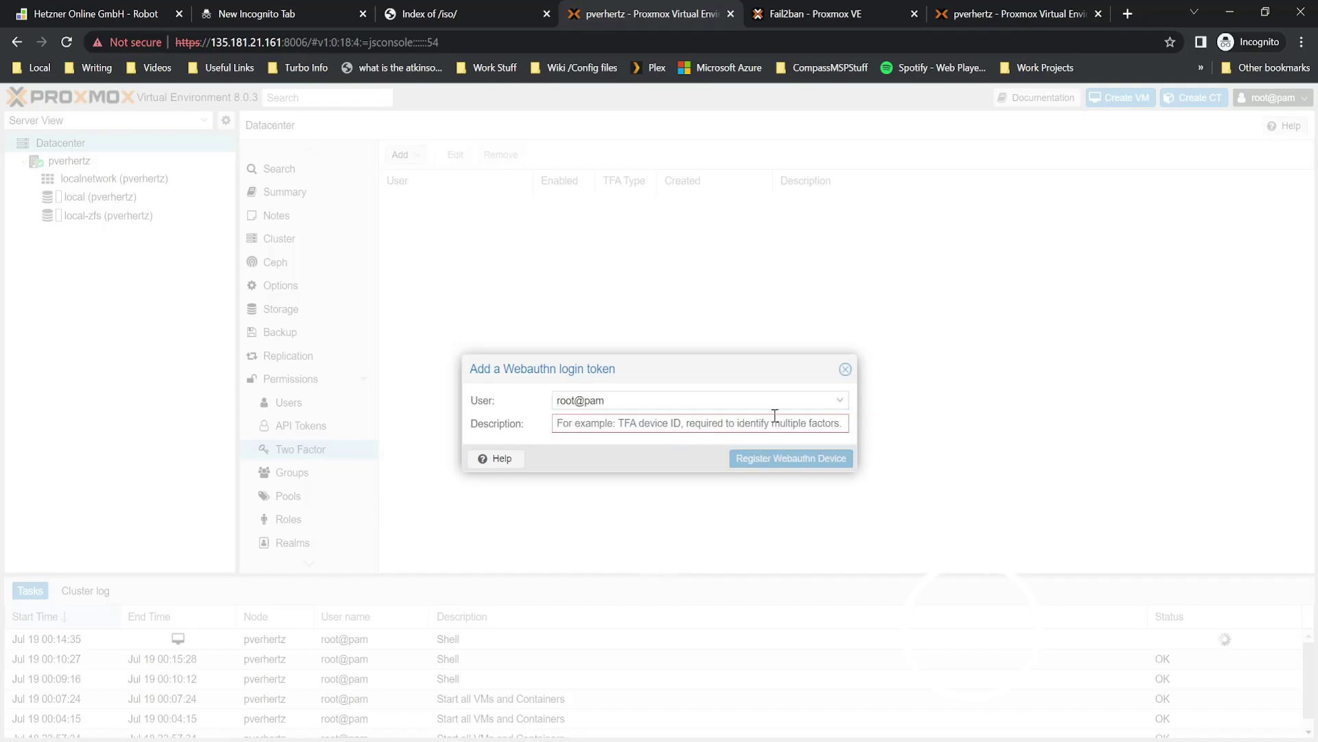
{"action": "left_click", "coordinate": [845, 369]}
{"action": "left_click", "coordinate": [395, 157]}
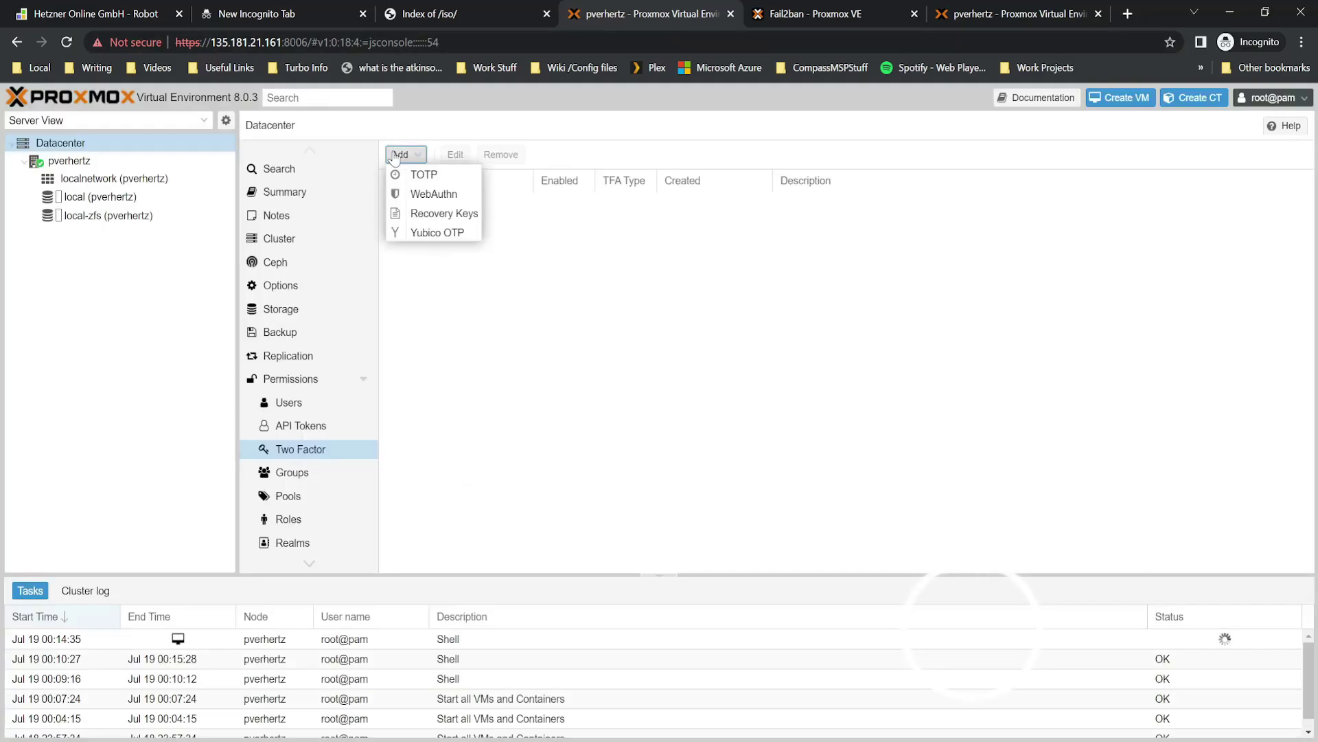
Add a TOTP factor for root@pam described 'root account', confirmed with the authenticator's verification code
{"action": "left_click", "coordinate": [420, 174]}
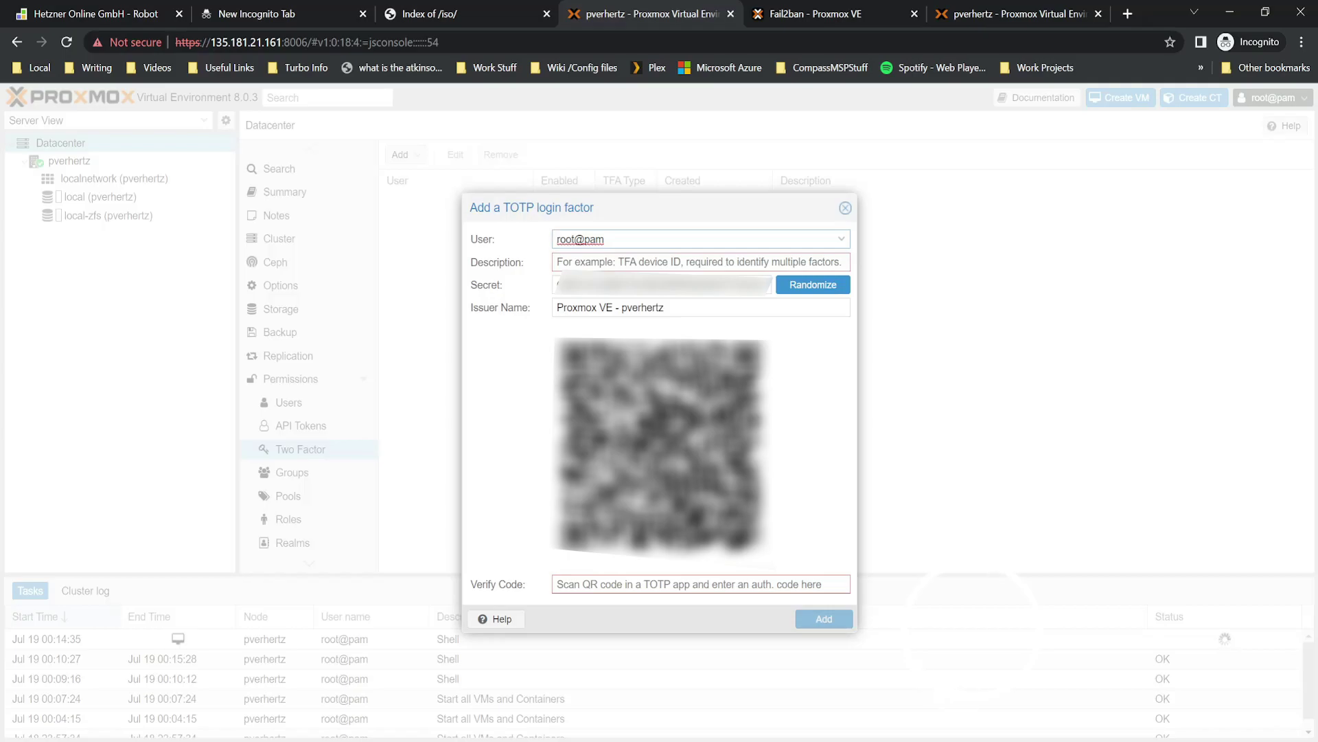
{"action": "left_click", "coordinate": [657, 262]}
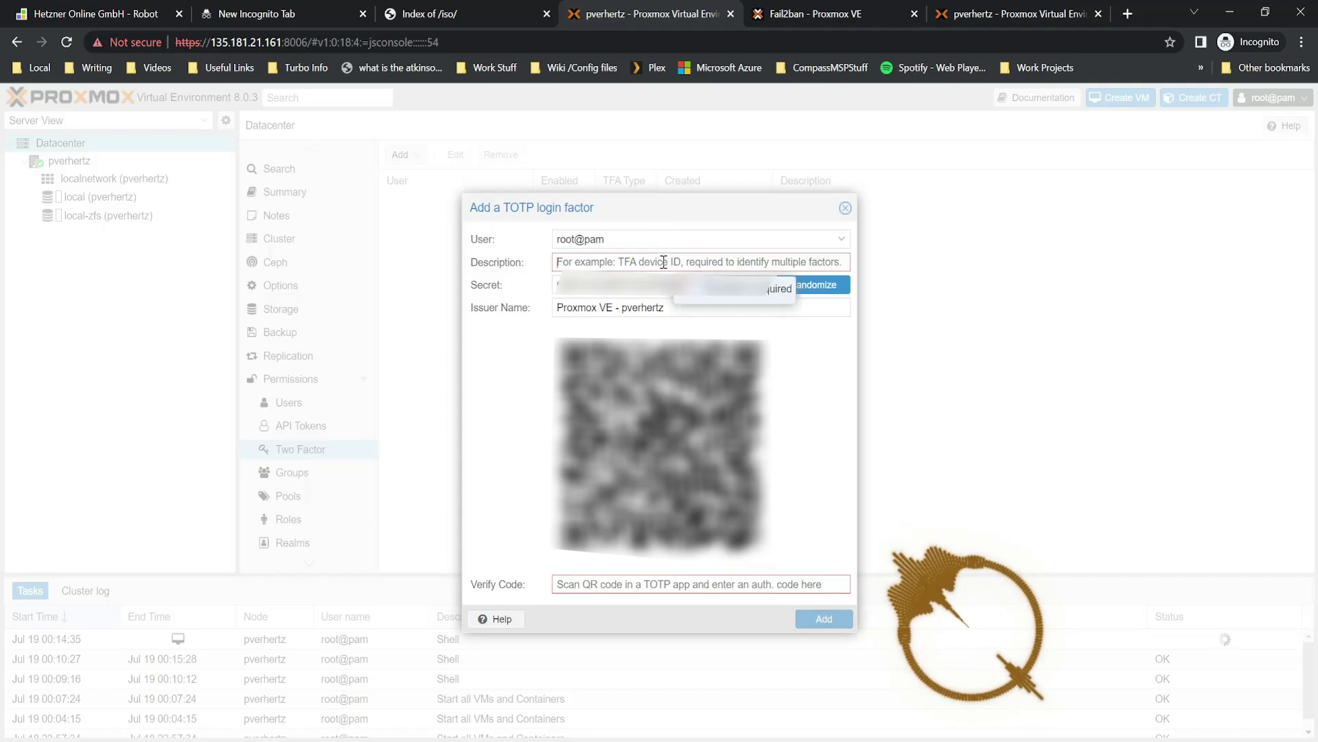
{"action": "type", "text": "root account"}
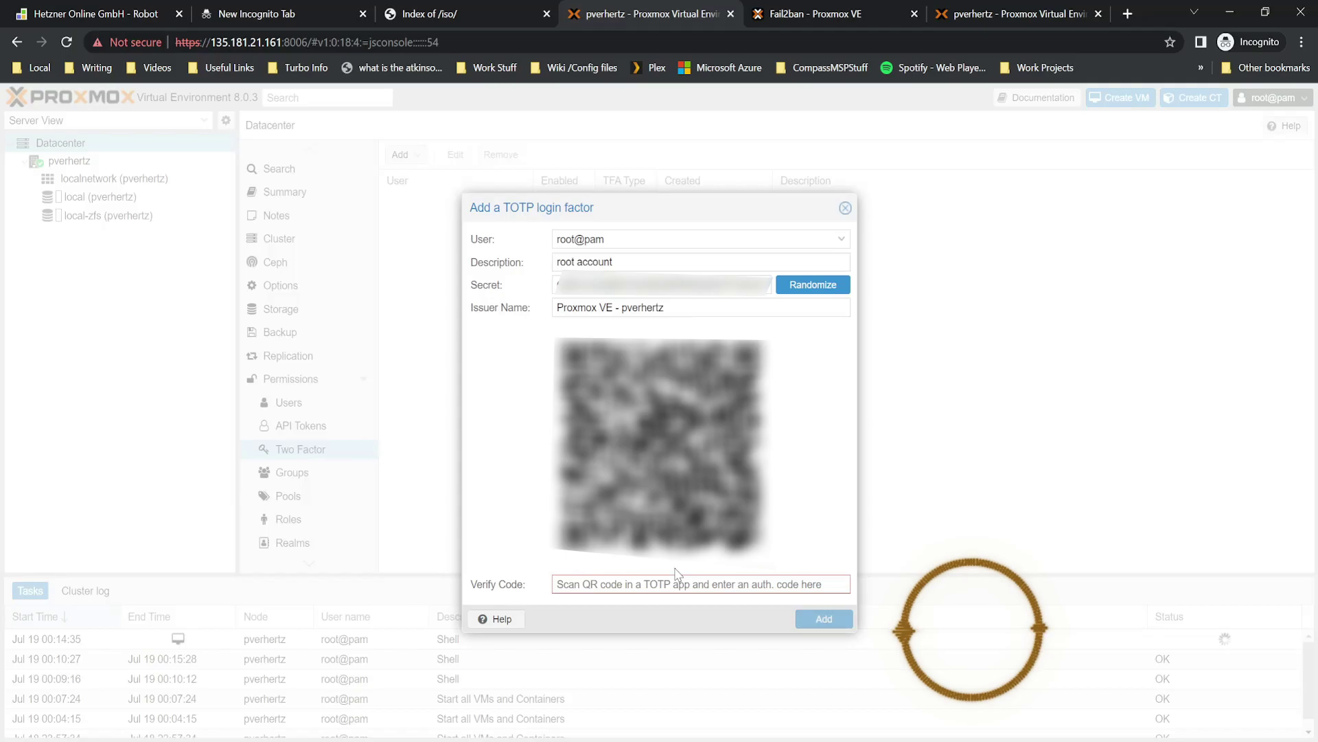
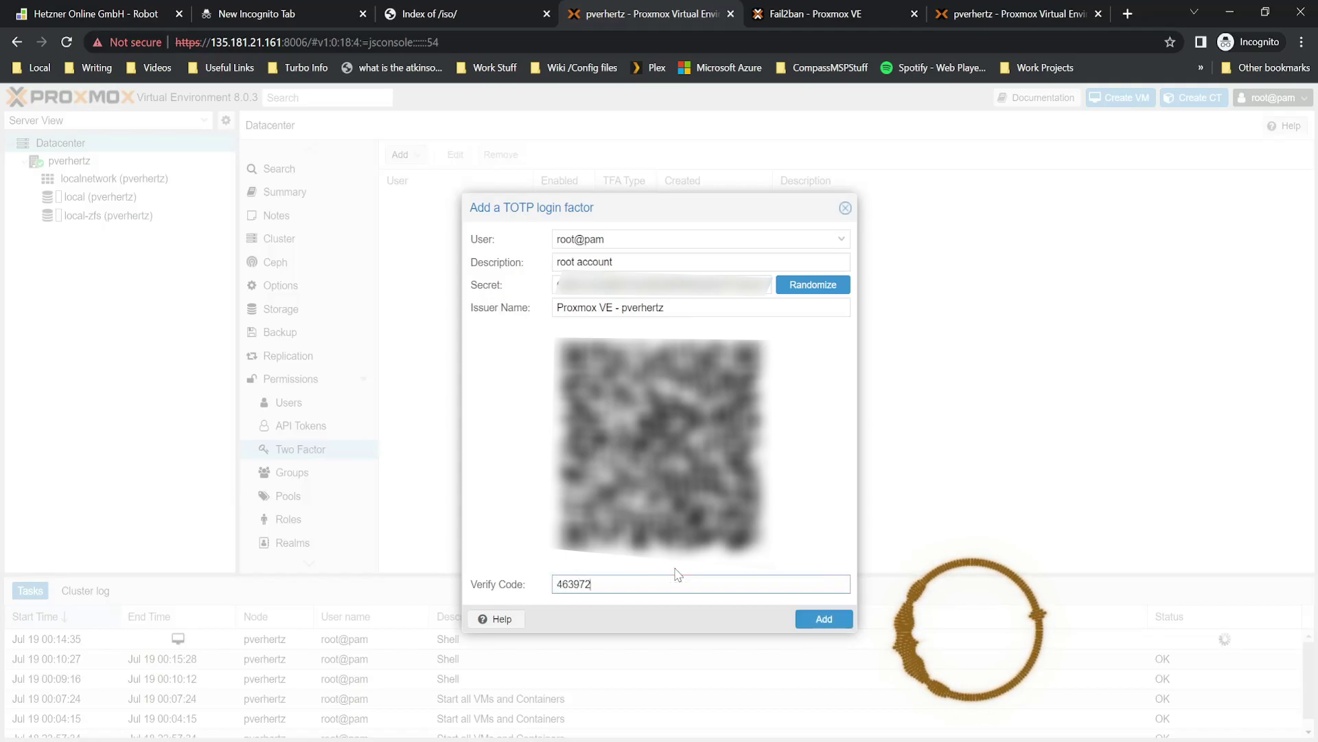
{"action": "key", "text": "Return"}
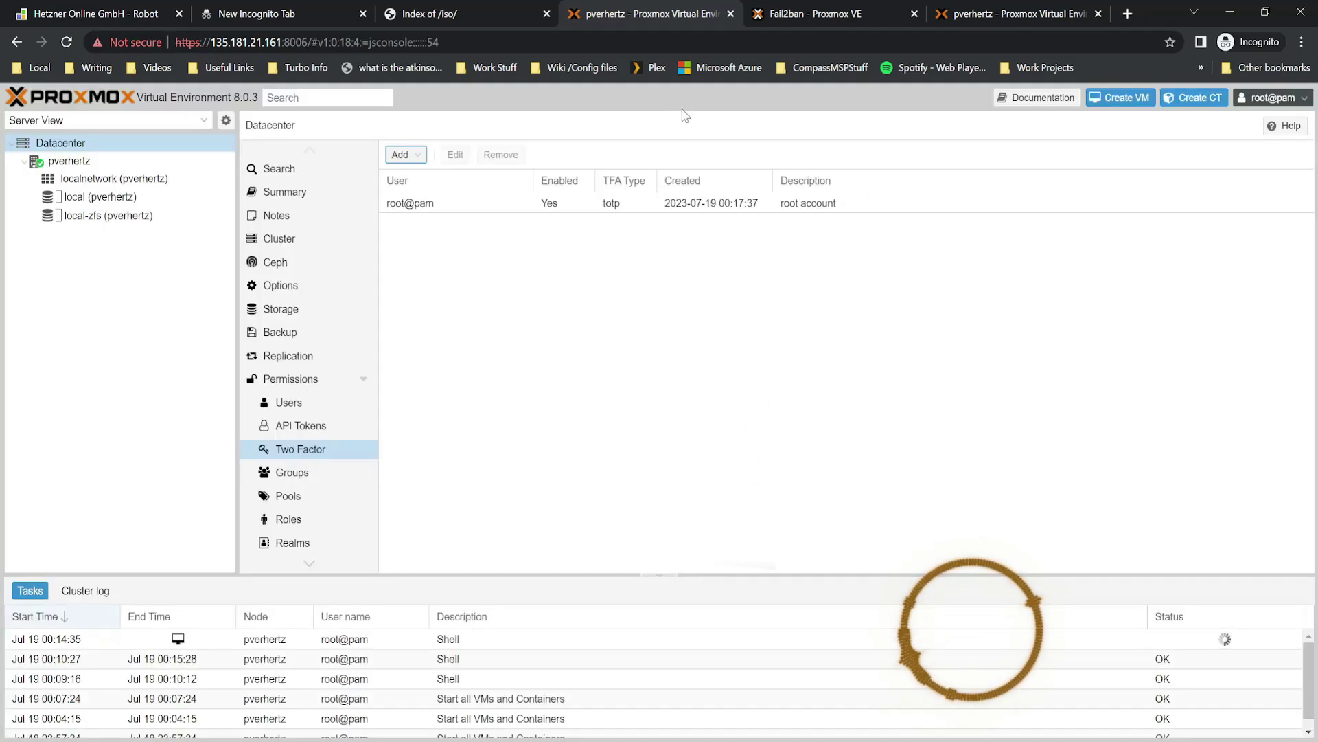
{"action": "left_click", "coordinate": [712, 205]}
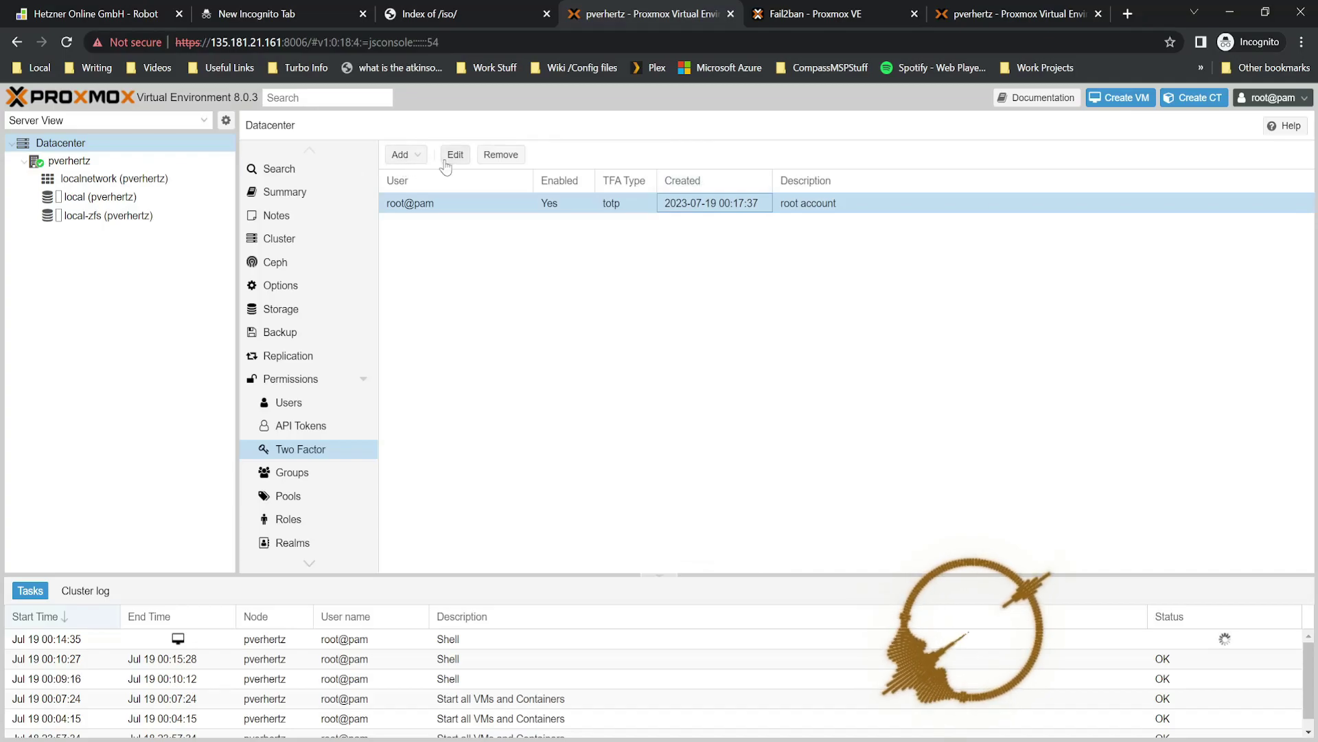
Leave the TOTP entry unchanged and set a new root@pam password, entered and confirmed
{"action": "left_click", "coordinate": [453, 156]}
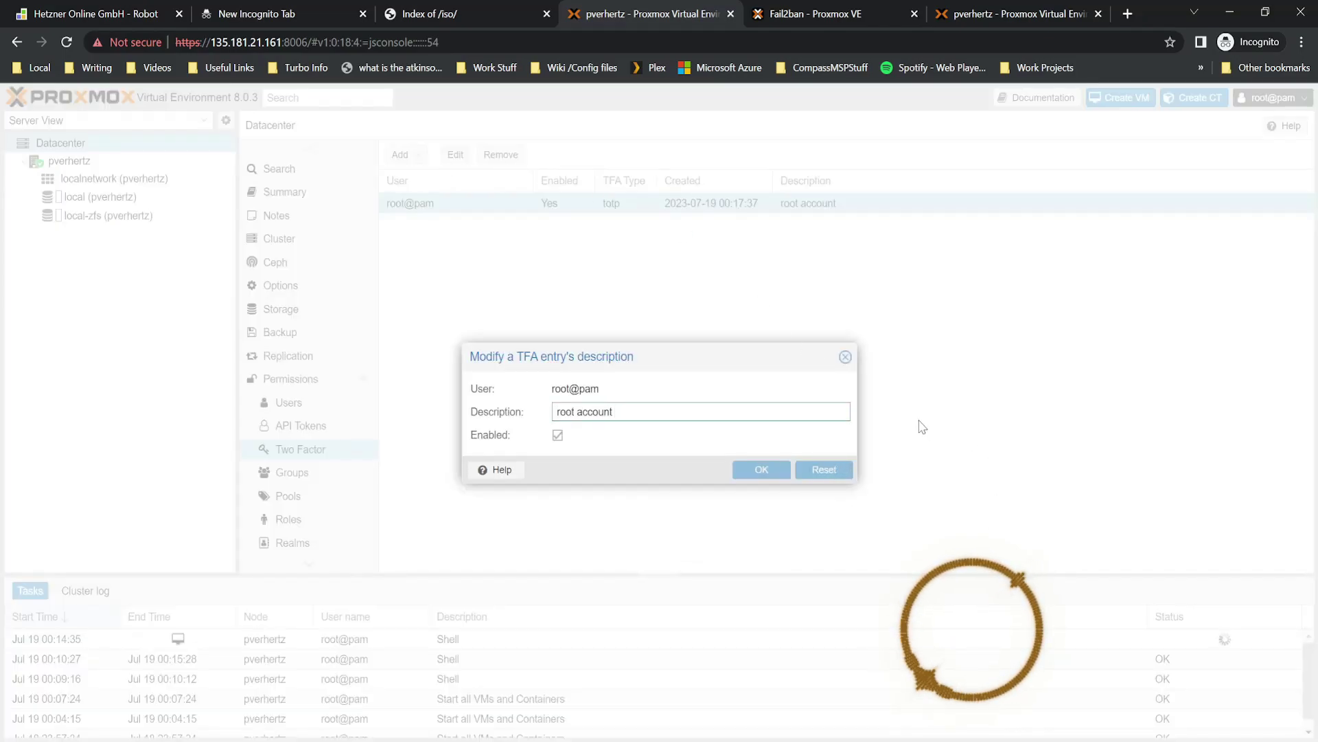
{"action": "left_click", "coordinate": [842, 358]}
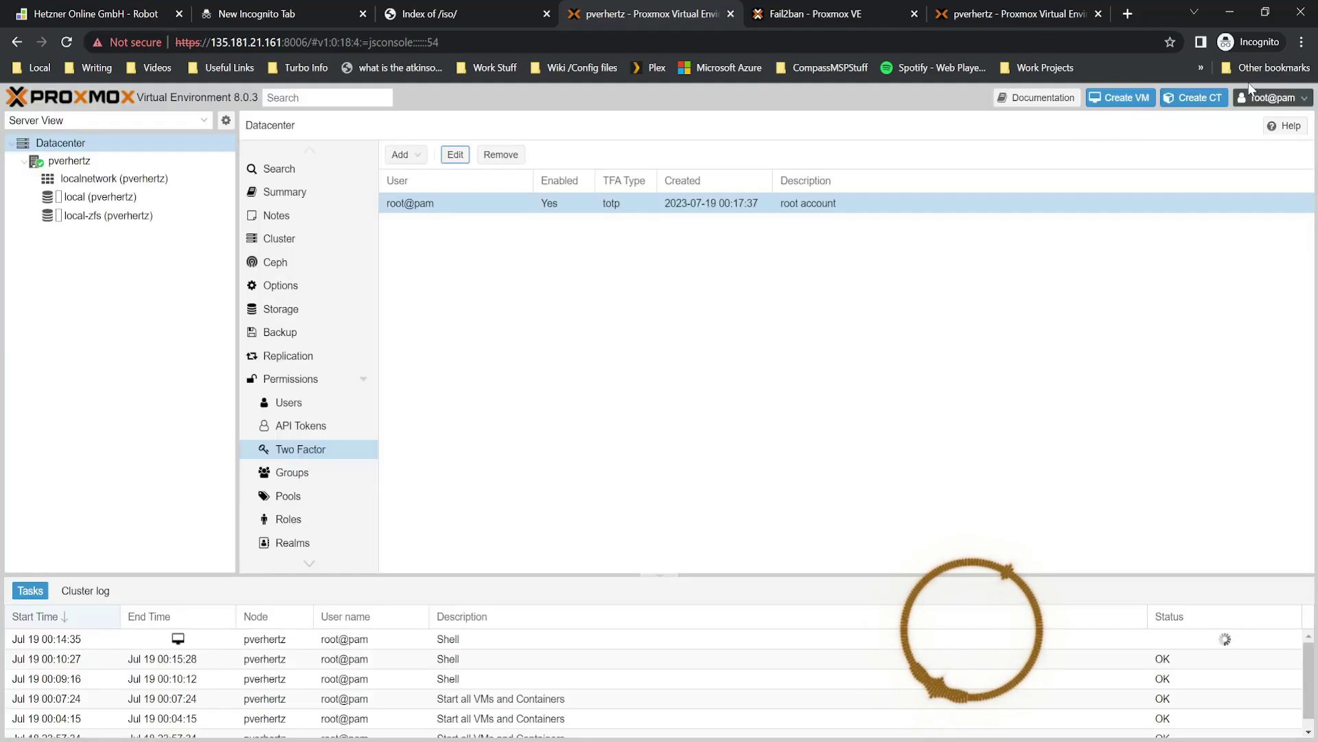
{"action": "left_click", "coordinate": [1274, 97]}
{"action": "left_click", "coordinate": [1273, 136]}
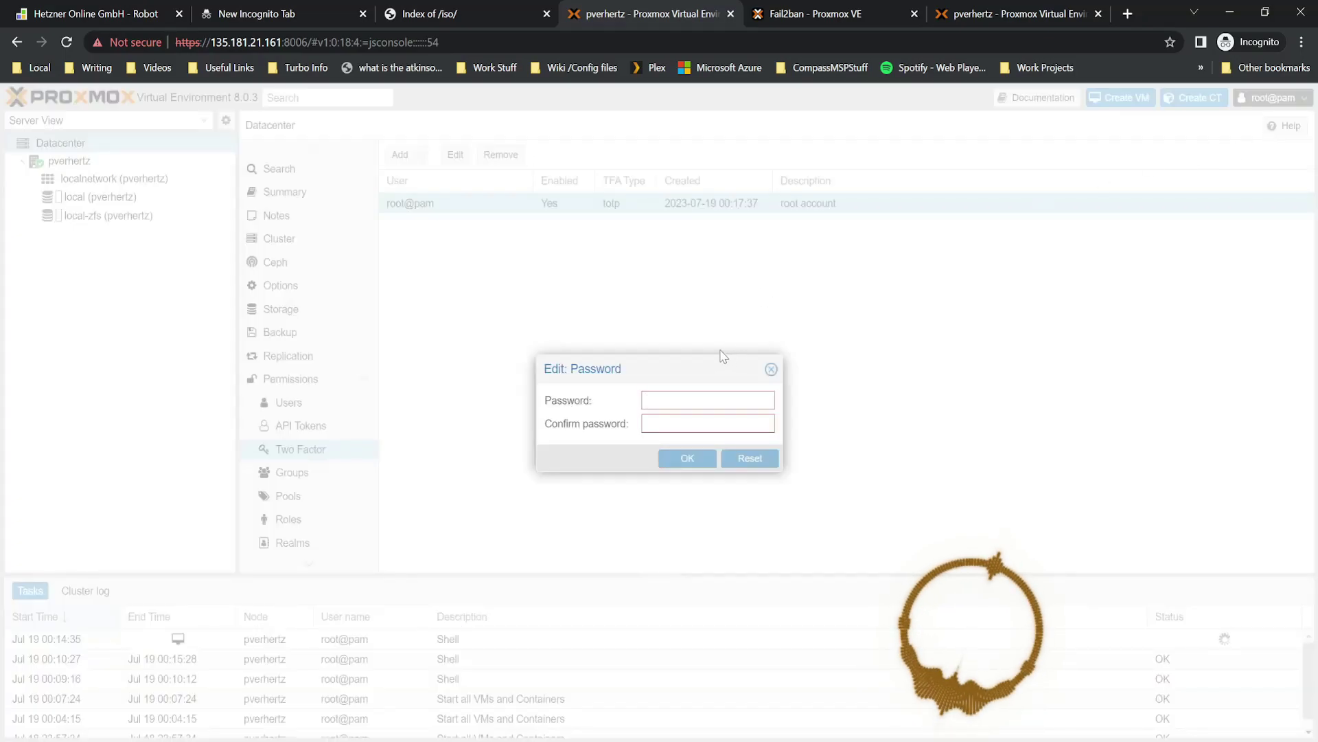
{"action": "type", "text": "•"}
{"action": "key", "text": "BackSpace"}
{"action": "type", "text": "•••"}
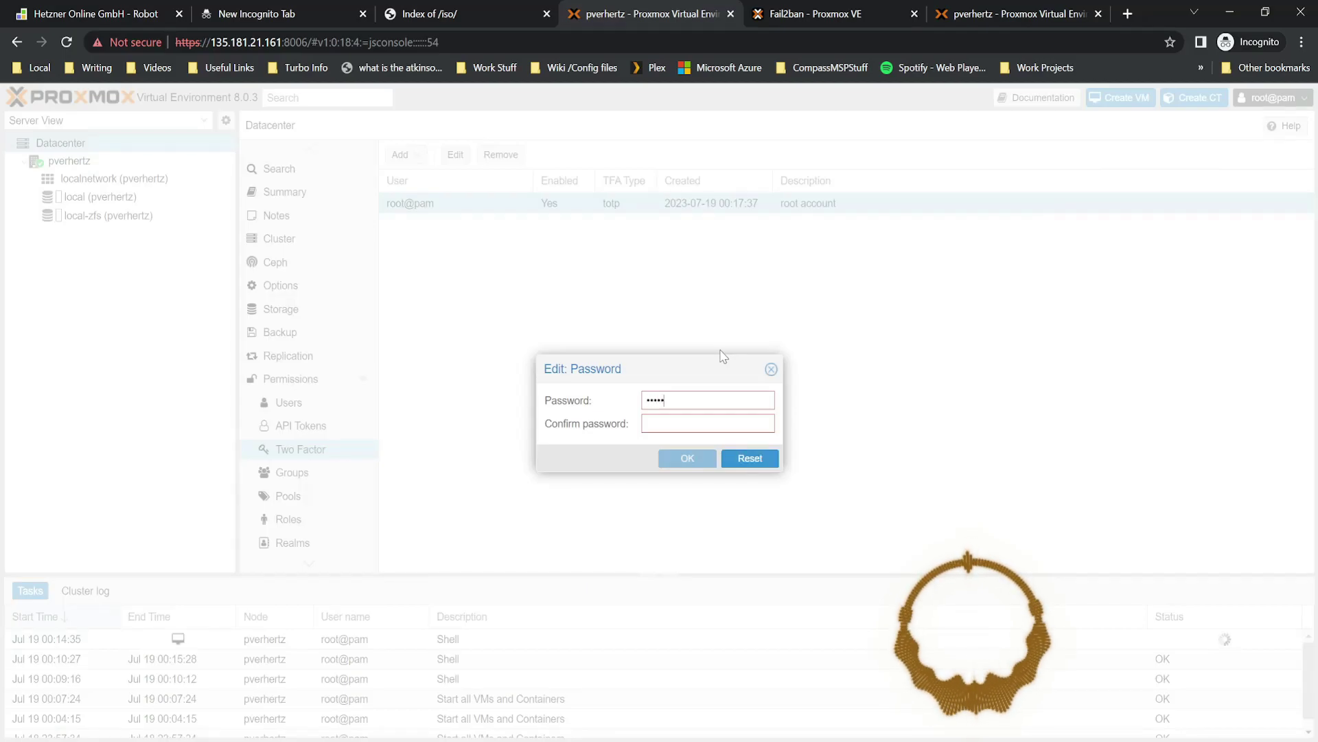
{"action": "key", "text": "Tab"}
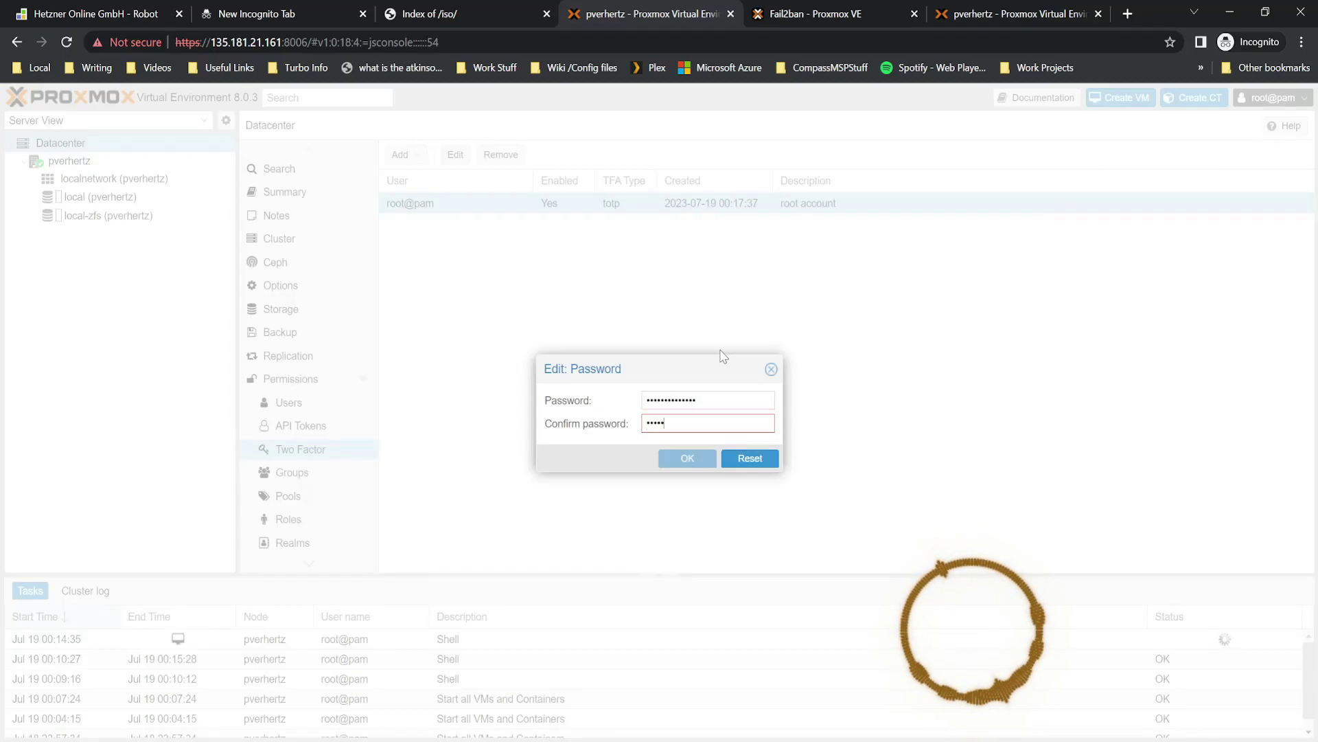
{"action": "key", "text": "ctrl+a"}
{"action": "key", "text": "BackSpace"}
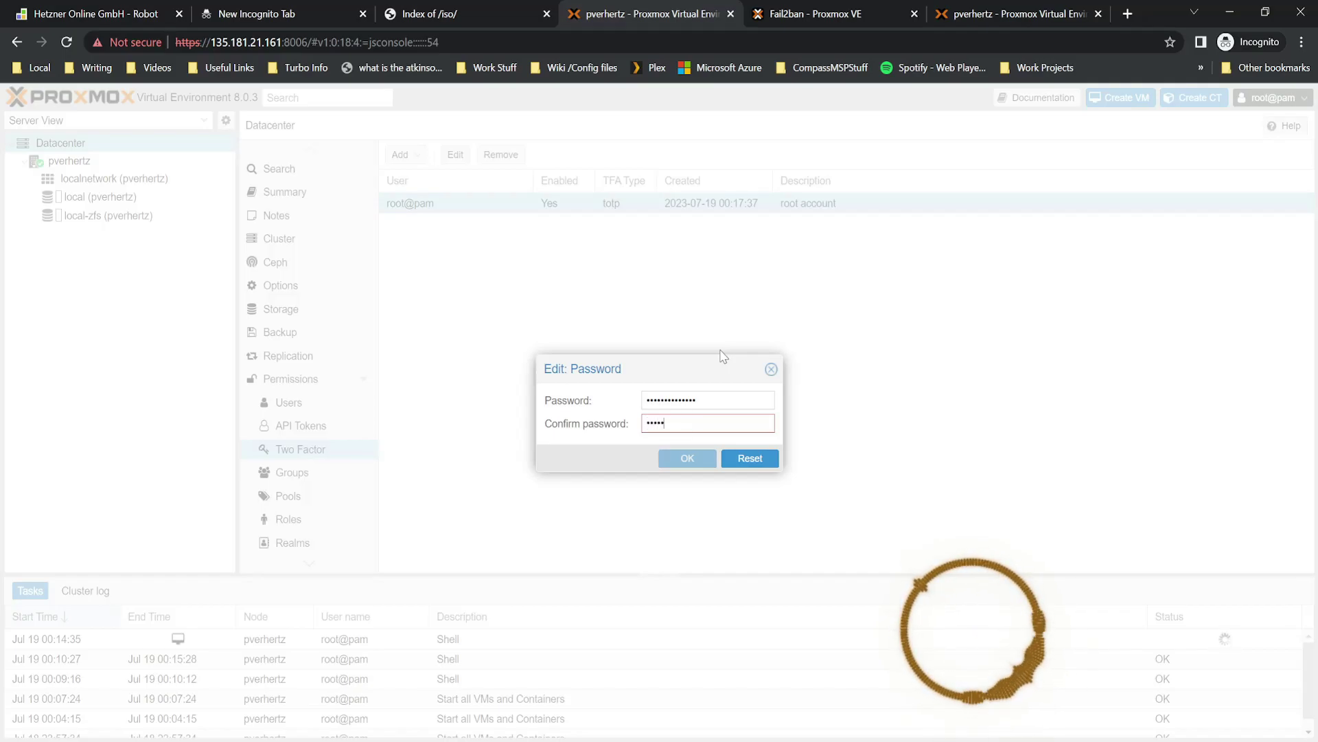
{"action": "type", "text": "••"}
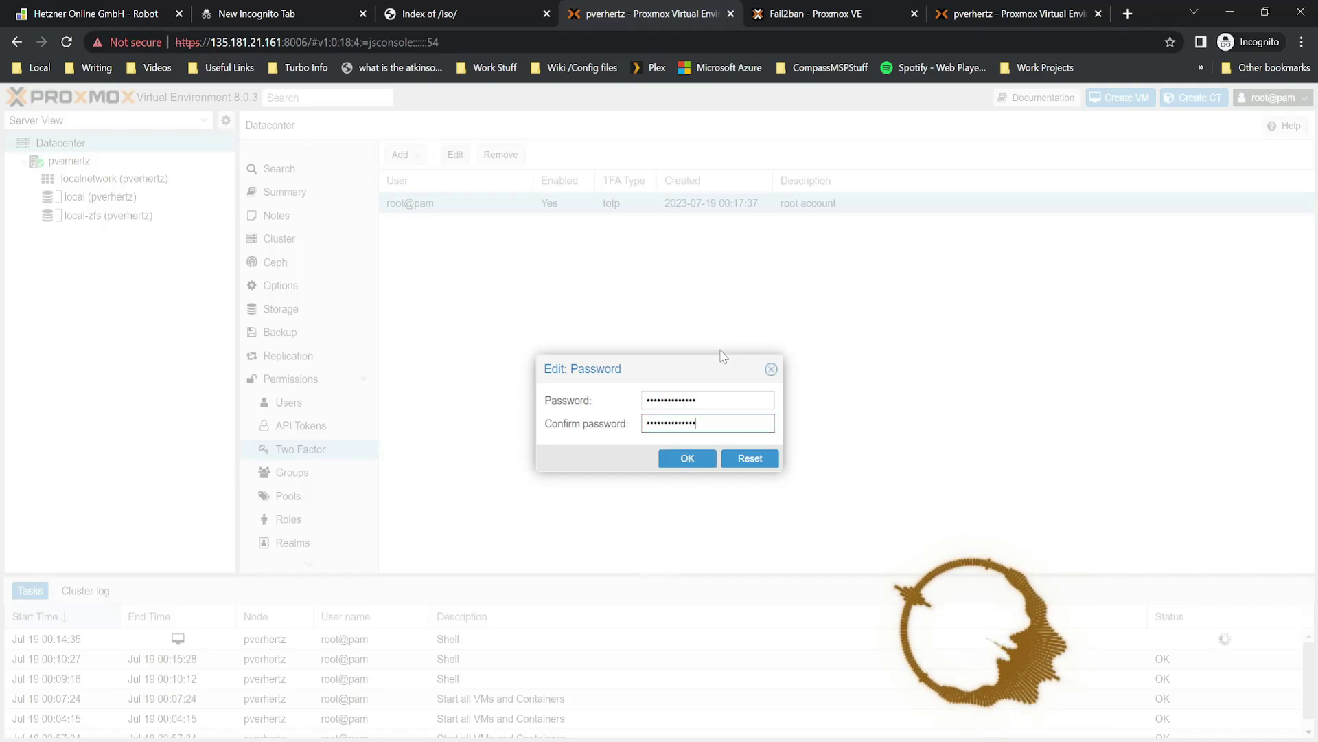
{"action": "left_click", "coordinate": [692, 460]}
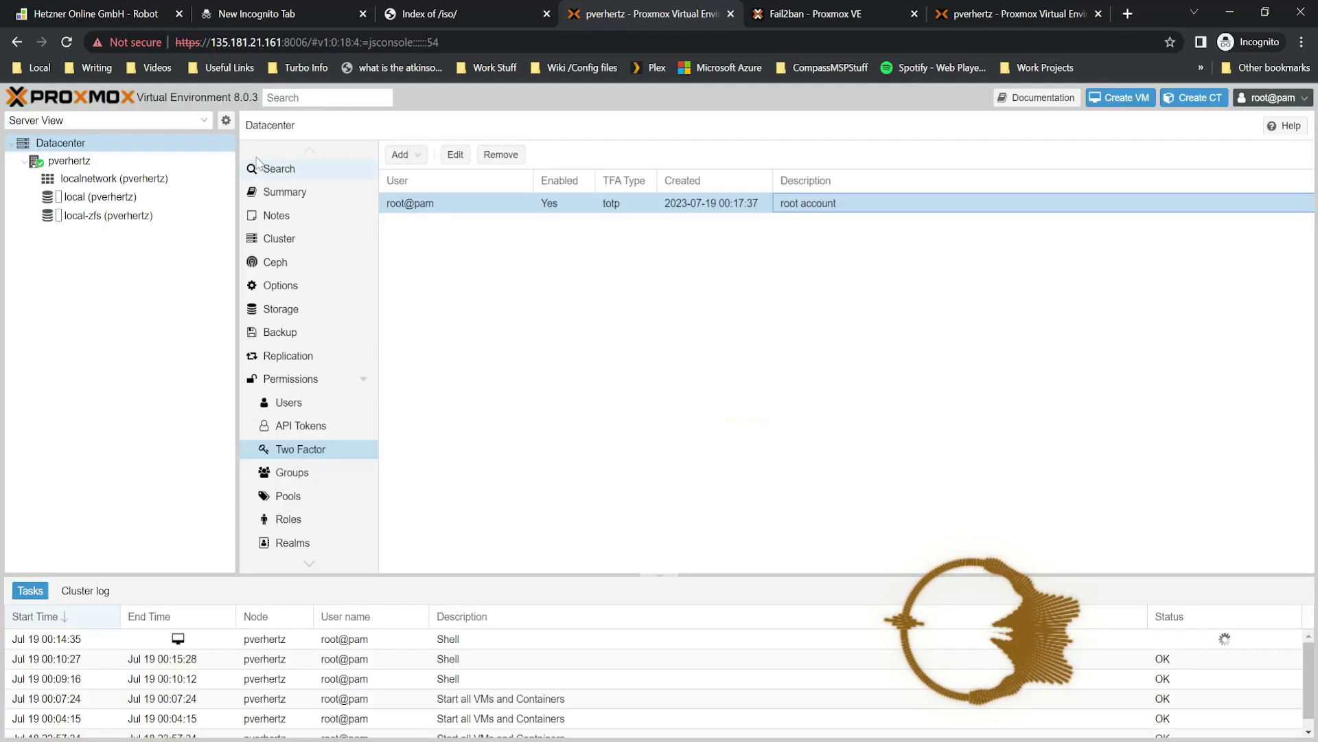
Move between node pverhertz and the Datacenter two-factor list, scrolling through it
{"action": "left_click", "coordinate": [158, 161]}
{"action": "left_click", "coordinate": [155, 147]}
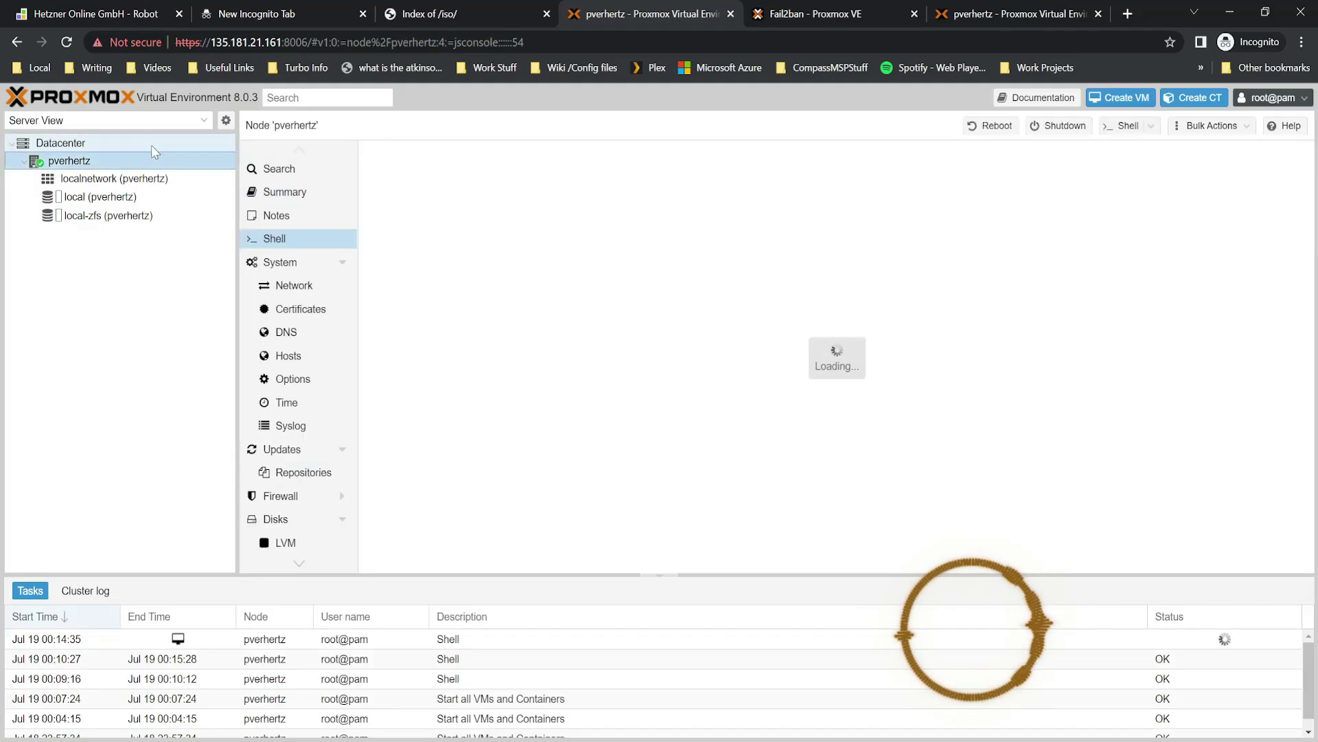
{"action": "left_click", "coordinate": [160, 163]}
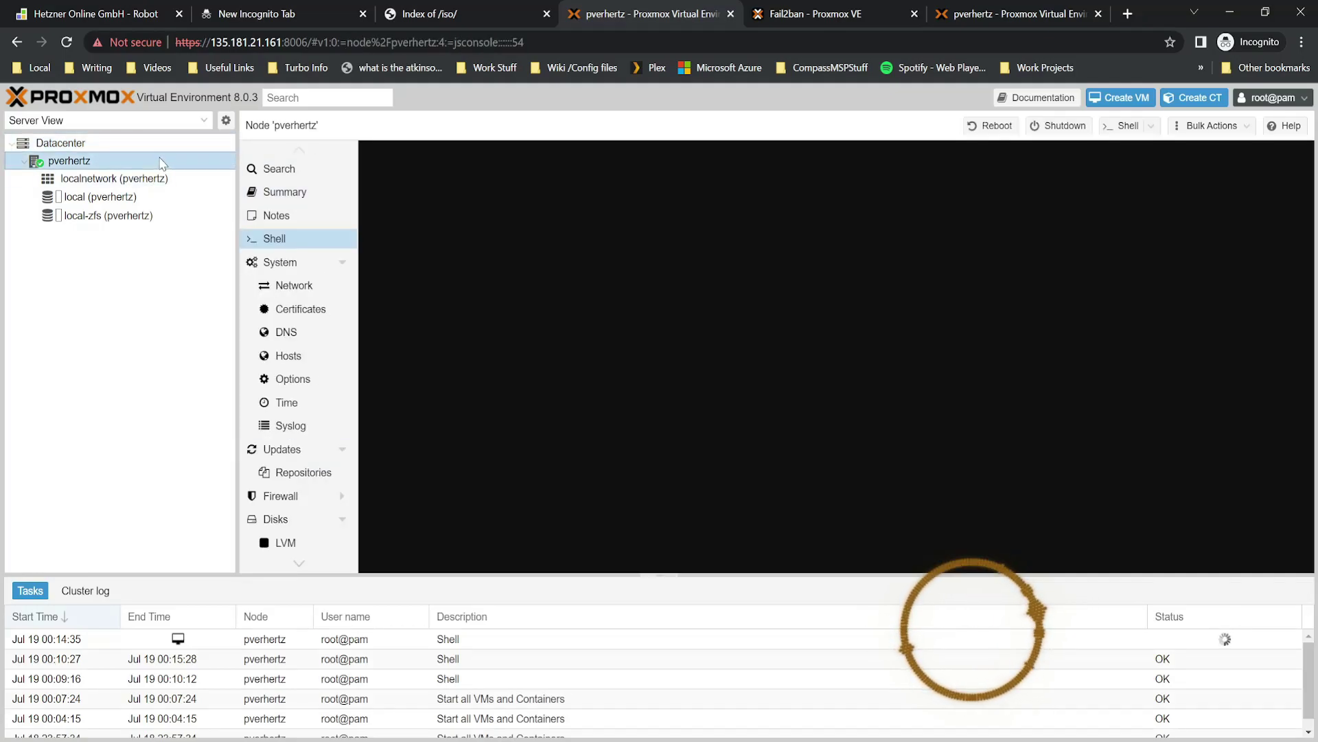
{"action": "left_click", "coordinate": [165, 146]}
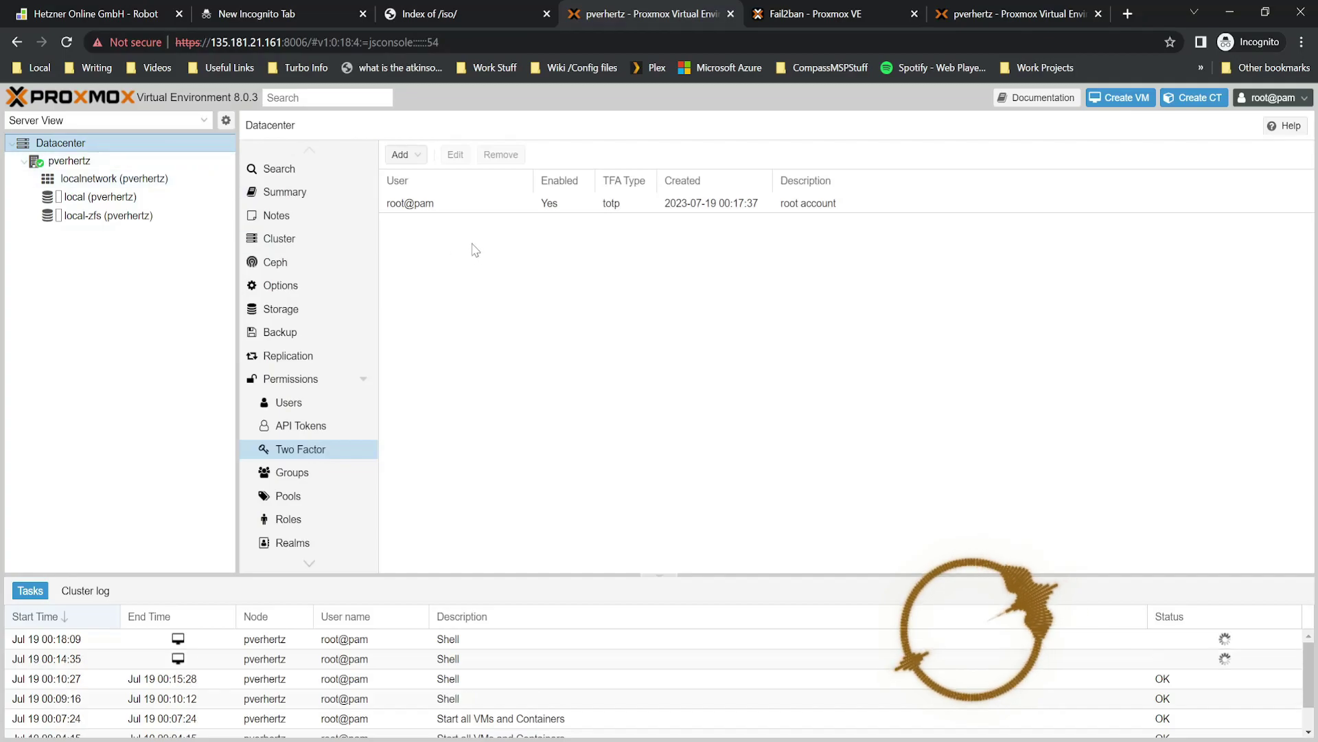
{"action": "scroll", "coordinate": [307, 399], "scroll_direction": "down", "scroll_amount": 2}
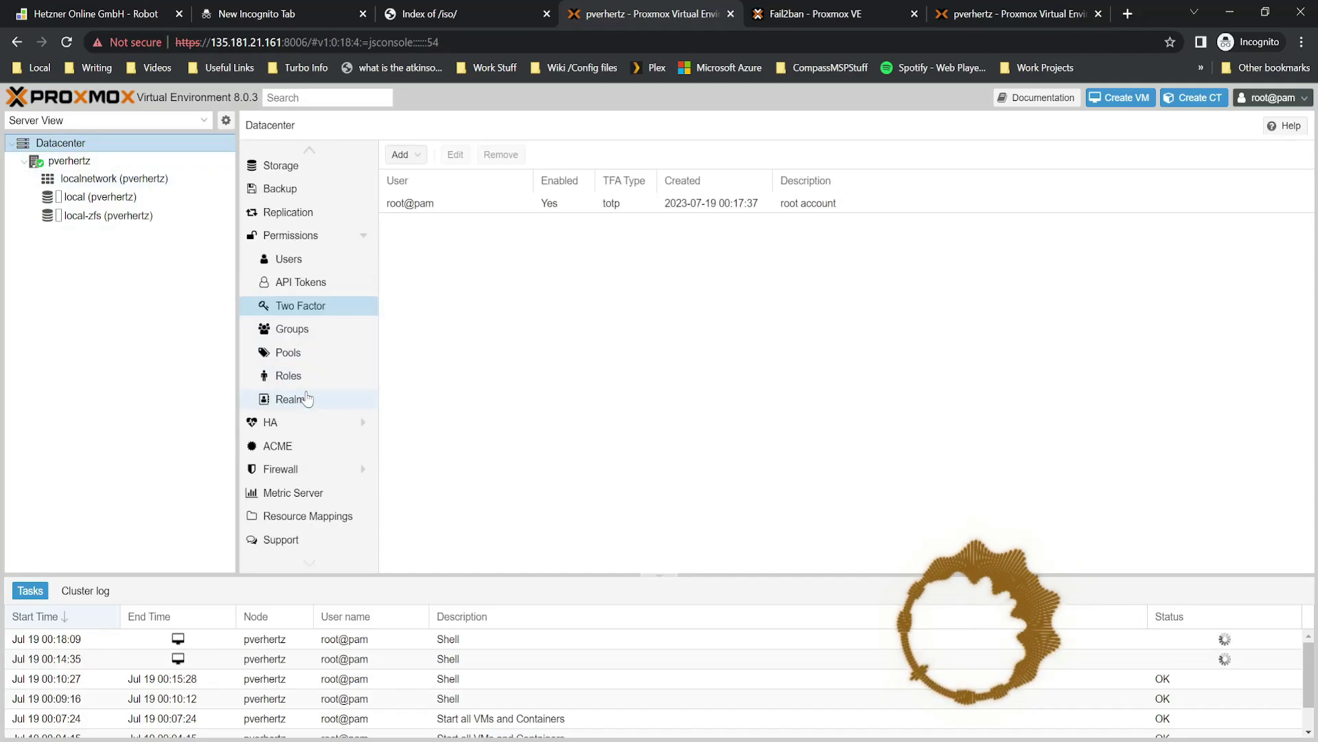
{"action": "scroll", "coordinate": [320, 470], "scroll_direction": "up", "scroll_amount": 2}
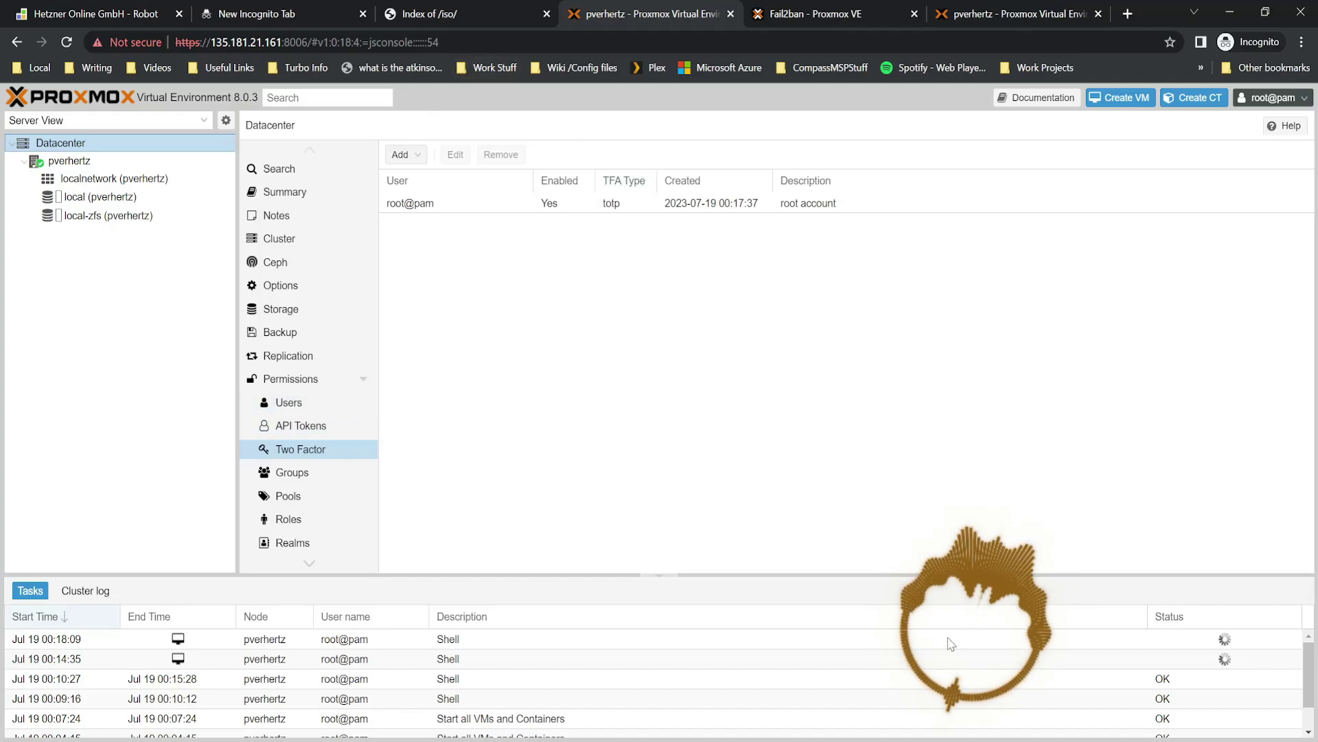
Look over the Fail2ban wiki, ISO index and Hetzner Robot tabs, then return to the pverhertz shell
{"action": "left_click", "coordinate": [1010, 7]}
{"action": "left_click", "coordinate": [851, 14]}
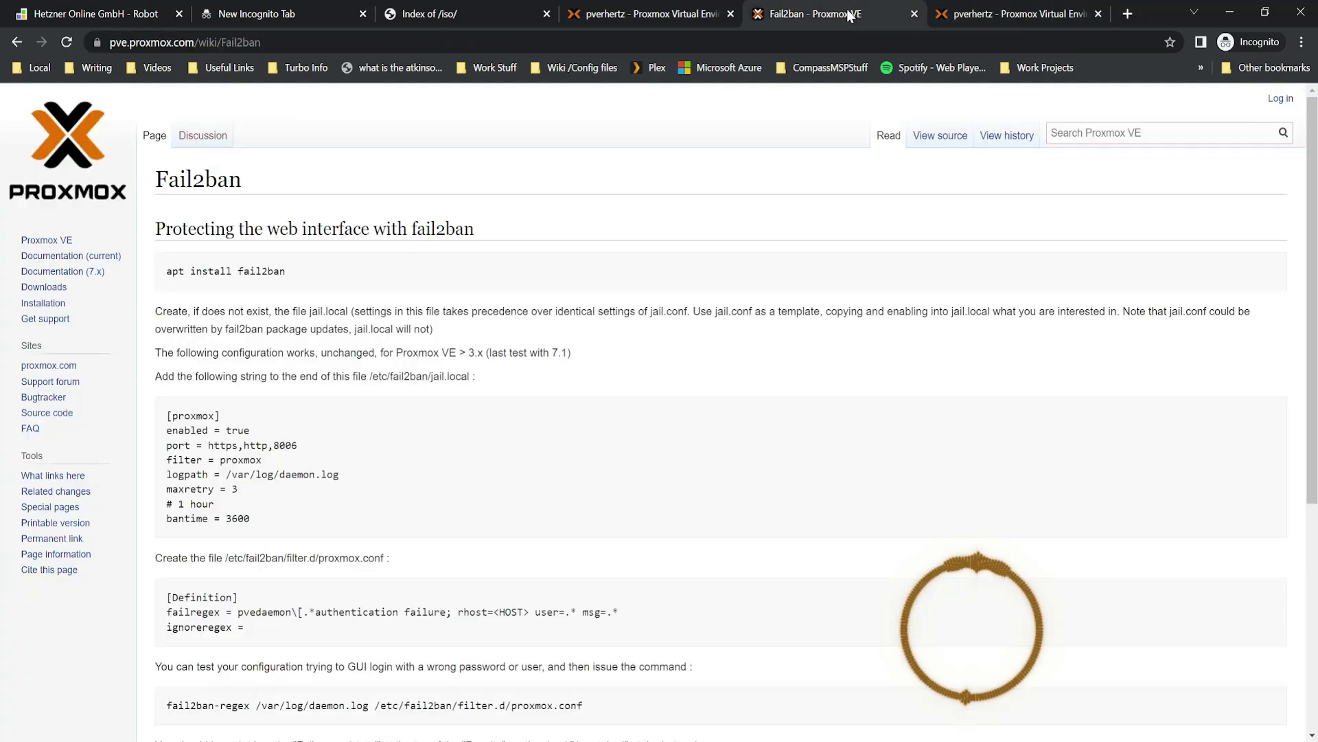
{"action": "left_click", "coordinate": [621, 14]}
{"action": "left_click", "coordinate": [489, 9]}
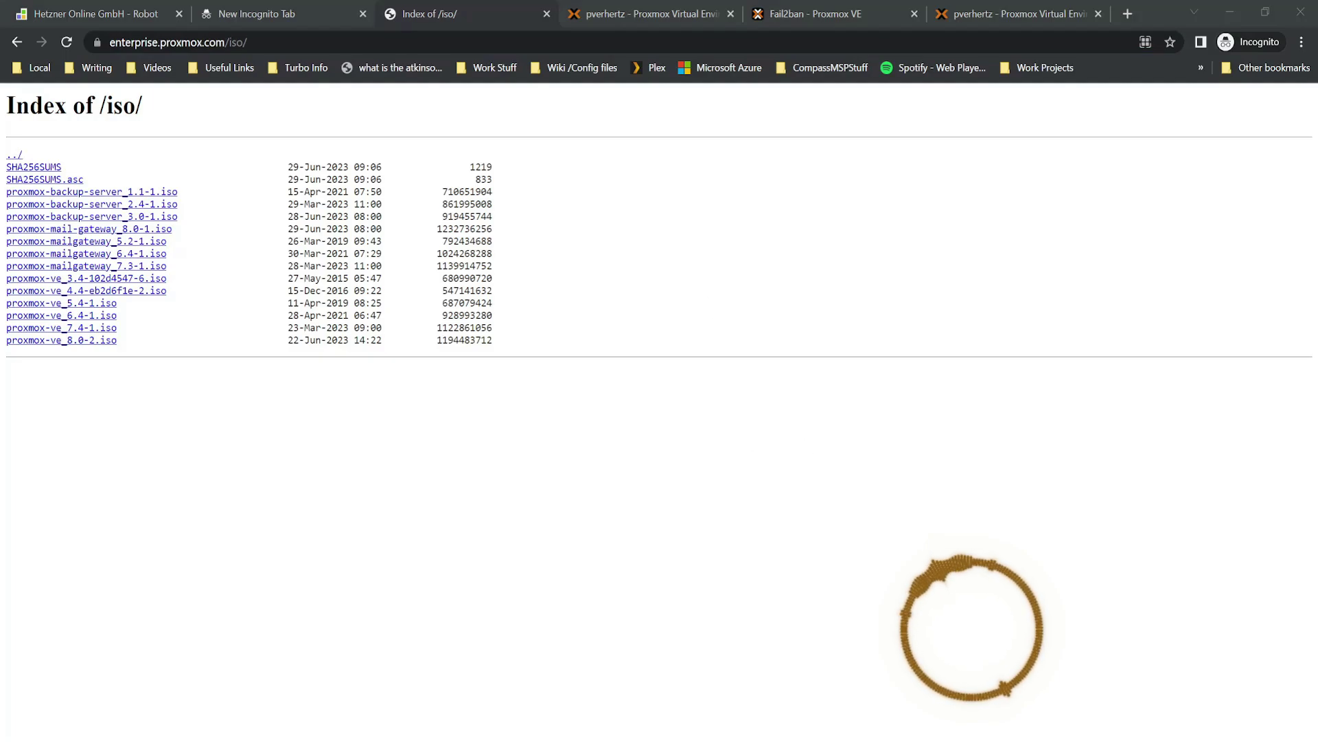
{"action": "key", "text": "alt+Tab"}
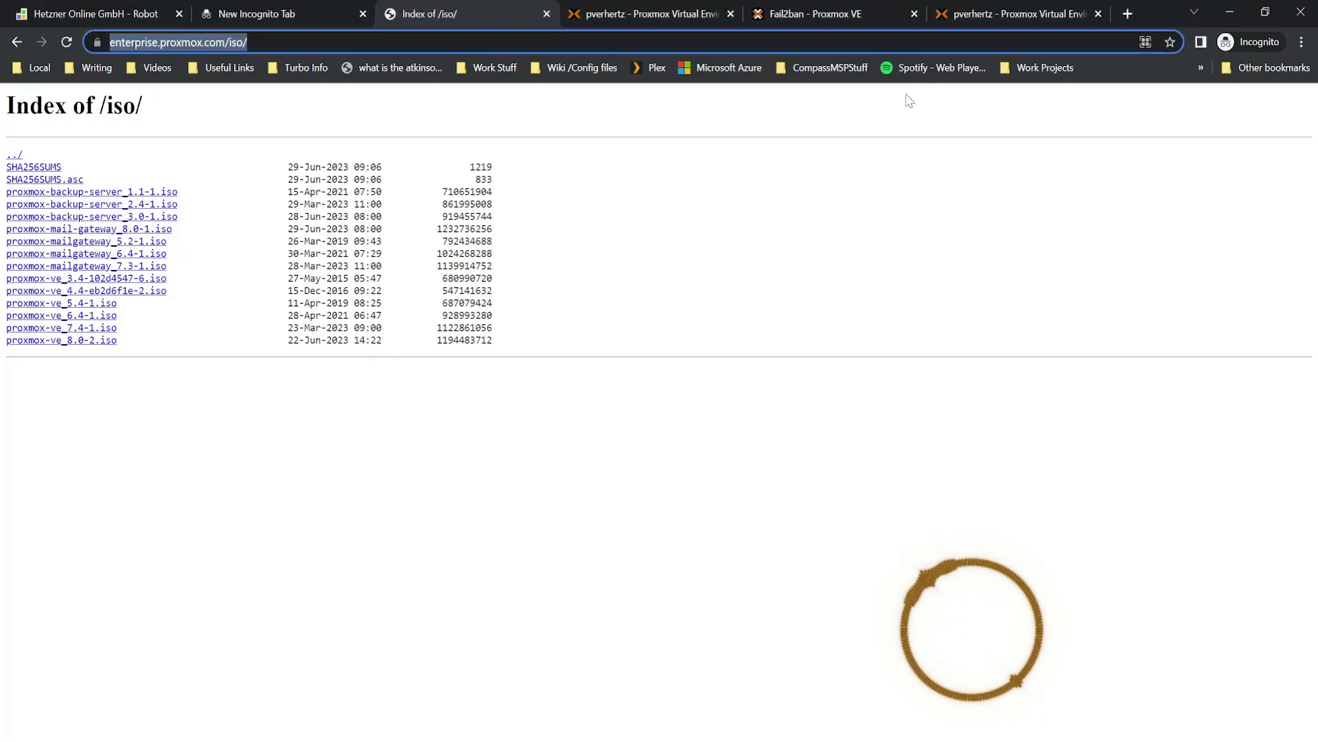
{"action": "left_click", "coordinate": [125, 16]}
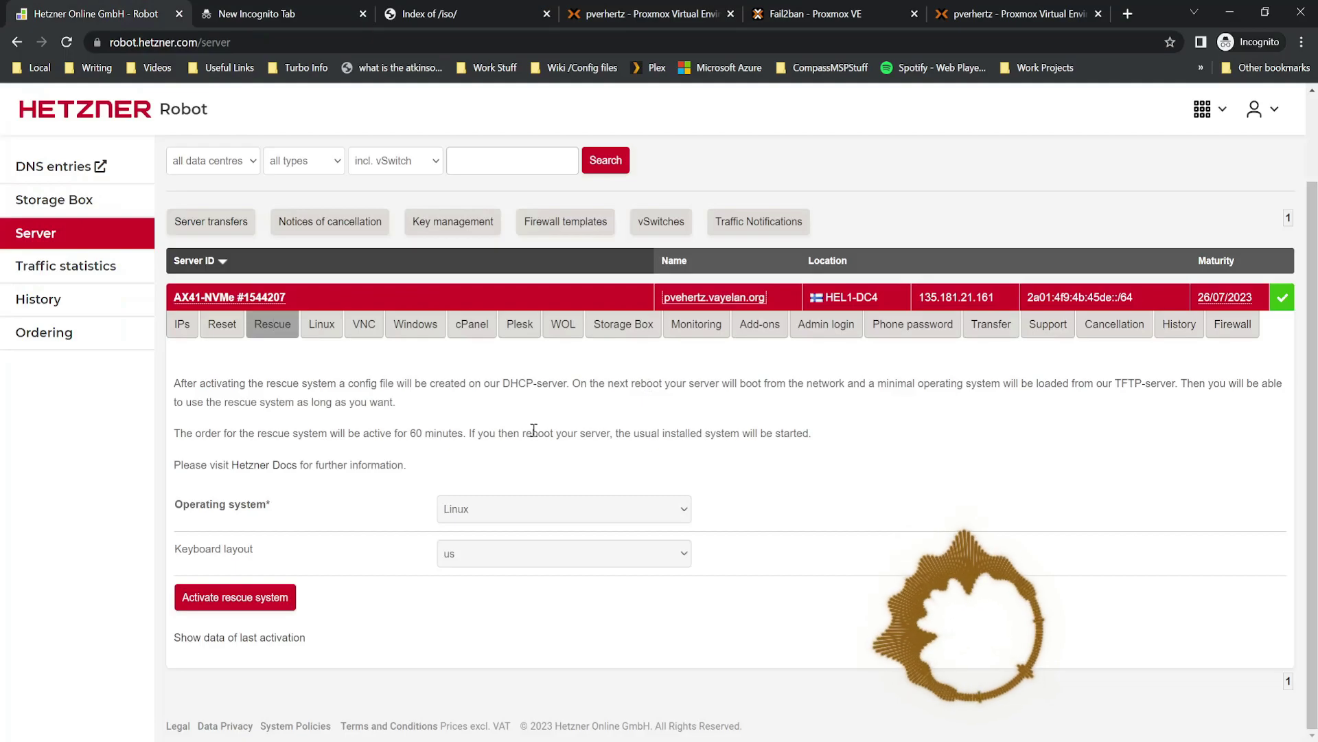
{"action": "left_click", "coordinate": [986, 19]}
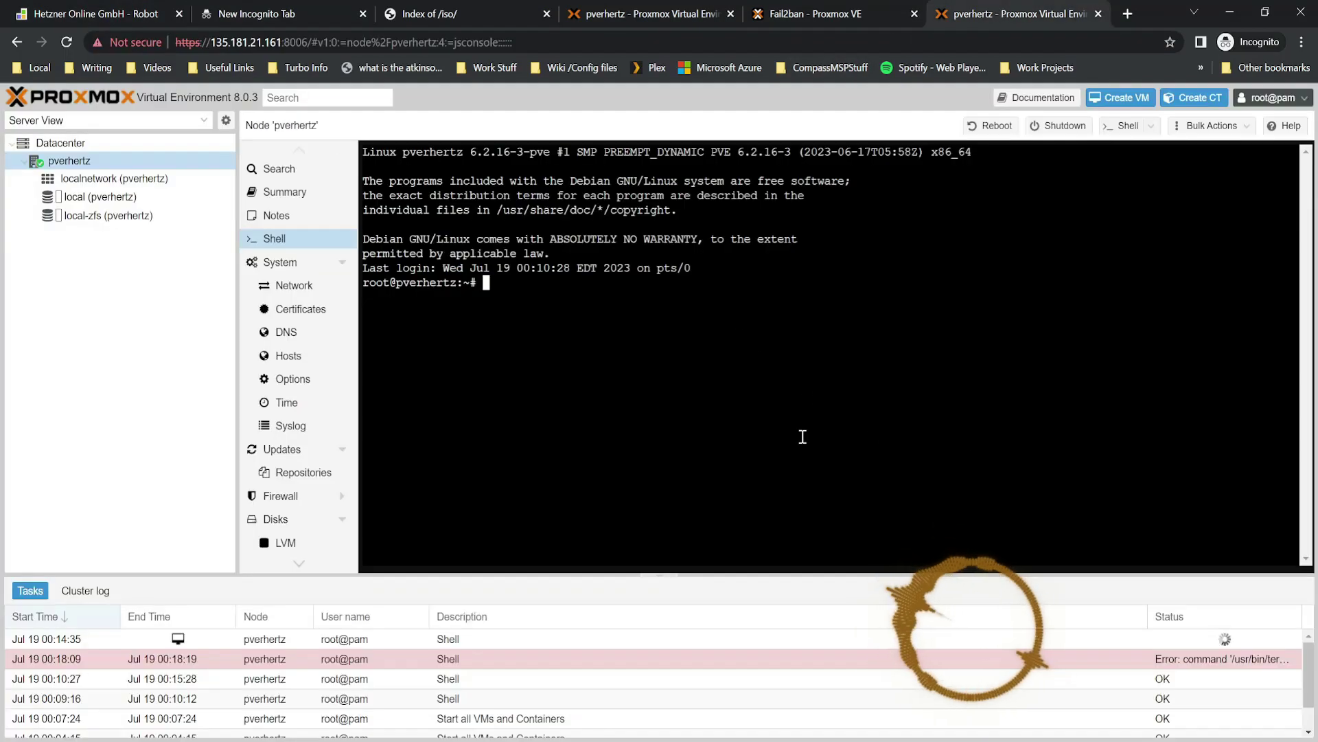